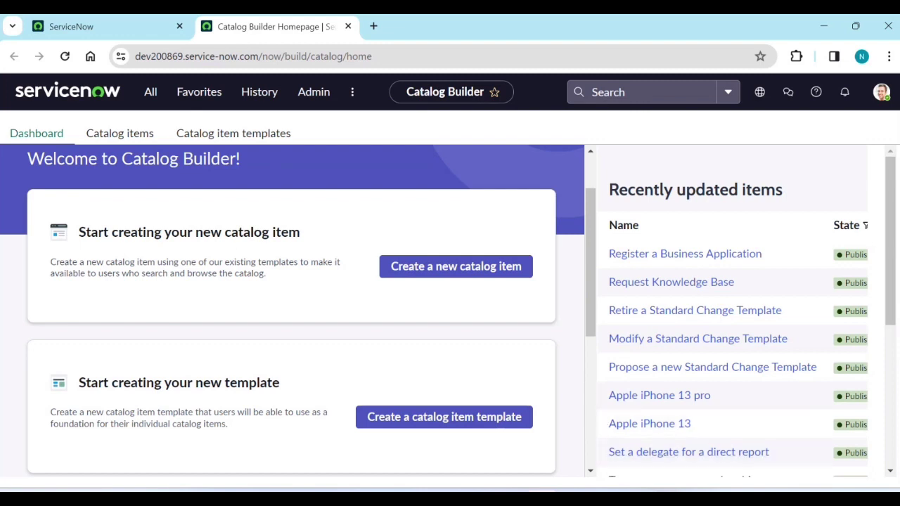
- Switch to the blank Notepad note and write "500+ items" and "catalog builder" on separate lines
{"action": "left_click", "coordinate": [604, 499]}
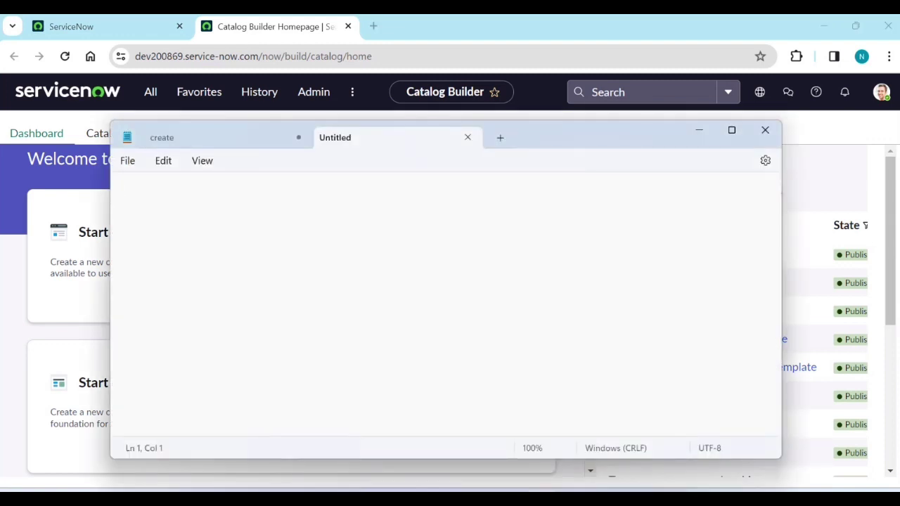
{"action": "key", "text": "Return"}
{"action": "key", "text": "Return"}
{"action": "type", "text": "500+ items"}
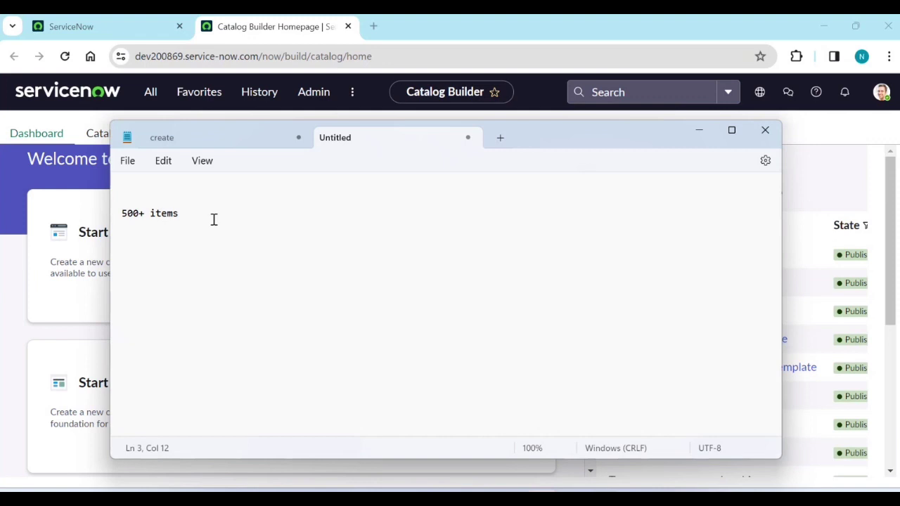
{"action": "key", "text": "Return"}
{"action": "type", "text": "catalog builder"}
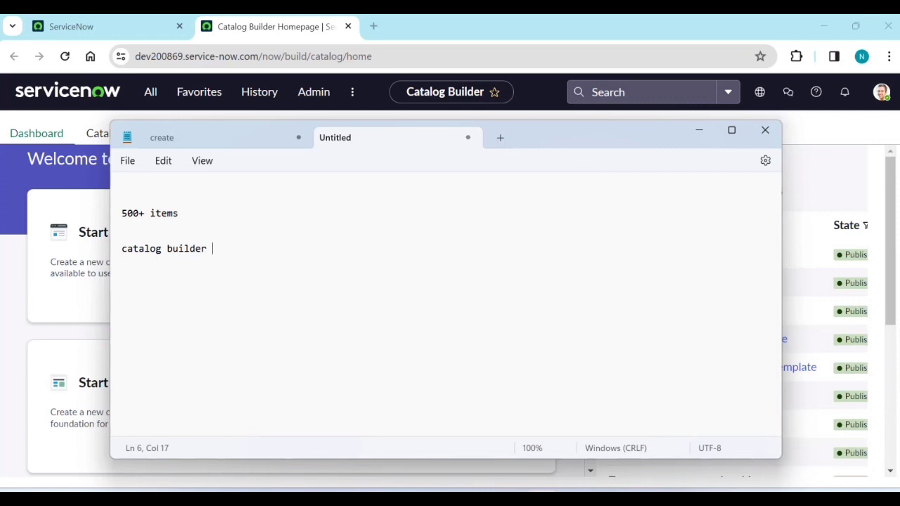
- Add the lines "catalog admin" and "catalog builder editor" below "catalog builder" in the note
{"action": "key", "text": "Return"}
{"action": "key", "text": "Return"}
{"action": "type", "text": "catalog adm"}
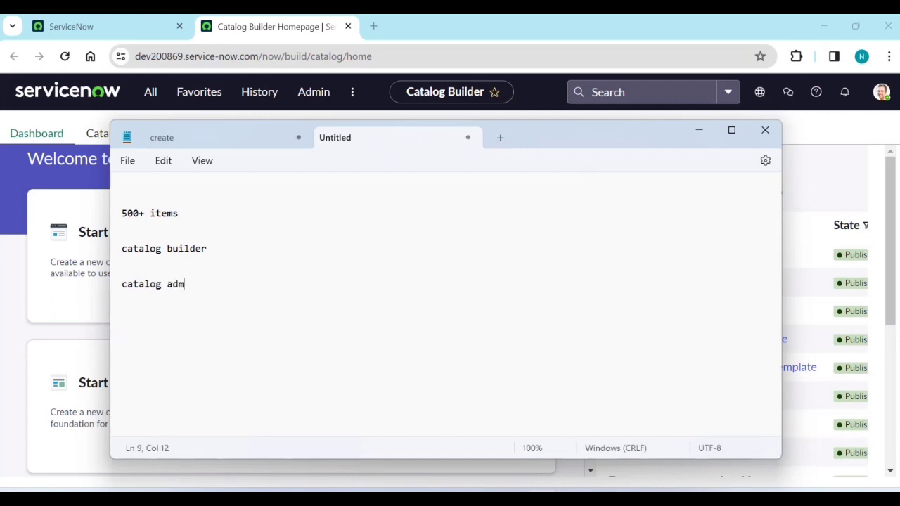
{"action": "type", "text": "in"}
{"action": "key", "text": "Return"}
{"action": "key", "text": "Return"}
{"action": "type", "text": "catalog "}
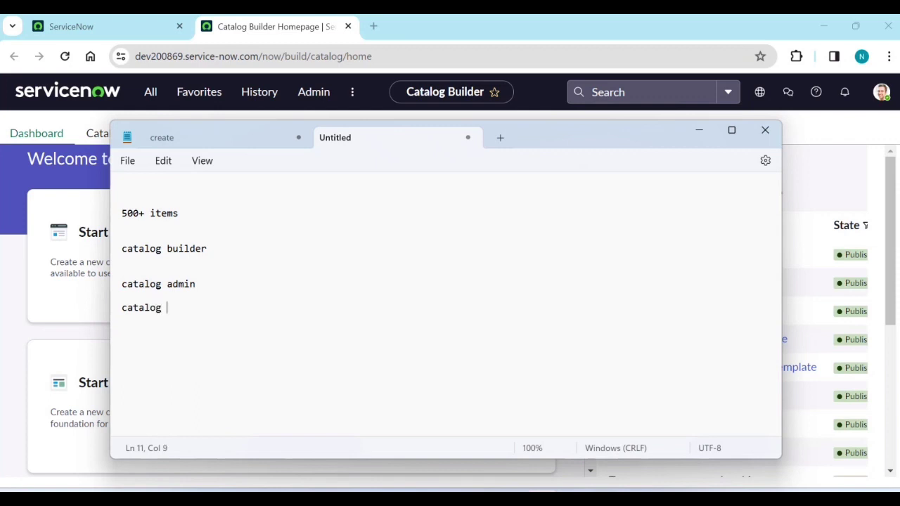
{"action": "type", "text": "builder editor"}
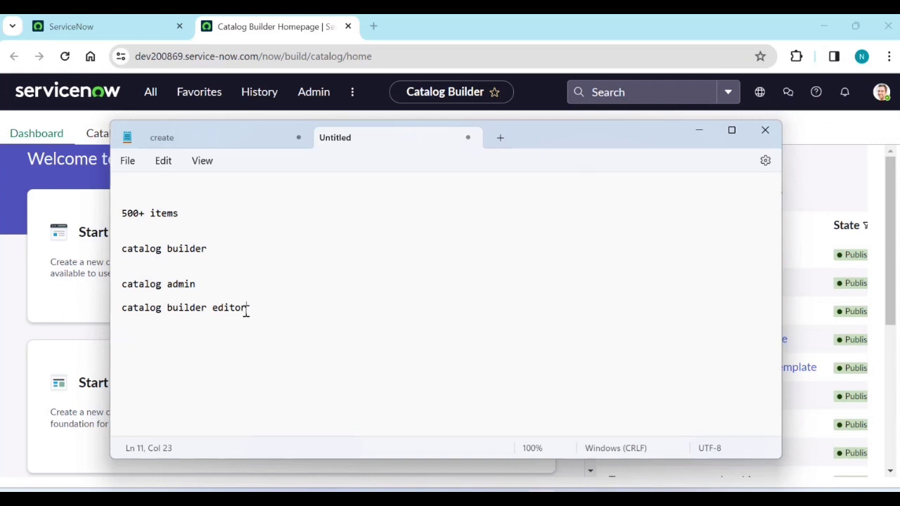
- Extend the "catalog admin" line with "/ admins > catalog item templates"
{"action": "left_click_drag", "start_coordinate": [246, 311], "coordinate": [118, 315]}
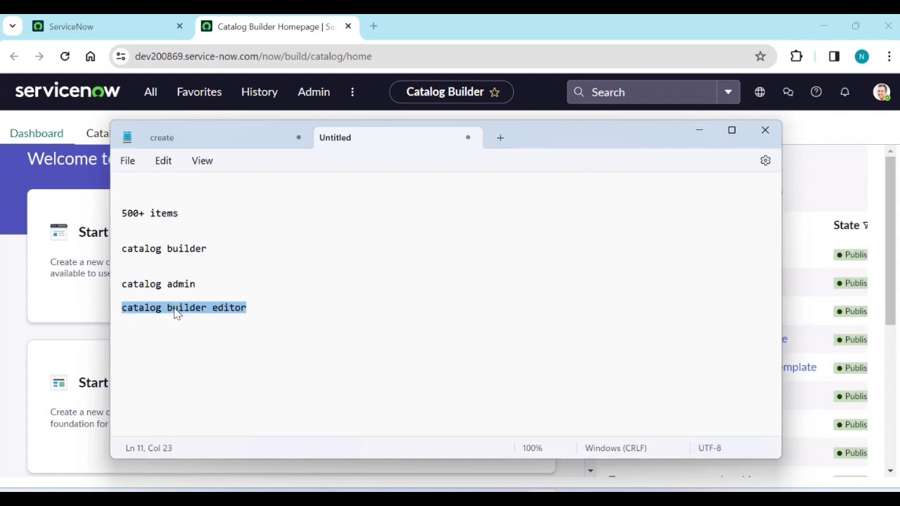
{"action": "left_click", "coordinate": [204, 286]}
{"action": "left_click_drag", "start_coordinate": [205, 286], "coordinate": [126, 289]}
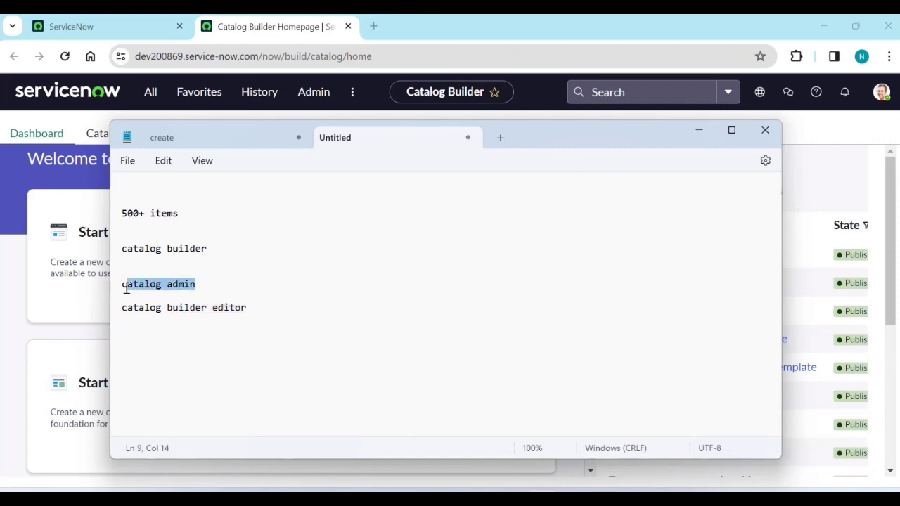
{"action": "left_click", "coordinate": [199, 288]}
{"action": "type", "text": "/"}
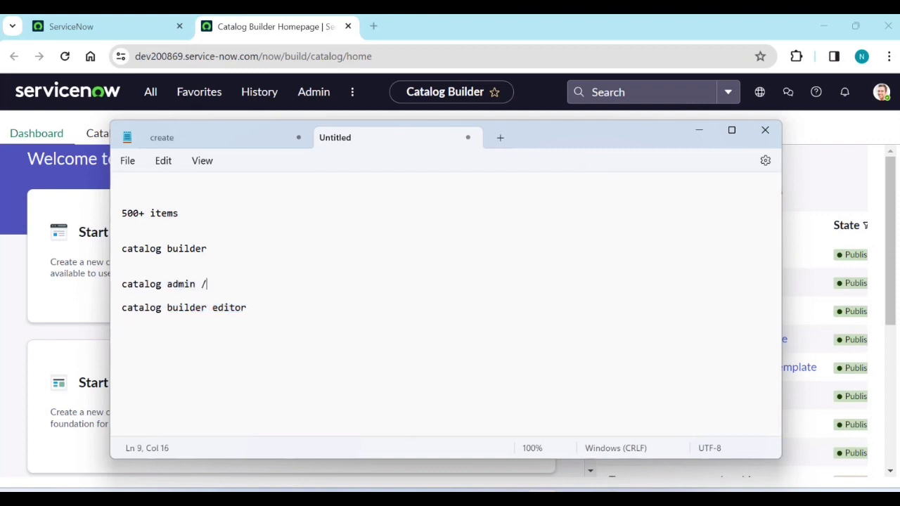
{"action": "type", "text": " admins > catalo"}
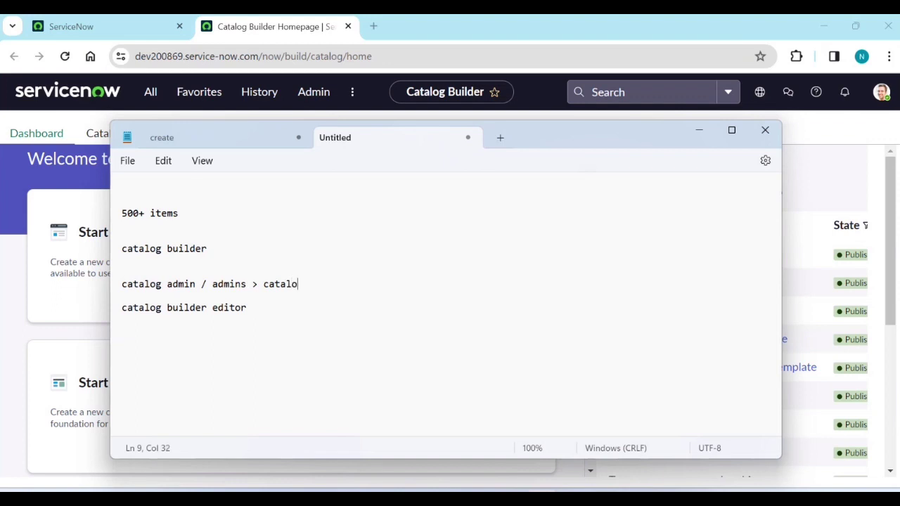
{"action": "type", "text": "g item templates"}
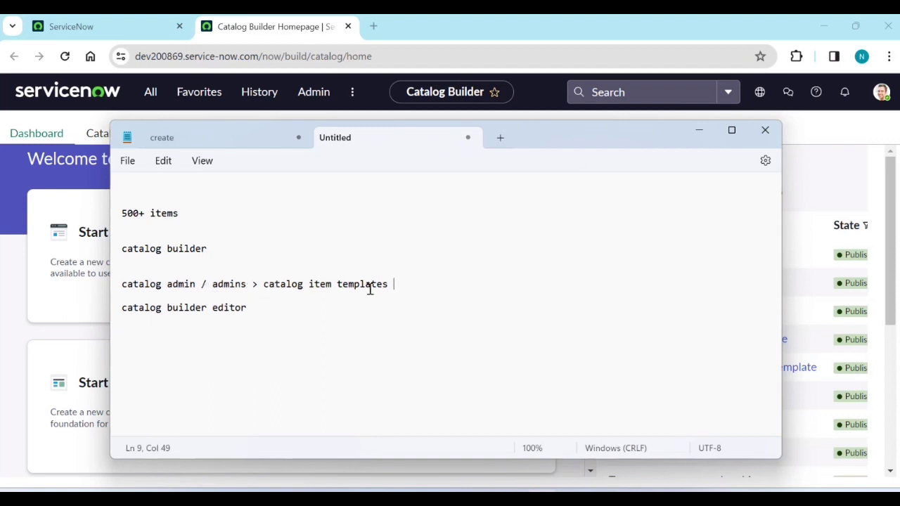
- Append ">" to the "catalog builder editor" line and minimize the note to return to ServiceNow
{"action": "left_click", "coordinate": [250, 312]}
{"action": "type", "text": "?("}
{"action": "key", "text": "BackSpace"}
{"action": "key", "text": "BackSpace"}
{"action": "type", "text": ">"}
{"action": "left_click_drag", "start_coordinate": [263, 284], "coordinate": [347, 292]}
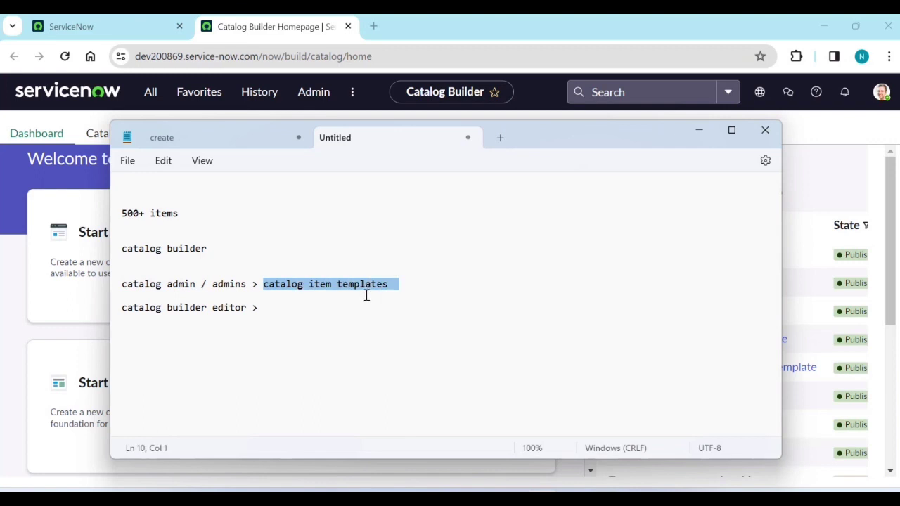
{"action": "left_click", "coordinate": [273, 310]}
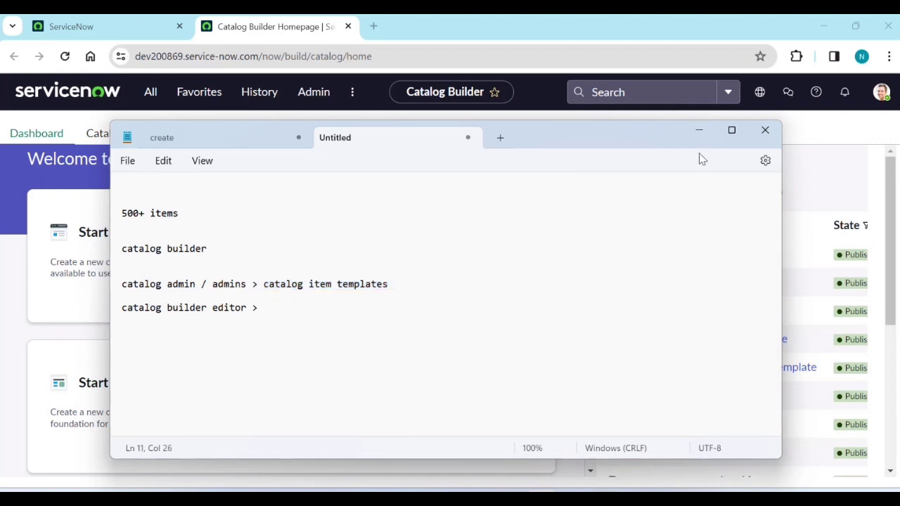
{"action": "left_click", "coordinate": [699, 130]}
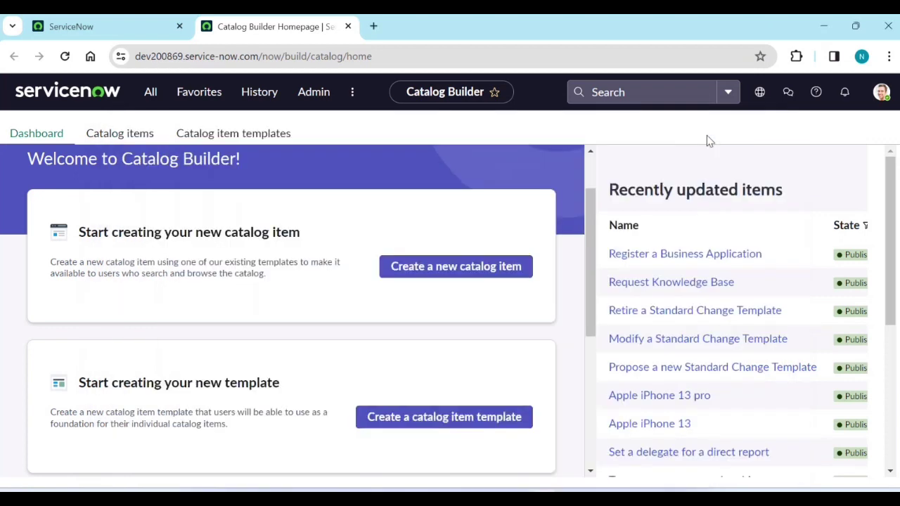
- Open the Users list under System Security and the second listed user's record, each in a new browser tab
{"action": "left_click", "coordinate": [149, 94]}
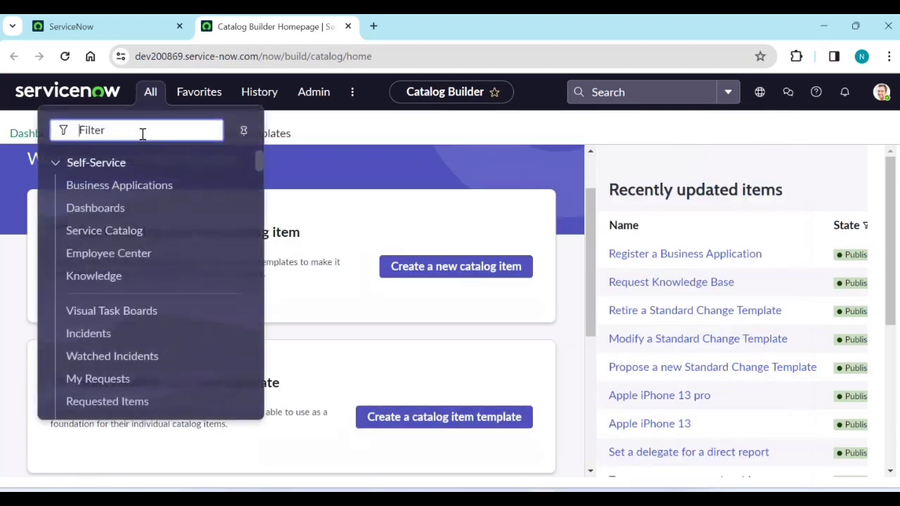
{"action": "type", "text": "users"}
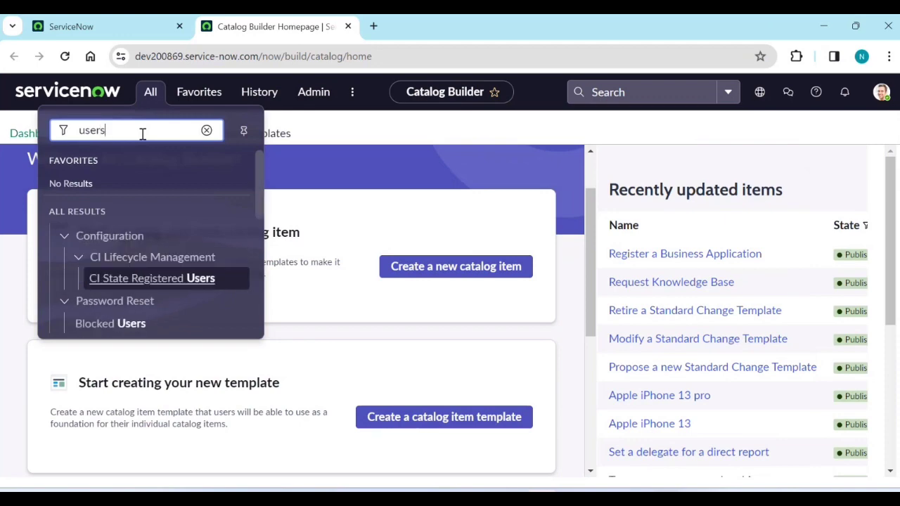
{"action": "scroll", "coordinate": [133, 237], "scroll_direction": "down", "scroll_amount": 3}
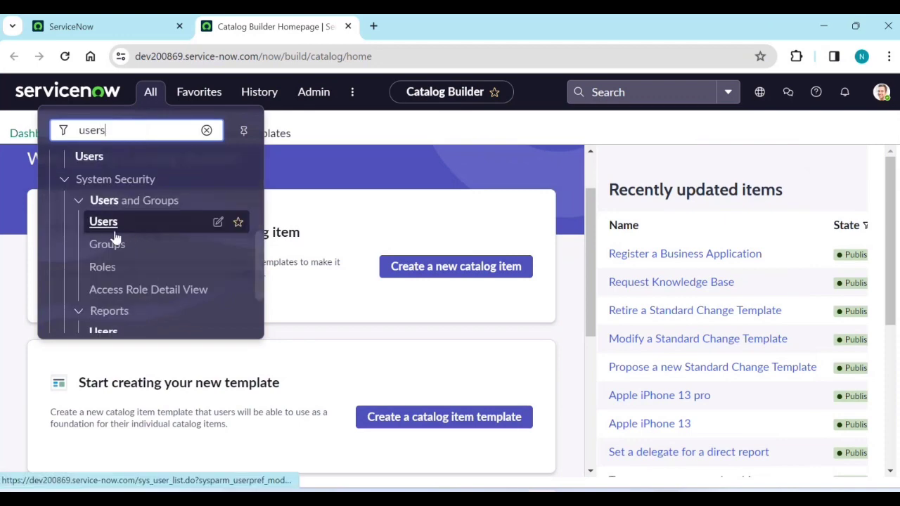
{"action": "middle_click", "coordinate": [107, 234]}
{"action": "left_click", "coordinate": [442, 31]}
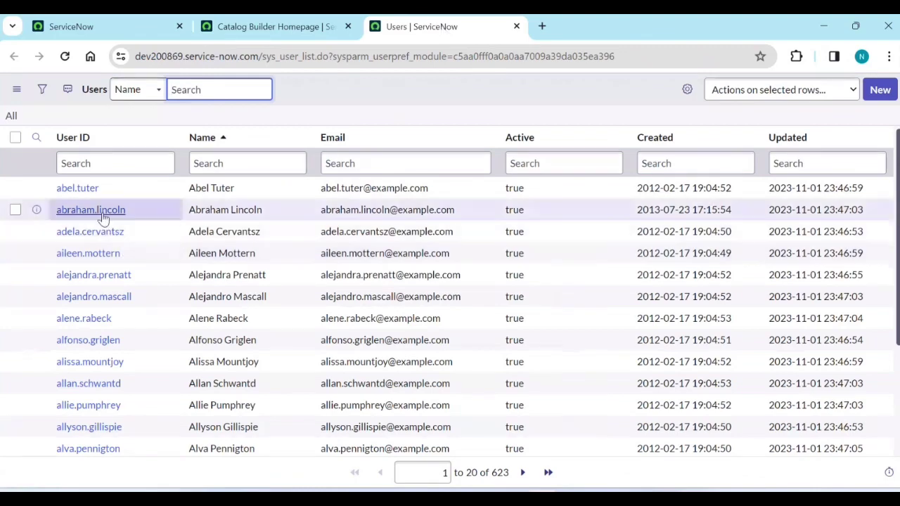
{"action": "middle_click", "coordinate": [103, 216]}
{"action": "left_click", "coordinate": [622, 26]}
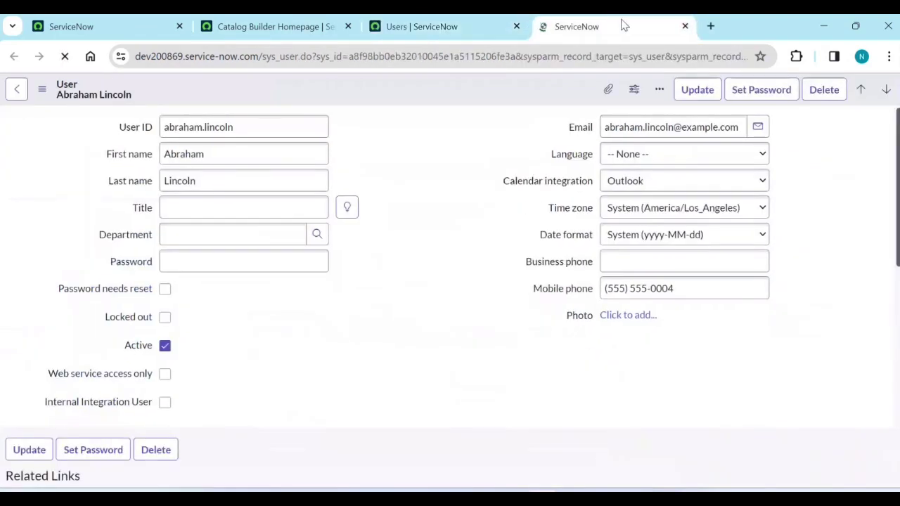
- Add the itil role to the opened user's roles and save the assignment
{"action": "scroll", "coordinate": [372, 272], "scroll_direction": "down", "scroll_amount": 4}
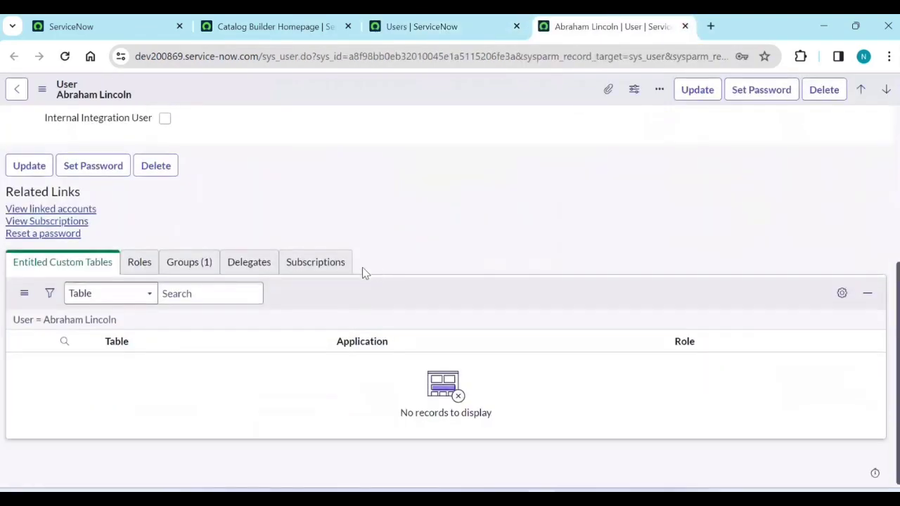
{"action": "left_click", "coordinate": [140, 262]}
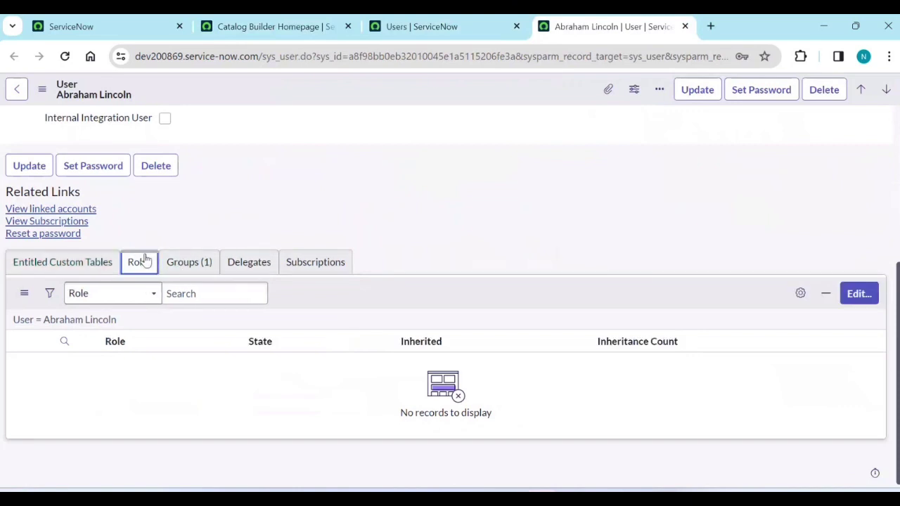
{"action": "left_click", "coordinate": [861, 294]}
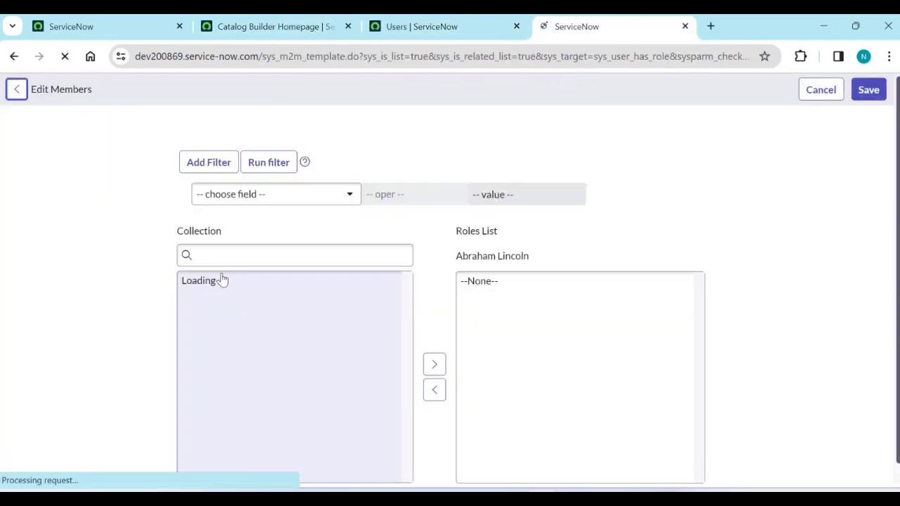
{"action": "left_click", "coordinate": [237, 259]}
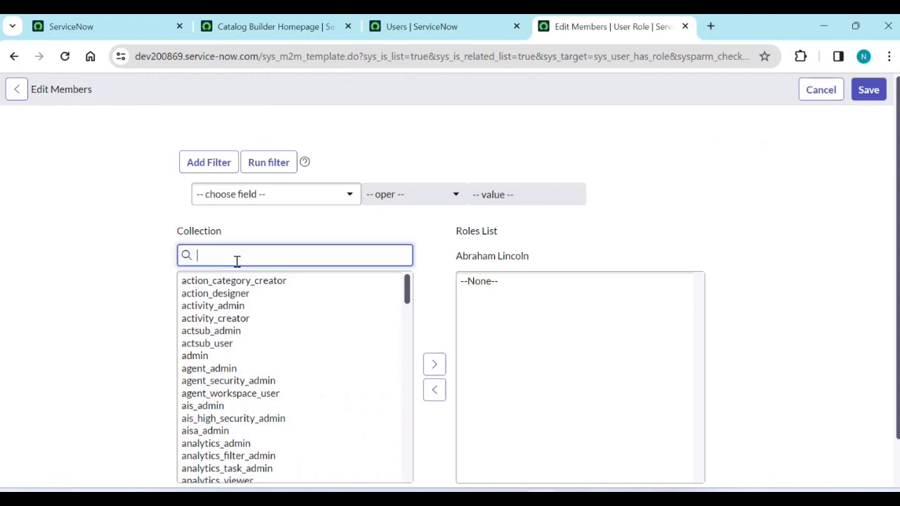
{"action": "type", "text": "itil"}
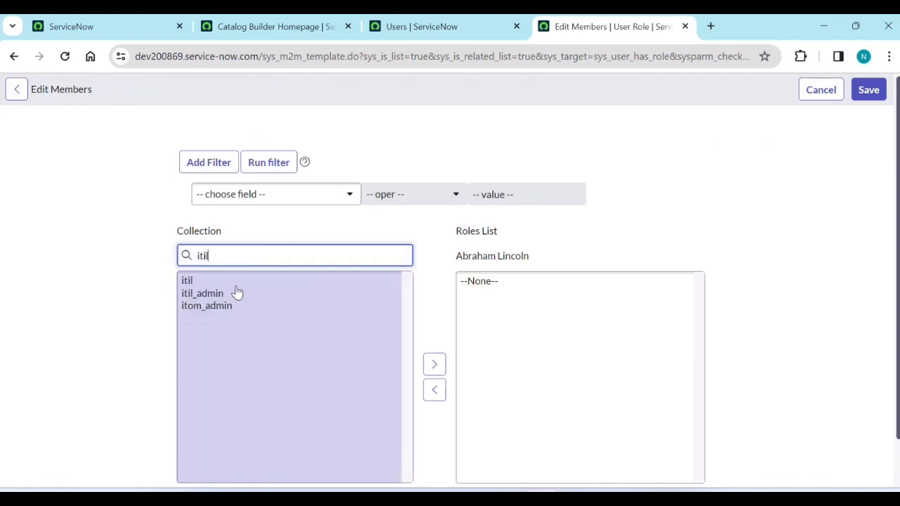
{"action": "left_click", "coordinate": [211, 281]}
{"action": "left_click", "coordinate": [427, 365]}
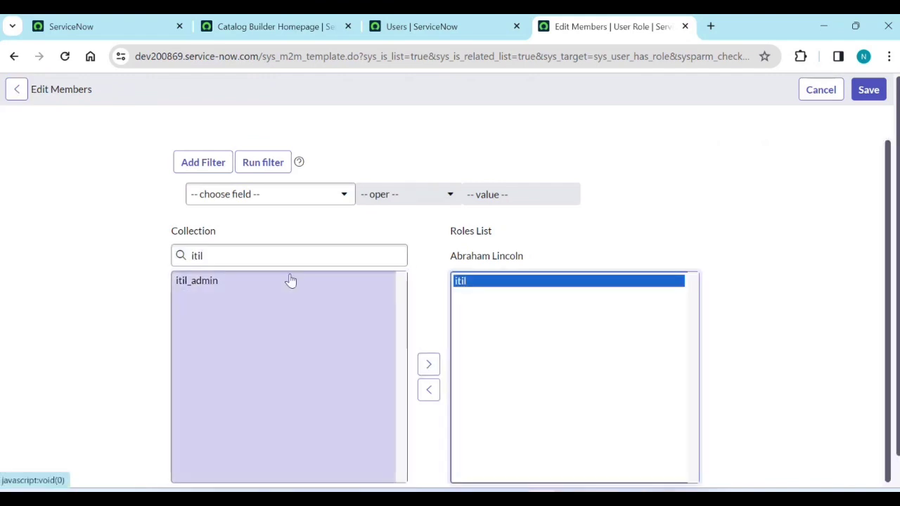
{"action": "left_click", "coordinate": [274, 263]}
{"action": "key", "text": "ctrl+a"}
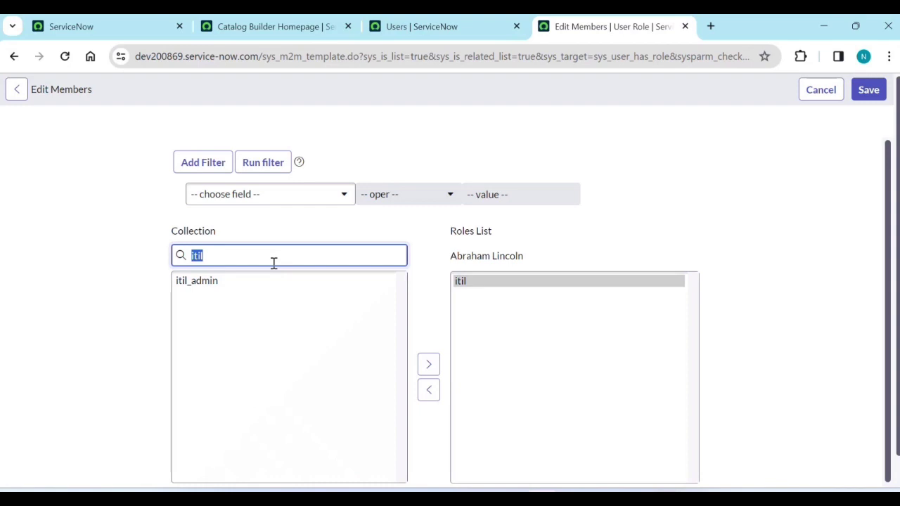
{"action": "left_click", "coordinate": [867, 91]}
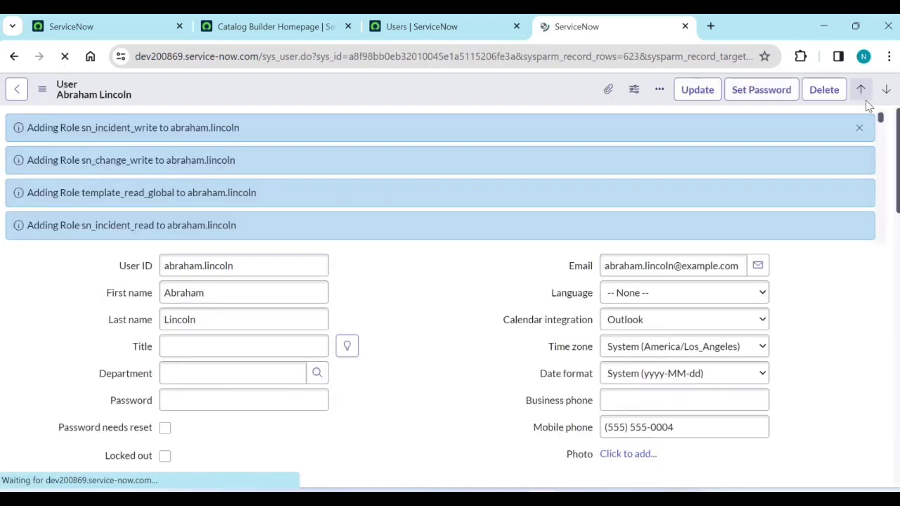
- Impersonate the user who was given the itil role from the main ServiceNow browser tab
{"action": "left_click", "coordinate": [268, 27]}
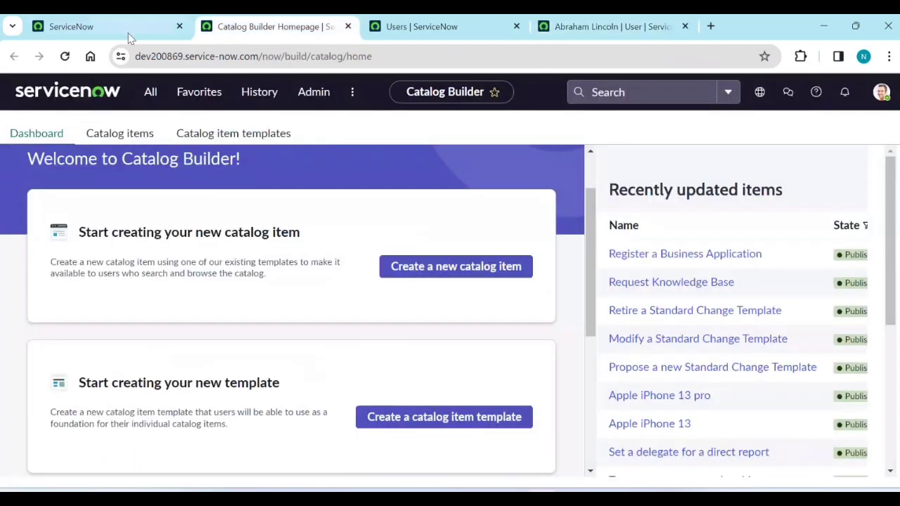
{"action": "left_click", "coordinate": [127, 33]}
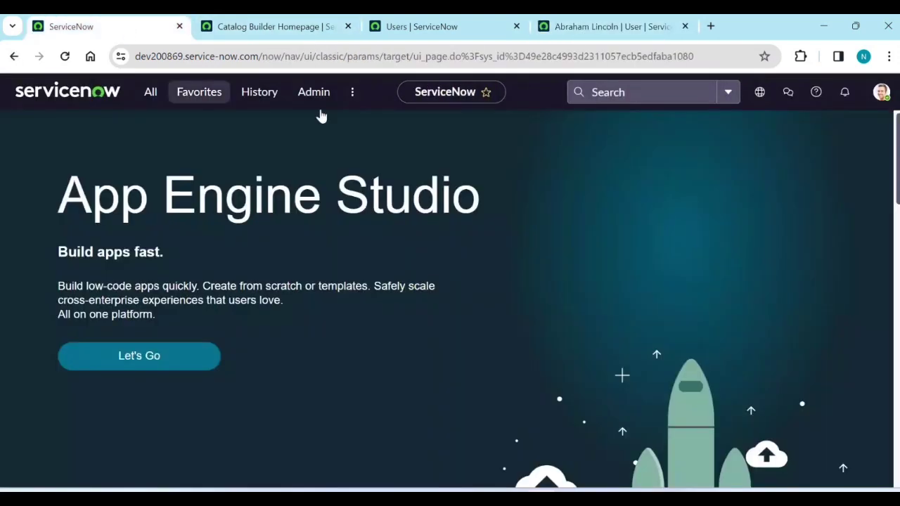
{"action": "left_click", "coordinate": [884, 93]}
{"action": "left_click", "coordinate": [776, 251]}
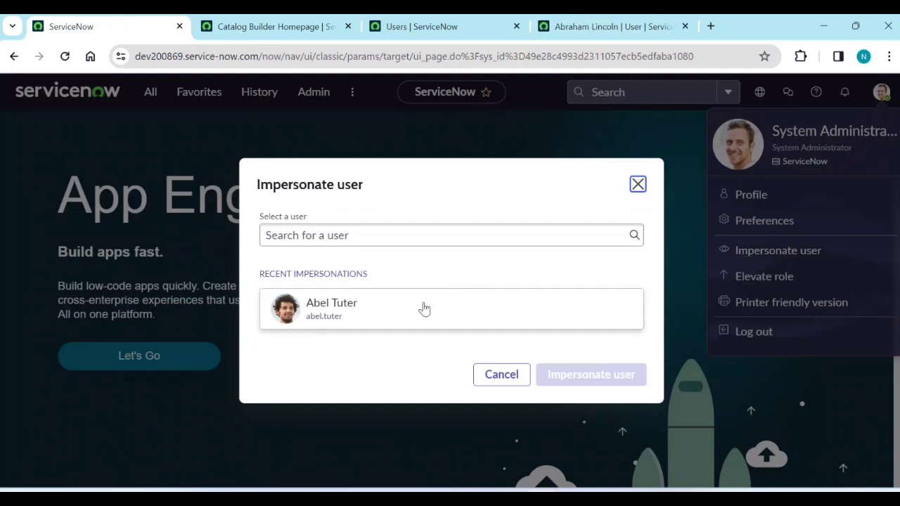
{"action": "left_click", "coordinate": [401, 234]}
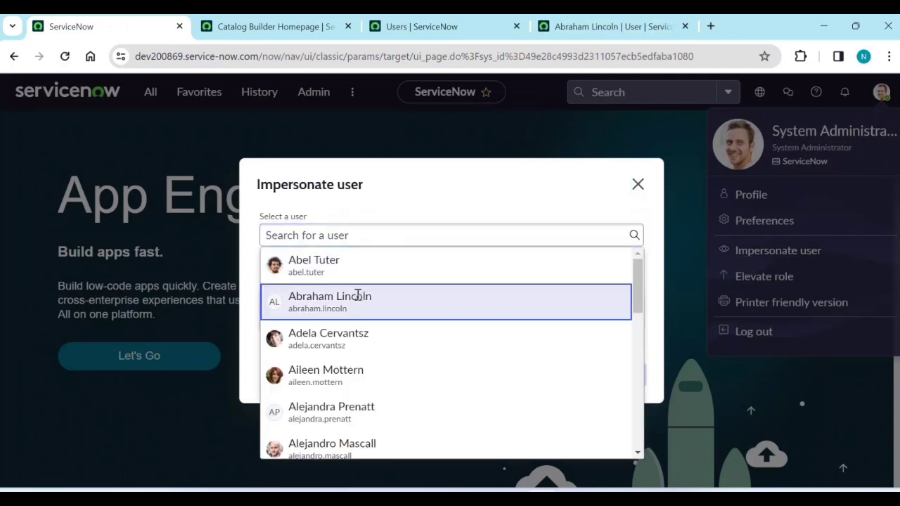
{"action": "left_click", "coordinate": [358, 296]}
{"action": "left_click", "coordinate": [568, 396]}
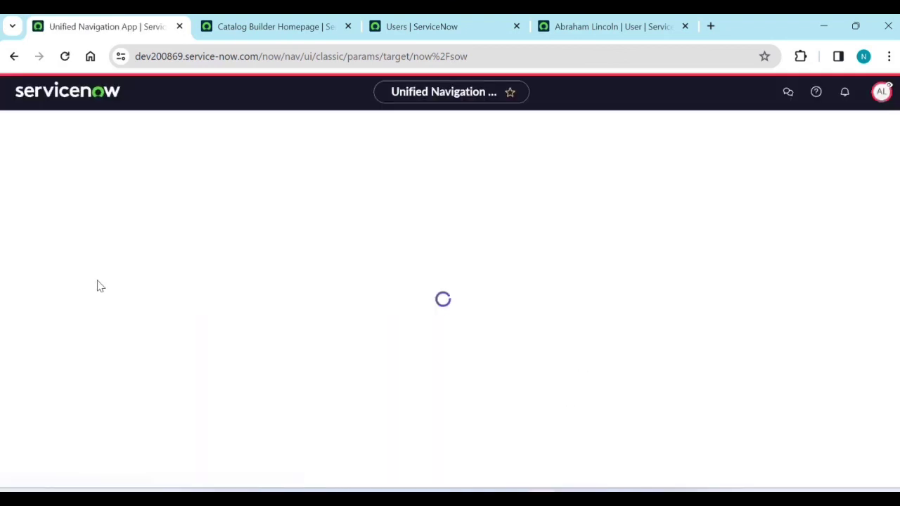
- Dismiss the Service Operations Workspace welcome tour
{"action": "left_click", "coordinate": [159, 101]}
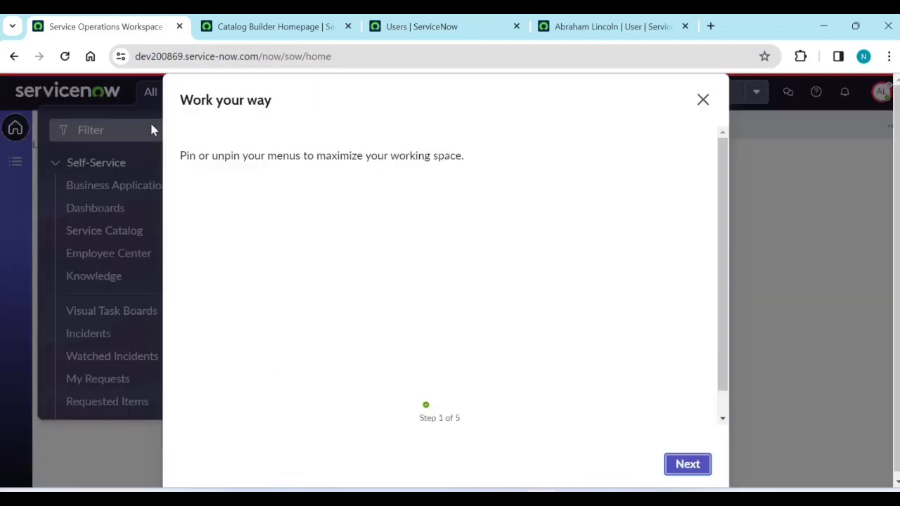
{"action": "left_click", "coordinate": [701, 99]}
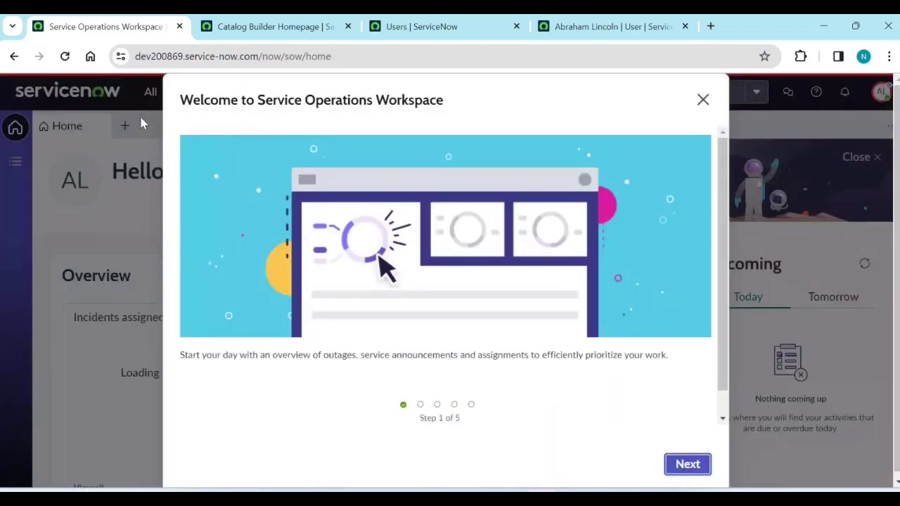
{"action": "left_click", "coordinate": [703, 99]}
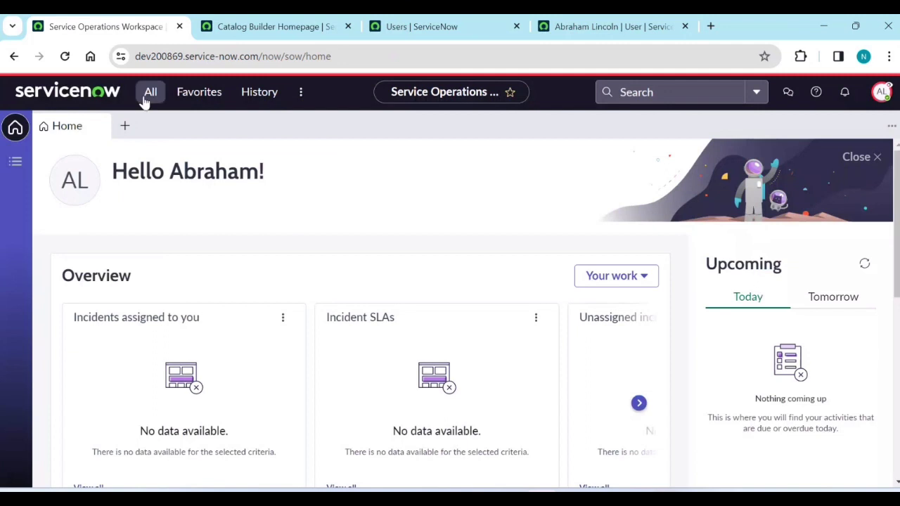
- Filter the navigator by "catalog" and check which Service Catalog modules the impersonated user can access
{"action": "left_click", "coordinate": [148, 93]}
{"action": "type", "text": "cata"}
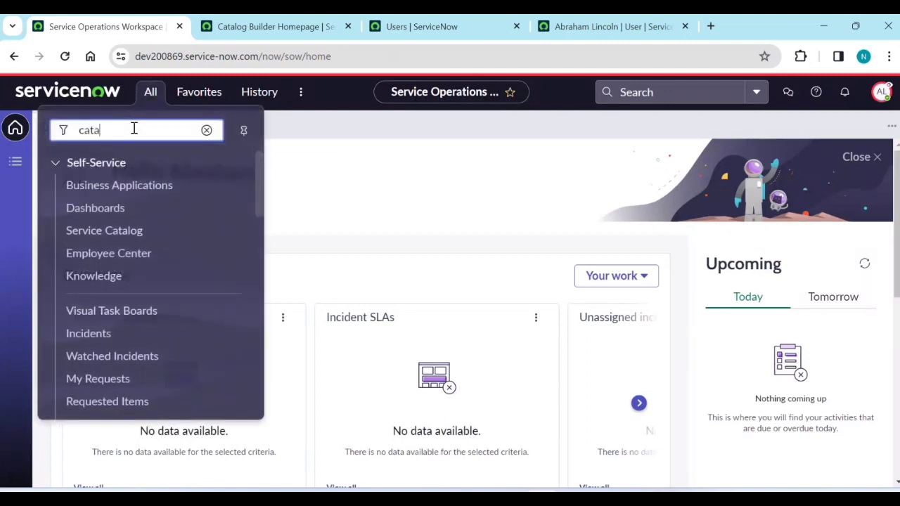
{"action": "type", "text": "log"}
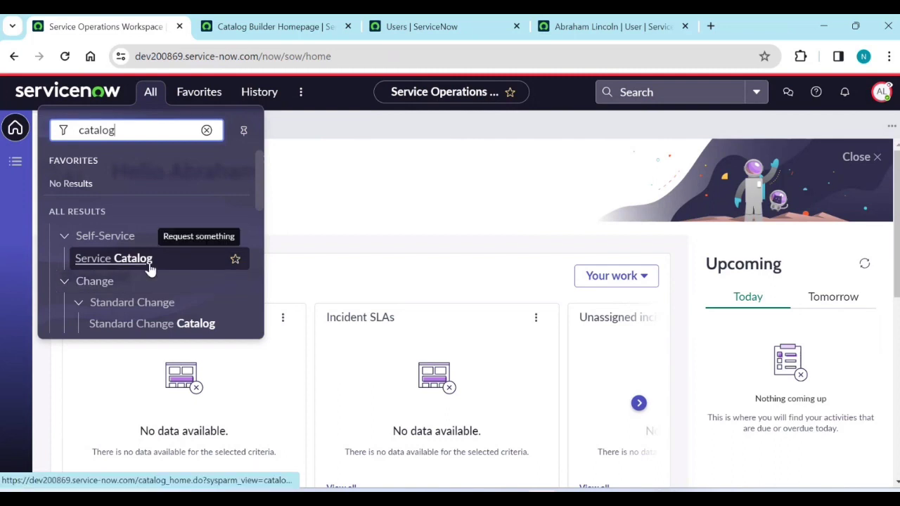
{"action": "scroll", "coordinate": [150, 271], "scroll_direction": "down", "scroll_amount": 1}
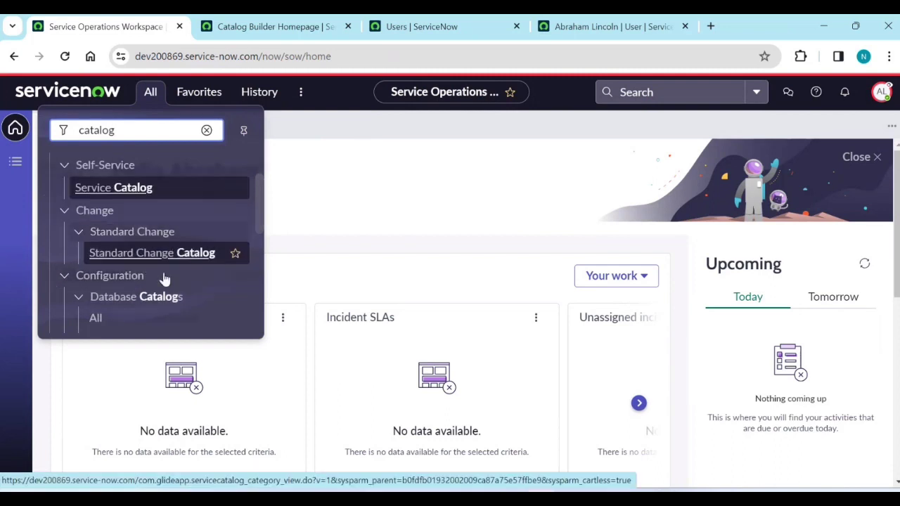
{"action": "scroll", "coordinate": [163, 282], "scroll_direction": "down", "scroll_amount": 4}
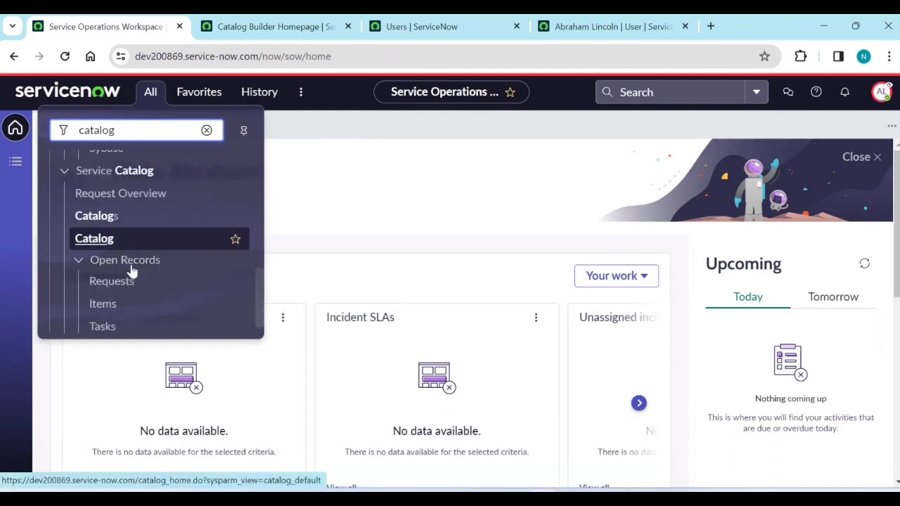
{"action": "scroll", "coordinate": [131, 257], "scroll_direction": "up", "scroll_amount": 5}
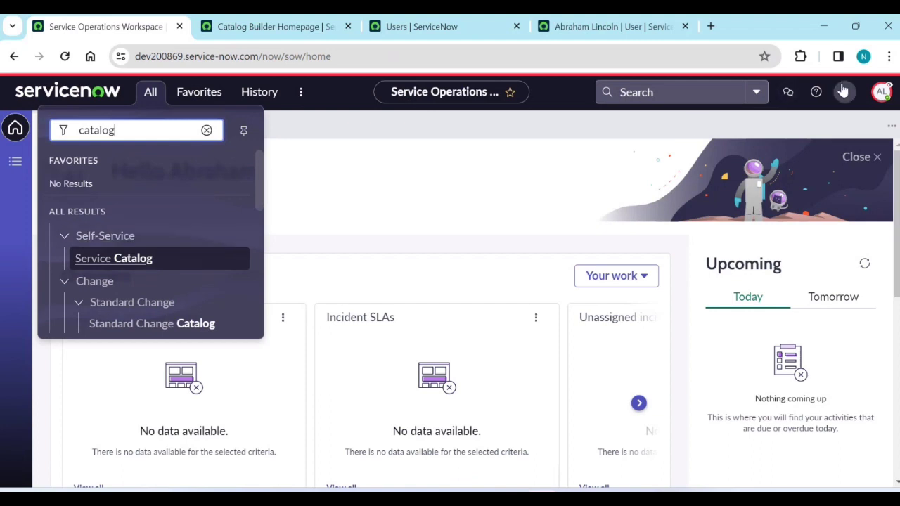
- End the impersonation, return to the open user record and dismiss the notifications about added roles
{"action": "left_click", "coordinate": [885, 94]}
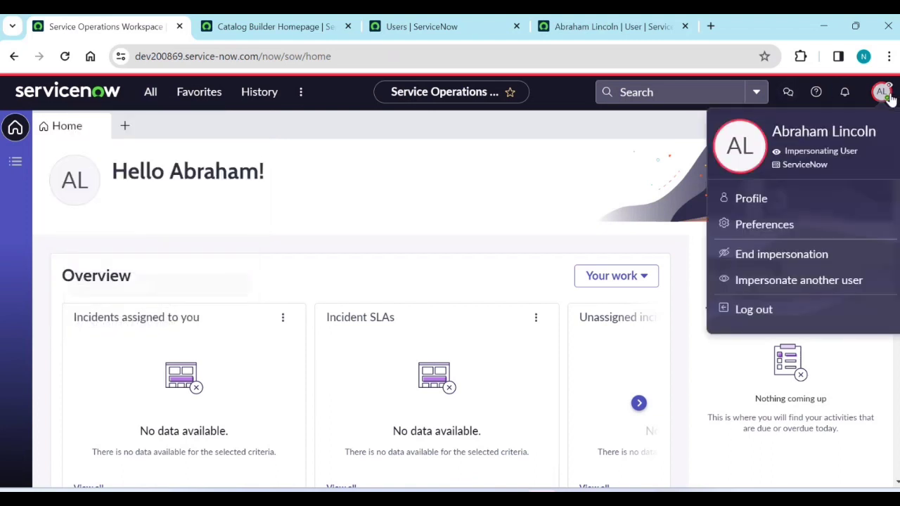
{"action": "left_click", "coordinate": [761, 257]}
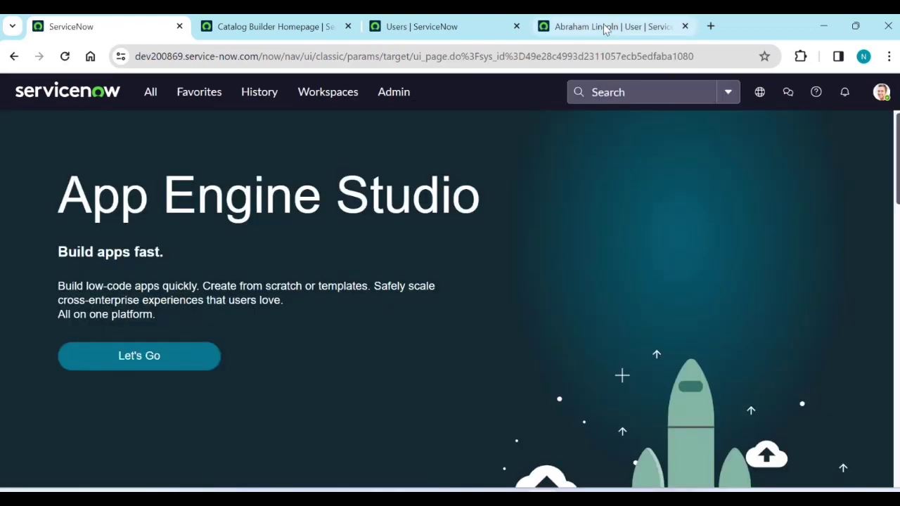
{"action": "left_click", "coordinate": [605, 28]}
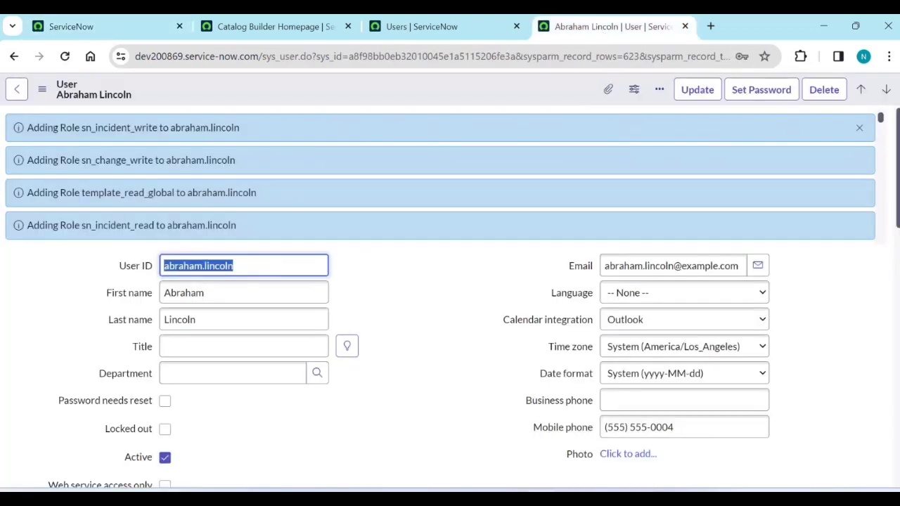
{"action": "left_click", "coordinate": [860, 127]}
- Add the catalog_builder_editor role to the user's roles list and save the assignment
{"action": "scroll", "coordinate": [464, 288], "scroll_direction": "down", "scroll_amount": 7}
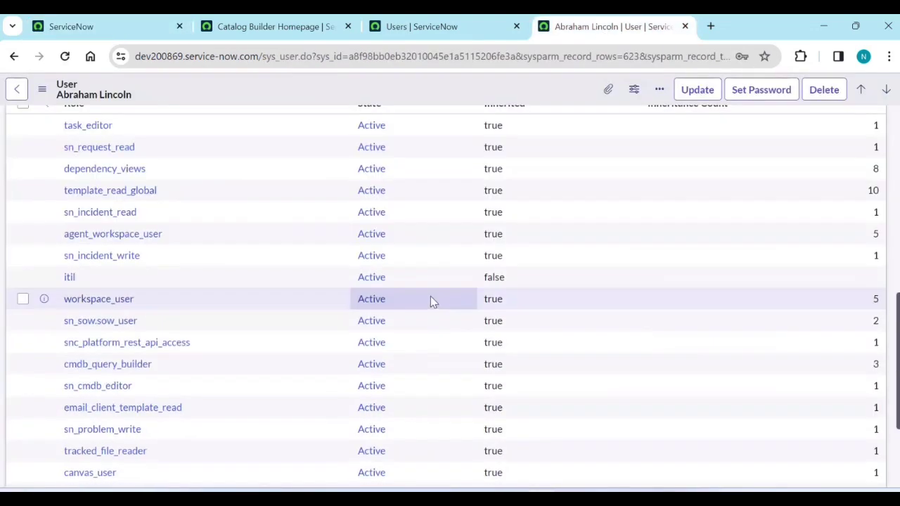
{"action": "scroll", "coordinate": [431, 296], "scroll_direction": "up", "scroll_amount": 2}
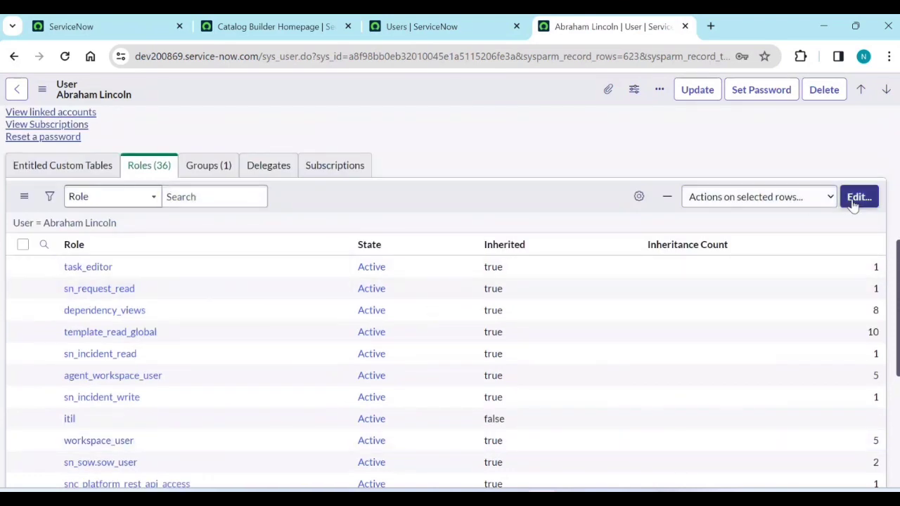
{"action": "left_click", "coordinate": [854, 201]}
{"action": "left_click", "coordinate": [231, 256]}
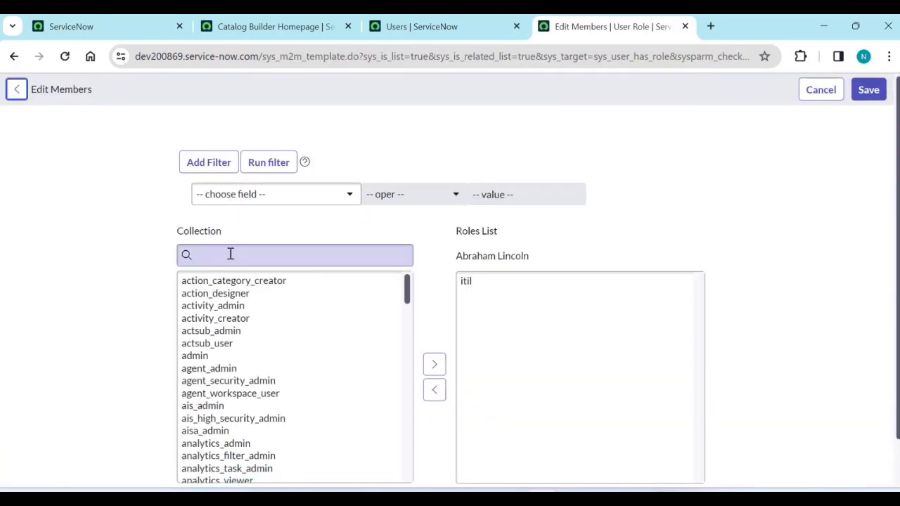
{"action": "type", "text": "cat"}
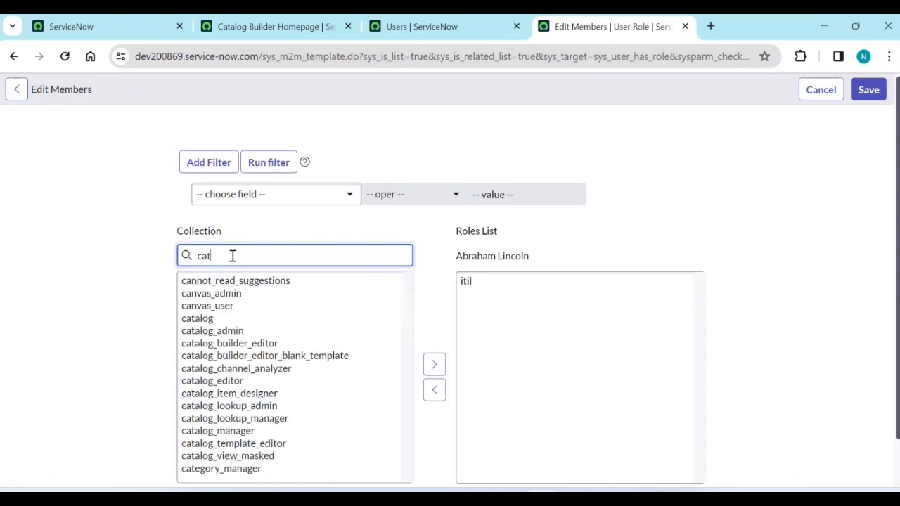
{"action": "left_click", "coordinate": [259, 309]}
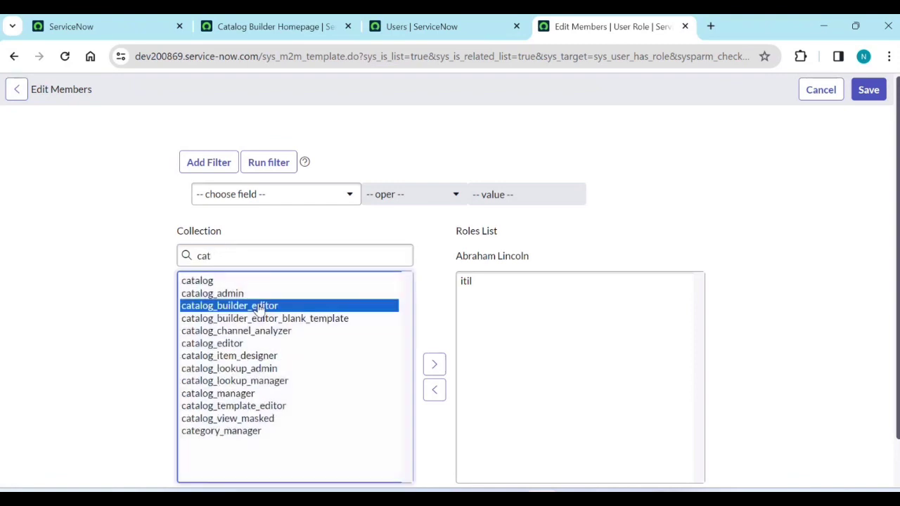
{"action": "left_click", "coordinate": [429, 367]}
{"action": "scroll", "coordinate": [633, 345], "scroll_direction": "down", "scroll_amount": 1}
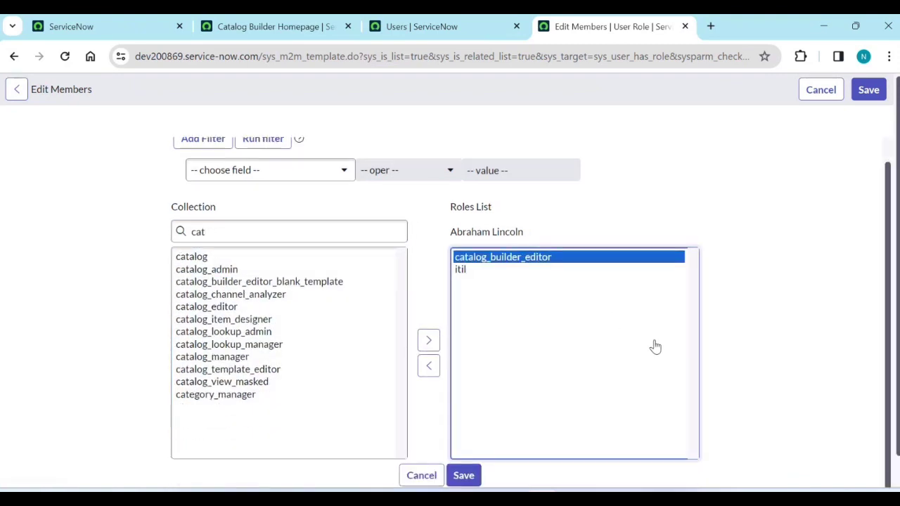
{"action": "left_click", "coordinate": [470, 462]}
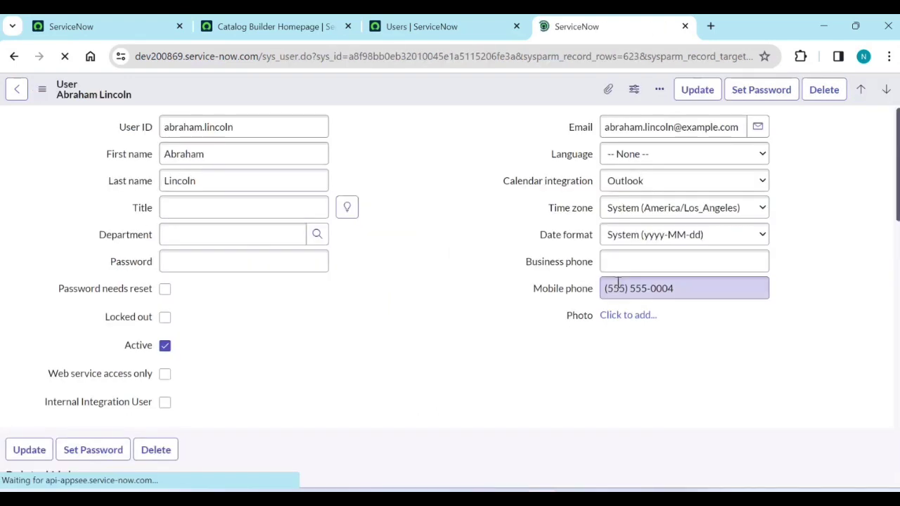
{"action": "left_click", "coordinate": [482, 228]}
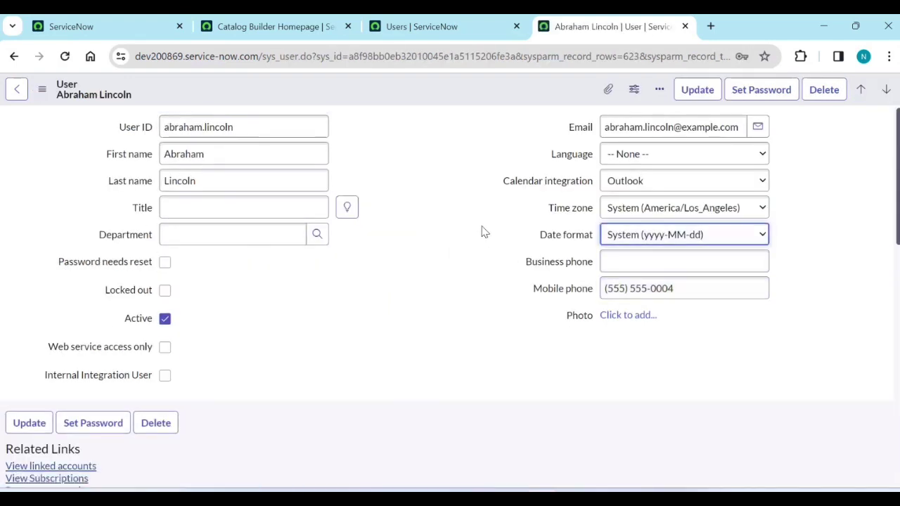
- Impersonate the same user again from the main ServiceNow browser tab, choosing them from the recent impersonations
{"action": "left_click", "coordinate": [116, 32]}
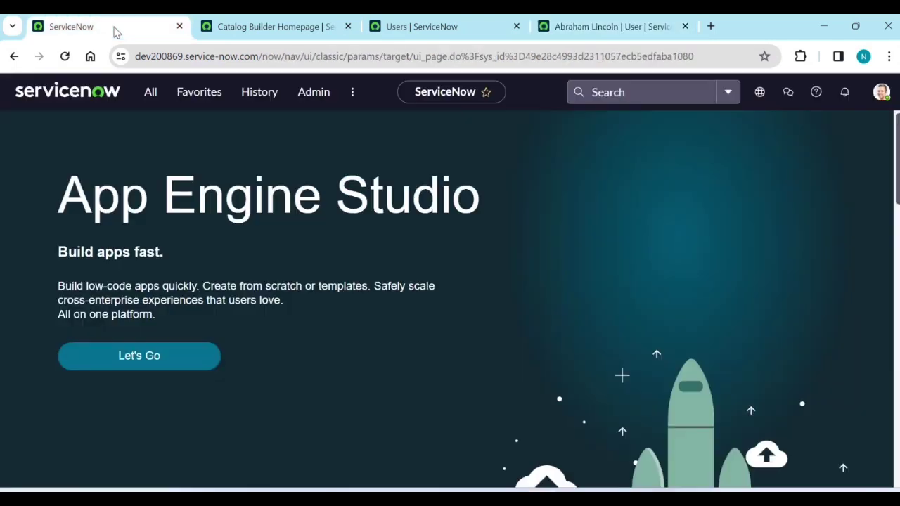
{"action": "left_click", "coordinate": [882, 94]}
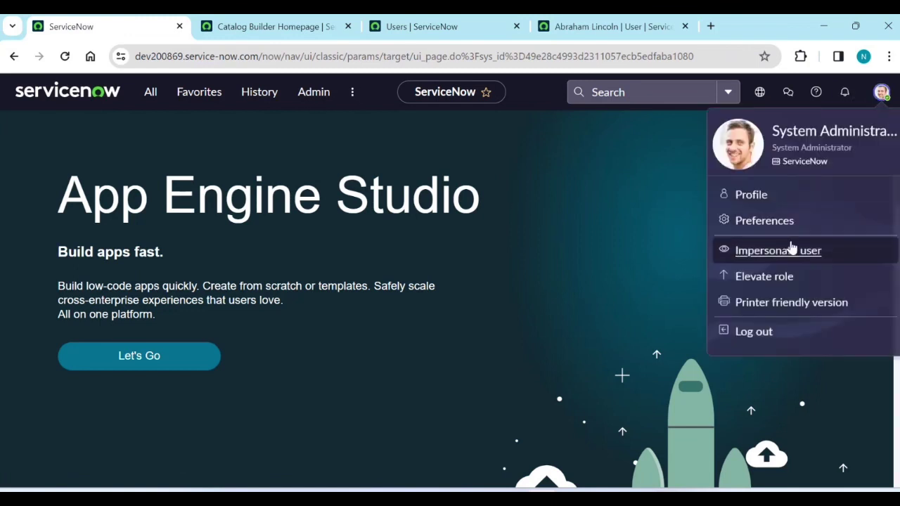
{"action": "left_click", "coordinate": [777, 252]}
{"action": "left_click", "coordinate": [388, 331]}
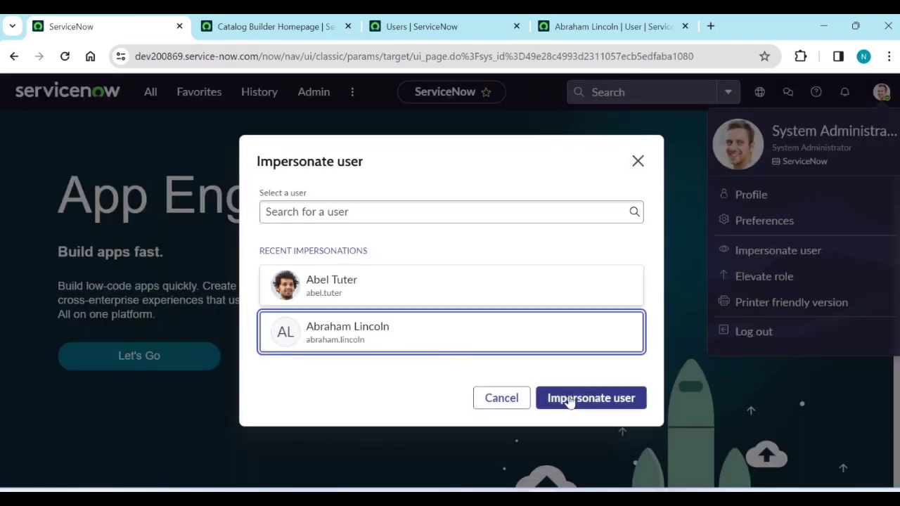
{"action": "left_click", "coordinate": [571, 399]}
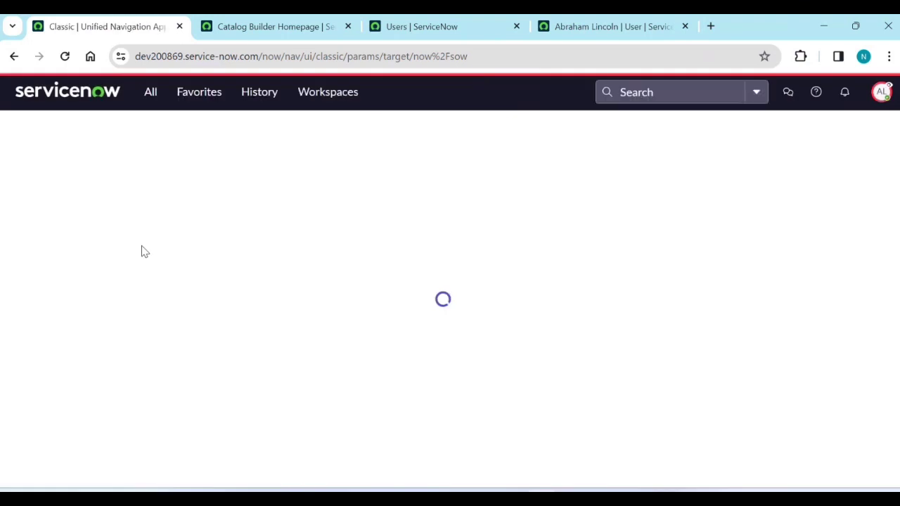
- Filter the navigator by "cata", open Catalog Builder under Service Catalog and look through the recently updated items
{"action": "left_click", "coordinate": [149, 99]}
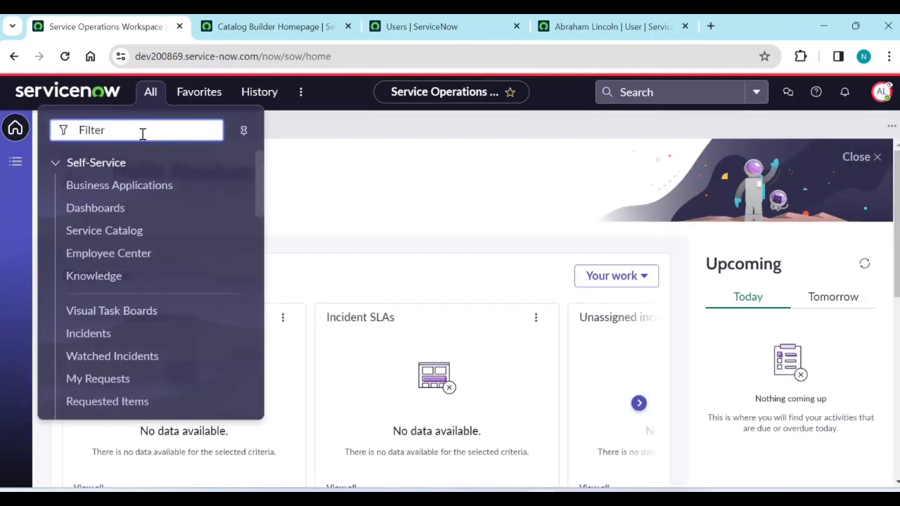
{"action": "type", "text": "cata"}
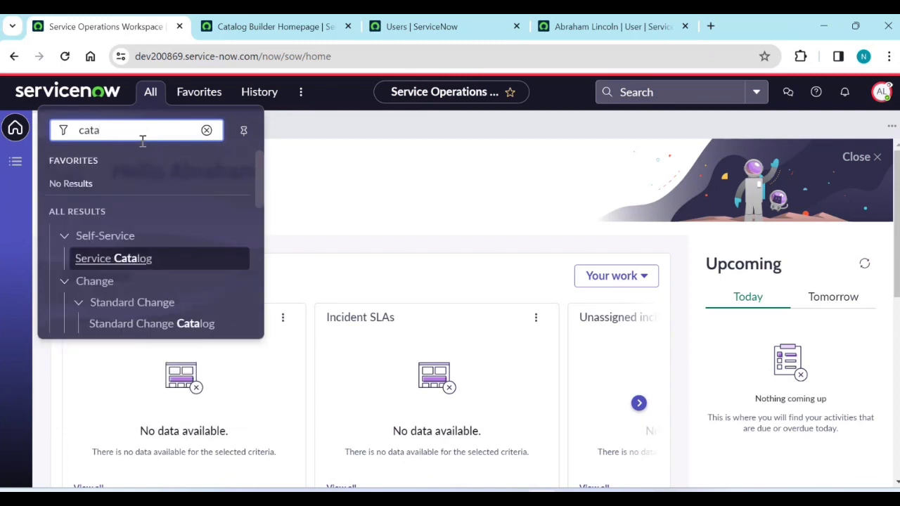
{"action": "scroll", "coordinate": [182, 264], "scroll_direction": "down", "scroll_amount": 5}
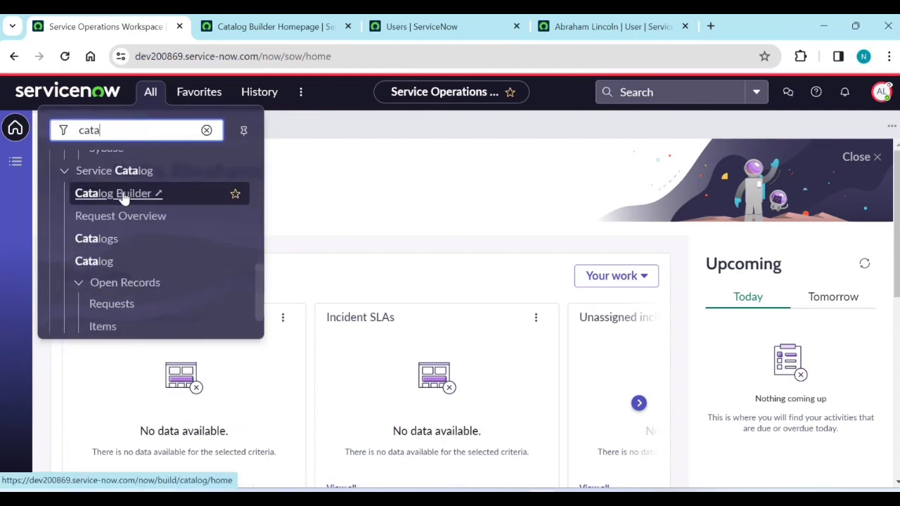
{"action": "left_click", "coordinate": [124, 195]}
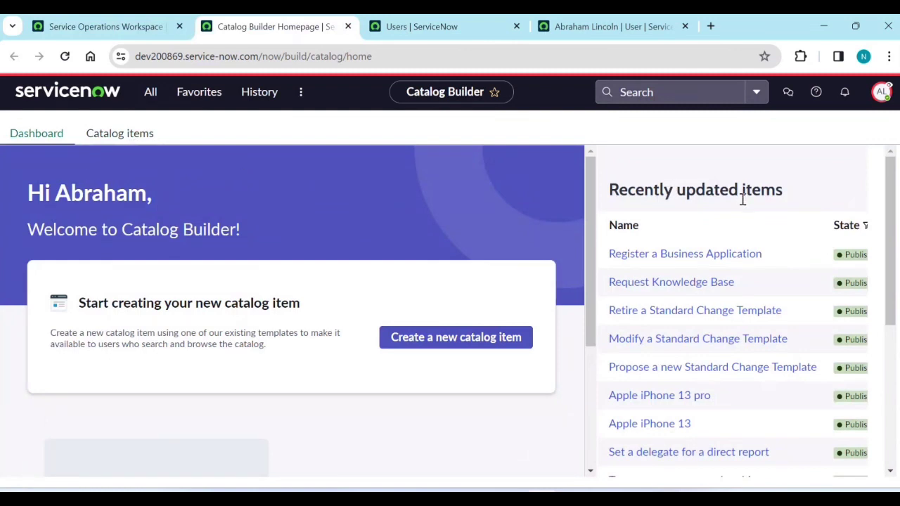
{"action": "scroll", "coordinate": [716, 330], "scroll_direction": "down", "scroll_amount": 3}
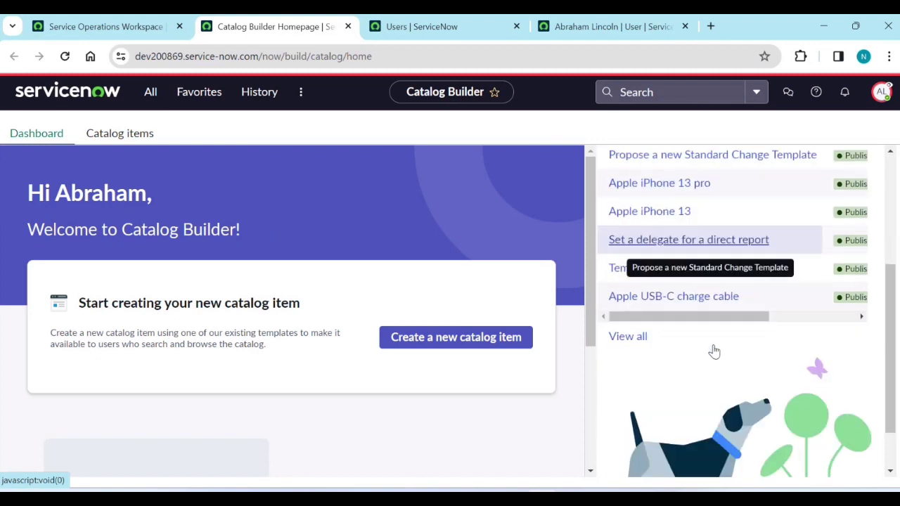
{"action": "scroll", "coordinate": [739, 295], "scroll_direction": "up", "scroll_amount": 3}
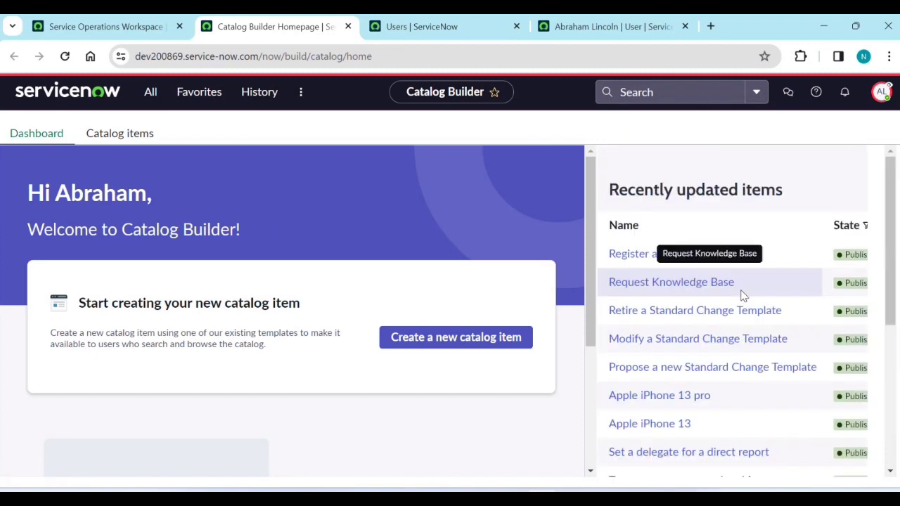
- Show the full list of catalog items, try to open Request Knowledge Base for editing and dismiss the notification
{"action": "left_click", "coordinate": [120, 141]}
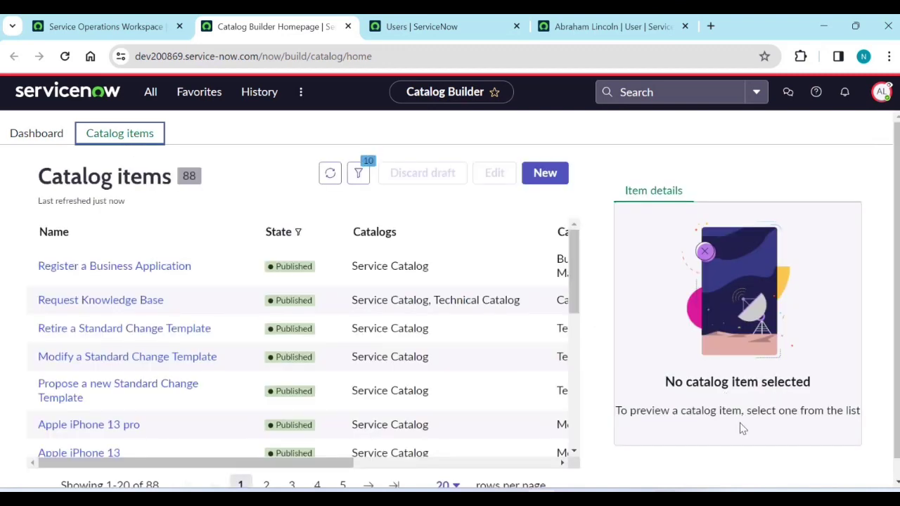
{"action": "left_click", "coordinate": [81, 302]}
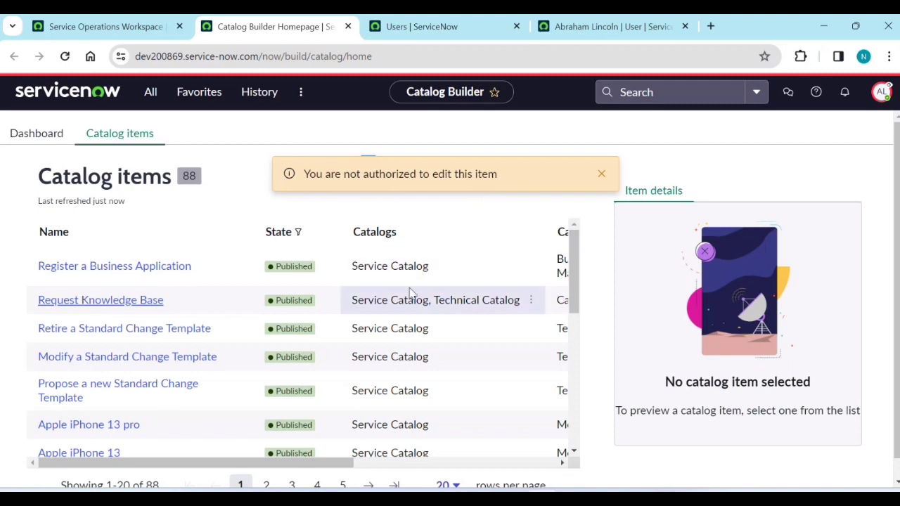
{"action": "left_click_drag", "start_coordinate": [316, 465], "coordinate": [249, 479]}
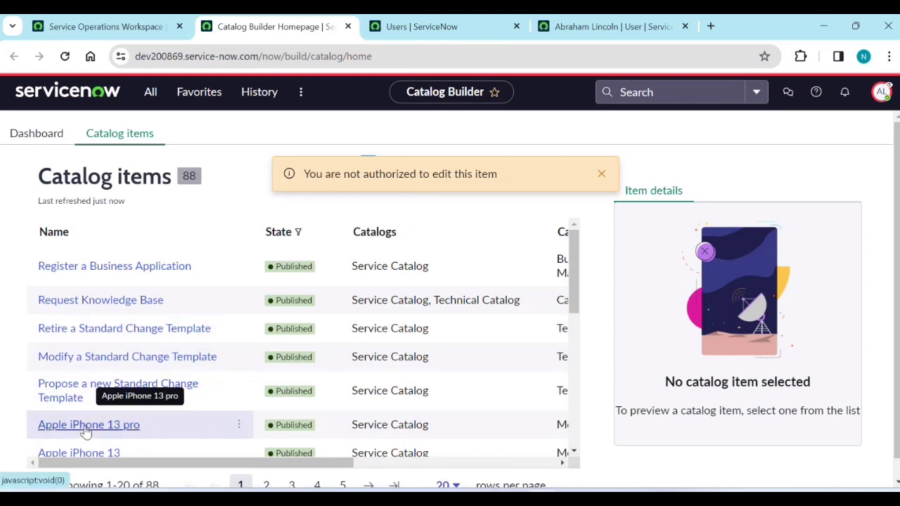
{"action": "left_click", "coordinate": [601, 174]}
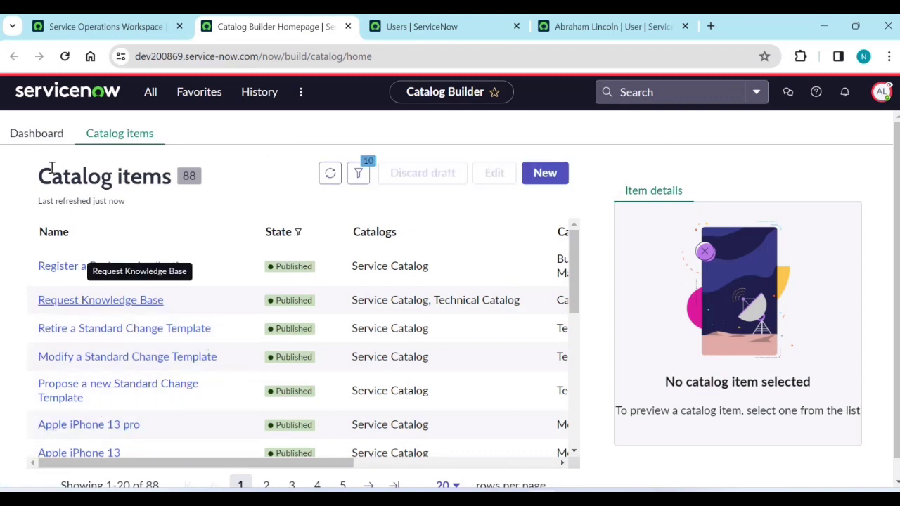
- Return to the Catalog Builder dashboard, start a new catalog item and continue to the item template selection
{"action": "left_click", "coordinate": [36, 135]}
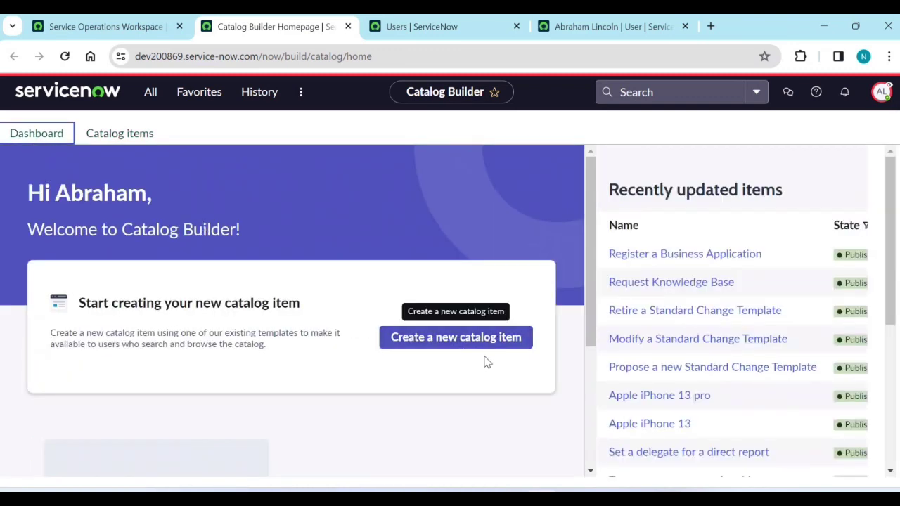
{"action": "left_click", "coordinate": [445, 345]}
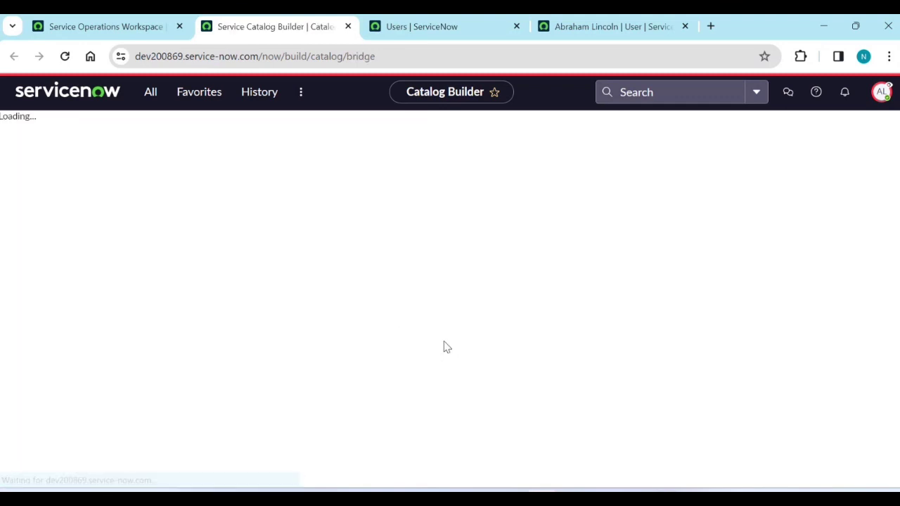
{"action": "scroll", "coordinate": [474, 329], "scroll_direction": "down", "scroll_amount": 1}
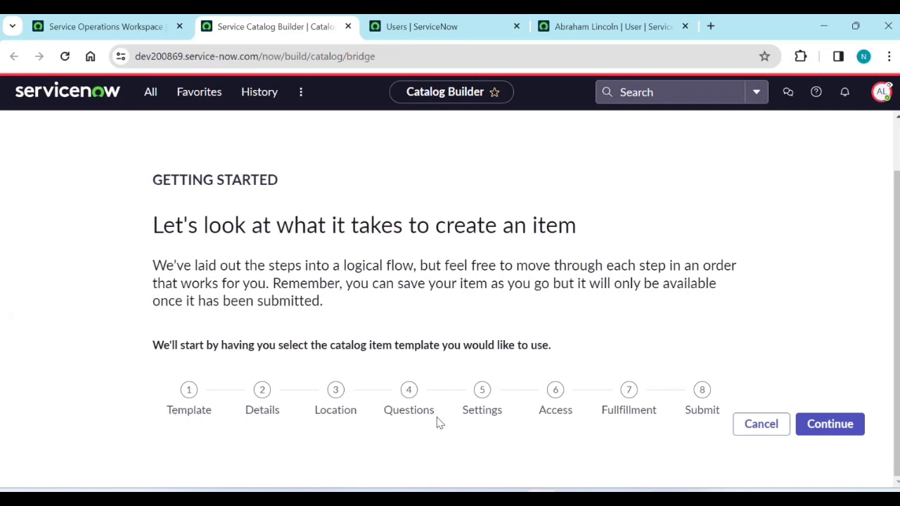
{"action": "left_click", "coordinate": [818, 426]}
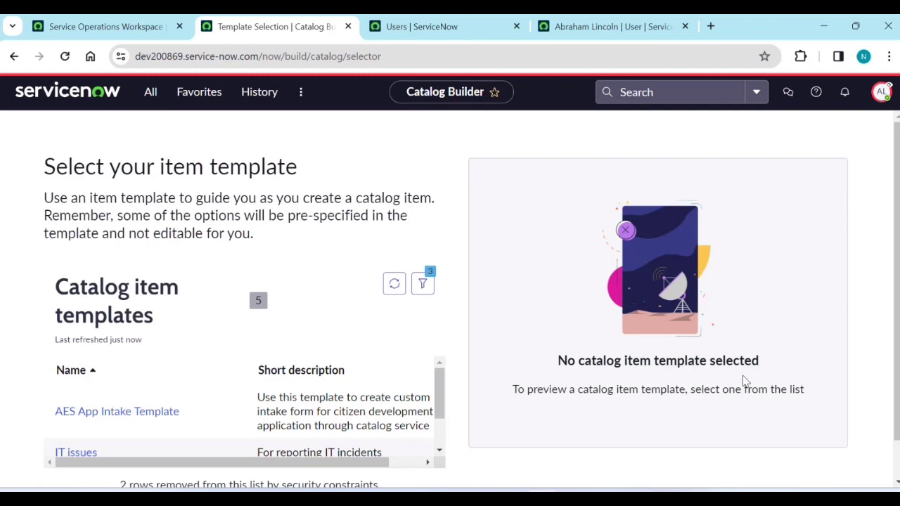
{"action": "scroll", "coordinate": [195, 359], "scroll_direction": "down", "scroll_amount": 1}
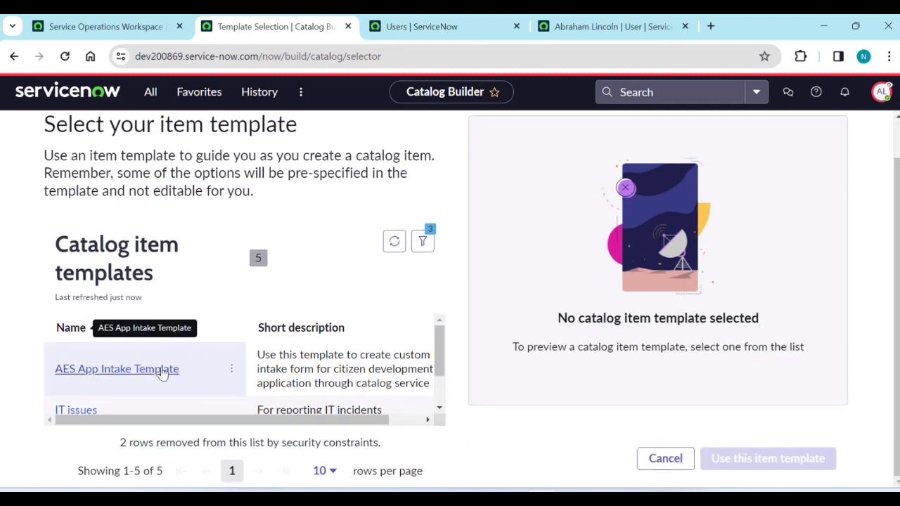
- Look through the list of catalog item templates available to the impersonated catalog builder editor
{"action": "scroll", "coordinate": [162, 371], "scroll_direction": "down", "scroll_amount": 1}
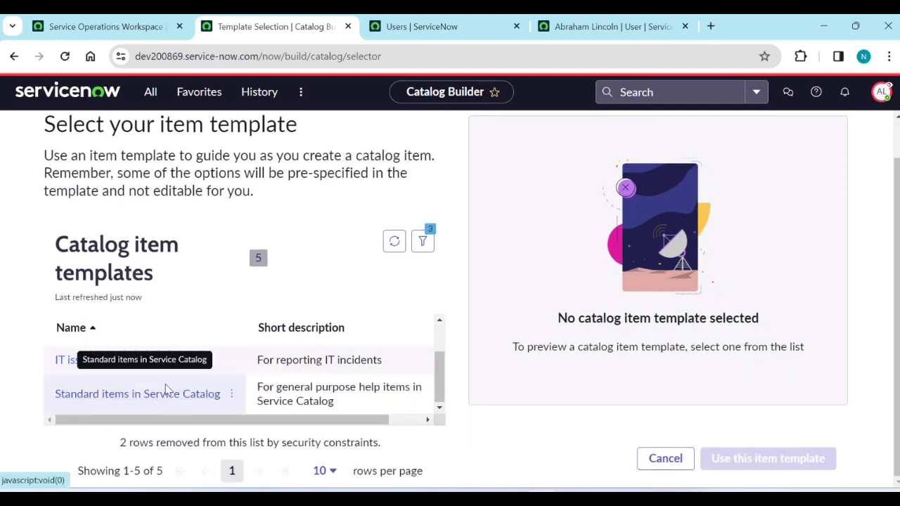
{"action": "scroll", "coordinate": [167, 388], "scroll_direction": "up", "scroll_amount": 2}
{"action": "scroll", "coordinate": [147, 417], "scroll_direction": "down", "scroll_amount": 1}
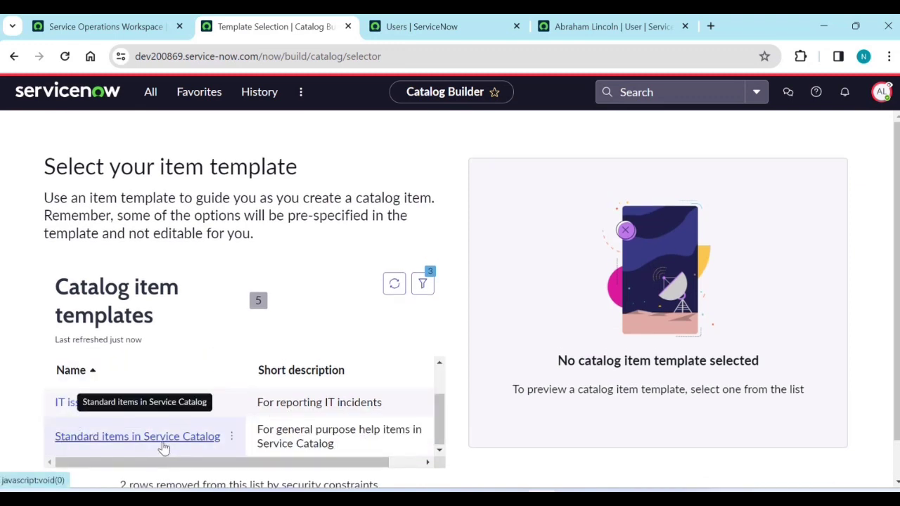
{"action": "scroll", "coordinate": [94, 418], "scroll_direction": "up", "scroll_amount": 1}
{"action": "scroll", "coordinate": [98, 419], "scroll_direction": "down", "scroll_amount": 1}
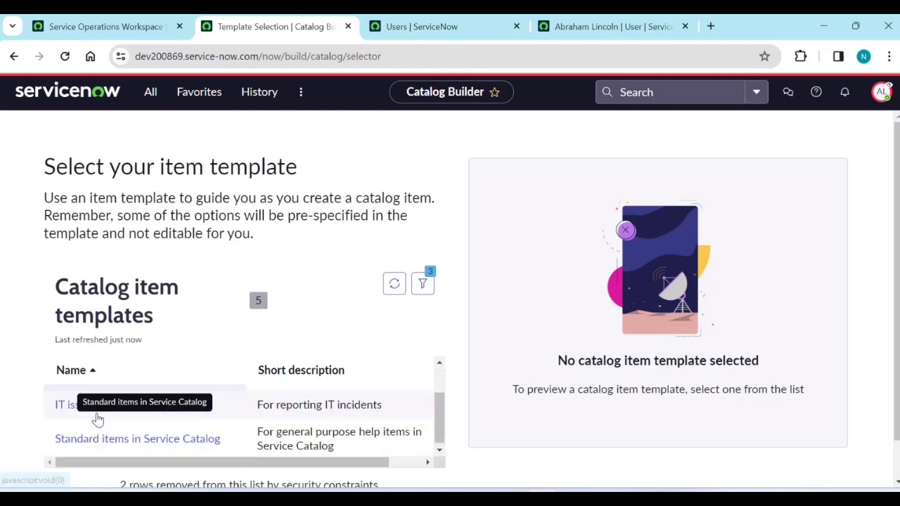
{"action": "scroll", "coordinate": [98, 419], "scroll_direction": "down", "scroll_amount": 1}
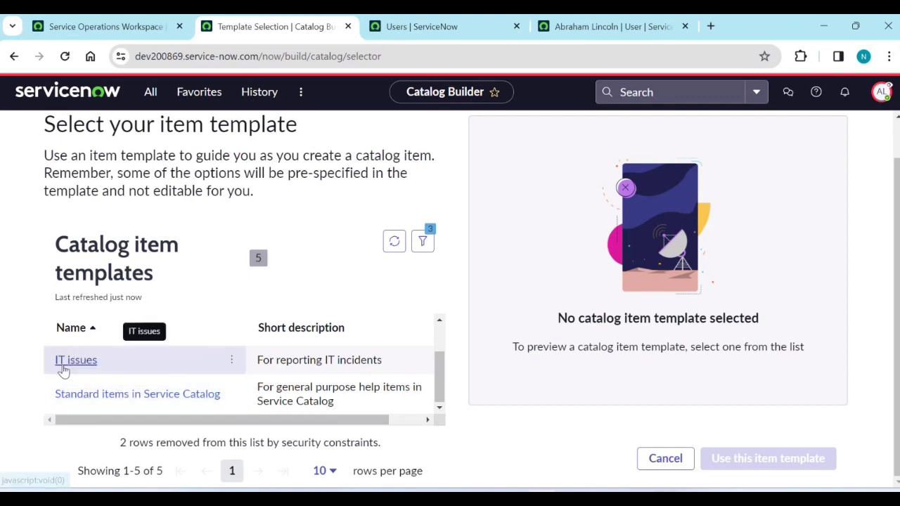
- Preview the IT issues template and review its details, destination, location, questions, settings and access sections
{"action": "left_click", "coordinate": [62, 368]}
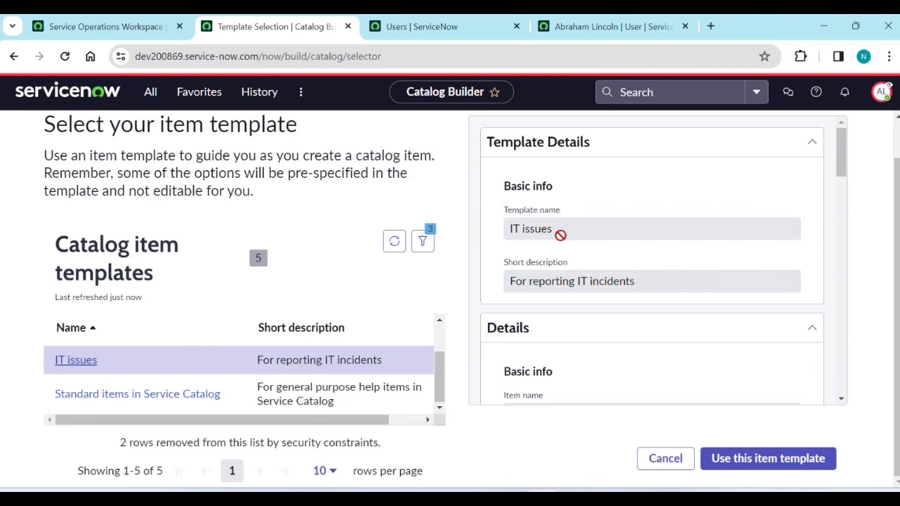
{"action": "scroll", "coordinate": [601, 296], "scroll_direction": "down", "scroll_amount": 3}
{"action": "scroll", "coordinate": [603, 308], "scroll_direction": "down", "scroll_amount": 5}
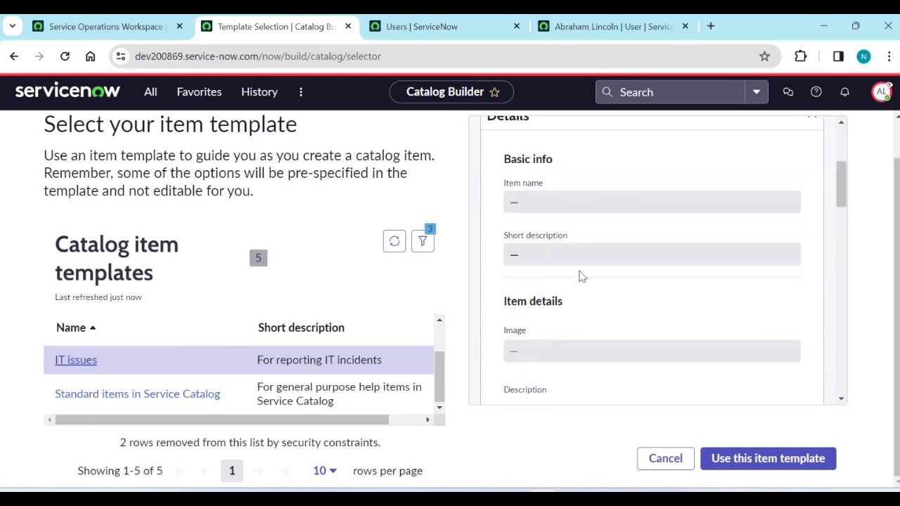
{"action": "scroll", "coordinate": [553, 348], "scroll_direction": "down", "scroll_amount": 3}
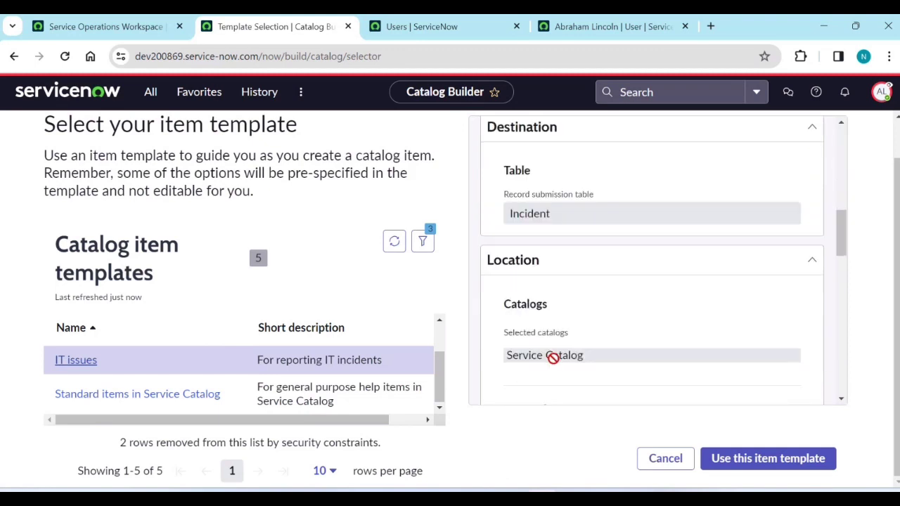
{"action": "scroll", "coordinate": [576, 382], "scroll_direction": "down", "scroll_amount": 5}
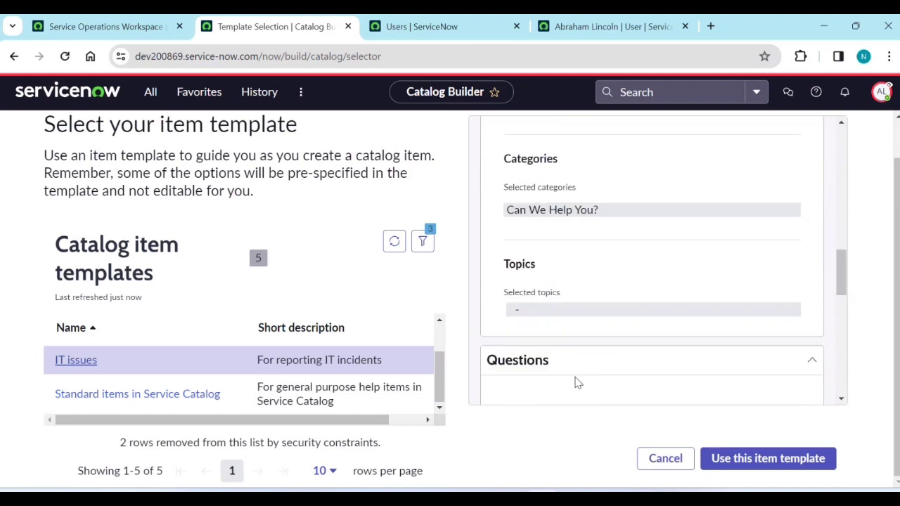
{"action": "scroll", "coordinate": [598, 373], "scroll_direction": "down", "scroll_amount": 5}
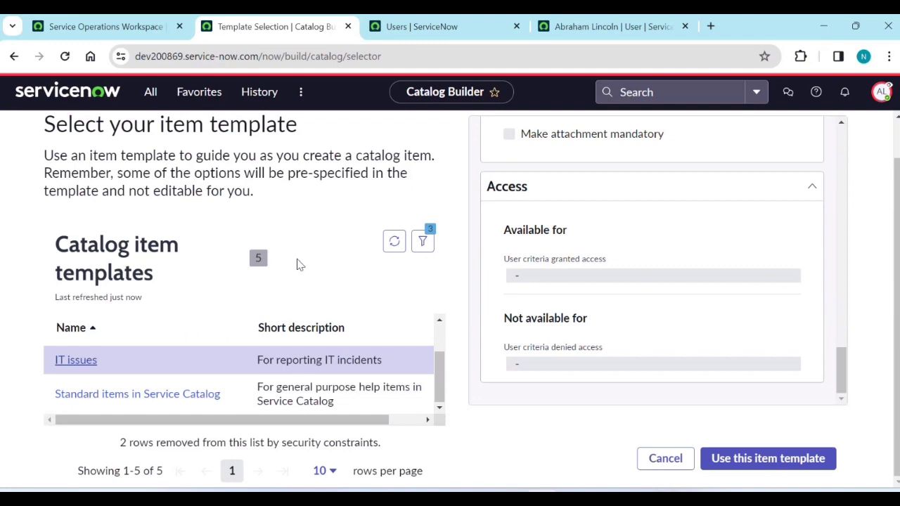
{"action": "scroll", "coordinate": [288, 260], "scroll_direction": "up", "scroll_amount": 1}
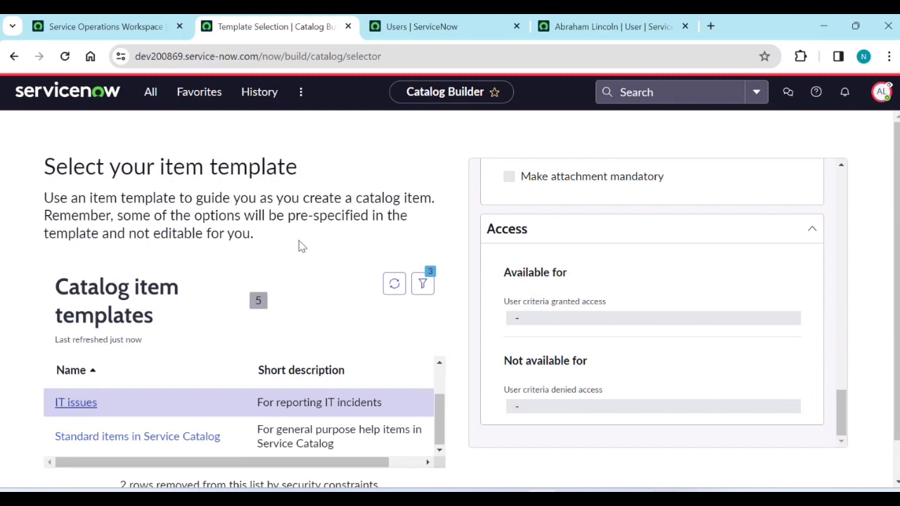
- End the impersonation and close the Service Operations Workspace browser tab
{"action": "left_click", "coordinate": [880, 93]}
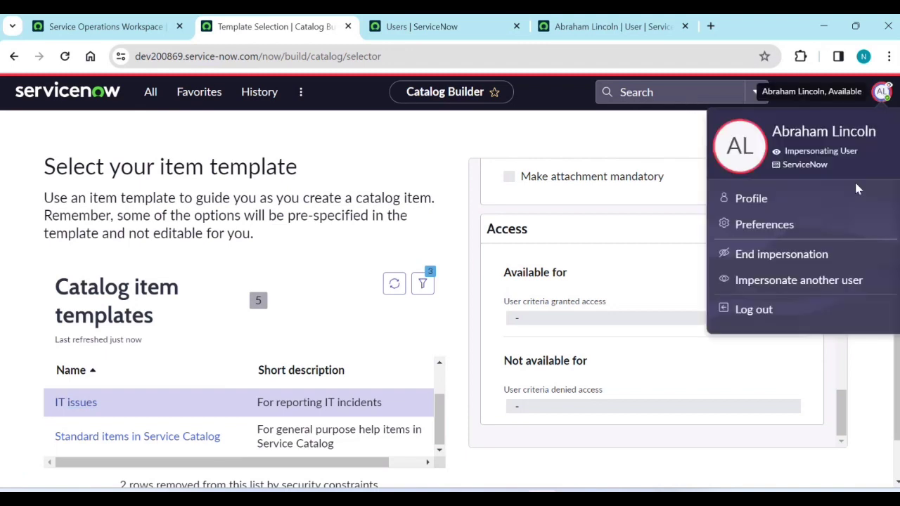
{"action": "left_click", "coordinate": [809, 252]}
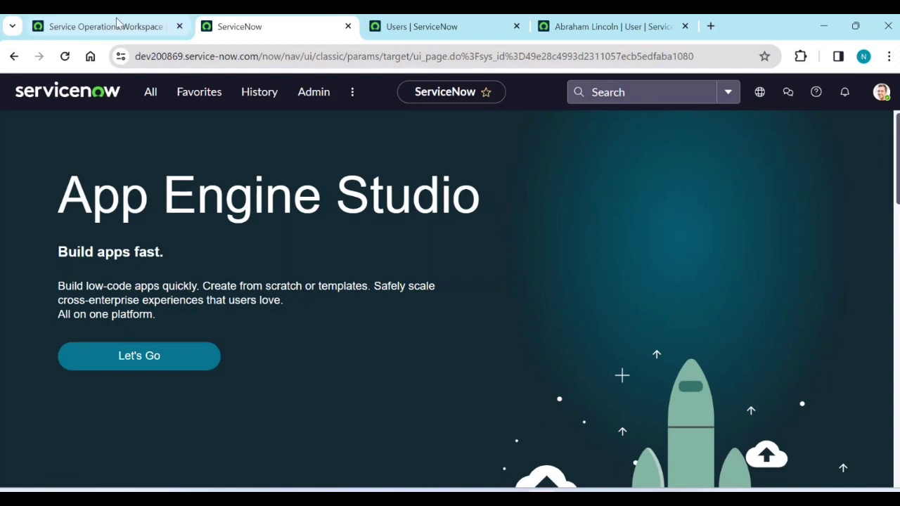
{"action": "middle_click", "coordinate": [134, 28]}
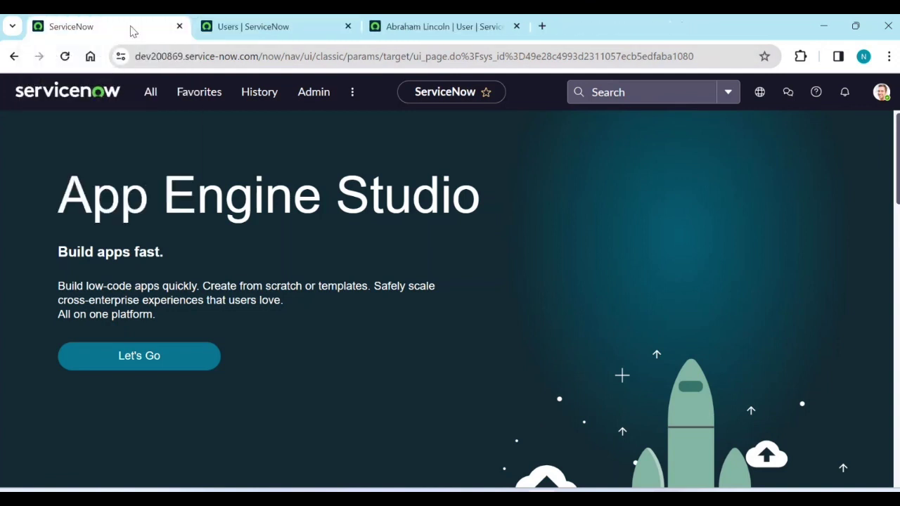
- Filter the navigator by "catalog bui" and open Catalog Builder under Service Catalog with the administrator account
{"action": "left_click", "coordinate": [153, 96]}
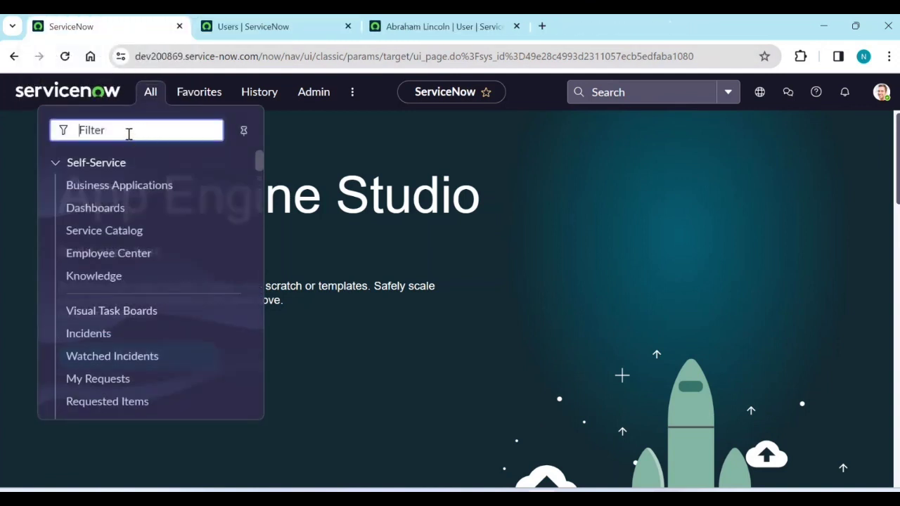
{"action": "type", "text": "catalo"}
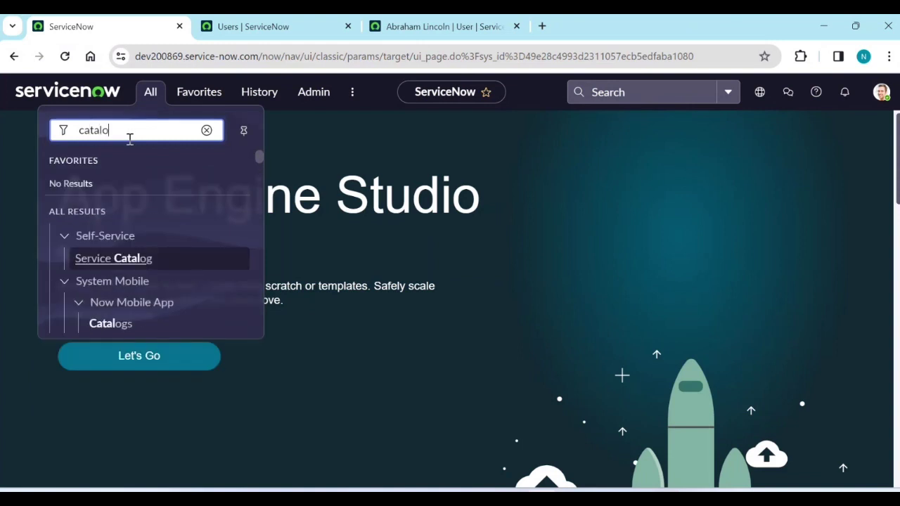
{"action": "type", "text": "g bui"}
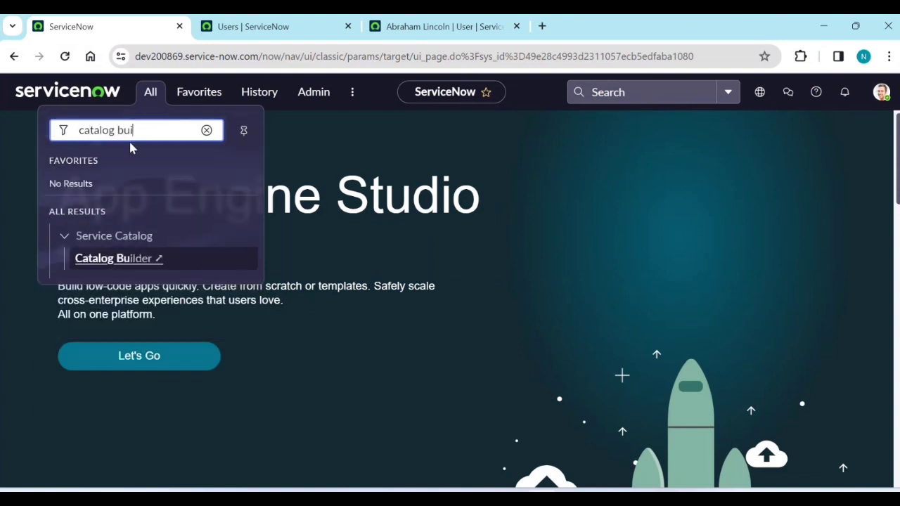
{"action": "left_click", "coordinate": [116, 261]}
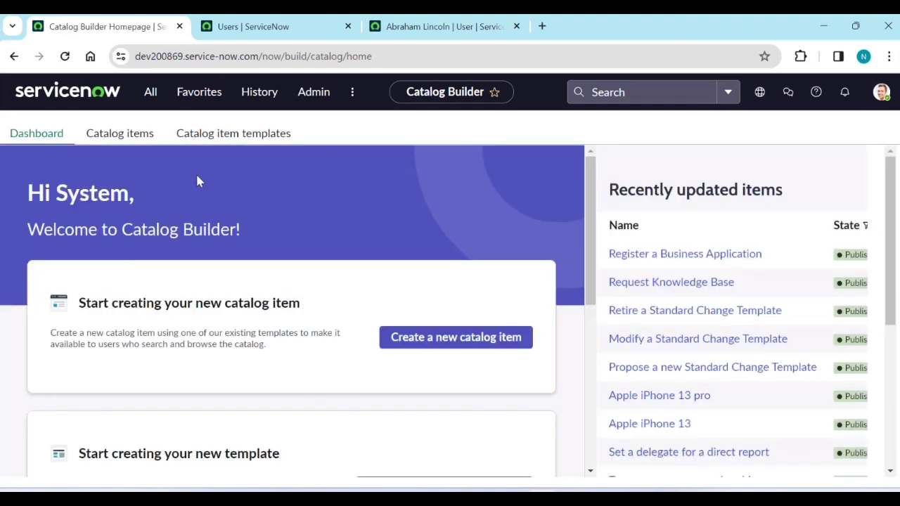
- Start a new catalog item template of the Standard item type from the Catalog Builder dashboard
{"action": "scroll", "coordinate": [218, 295], "scroll_direction": "down", "scroll_amount": 2}
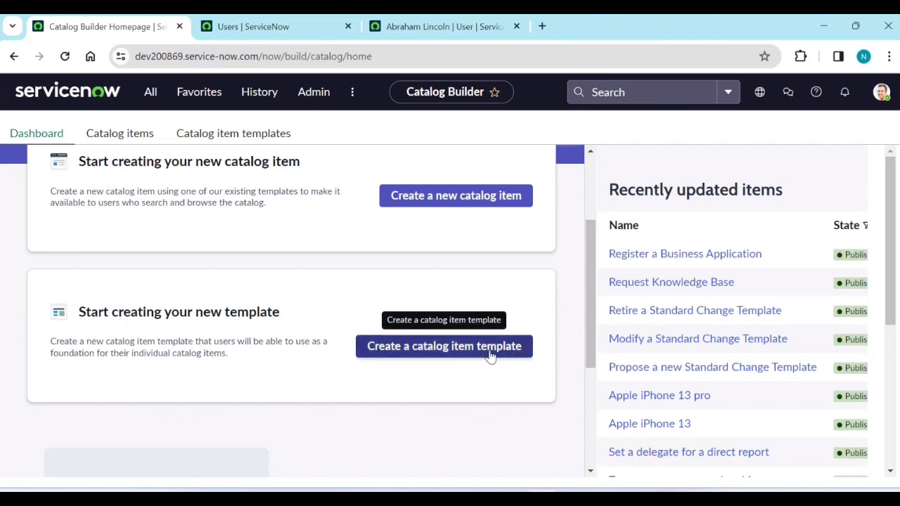
{"action": "left_click", "coordinate": [415, 347]}
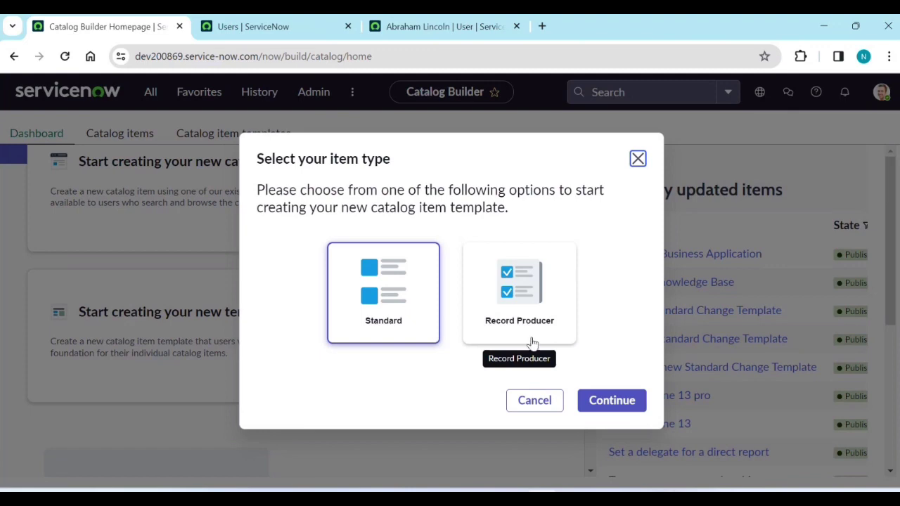
{"action": "left_click", "coordinate": [617, 409]}
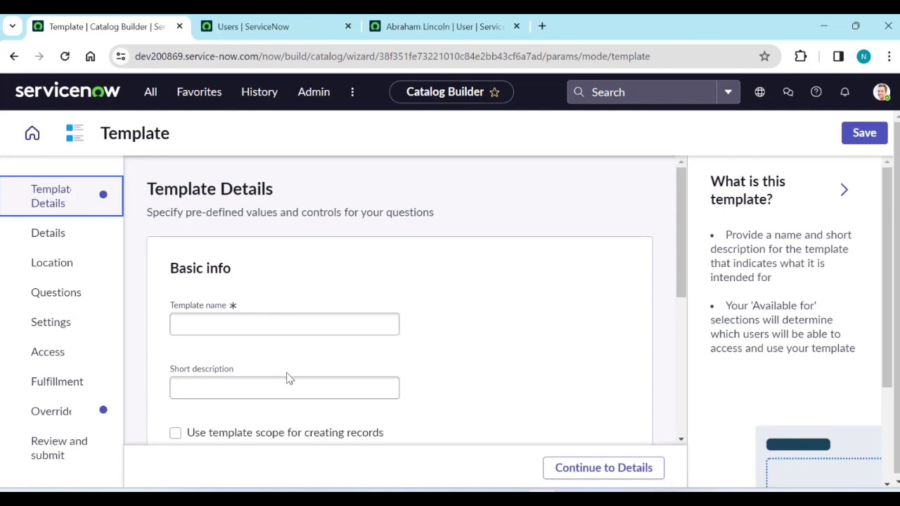
- Name the template "Software Services" in the basic info of the template details
{"action": "scroll", "coordinate": [287, 379], "scroll_direction": "down", "scroll_amount": 2}
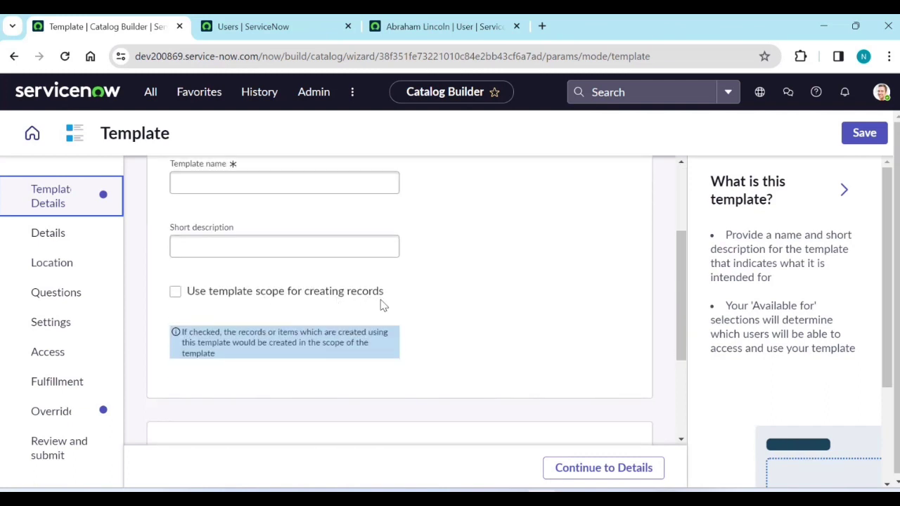
{"action": "scroll", "coordinate": [400, 317], "scroll_direction": "up", "scroll_amount": 1}
{"action": "left_click", "coordinate": [216, 249]}
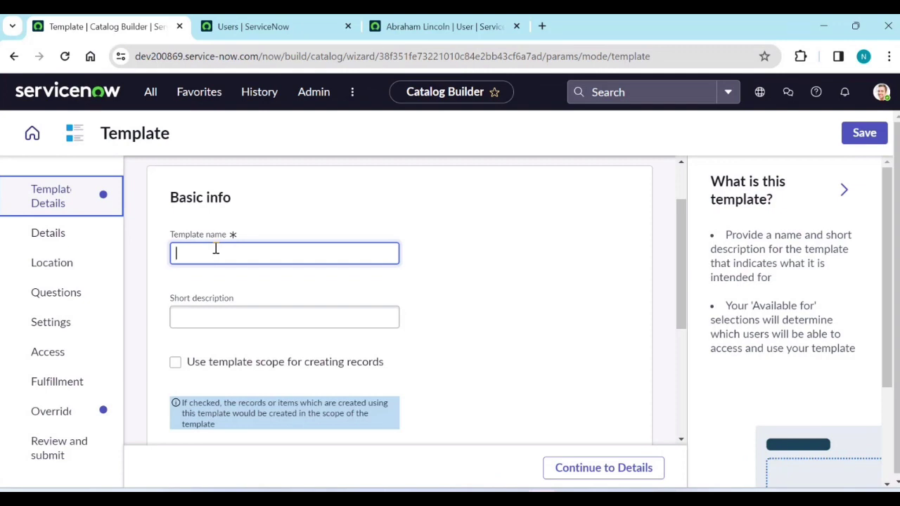
{"action": "type", "text": "ware"}
{"action": "key", "text": "BackSpace"}
{"action": "key", "text": "BackSpace"}
{"action": "type", "text": "wa"}
{"action": "type", "text": "re item"}
{"action": "type", "text": "erv"}
{"action": "left_click", "coordinate": [583, 327]}
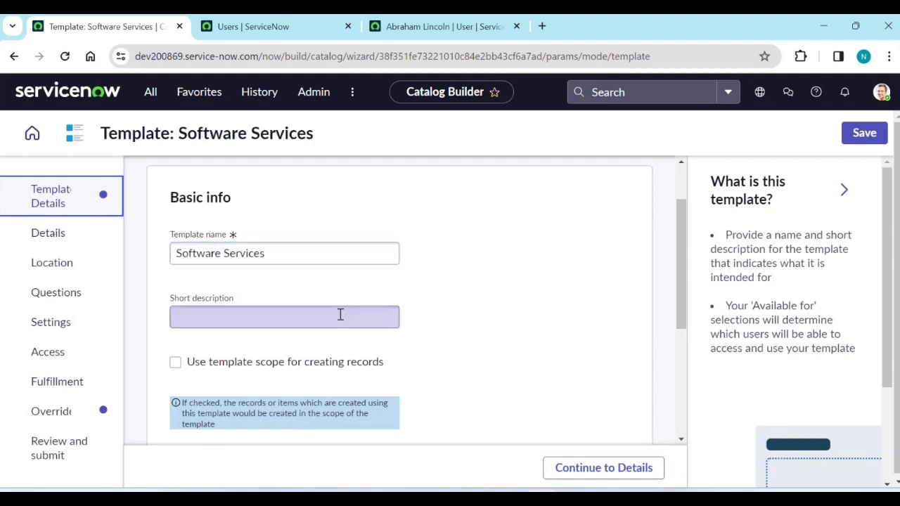
- Enter the short description "Create any software services catalog item" and try the template scope option, leaving it disabled
{"action": "left_click", "coordinate": [207, 321]}
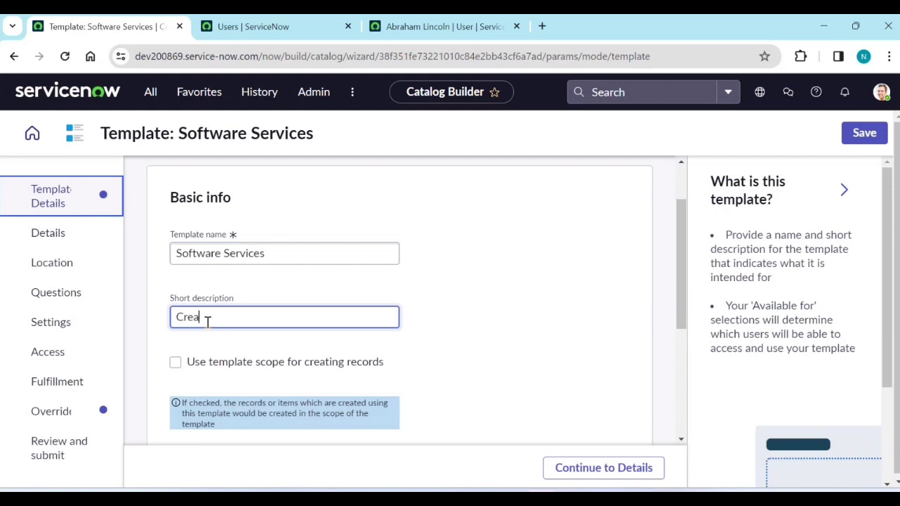
{"action": "type", "text": "Create any software services "}
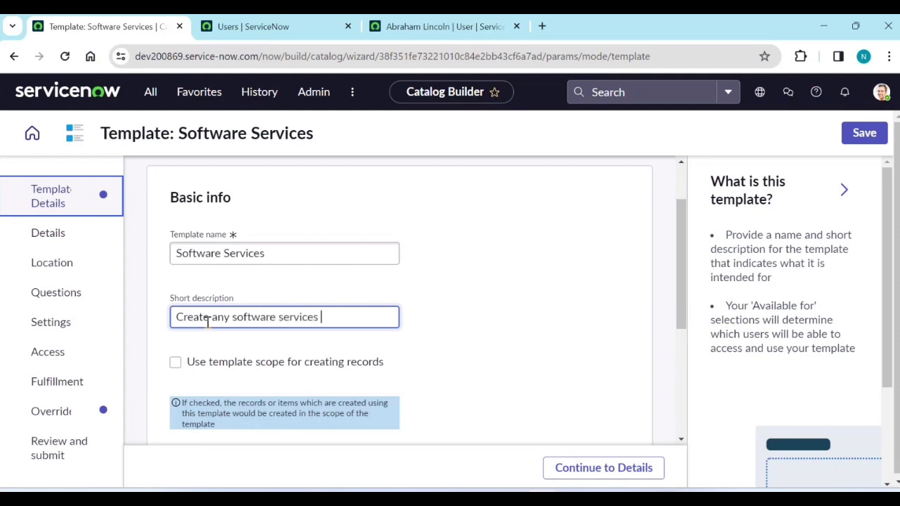
{"action": "type", "text": "catalog item"}
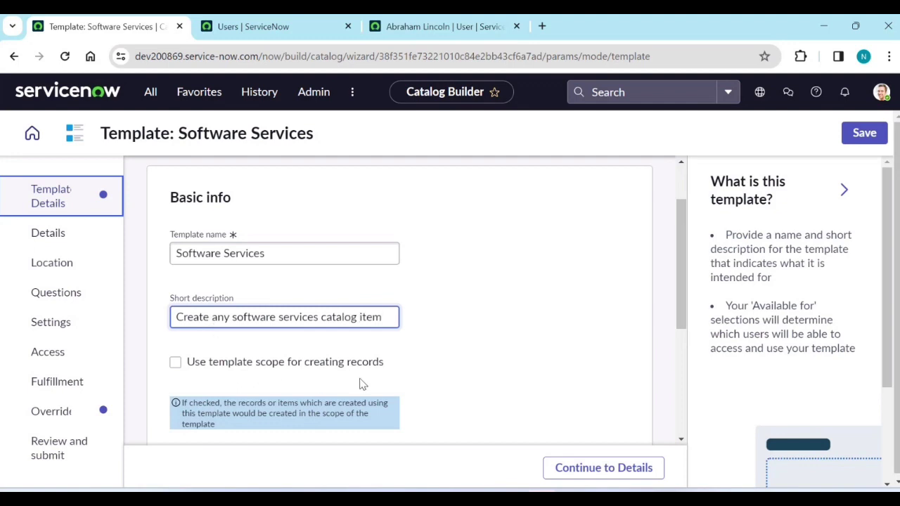
{"action": "left_click", "coordinate": [176, 363]}
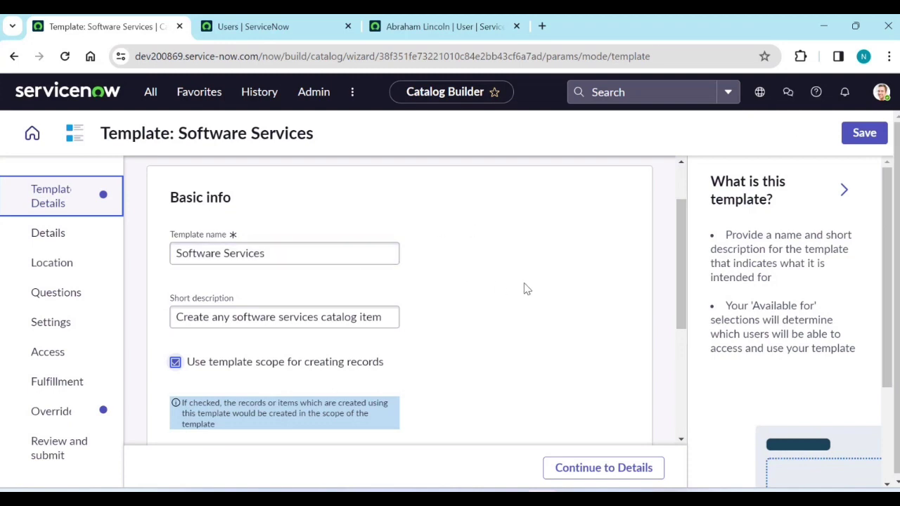
{"action": "left_click", "coordinate": [175, 362]}
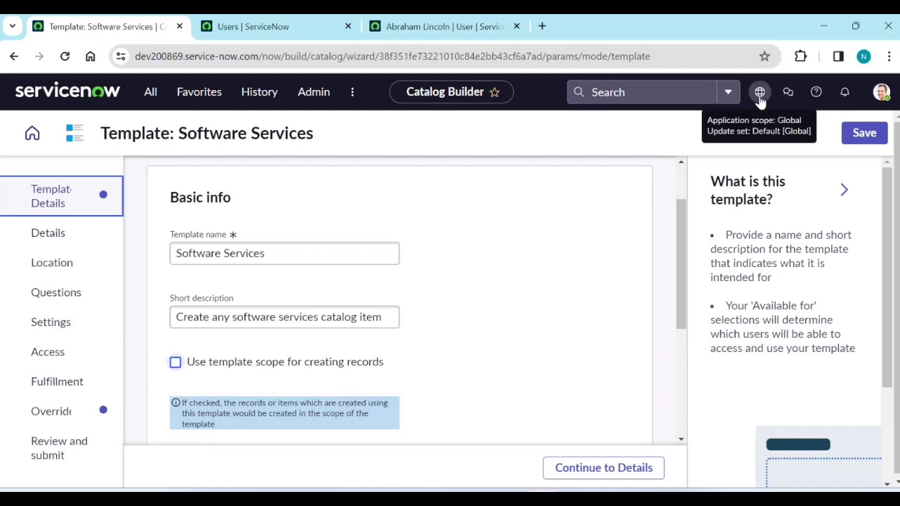
- Browse the user criteria for template availability and add "Users with 'itil' role" to the selected criteria
{"action": "scroll", "coordinate": [555, 344], "scroll_direction": "down", "scroll_amount": 1}
{"action": "scroll", "coordinate": [554, 344], "scroll_direction": "down", "scroll_amount": 4}
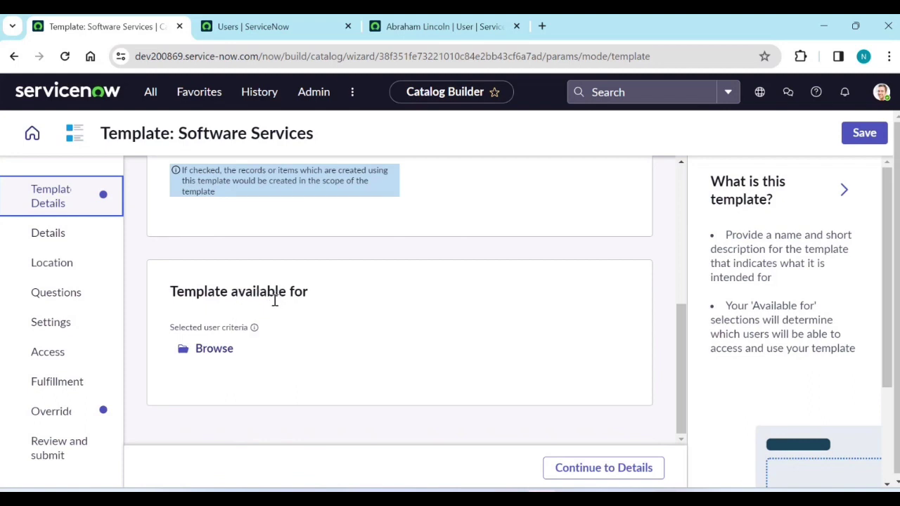
{"action": "left_click", "coordinate": [214, 350]}
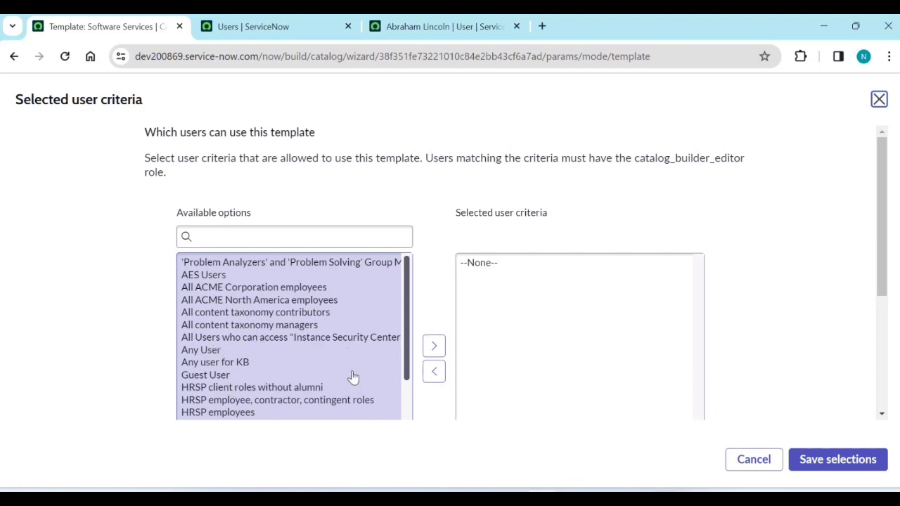
{"action": "scroll", "coordinate": [351, 375], "scroll_direction": "down", "scroll_amount": 1}
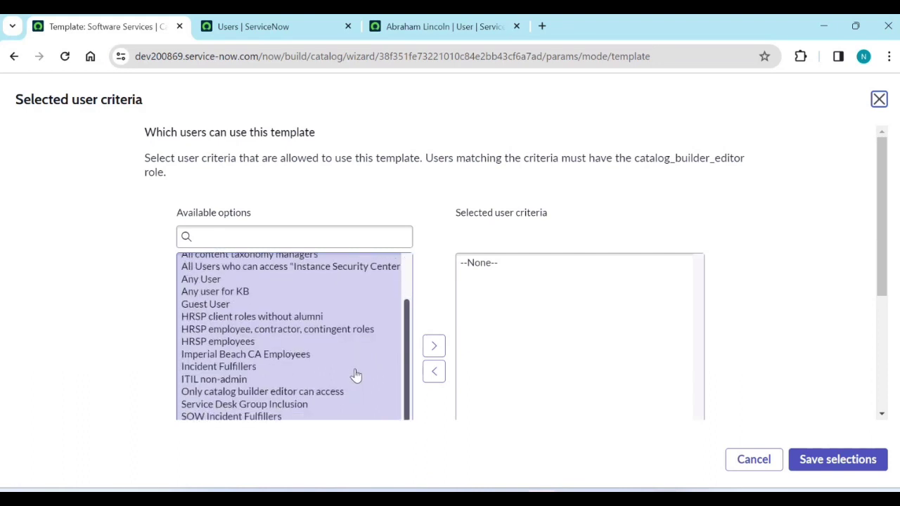
{"action": "left_click", "coordinate": [221, 383]}
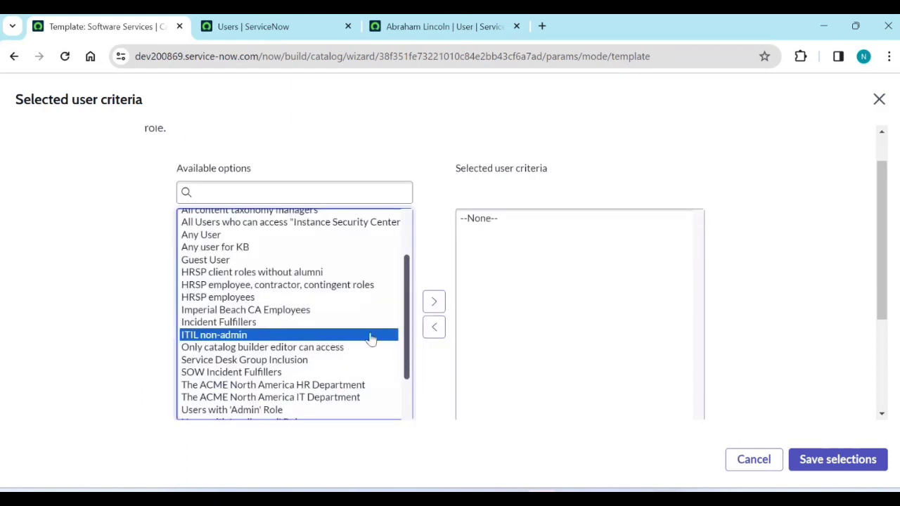
{"action": "scroll", "coordinate": [217, 280], "scroll_direction": "up", "scroll_amount": 1}
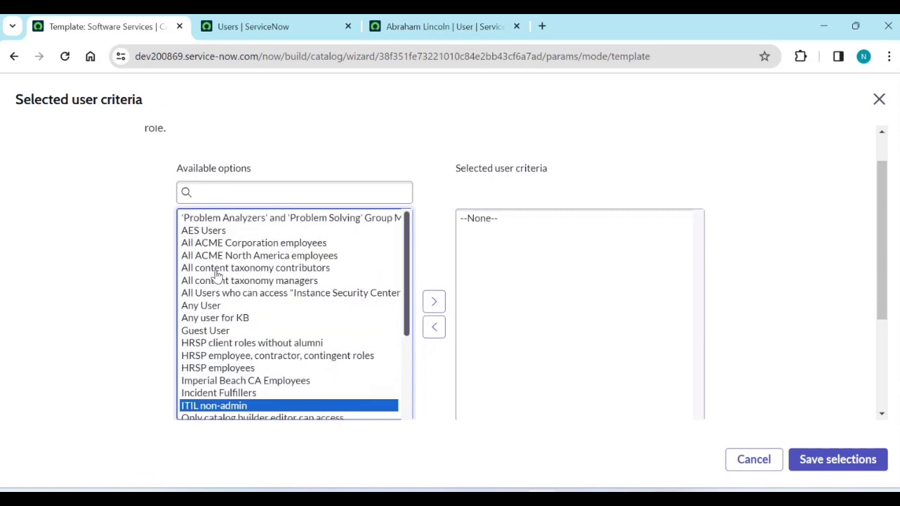
{"action": "scroll", "coordinate": [332, 323], "scroll_direction": "down", "scroll_amount": 3}
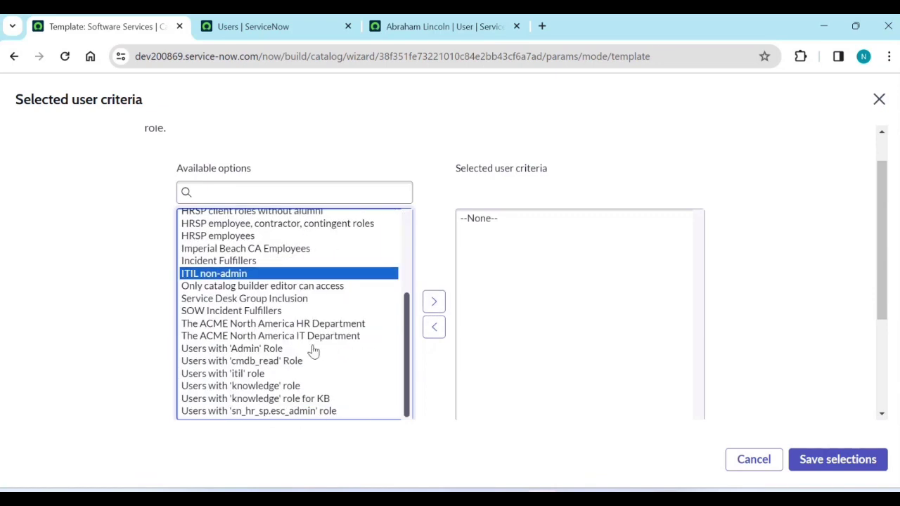
{"action": "left_click", "coordinate": [263, 375]}
{"action": "left_click", "coordinate": [433, 304]}
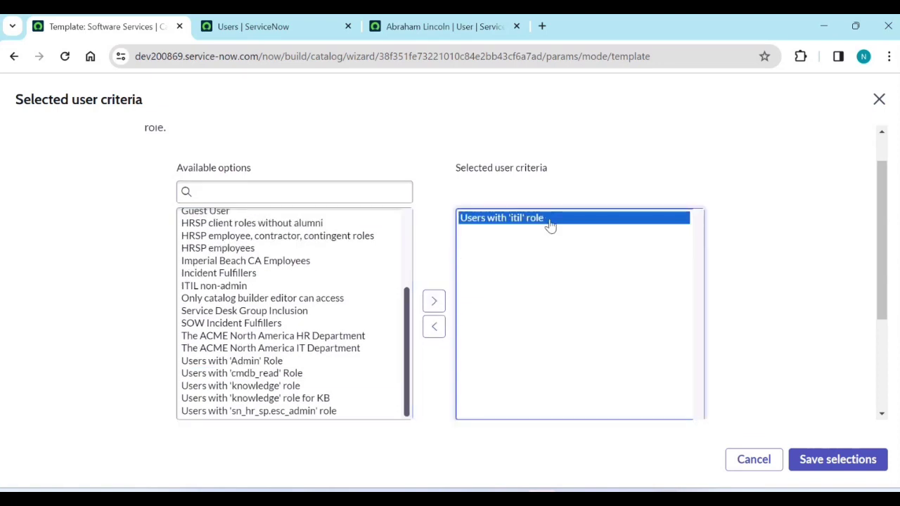
- Save the selected user criteria for the template and continue to the Details section
{"action": "scroll", "coordinate": [686, 317], "scroll_direction": "down", "scroll_amount": 2}
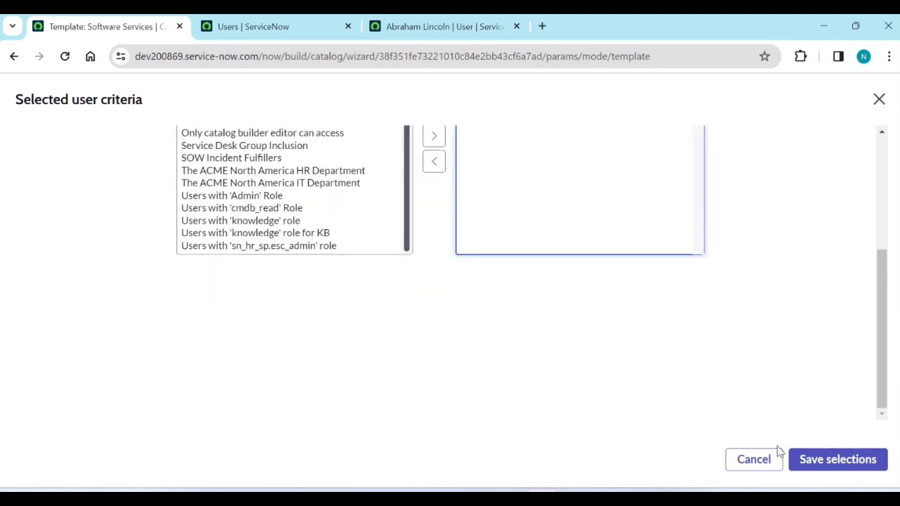
{"action": "left_click", "coordinate": [834, 459]}
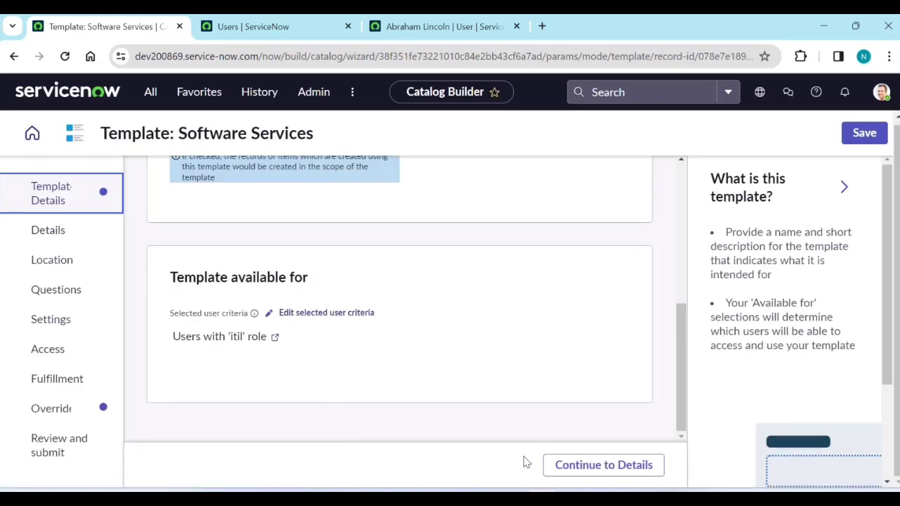
{"action": "left_click", "coordinate": [553, 472]}
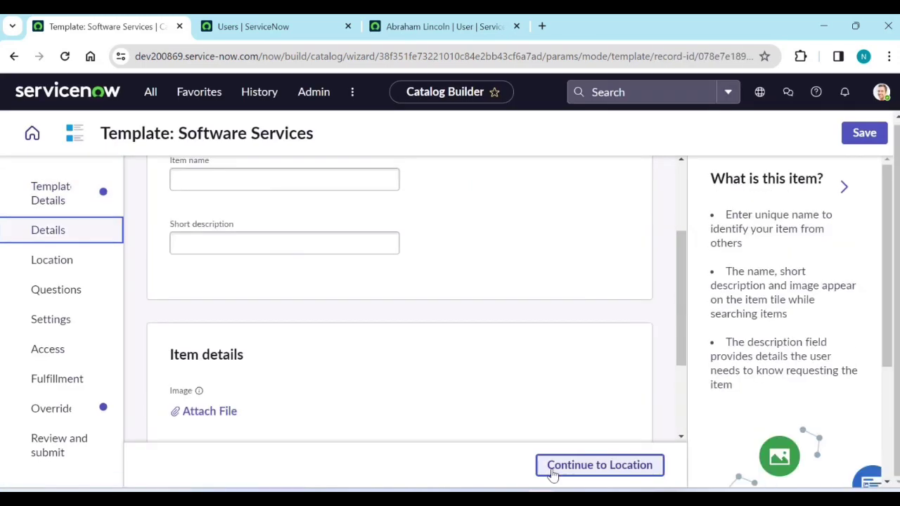
- Enter "Example : Adobe" as the item name in the basic info of the Details section
{"action": "scroll", "coordinate": [320, 329], "scroll_direction": "up", "scroll_amount": 1}
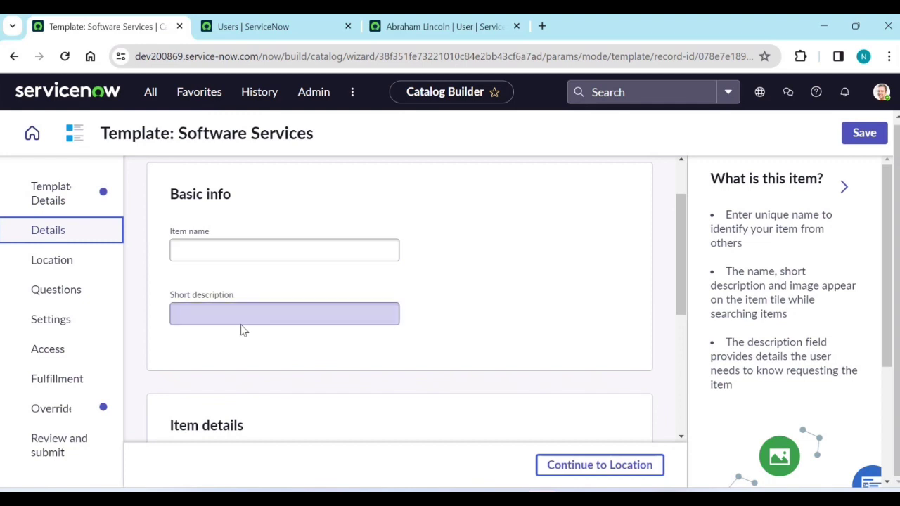
{"action": "left_click", "coordinate": [229, 254]}
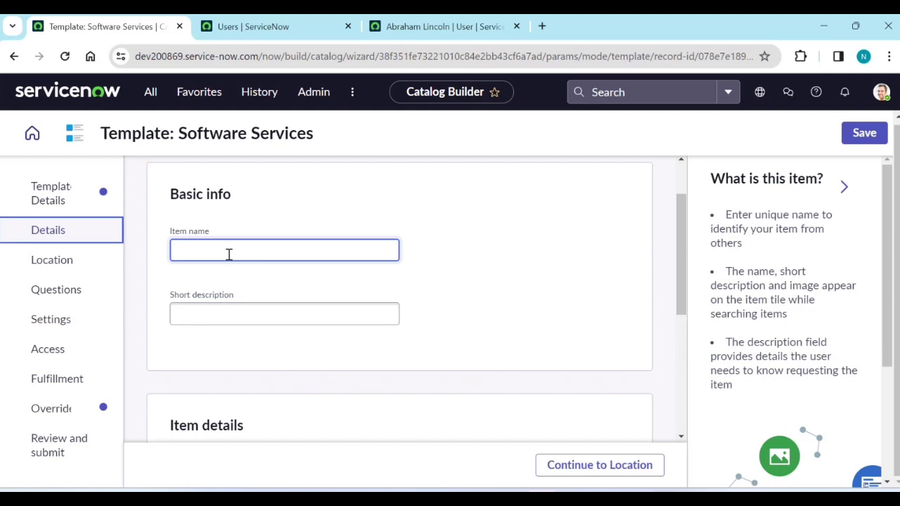
{"action": "type", "text": "examaple"}
{"action": "key", "text": "BackSpace"}
{"action": "key", "text": "BackSpace"}
{"action": "key", "text": "BackSpace"}
{"action": "key", "text": "BackSpace"}
{"action": "key", "text": "BackSpace"}
{"action": "key", "text": "BackSpace"}
{"action": "key", "text": "BackSpace"}
{"action": "key", "text": "BackSpace"}
{"action": "key", "text": "BackSpace"}
- Enter the item's short description "example : Request Adobe Software", correcting the spelling of the last word
{"action": "left_click", "coordinate": [206, 317]}
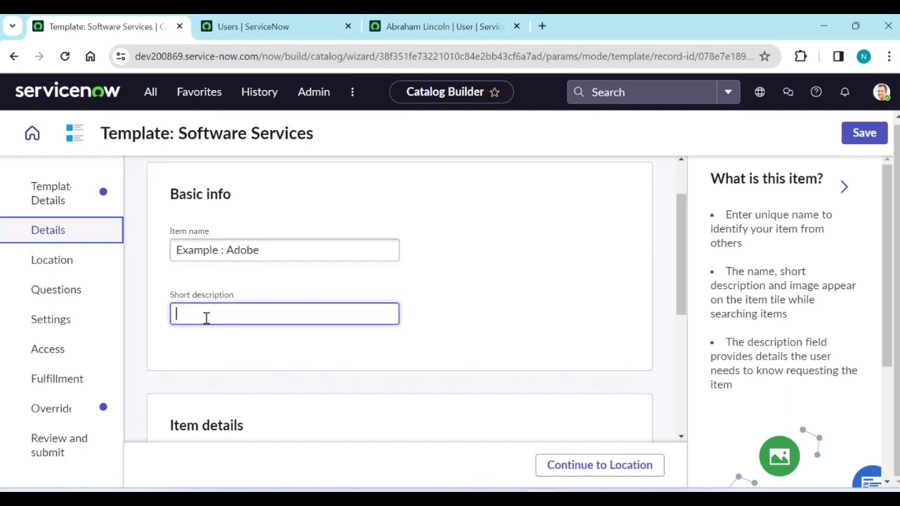
{"action": "type", "text": "example : Request"}
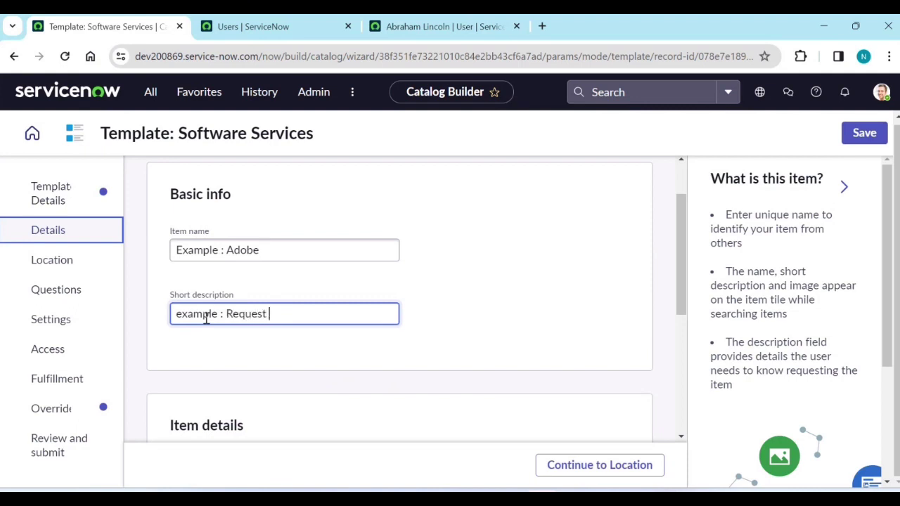
{"action": "type", "text": " Adobe Software"}
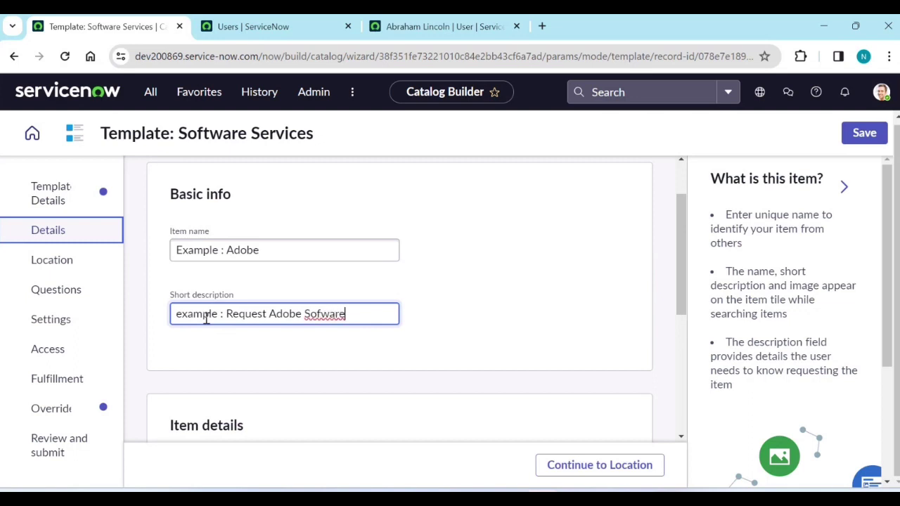
{"action": "left_click", "coordinate": [320, 314]}
{"action": "type", "text": "t"}
{"action": "left_click", "coordinate": [467, 310]}
- Leave the item's image and description empty and continue to the Location section
{"action": "scroll", "coordinate": [467, 313], "scroll_direction": "down", "scroll_amount": 2}
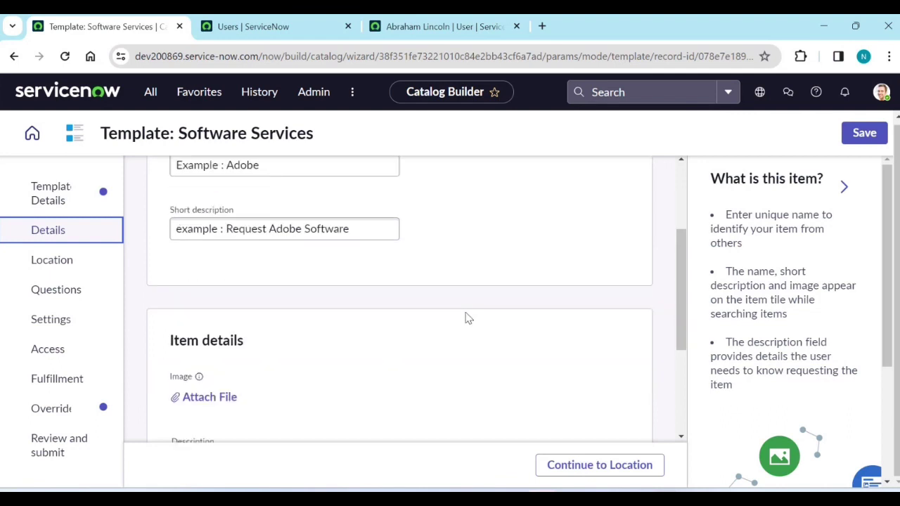
{"action": "scroll", "coordinate": [464, 317], "scroll_direction": "down", "scroll_amount": 1}
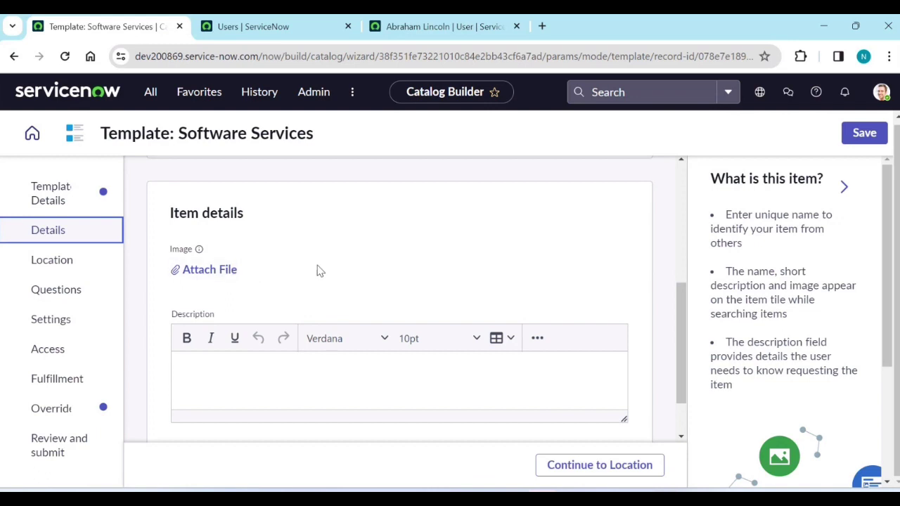
{"action": "scroll", "coordinate": [317, 270], "scroll_direction": "down", "scroll_amount": 1}
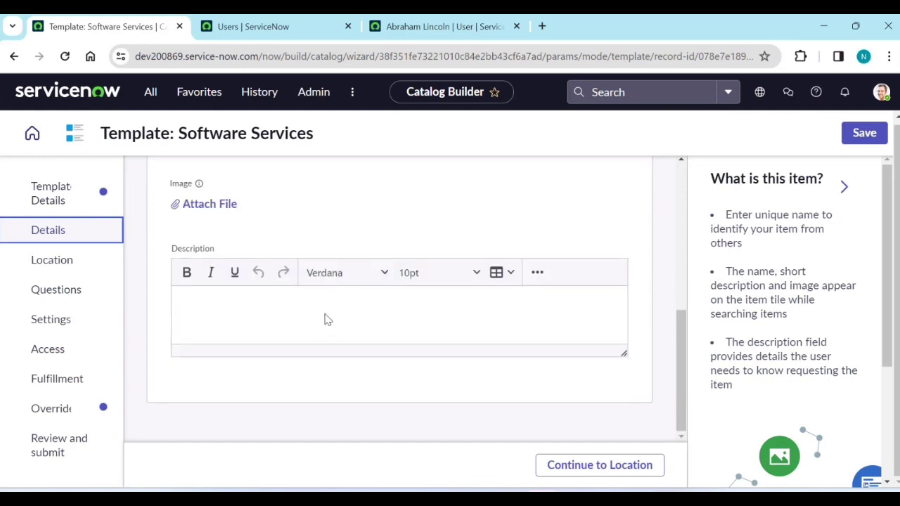
{"action": "left_click", "coordinate": [564, 466]}
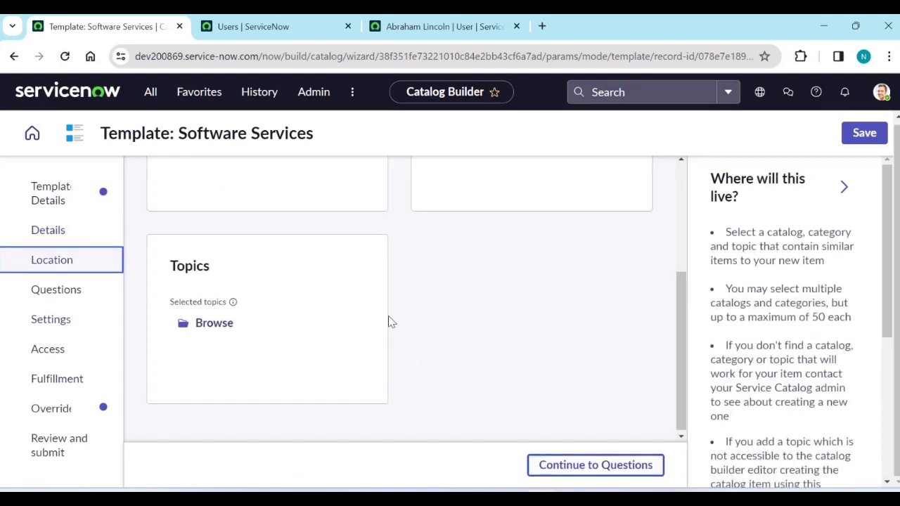
- Browse the available catalogs for the item's location, add Service Catalog to the selected catalogs and save the selection
{"action": "scroll", "coordinate": [390, 321], "scroll_direction": "up", "scroll_amount": 3}
{"action": "scroll", "coordinate": [368, 320], "scroll_direction": "down", "scroll_amount": 2}
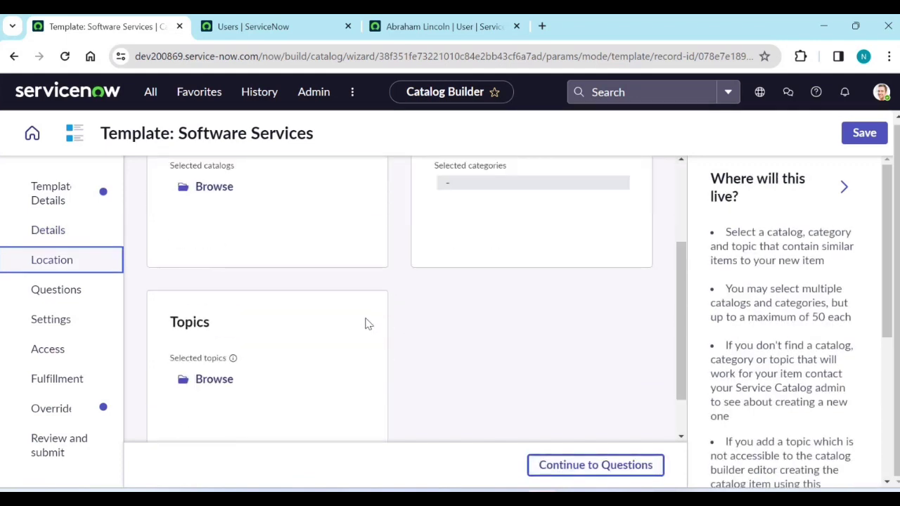
{"action": "scroll", "coordinate": [367, 324], "scroll_direction": "up", "scroll_amount": 3}
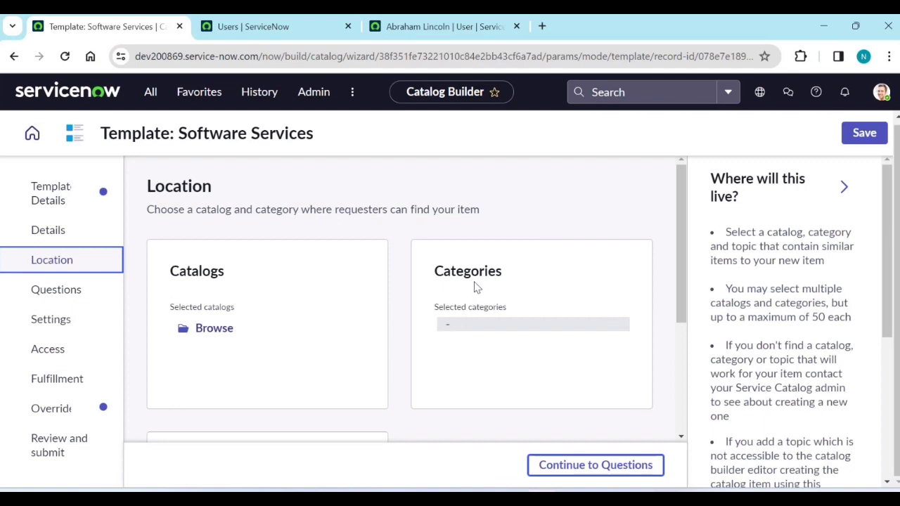
{"action": "scroll", "coordinate": [487, 313], "scroll_direction": "down", "scroll_amount": 1}
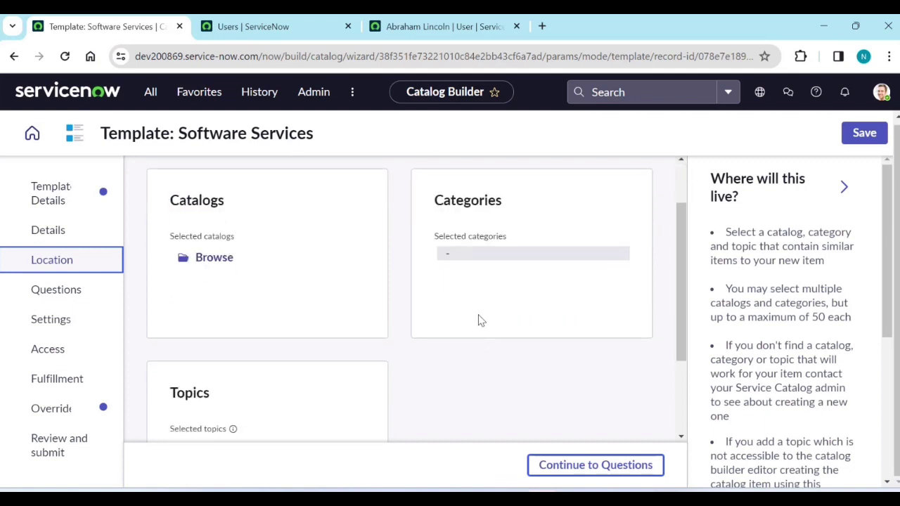
{"action": "scroll", "coordinate": [482, 318], "scroll_direction": "down", "scroll_amount": 1}
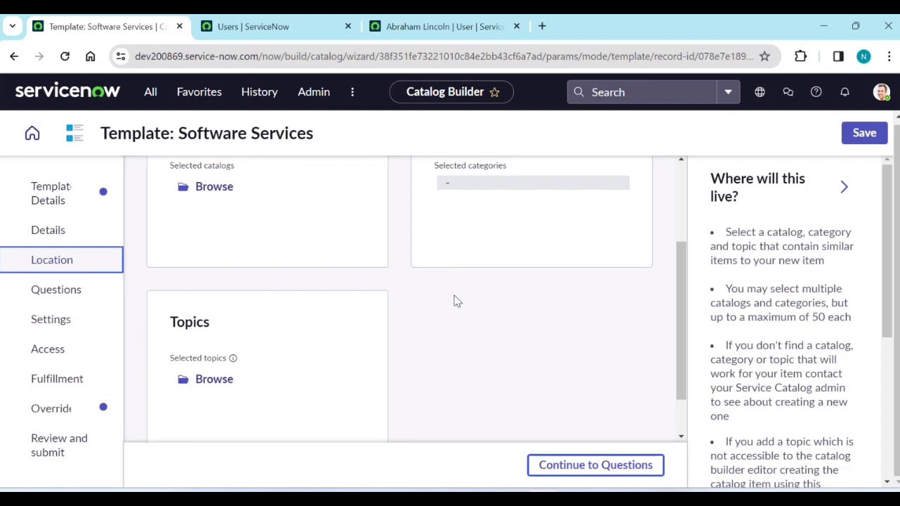
{"action": "left_click", "coordinate": [205, 190]}
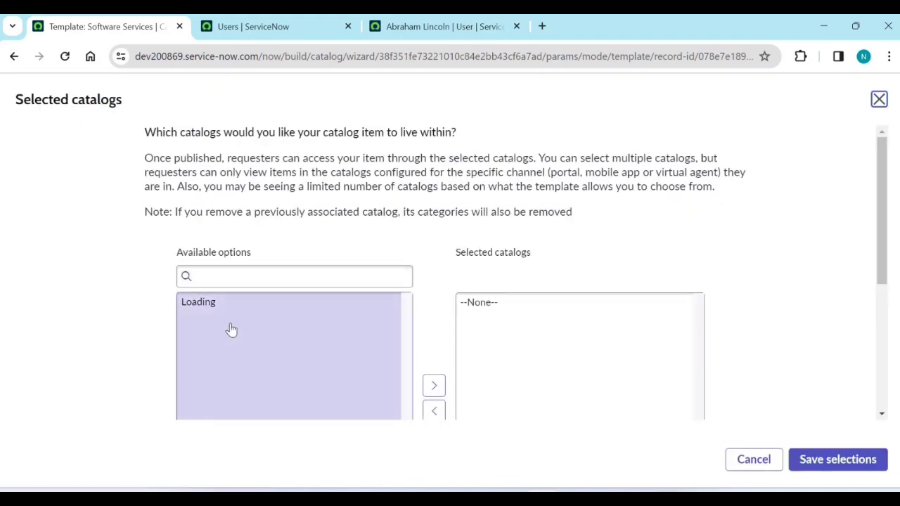
{"action": "left_click", "coordinate": [204, 295]}
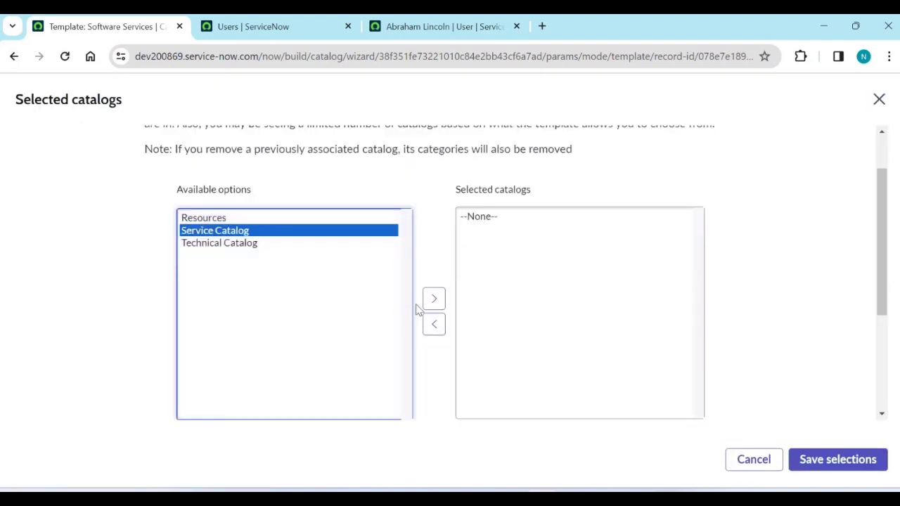
{"action": "left_click", "coordinate": [433, 303]}
{"action": "left_click", "coordinate": [837, 459]}
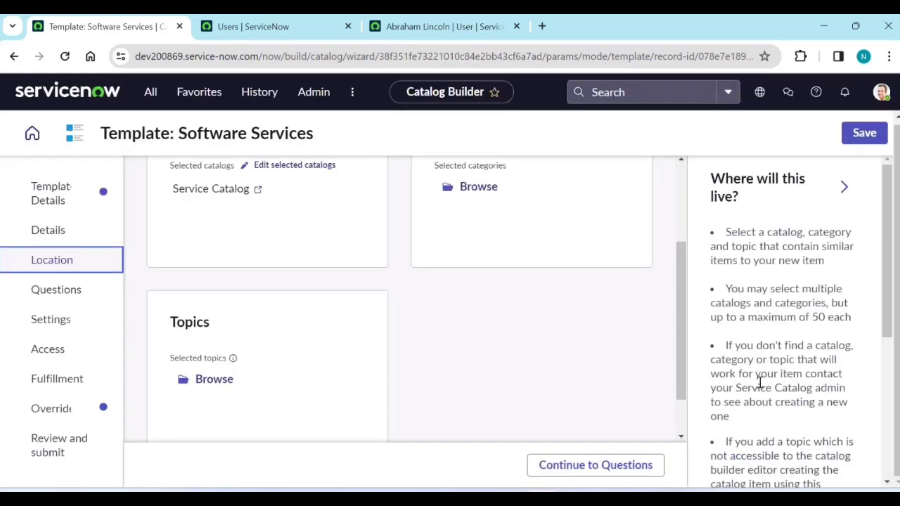
- Browse the available categories, add Software to the selected categories and save the selection
{"action": "left_click", "coordinate": [475, 201]}
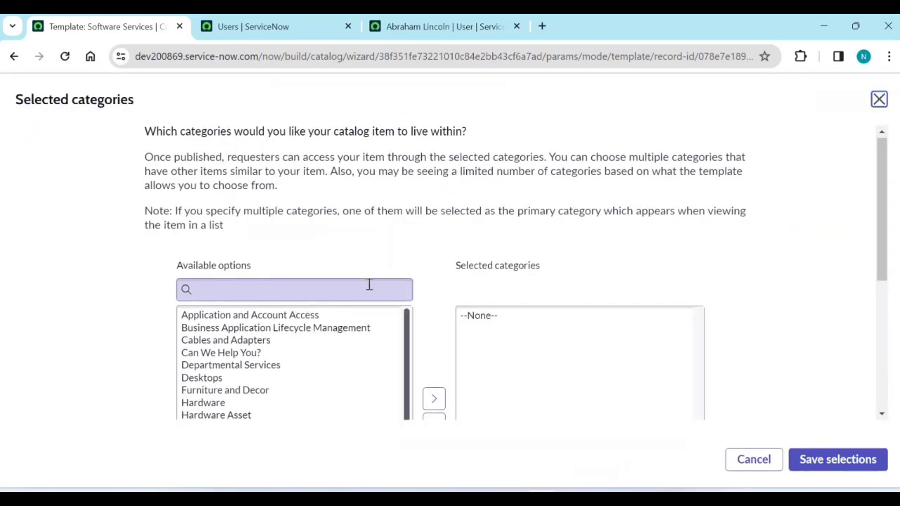
{"action": "scroll", "coordinate": [369, 286], "scroll_direction": "down", "scroll_amount": 1}
{"action": "scroll", "coordinate": [268, 338], "scroll_direction": "down", "scroll_amount": 2}
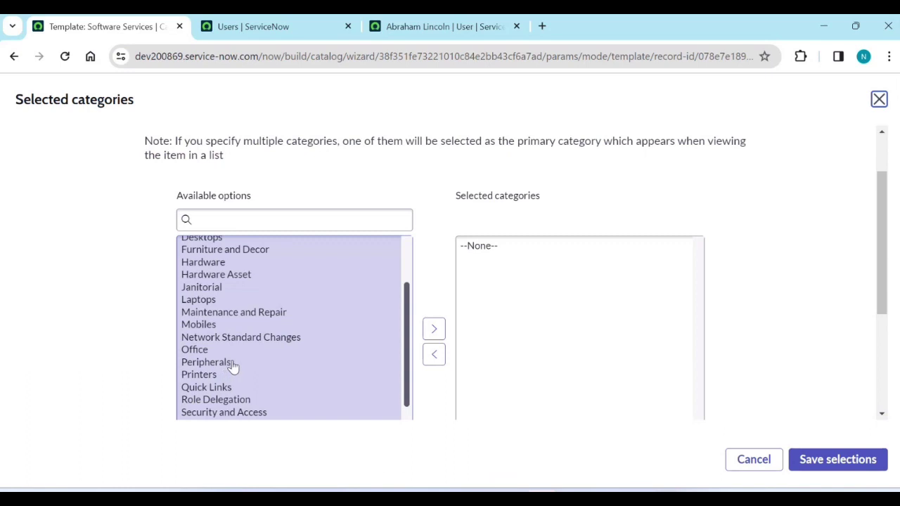
{"action": "scroll", "coordinate": [225, 362], "scroll_direction": "up", "scroll_amount": 2}
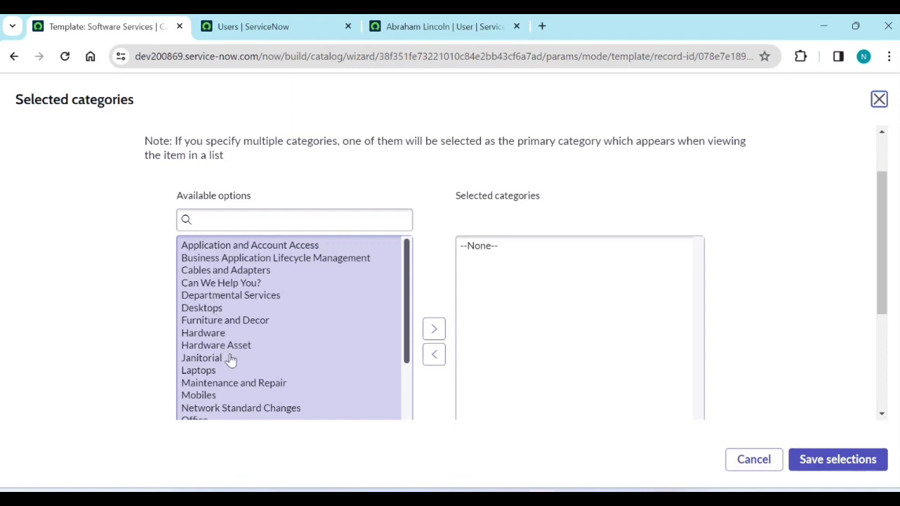
{"action": "scroll", "coordinate": [232, 360], "scroll_direction": "down", "scroll_amount": 1}
{"action": "scroll", "coordinate": [233, 362], "scroll_direction": "down", "scroll_amount": 1}
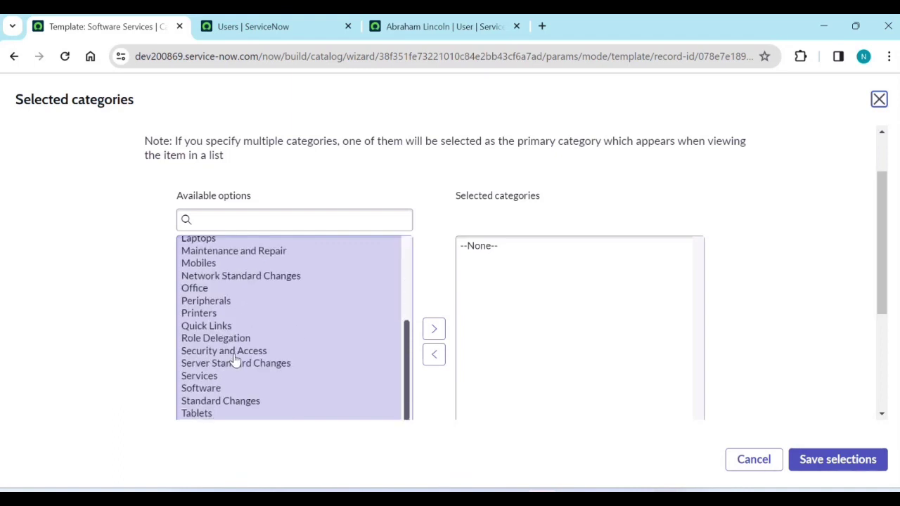
{"action": "left_click", "coordinate": [215, 389]}
{"action": "left_click", "coordinate": [434, 304]}
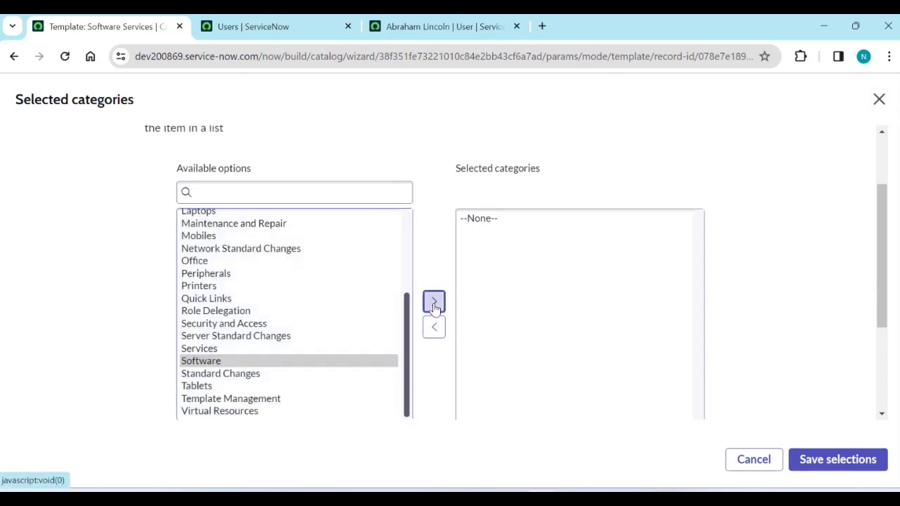
{"action": "left_click", "coordinate": [837, 459]}
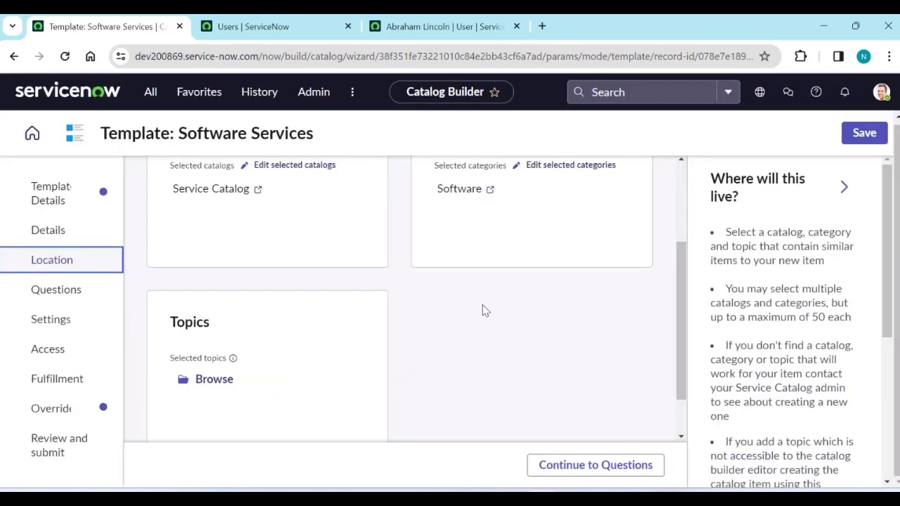
- Select the IT topic from the Employee taxonomy, save the selection and continue to the Questions section
{"action": "scroll", "coordinate": [485, 309], "scroll_direction": "down", "scroll_amount": 1}
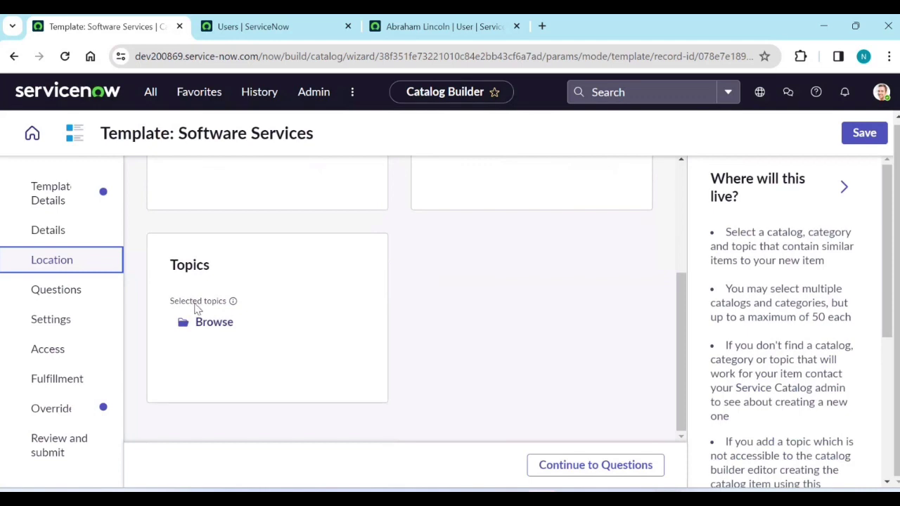
{"action": "left_click", "coordinate": [214, 322]}
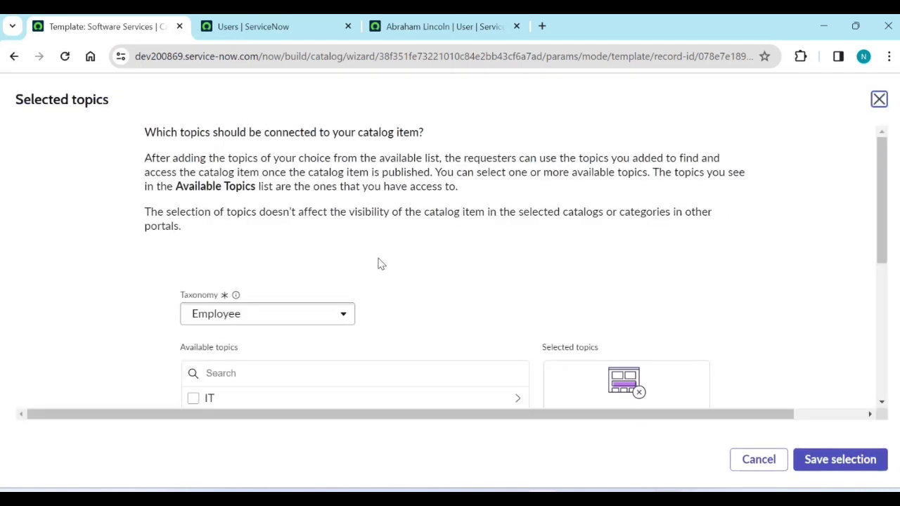
{"action": "scroll", "coordinate": [380, 264], "scroll_direction": "down", "scroll_amount": 1}
{"action": "scroll", "coordinate": [382, 265], "scroll_direction": "down", "scroll_amount": 2}
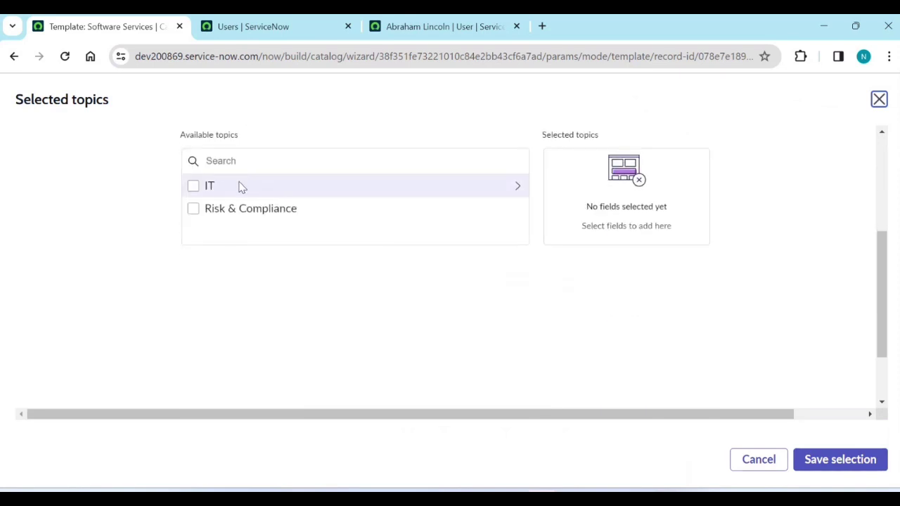
{"action": "scroll", "coordinate": [274, 232], "scroll_direction": "up", "scroll_amount": 3}
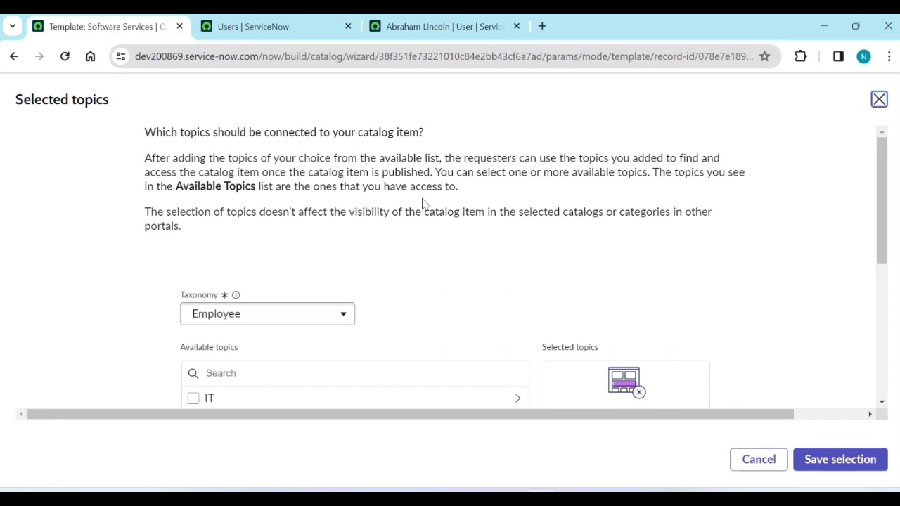
{"action": "scroll", "coordinate": [356, 257], "scroll_direction": "down", "scroll_amount": 1}
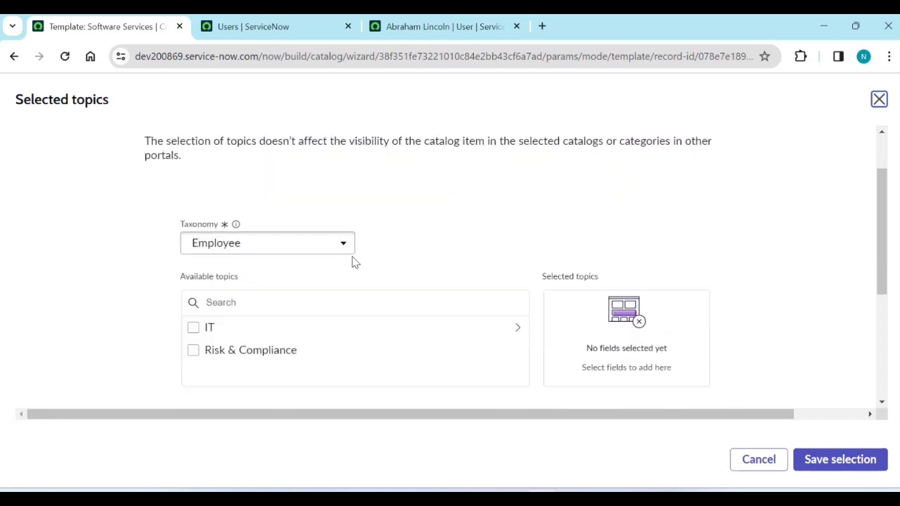
{"action": "left_click", "coordinate": [341, 256]}
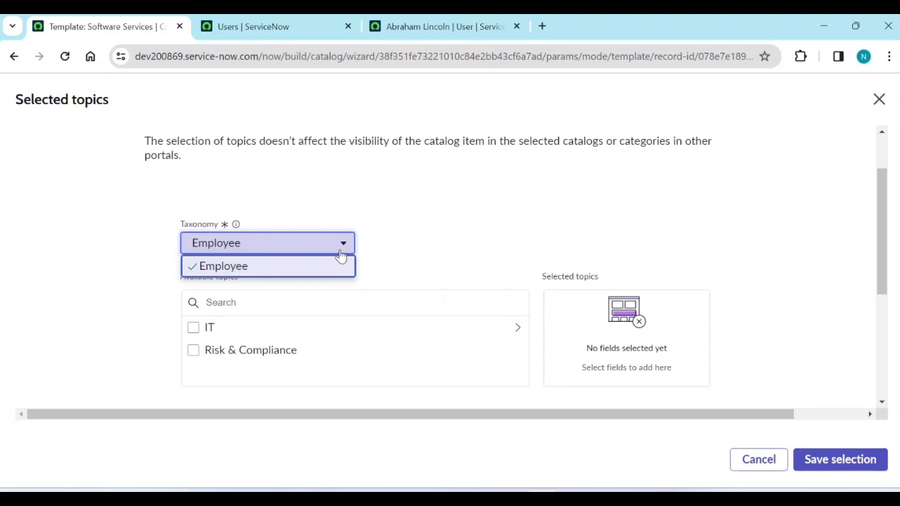
{"action": "left_click", "coordinate": [341, 255]}
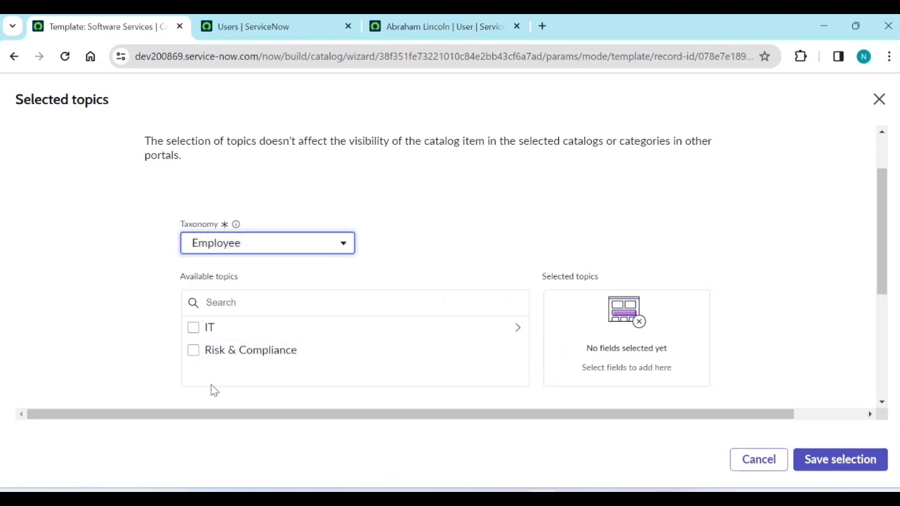
{"action": "left_click", "coordinate": [193, 328]}
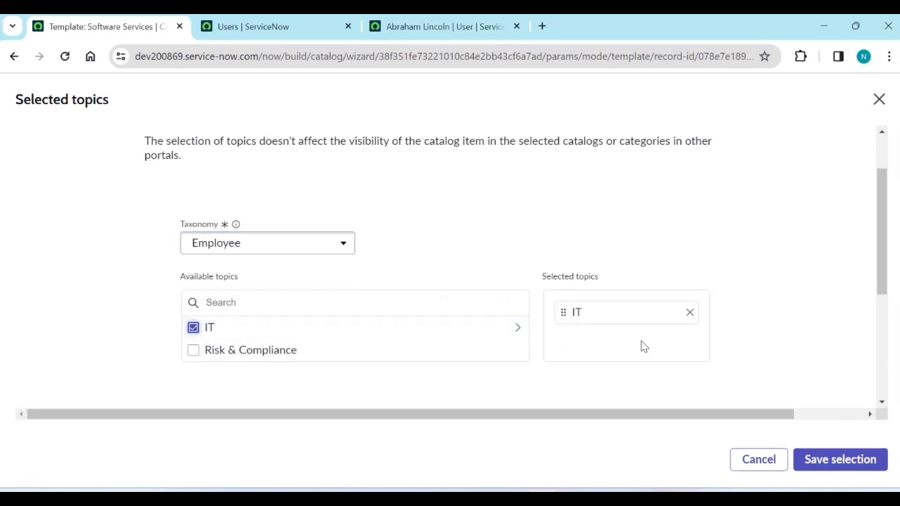
{"action": "left_click", "coordinate": [841, 460]}
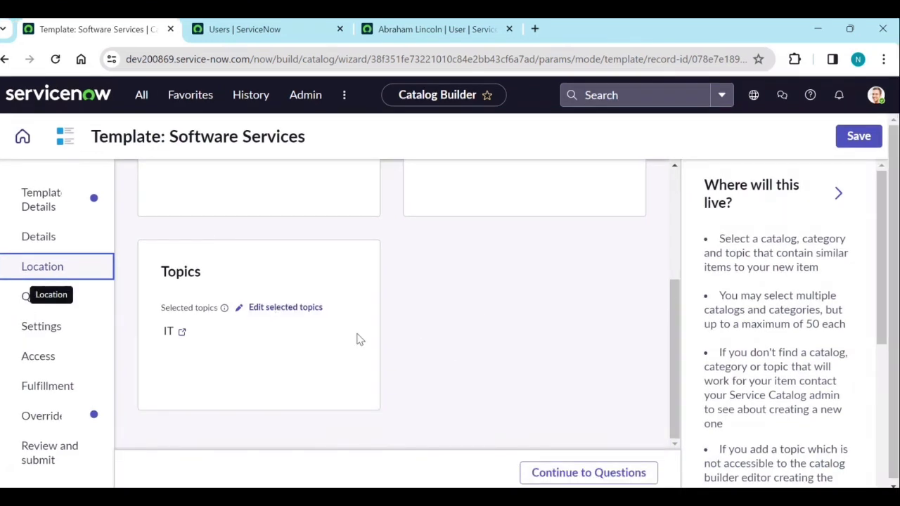
{"action": "left_click", "coordinate": [589, 471]}
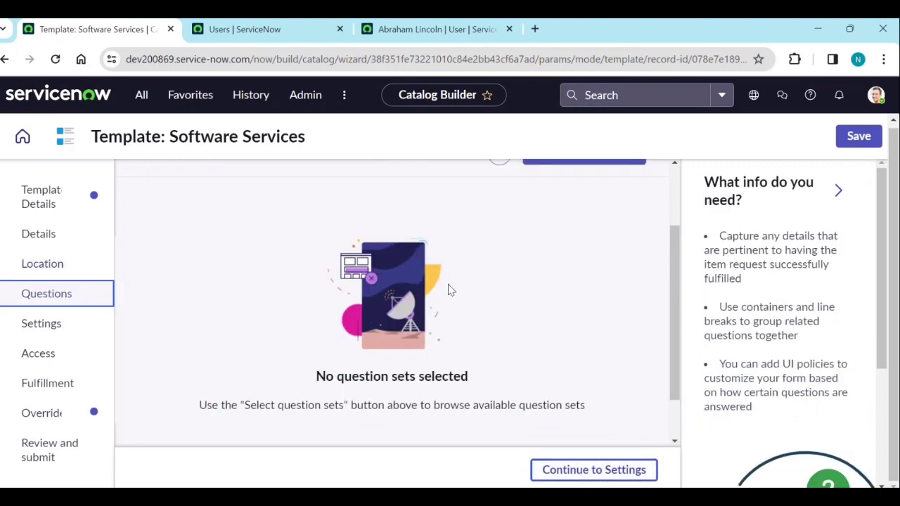
- In the item owner permissions, move all question types from the Collection to the Available for list and save the selections
{"action": "scroll", "coordinate": [450, 296], "scroll_direction": "up", "scroll_amount": 2}
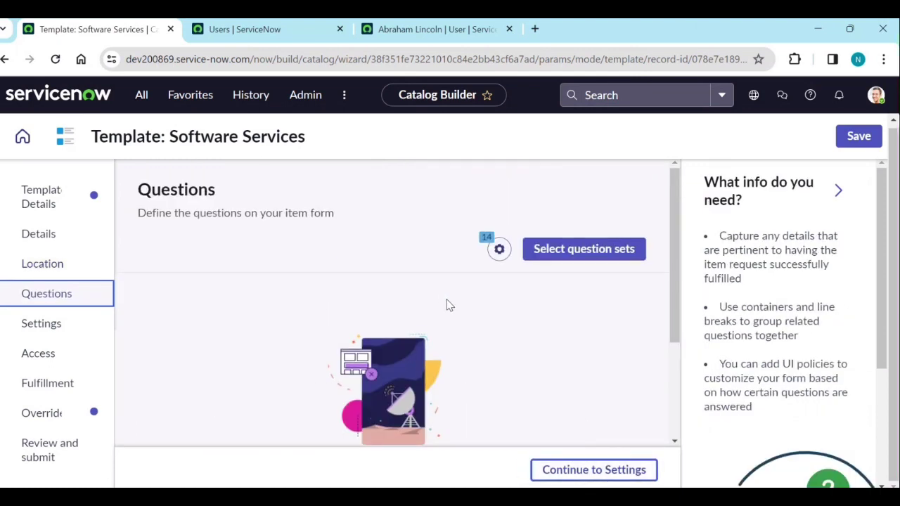
{"action": "left_click", "coordinate": [499, 252]}
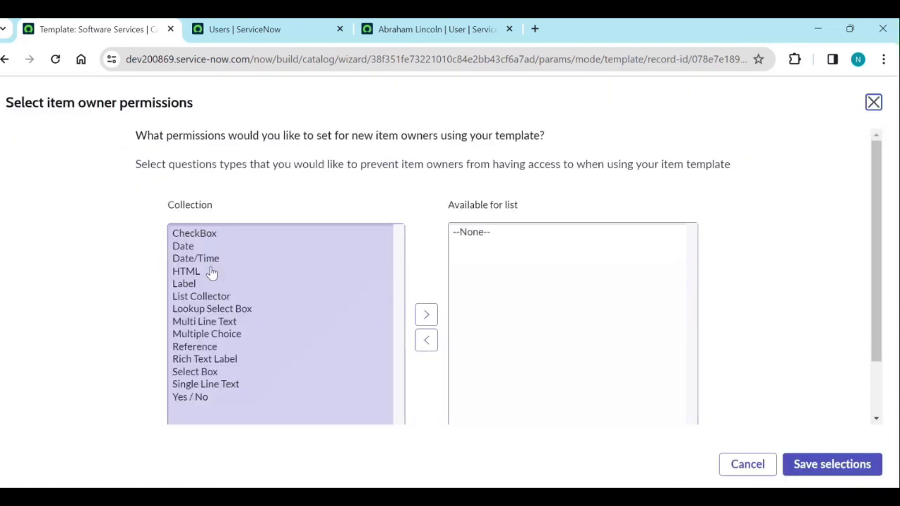
{"action": "left_click_drag", "start_coordinate": [200, 238], "coordinate": [197, 396]}
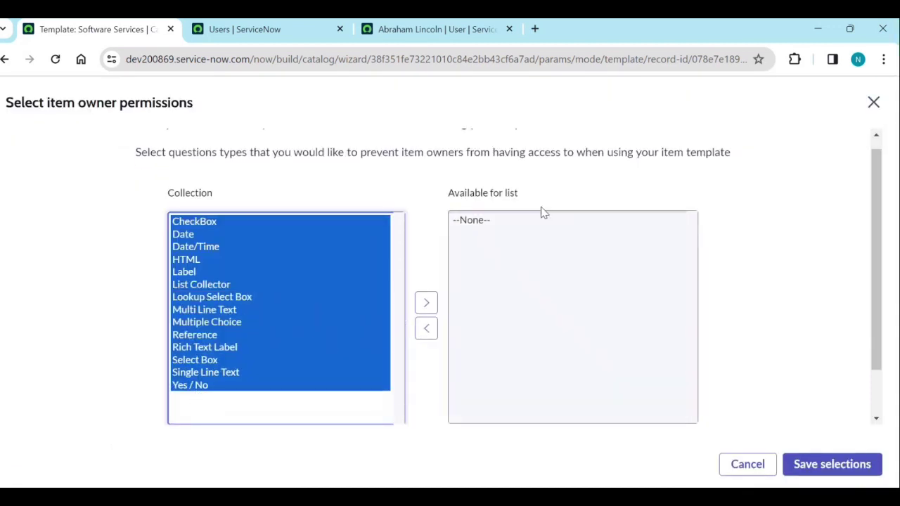
{"action": "left_click", "coordinate": [427, 303]}
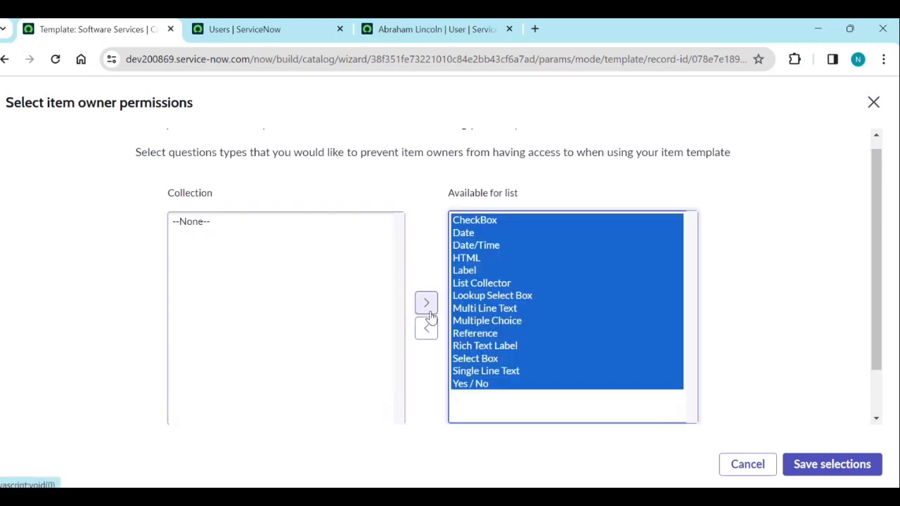
{"action": "left_click", "coordinate": [815, 468]}
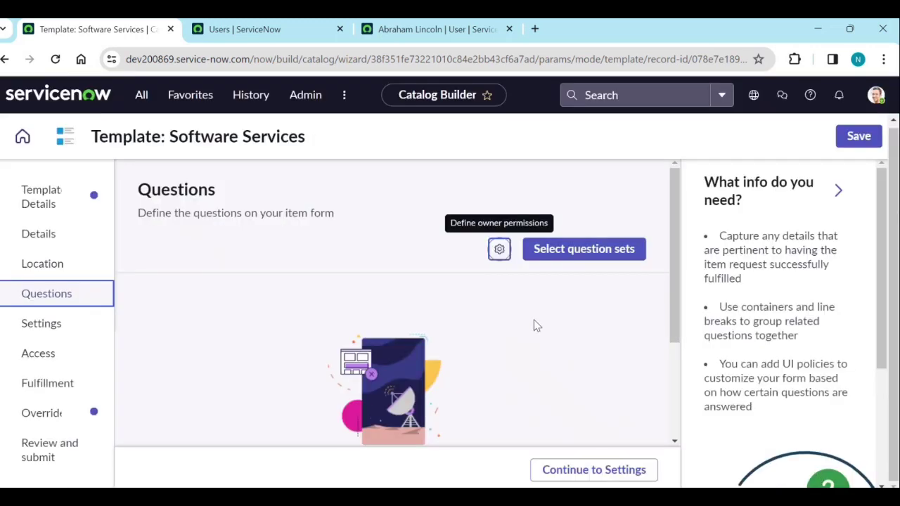
- Review the selected catalogs, categories and topics in the Location section and return to the Questions section
{"action": "left_click", "coordinate": [51, 269]}
{"action": "scroll", "coordinate": [267, 327], "scroll_direction": "down", "scroll_amount": 1}
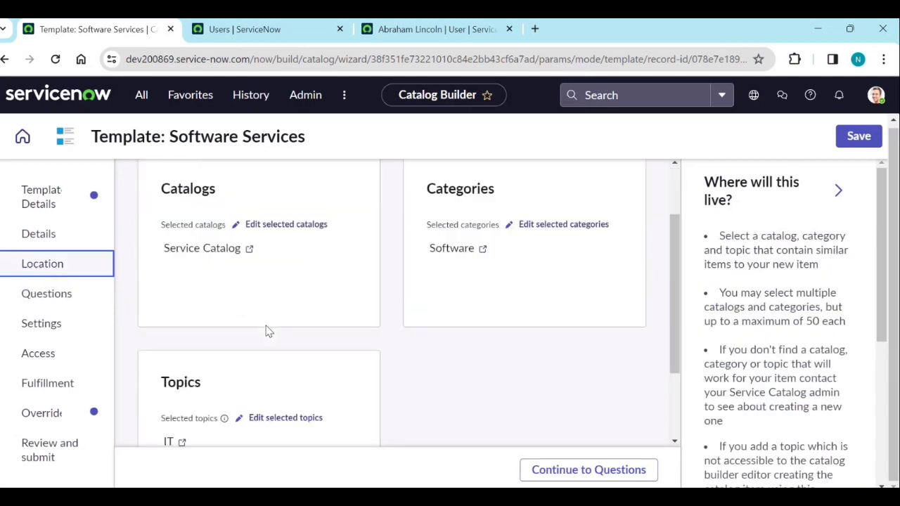
{"action": "scroll", "coordinate": [268, 335], "scroll_direction": "down", "scroll_amount": 2}
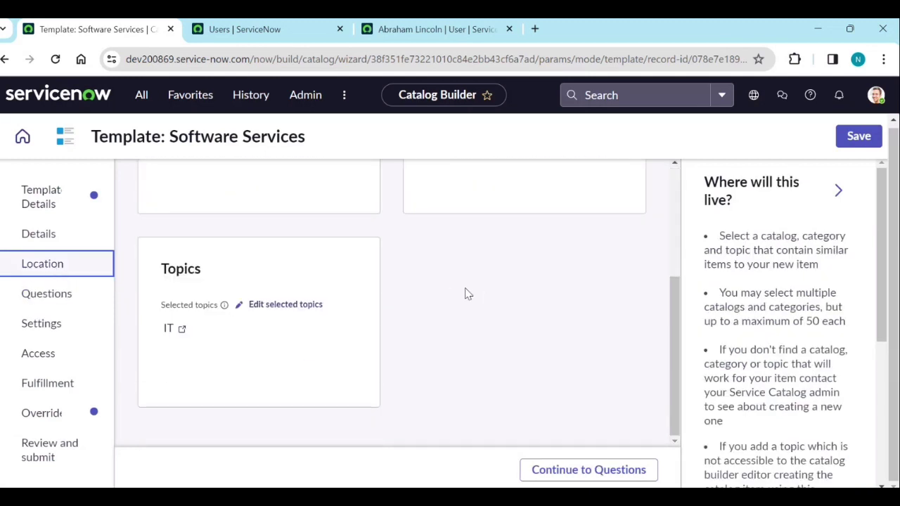
{"action": "scroll", "coordinate": [458, 302], "scroll_direction": "up", "scroll_amount": 2}
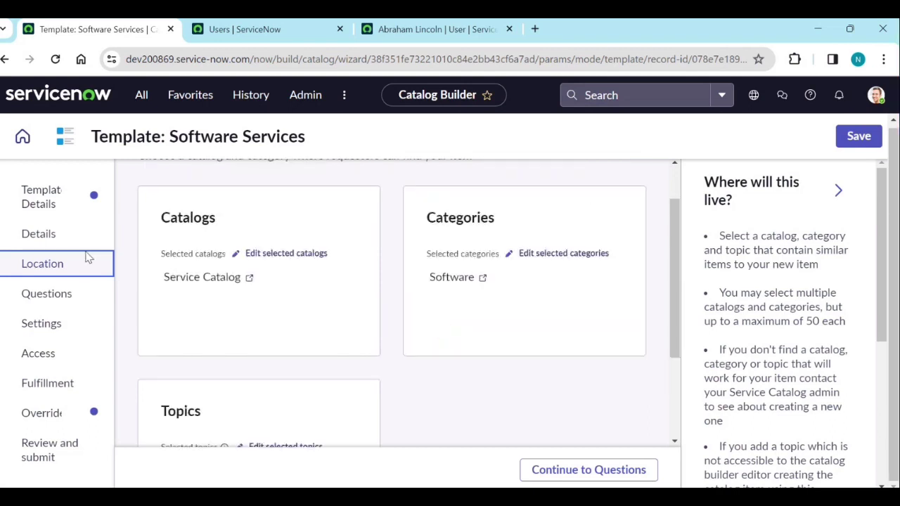
{"action": "scroll", "coordinate": [472, 384], "scroll_direction": "down", "scroll_amount": 2}
{"action": "left_click", "coordinate": [563, 472]}
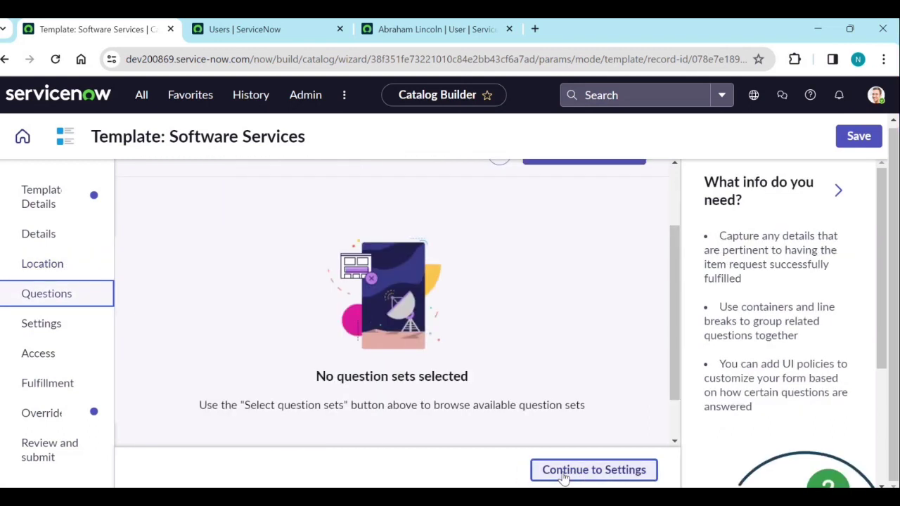
- Add the Standard Employee Questions question set to the template, save the selection and look through the questions it contains
{"action": "scroll", "coordinate": [587, 342], "scroll_direction": "up", "scroll_amount": 2}
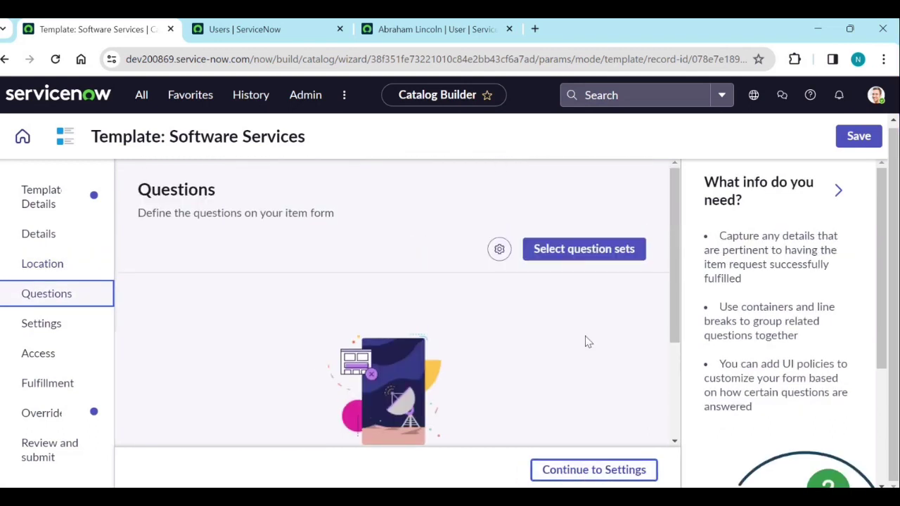
{"action": "left_click", "coordinate": [581, 262]}
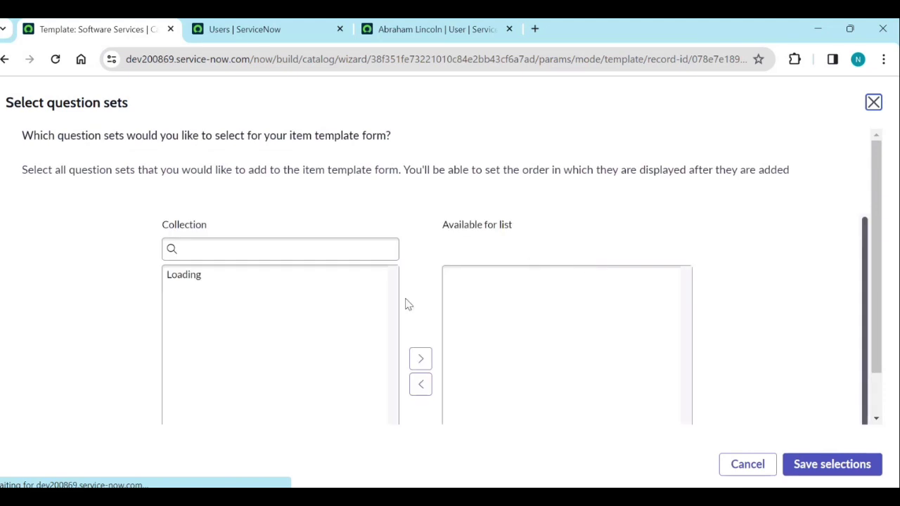
{"action": "scroll", "coordinate": [242, 373], "scroll_direction": "down", "scroll_amount": 1}
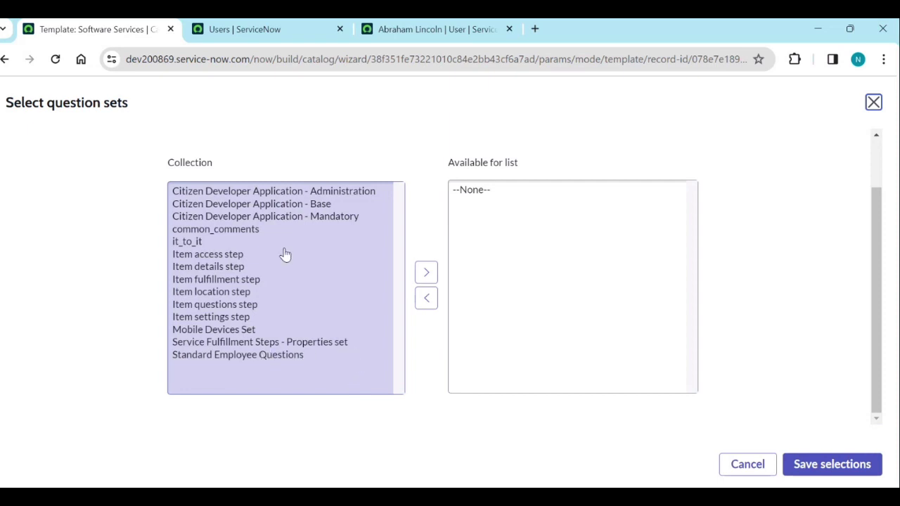
{"action": "left_click", "coordinate": [239, 355]}
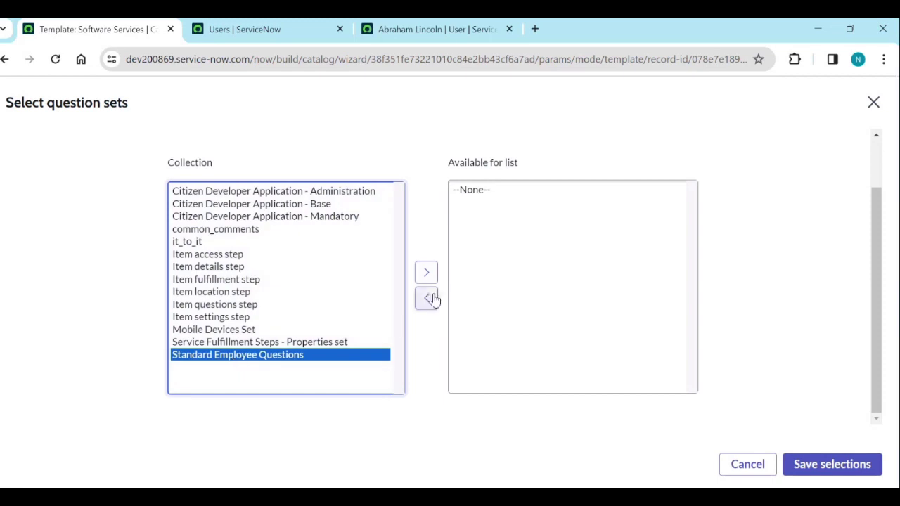
{"action": "left_click", "coordinate": [427, 273]}
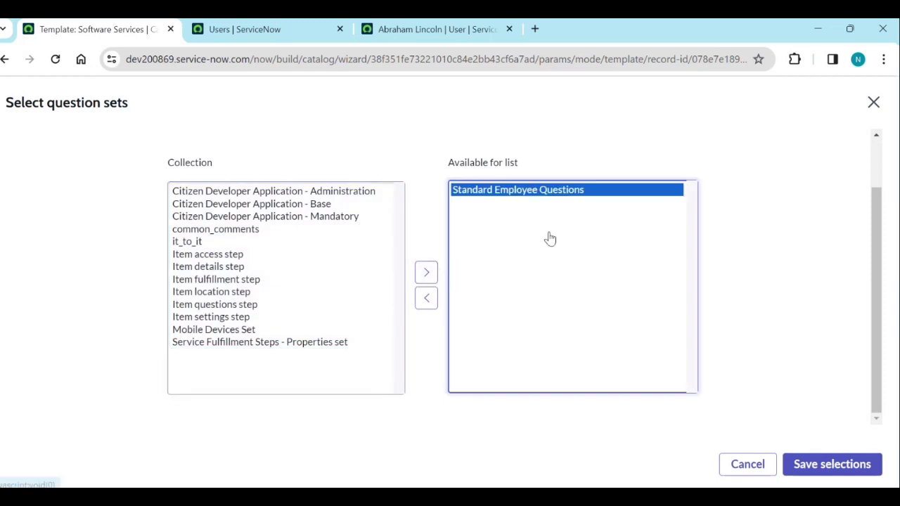
{"action": "left_click", "coordinate": [808, 465]}
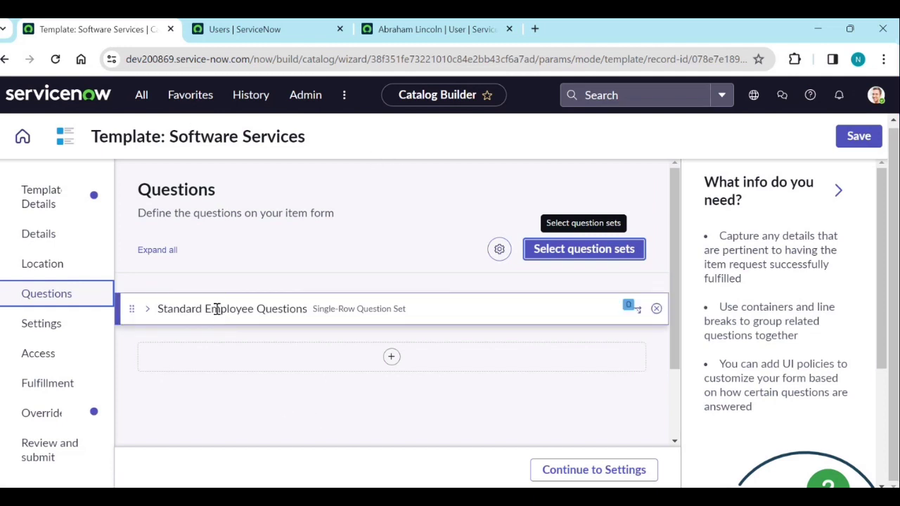
{"action": "left_click", "coordinate": [146, 309]}
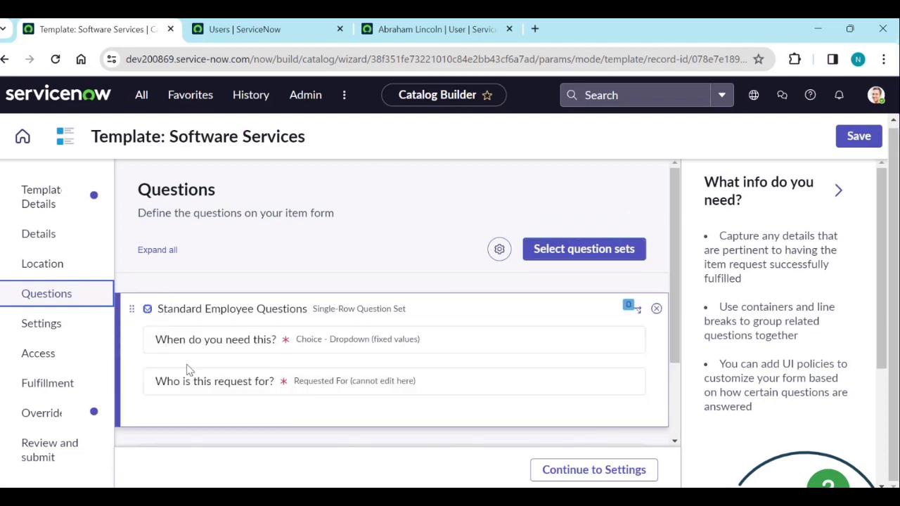
{"action": "left_click", "coordinate": [148, 311]}
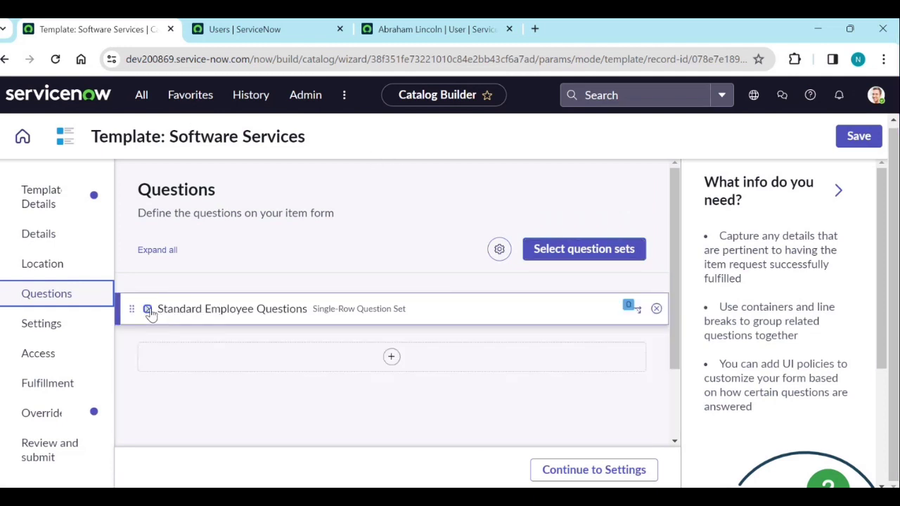
- Move Lookup Select Box and Date/Time back to the Collection list in the item owner permissions and save the selections
{"action": "left_click", "coordinate": [500, 252]}
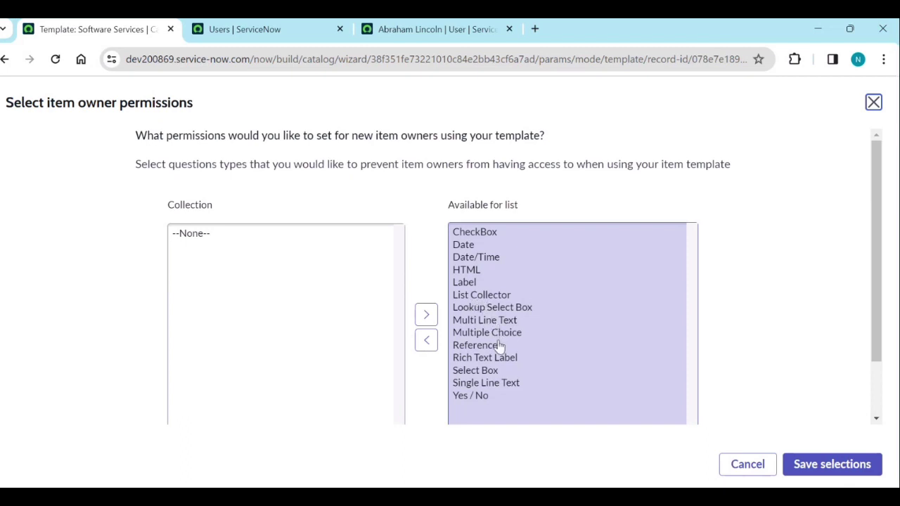
{"action": "left_click", "coordinate": [478, 310]}
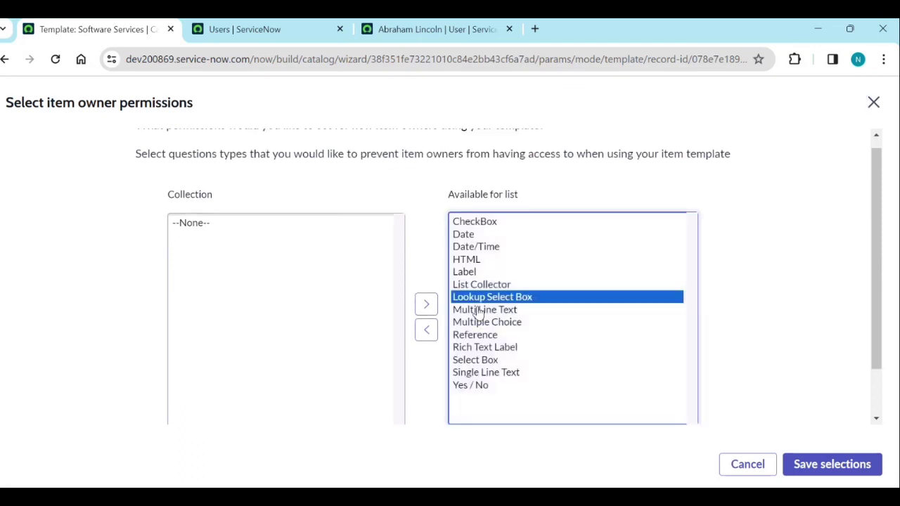
{"action": "left_click", "coordinate": [426, 328]}
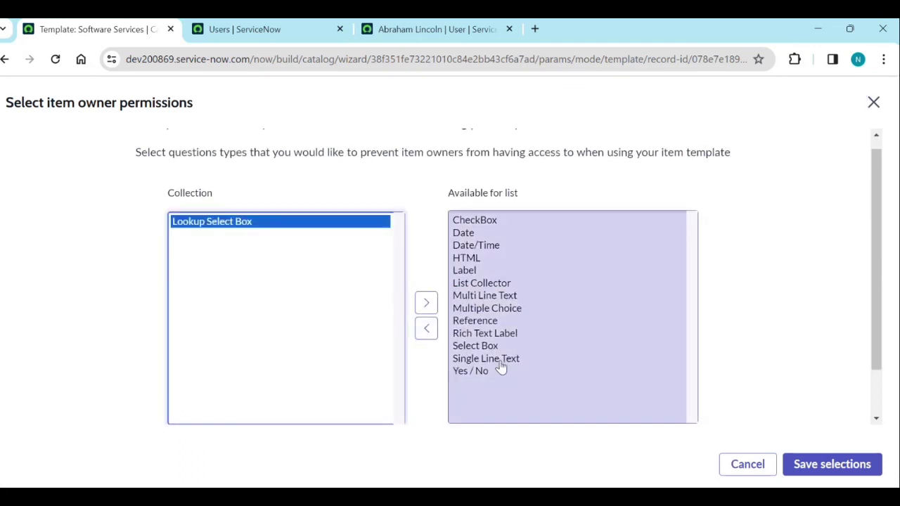
{"action": "left_click", "coordinate": [476, 247]}
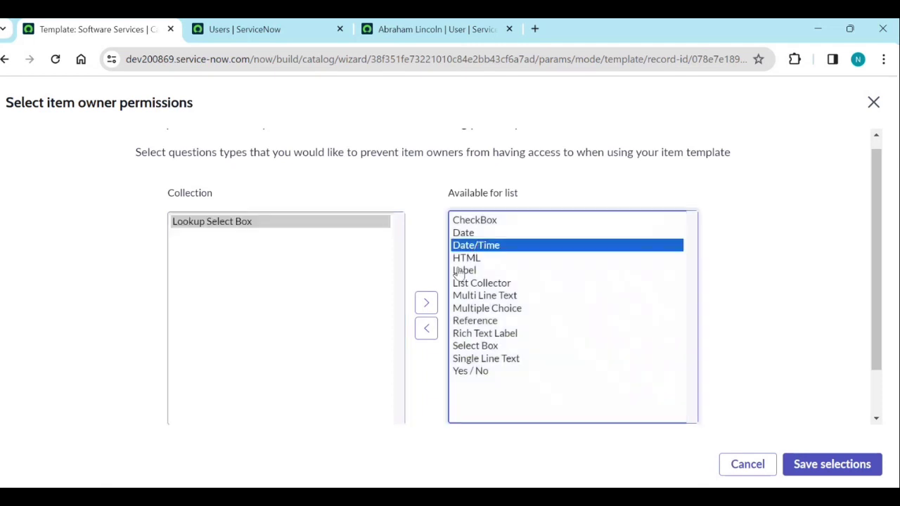
{"action": "left_click", "coordinate": [426, 328]}
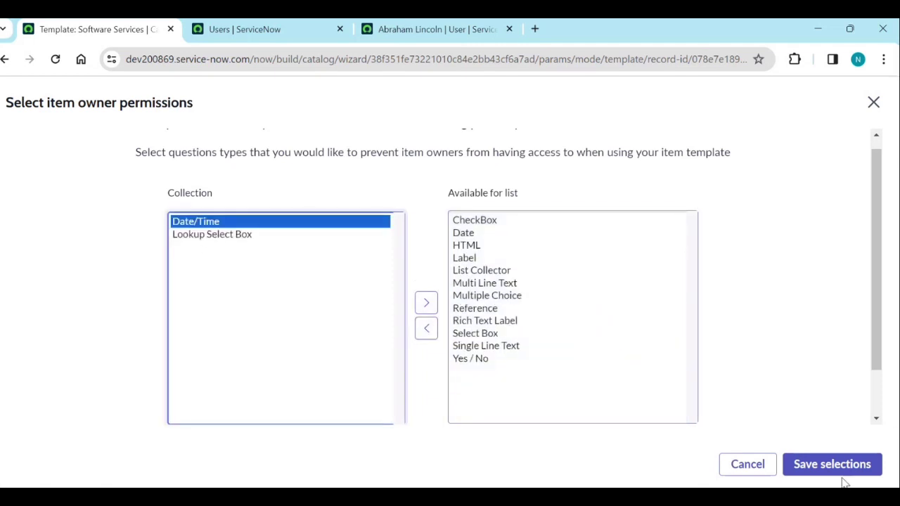
{"action": "left_click", "coordinate": [834, 467]}
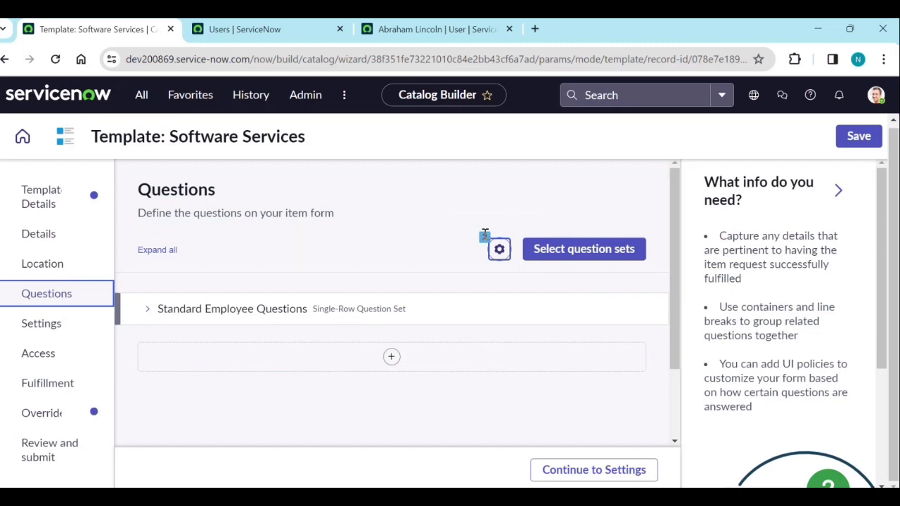
- Recheck the item owner permissions, save them again and continue to the Settings section
{"action": "left_click", "coordinate": [500, 250]}
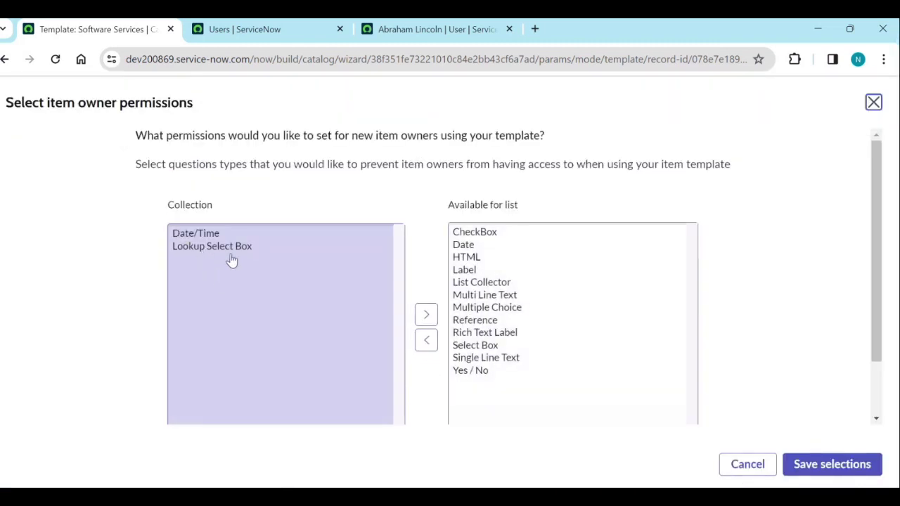
{"action": "left_click", "coordinate": [811, 469]}
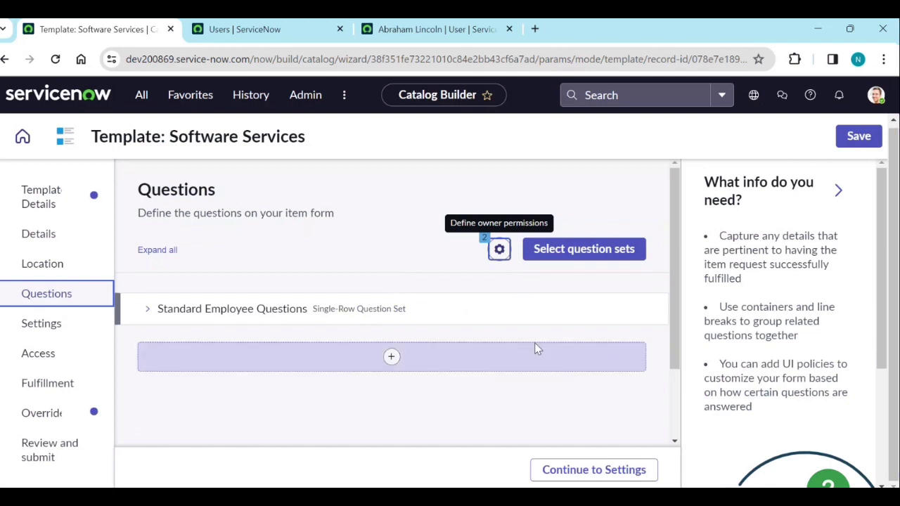
{"action": "scroll", "coordinate": [546, 355], "scroll_direction": "down", "scroll_amount": 3}
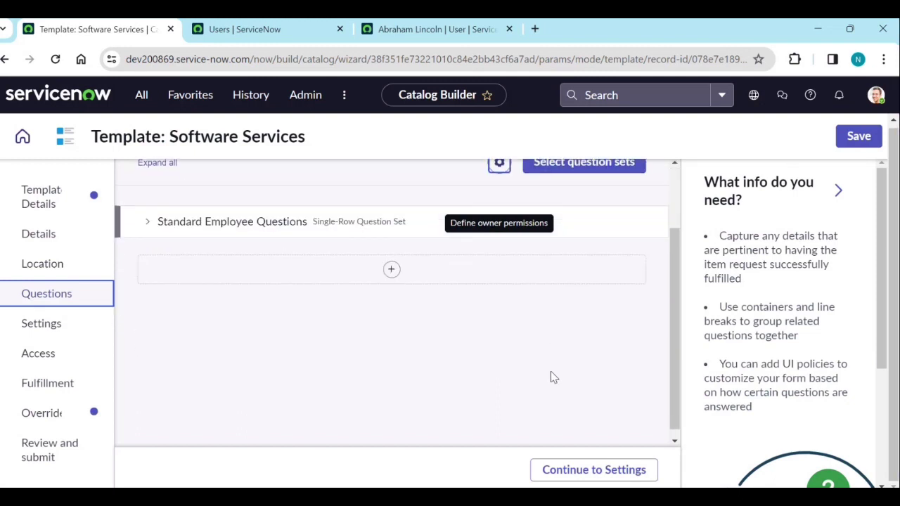
{"action": "left_click", "coordinate": [604, 471]}
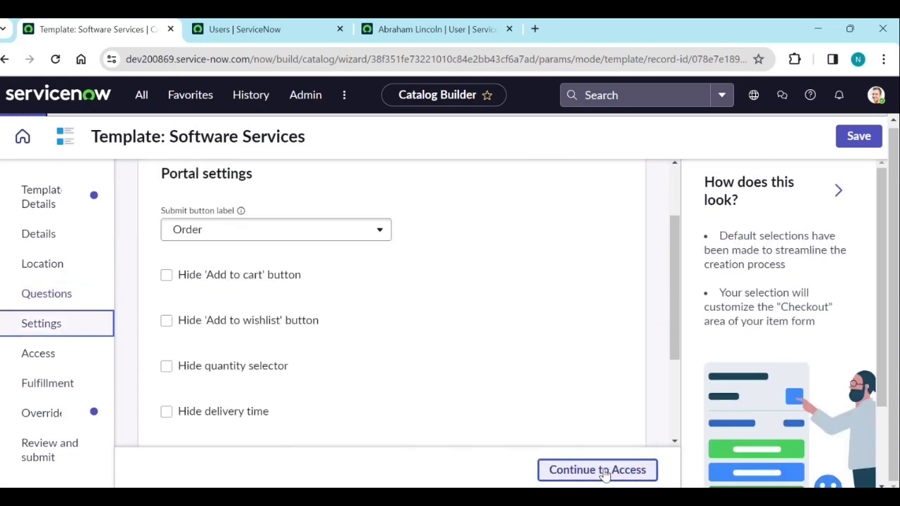
- Try the Submit and Request options for the portal's submit button label and leave it set to Submit
{"action": "scroll", "coordinate": [493, 337], "scroll_direction": "up", "scroll_amount": 1}
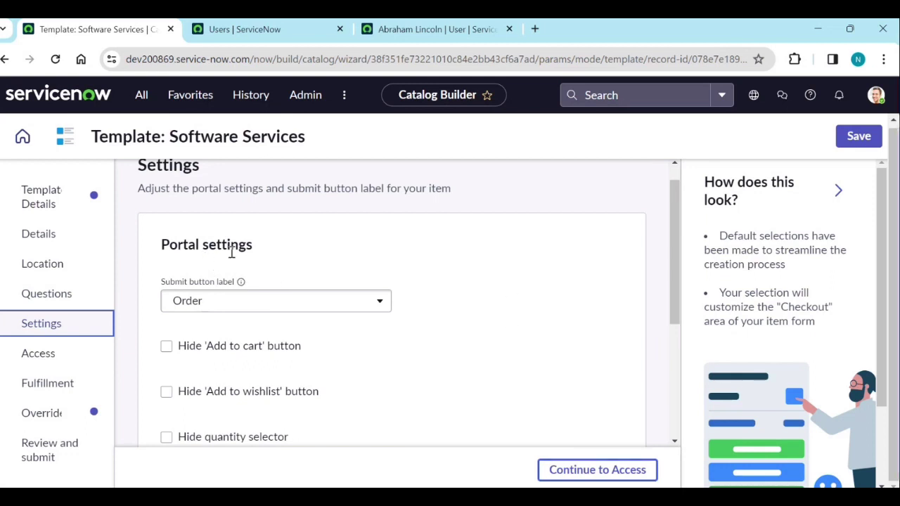
{"action": "left_click", "coordinate": [251, 302]}
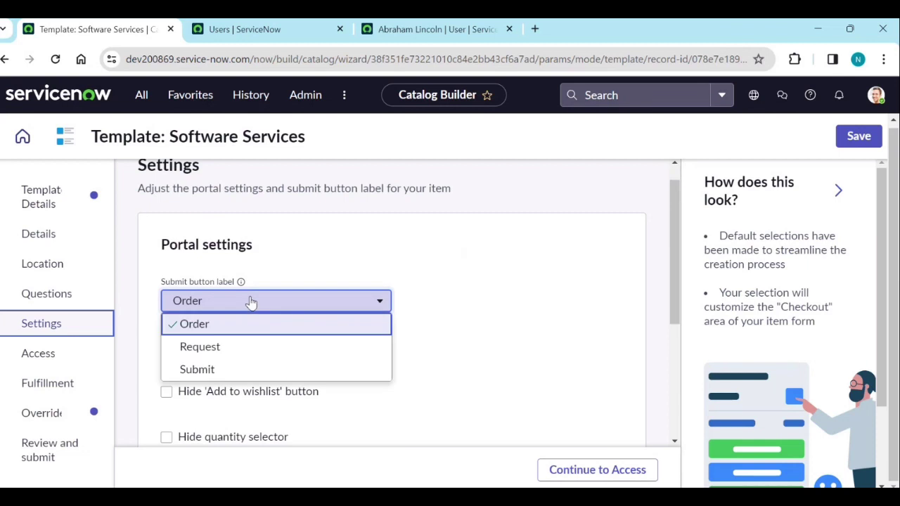
{"action": "left_click", "coordinate": [231, 369]}
{"action": "left_click", "coordinate": [313, 309]}
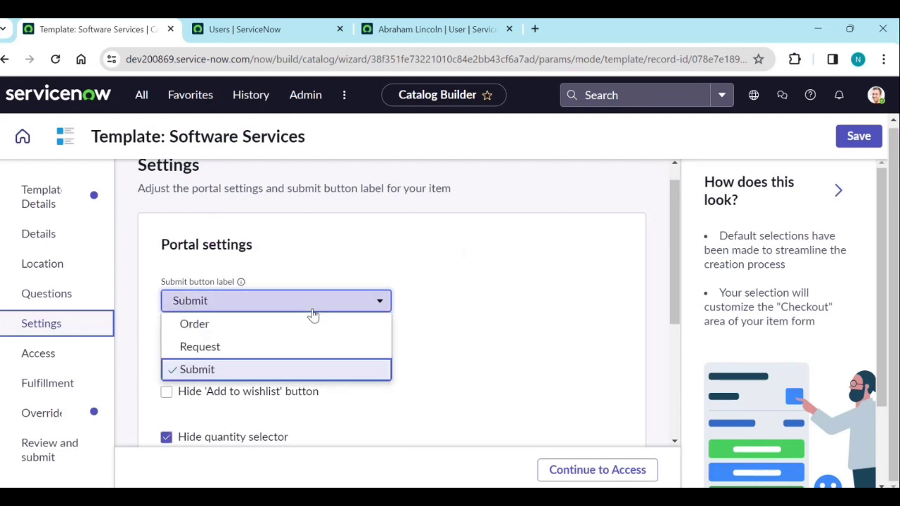
{"action": "left_click", "coordinate": [267, 347]}
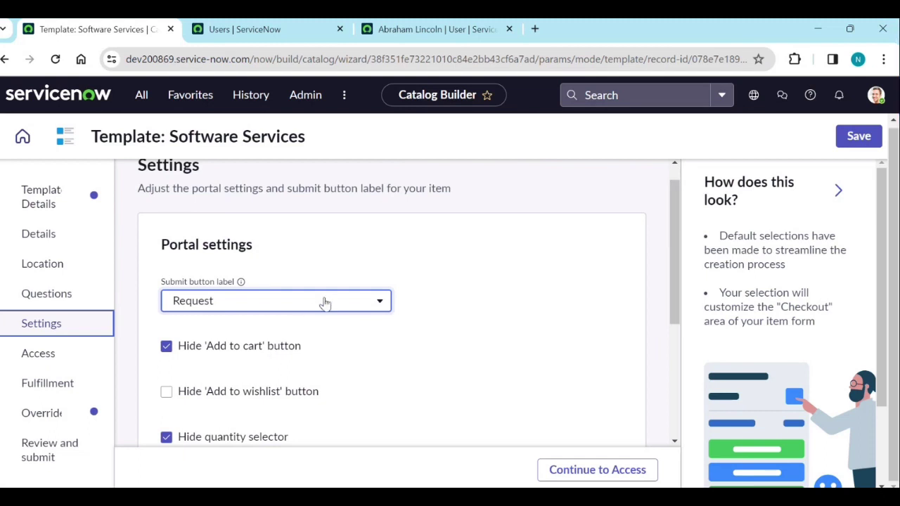
{"action": "left_click", "coordinate": [325, 303]}
{"action": "left_click", "coordinate": [255, 367]}
{"action": "scroll", "coordinate": [310, 367], "scroll_direction": "down", "scroll_amount": 1}
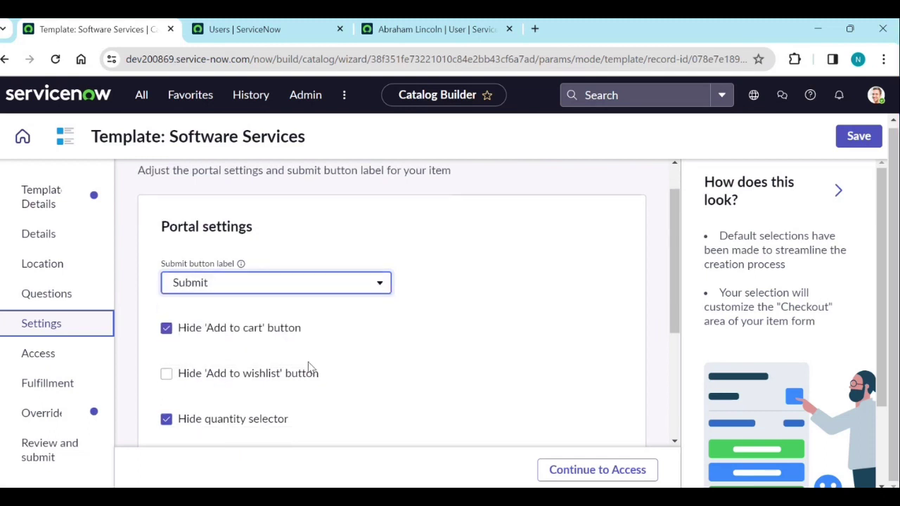
- Turn off the Hide 'Add to cart' button and Hide quantity selector options in the portal settings
{"action": "scroll", "coordinate": [309, 367], "scroll_direction": "down", "scroll_amount": 2}
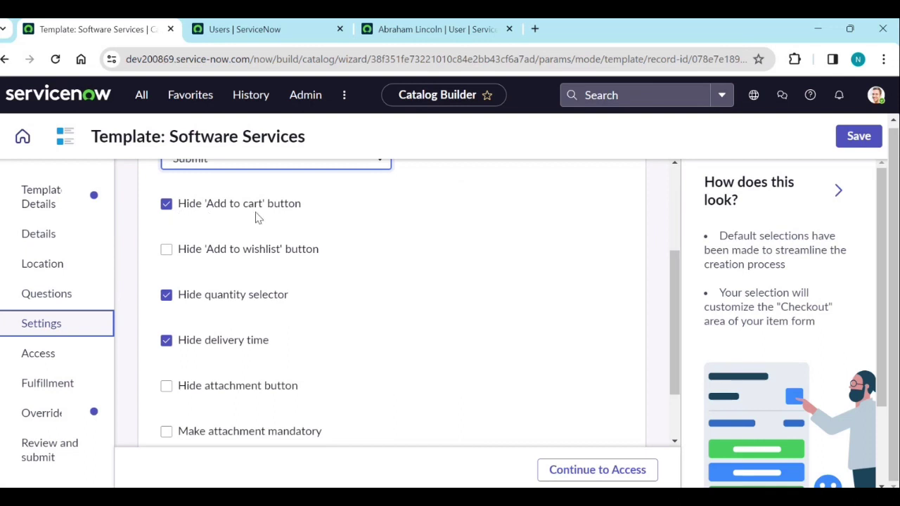
{"action": "left_click", "coordinate": [166, 206]}
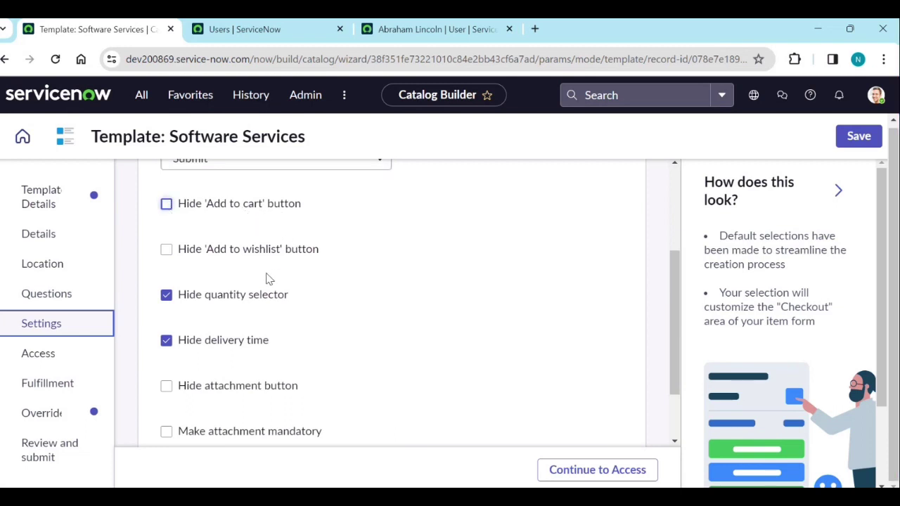
{"action": "left_click", "coordinate": [167, 295]}
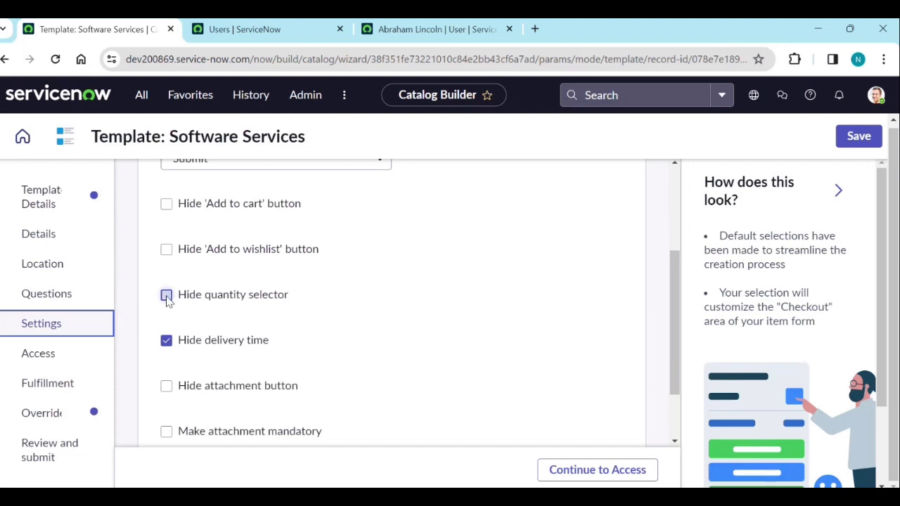
- Turn off Hide delivery time, turn on Make attachment mandatory and continue to the Access section
{"action": "left_click", "coordinate": [166, 340]}
{"action": "scroll", "coordinate": [241, 370], "scroll_direction": "down", "scroll_amount": 1}
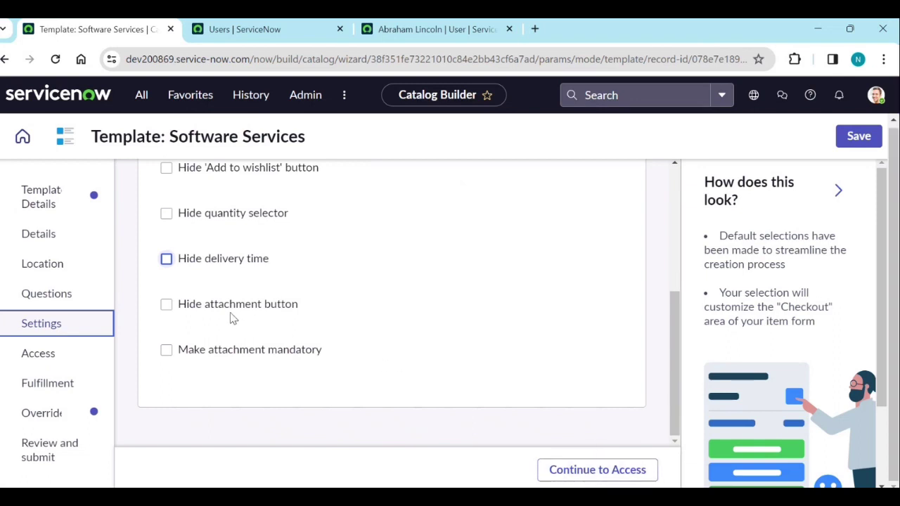
{"action": "left_click", "coordinate": [168, 351]}
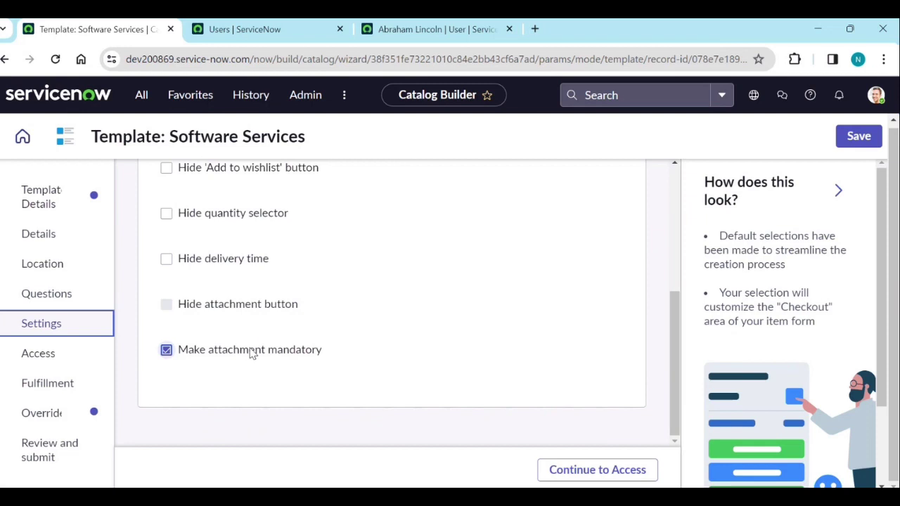
{"action": "left_click", "coordinate": [570, 475]}
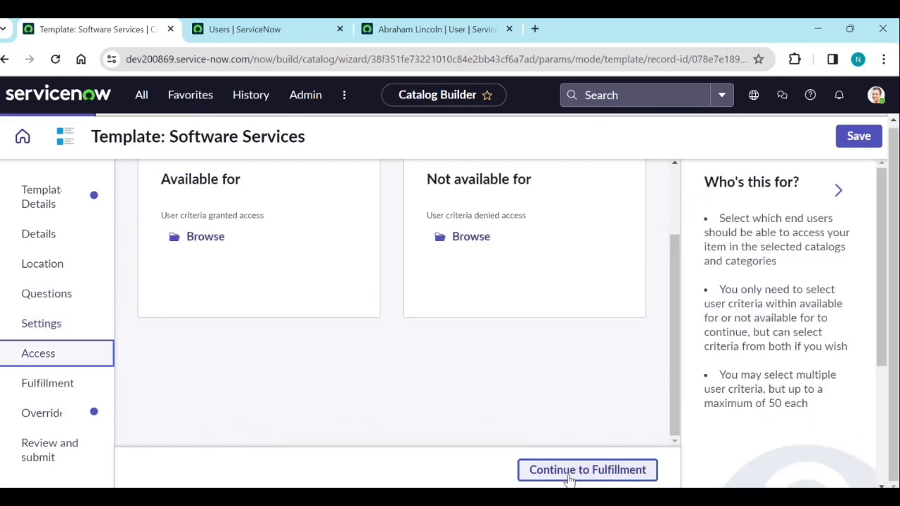
- Leave the granted and denied user criteria empty and continue to the Fulfillment section
{"action": "scroll", "coordinate": [246, 401], "scroll_direction": "up", "scroll_amount": 1}
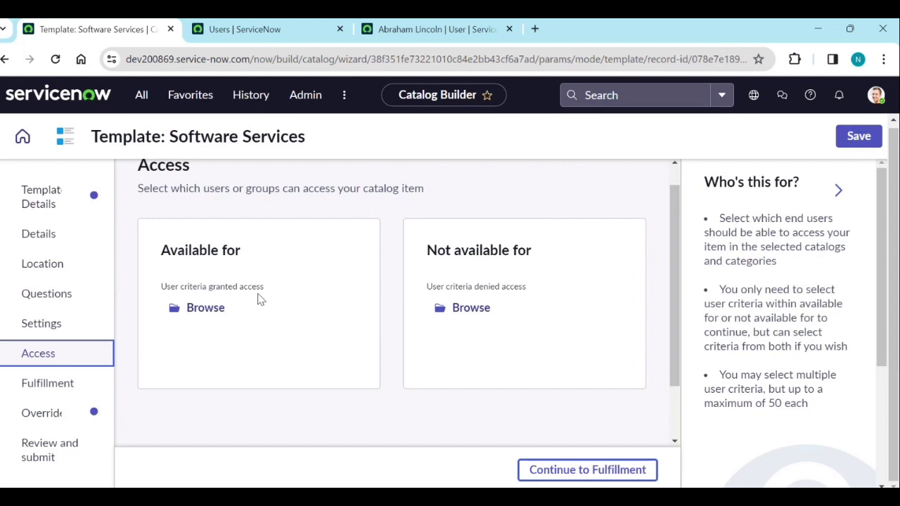
{"action": "scroll", "coordinate": [261, 298], "scroll_direction": "up", "scroll_amount": 1}
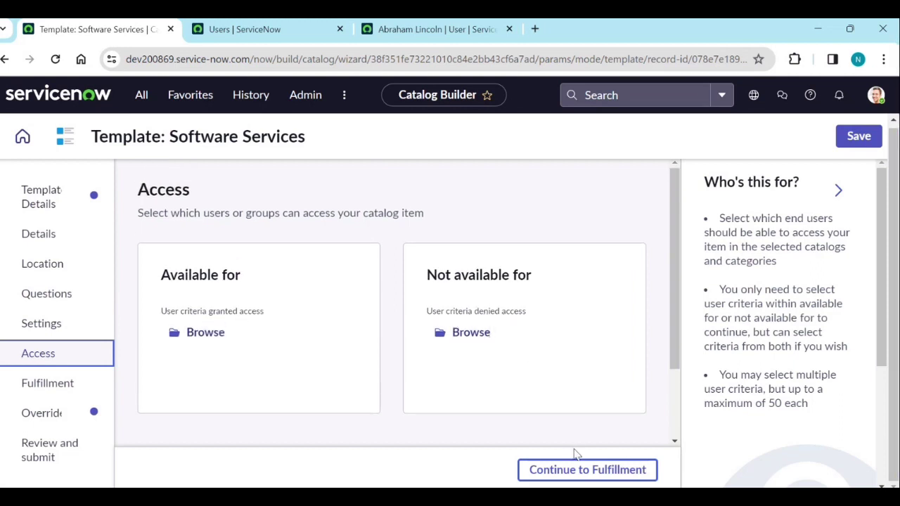
{"action": "left_click", "coordinate": [569, 475]}
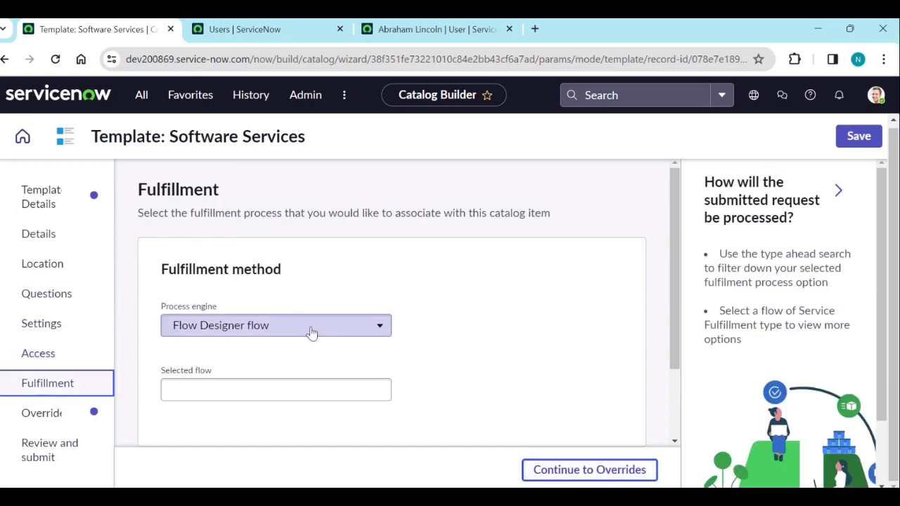
- Keep Flow Designer flow as the process engine, select the Step based request fulfillment flow and continue to Overrides
{"action": "scroll", "coordinate": [391, 306], "scroll_direction": "down", "scroll_amount": 2}
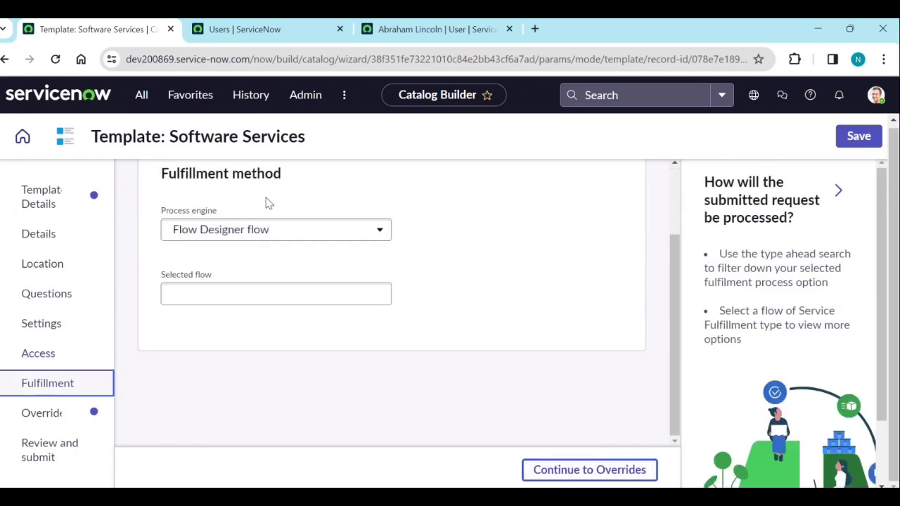
{"action": "left_click", "coordinate": [320, 235]}
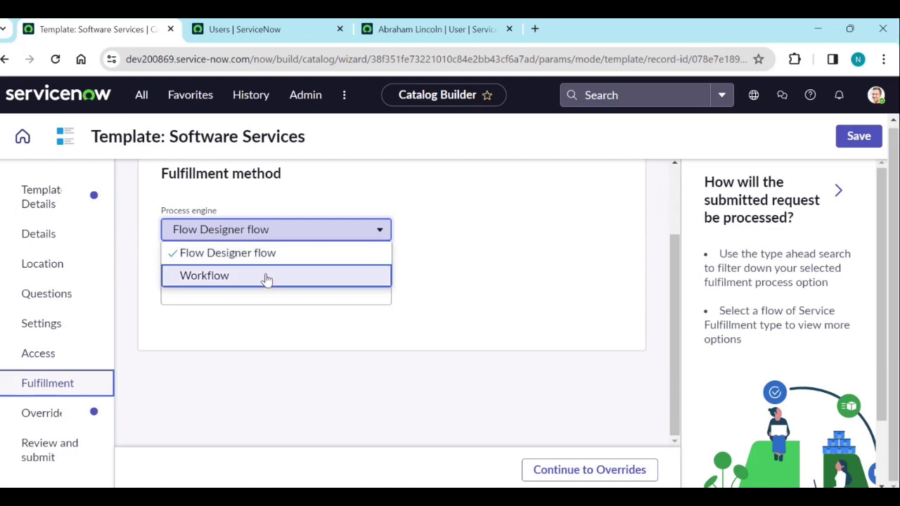
{"action": "left_click", "coordinate": [475, 263]}
{"action": "left_click", "coordinate": [291, 298]}
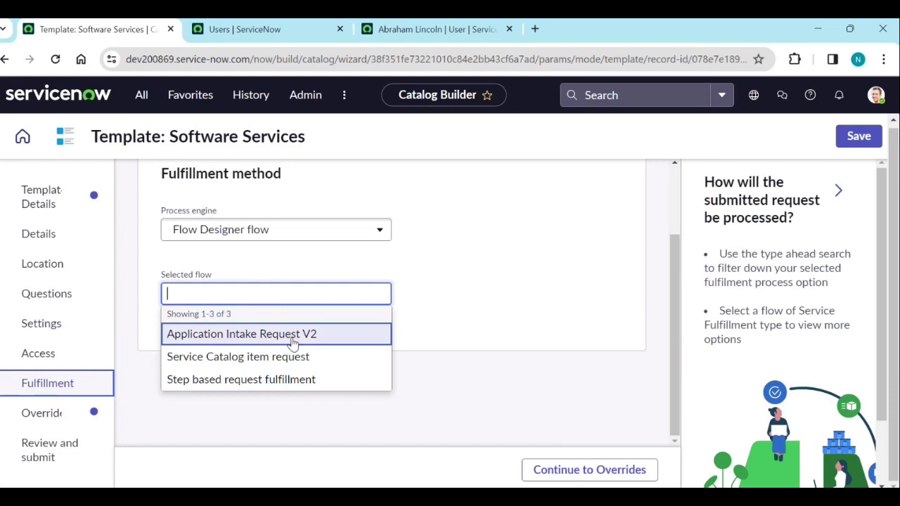
{"action": "left_click", "coordinate": [327, 379]}
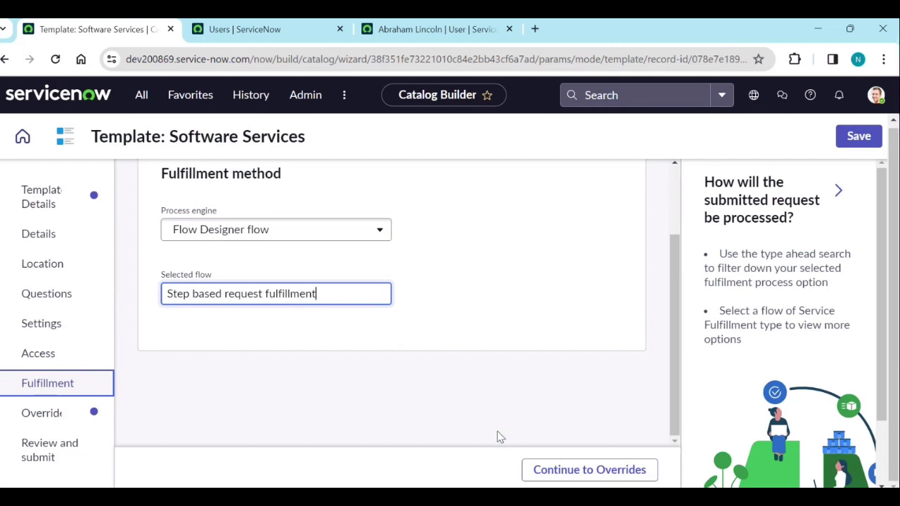
{"action": "left_click", "coordinate": [542, 469]}
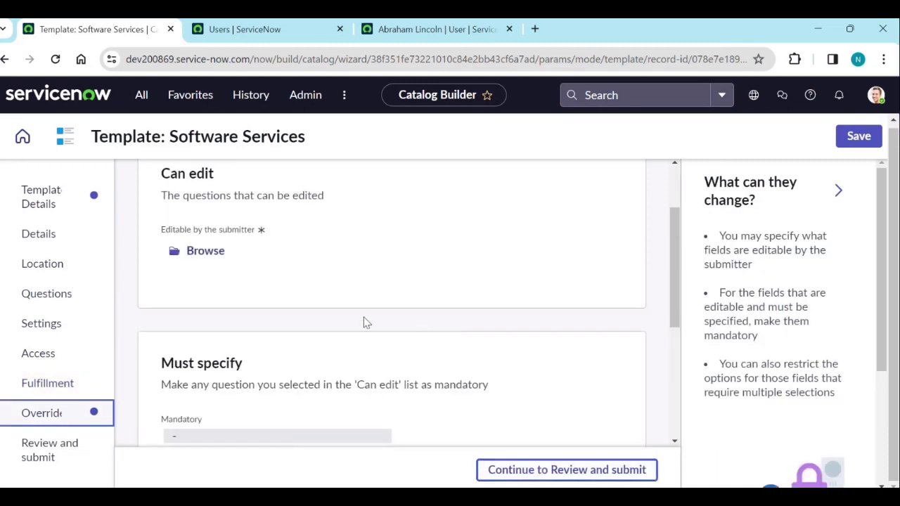
- Add Description, Hide attachment button and Image to the settings editable by the submitter
{"action": "scroll", "coordinate": [329, 318], "scroll_direction": "up", "scroll_amount": 2}
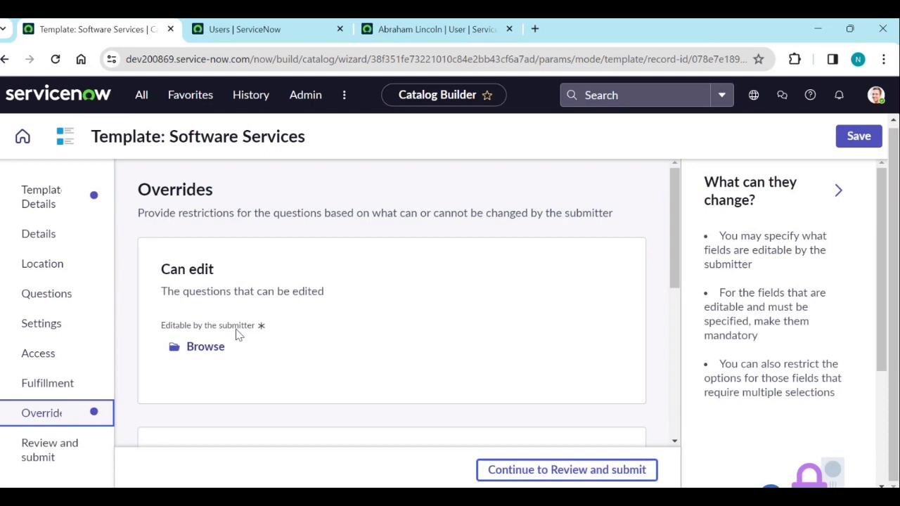
{"action": "left_click", "coordinate": [207, 352]}
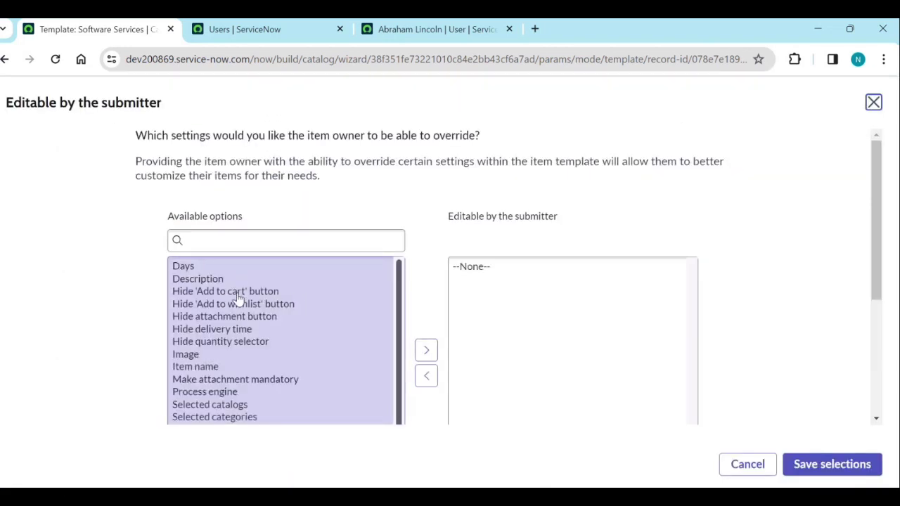
{"action": "scroll", "coordinate": [239, 310], "scroll_direction": "down", "scroll_amount": 5}
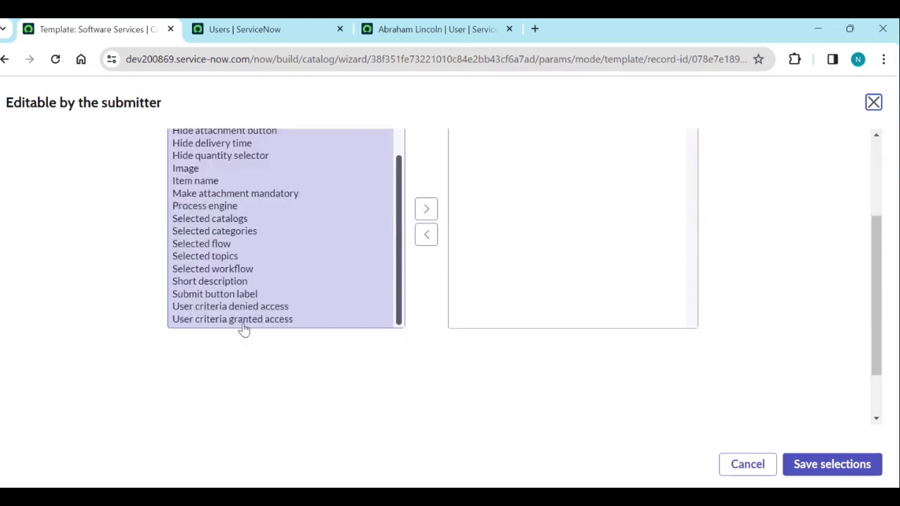
{"action": "scroll", "coordinate": [251, 316], "scroll_direction": "up", "scroll_amount": 2}
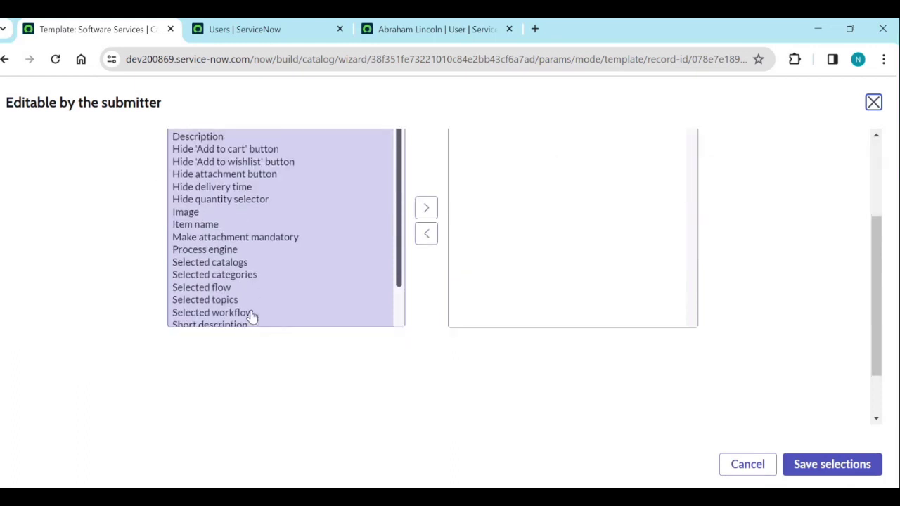
{"action": "scroll", "coordinate": [252, 315], "scroll_direction": "up", "scroll_amount": 1}
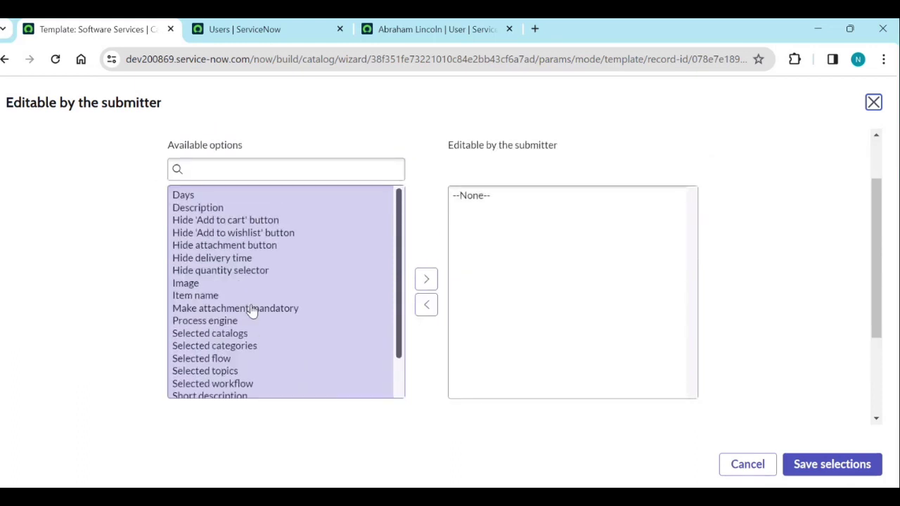
{"action": "left_click", "coordinate": [210, 209]}
{"action": "left_click", "coordinate": [425, 281]}
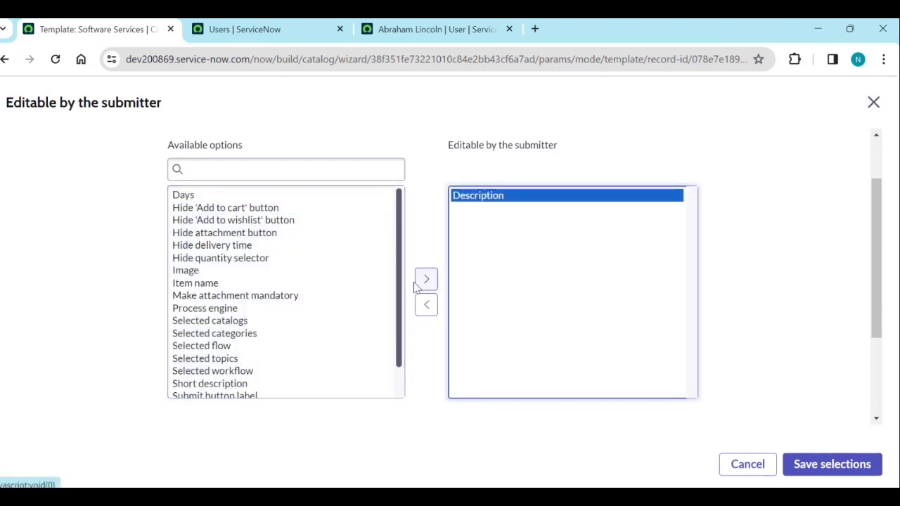
{"action": "left_click", "coordinate": [240, 238]}
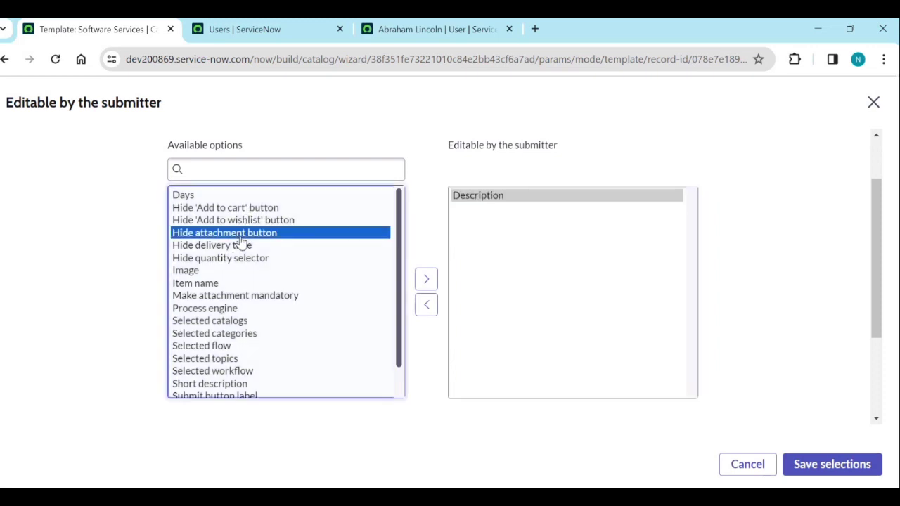
{"action": "left_click", "coordinate": [426, 280]}
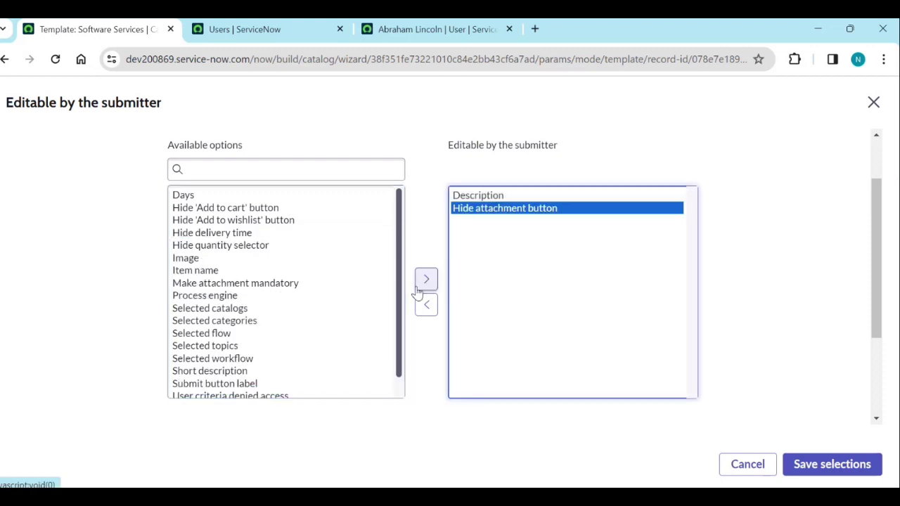
{"action": "left_click", "coordinate": [204, 258]}
{"action": "left_click", "coordinate": [426, 279]}
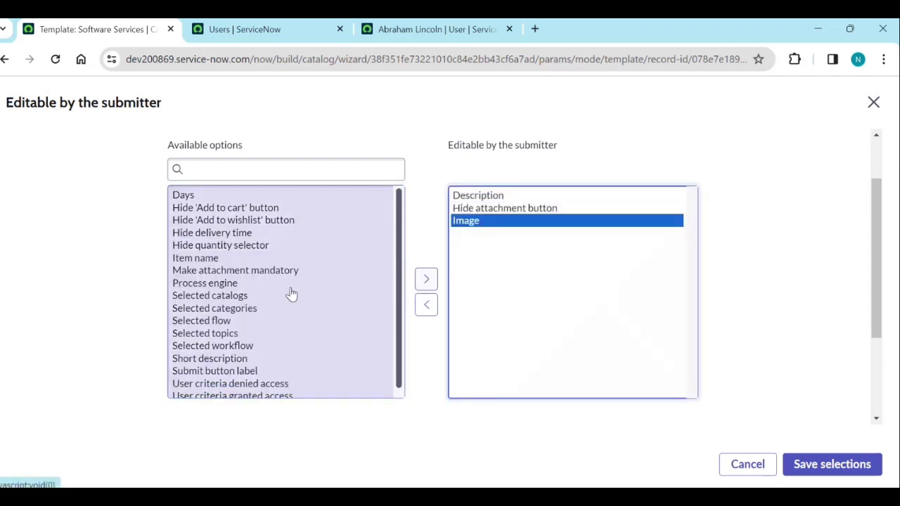
- Add Item name, Make attachment mandatory and Short description to the submitter's editable settings and save the selections
{"action": "left_click", "coordinate": [211, 247]}
{"action": "left_click", "coordinate": [211, 258]}
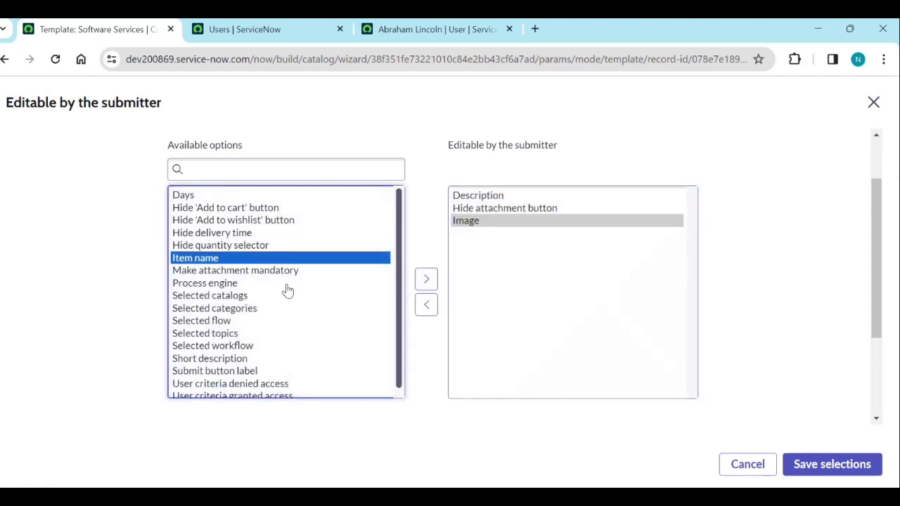
{"action": "left_click", "coordinate": [425, 281]}
{"action": "left_click", "coordinate": [267, 259]}
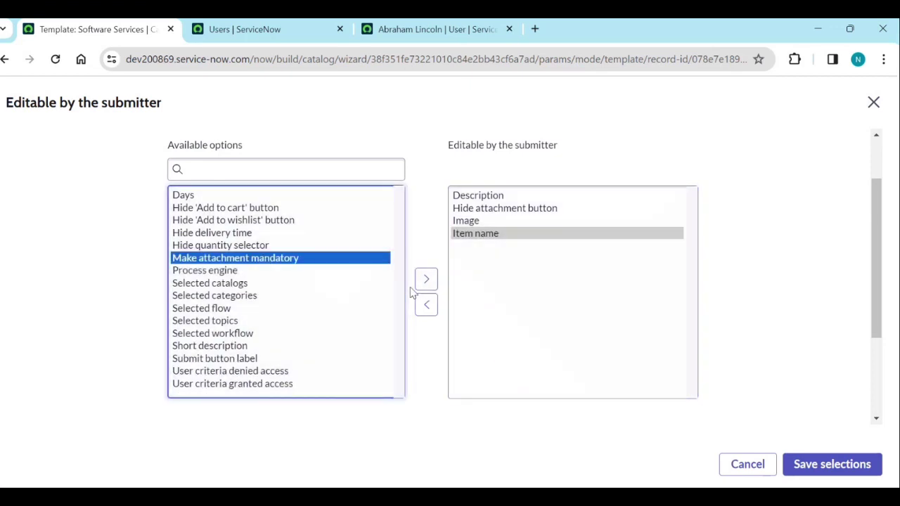
{"action": "left_click", "coordinate": [420, 286]}
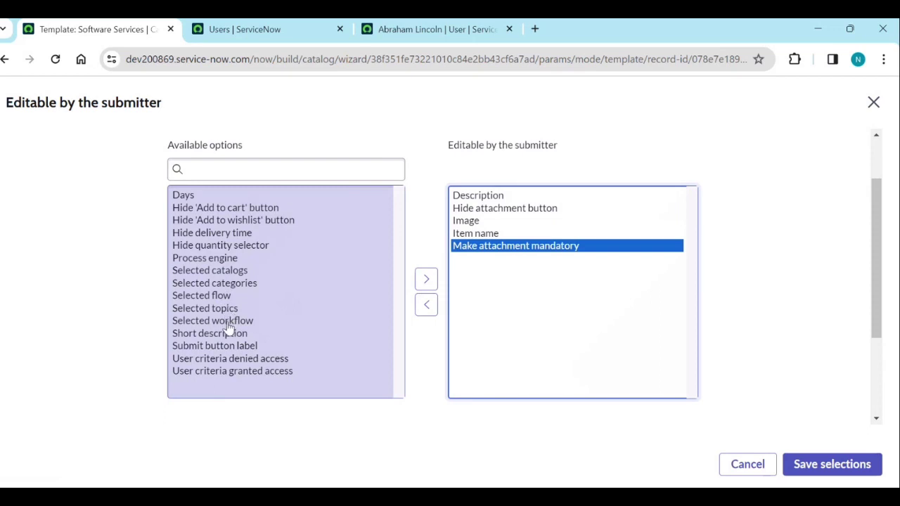
{"action": "left_click", "coordinate": [226, 334]}
{"action": "left_click", "coordinate": [427, 280]}
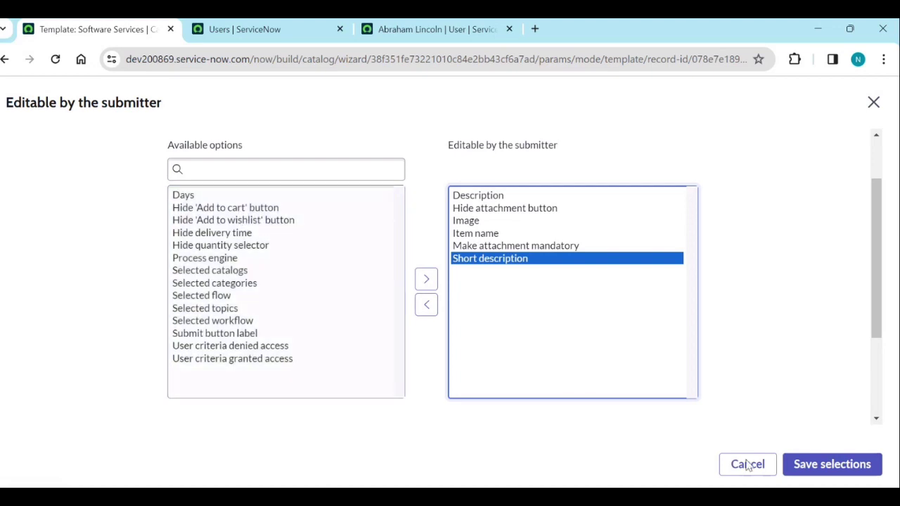
{"action": "left_click", "coordinate": [830, 464]}
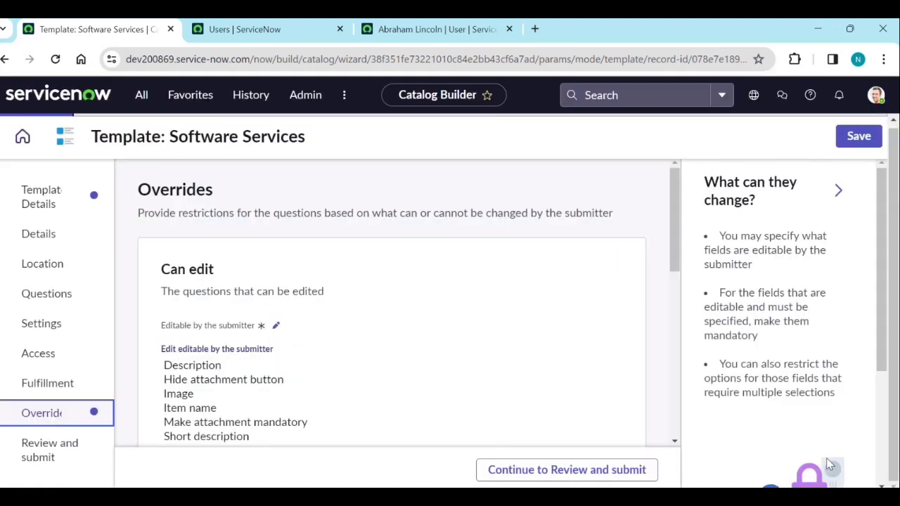
- Make the Item name, Short description and Description overrides mandatory and save the selections
{"action": "scroll", "coordinate": [228, 377], "scroll_direction": "down", "scroll_amount": 1}
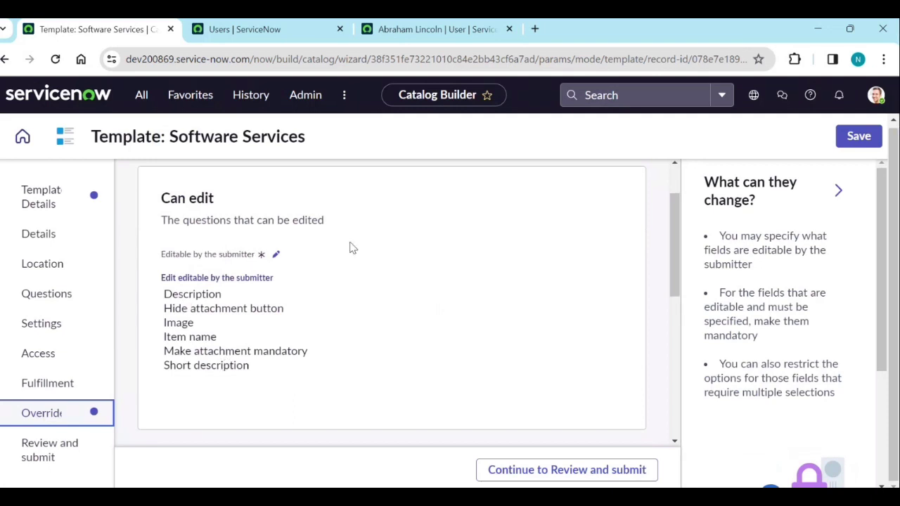
{"action": "scroll", "coordinate": [253, 375], "scroll_direction": "down", "scroll_amount": 4}
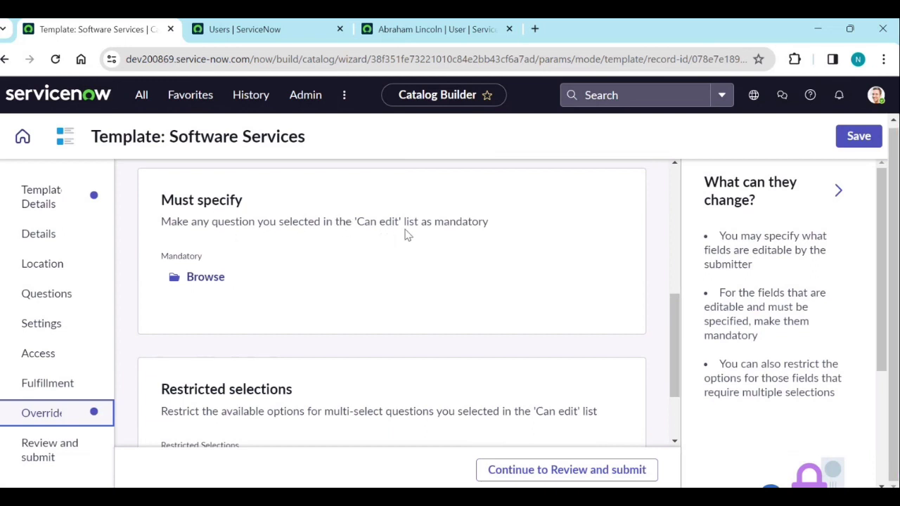
{"action": "left_click", "coordinate": [179, 280]}
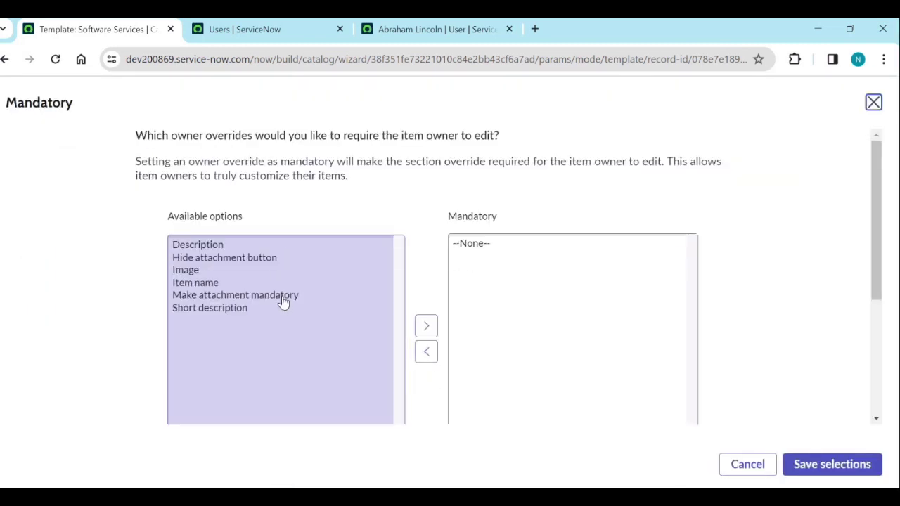
{"action": "left_click", "coordinate": [201, 282]}
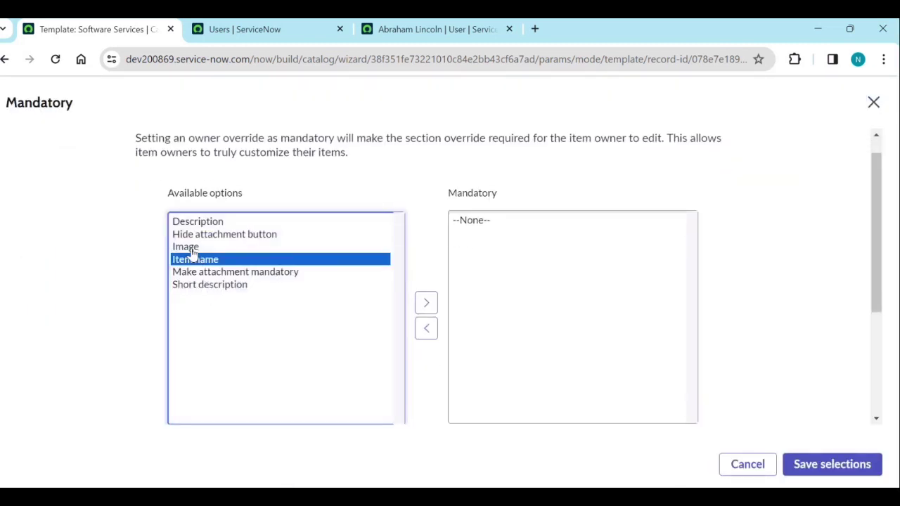
{"action": "left_click", "coordinate": [215, 287], "text": "ctrl"}
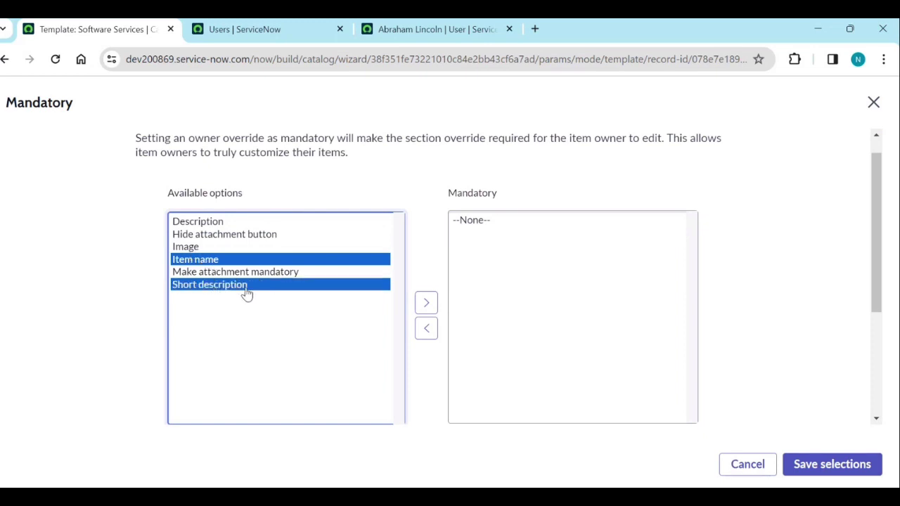
{"action": "left_click", "coordinate": [425, 303]}
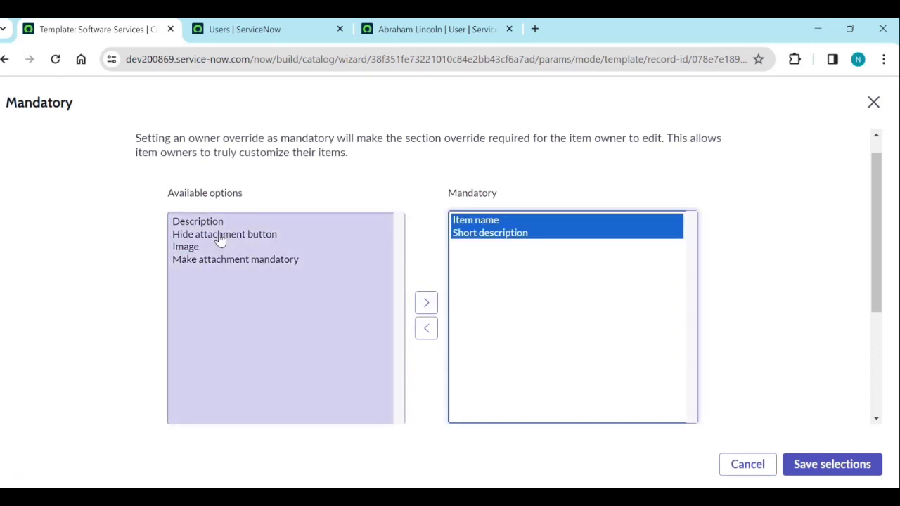
{"action": "left_click", "coordinate": [214, 224]}
{"action": "left_click", "coordinate": [425, 304]}
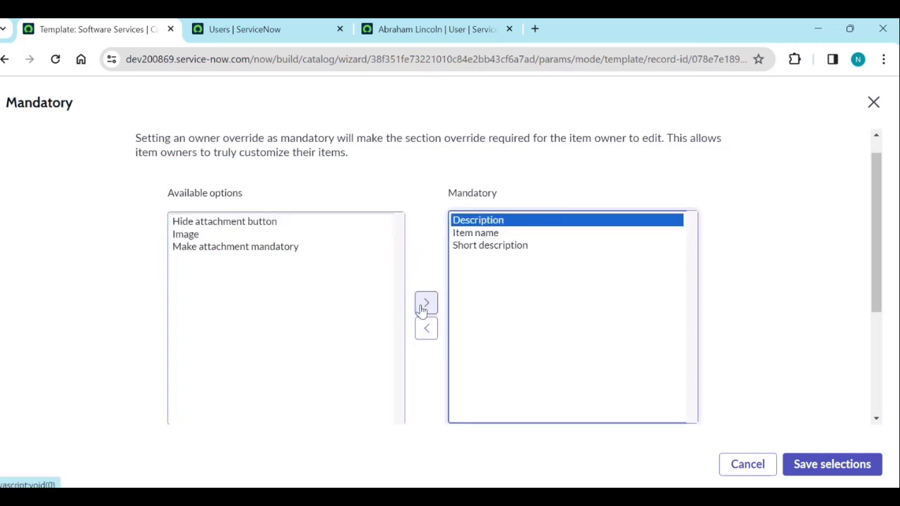
{"action": "left_click", "coordinate": [832, 464]}
- Check the mandatory overrides and restricted selections, then continue to the Review and submit section
{"action": "scroll", "coordinate": [492, 361], "scroll_direction": "down", "scroll_amount": 2}
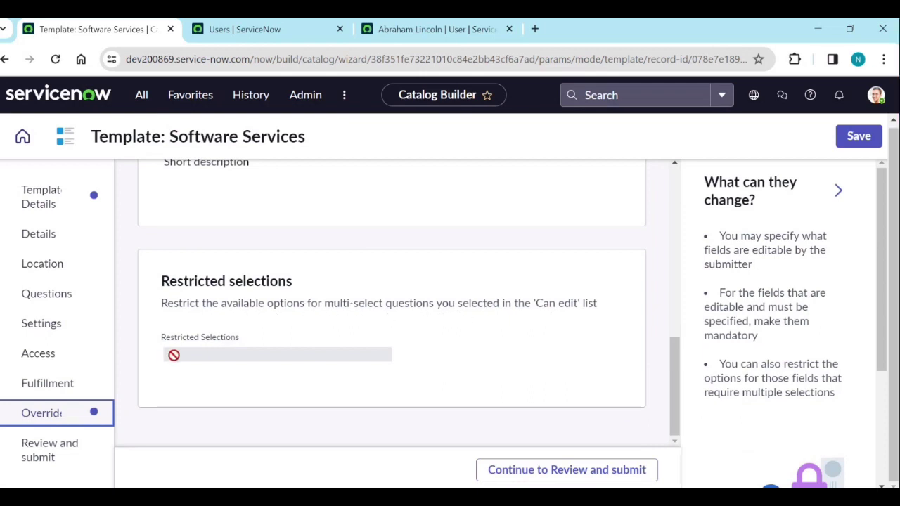
{"action": "scroll", "coordinate": [261, 329], "scroll_direction": "up", "scroll_amount": 2}
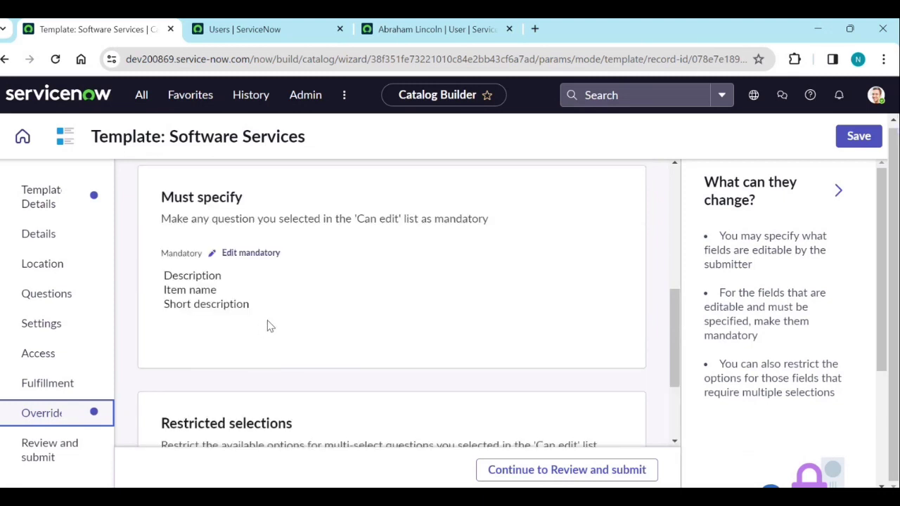
{"action": "scroll", "coordinate": [269, 326], "scroll_direction": "down", "scroll_amount": 2}
{"action": "left_click", "coordinate": [521, 475]}
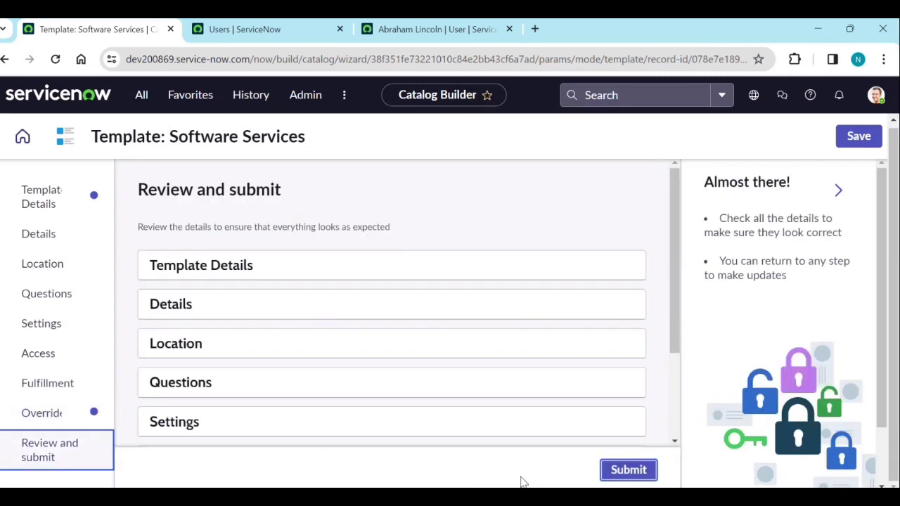
- Review all sections of the Software Services template from Template Details through Fulfillment and submit the template
{"action": "scroll", "coordinate": [398, 371], "scroll_direction": "down", "scroll_amount": 2}
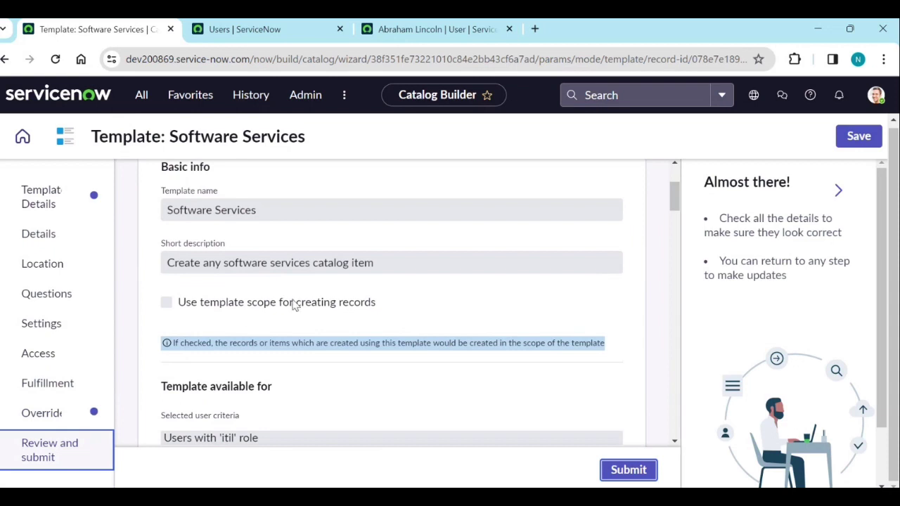
{"action": "scroll", "coordinate": [294, 304], "scroll_direction": "down", "scroll_amount": 7}
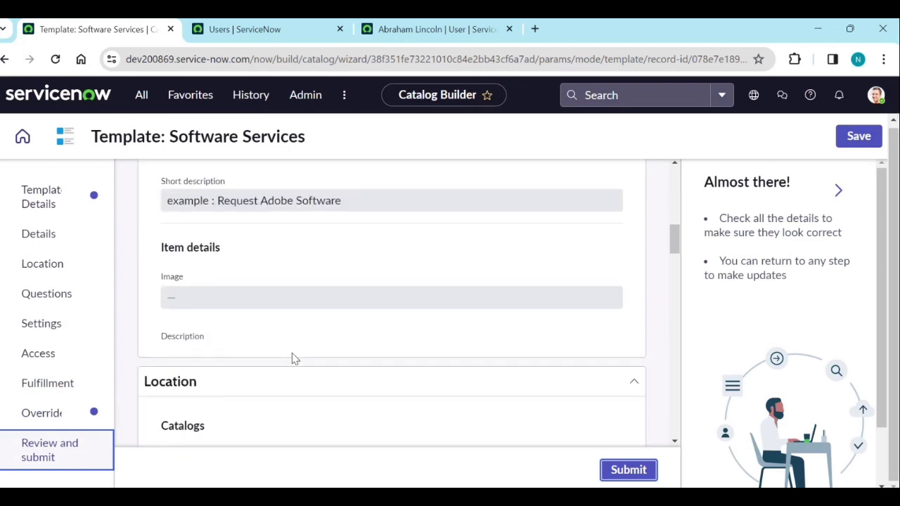
{"action": "scroll", "coordinate": [294, 358], "scroll_direction": "down", "scroll_amount": 6}
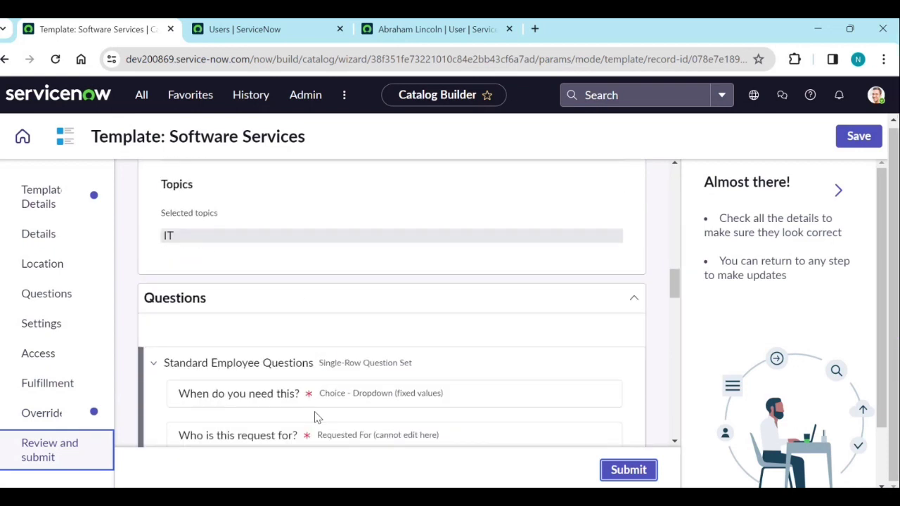
{"action": "scroll", "coordinate": [418, 426], "scroll_direction": "down", "scroll_amount": 8}
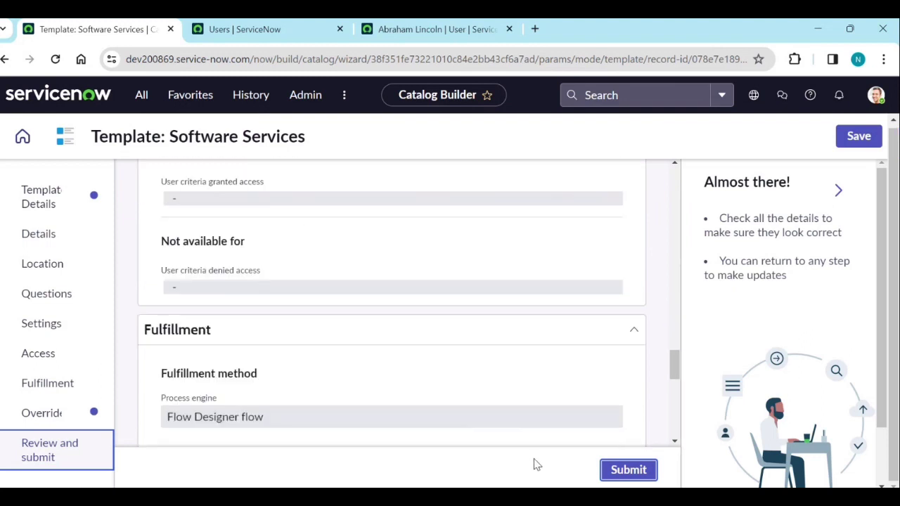
{"action": "left_click", "coordinate": [628, 473]}
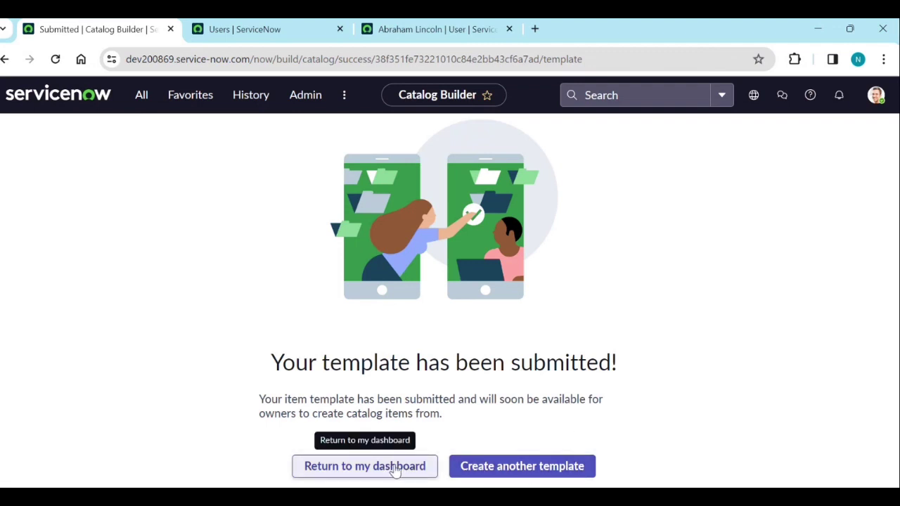
{"action": "left_click", "coordinate": [476, 469]}
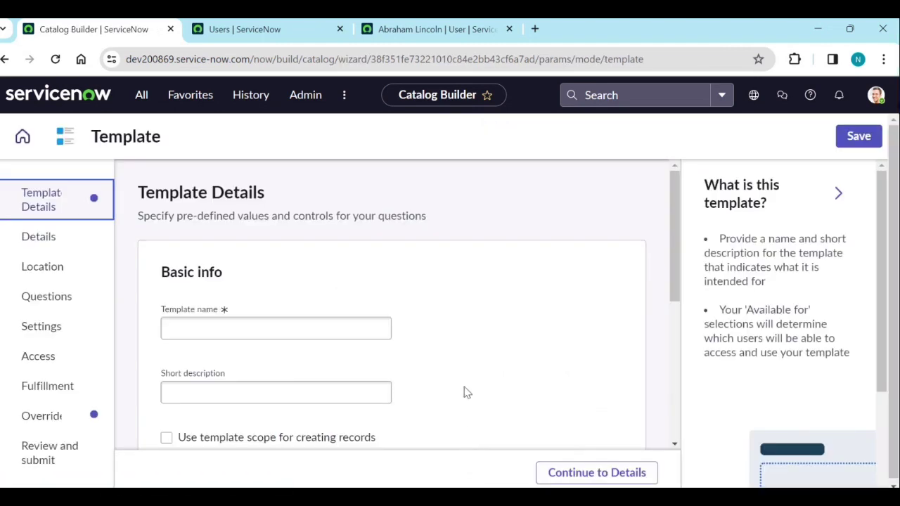
{"action": "scroll", "coordinate": [464, 392], "scroll_direction": "down", "scroll_amount": 4}
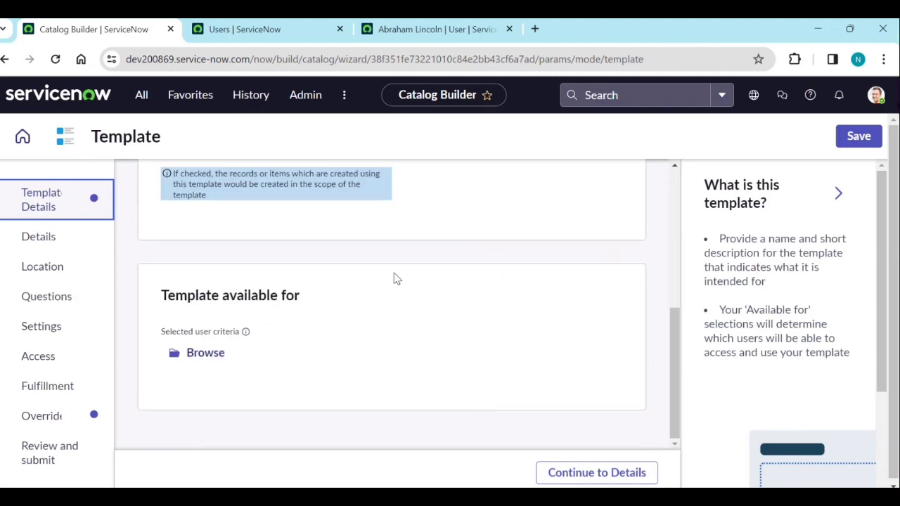
{"action": "left_click", "coordinate": [23, 137]}
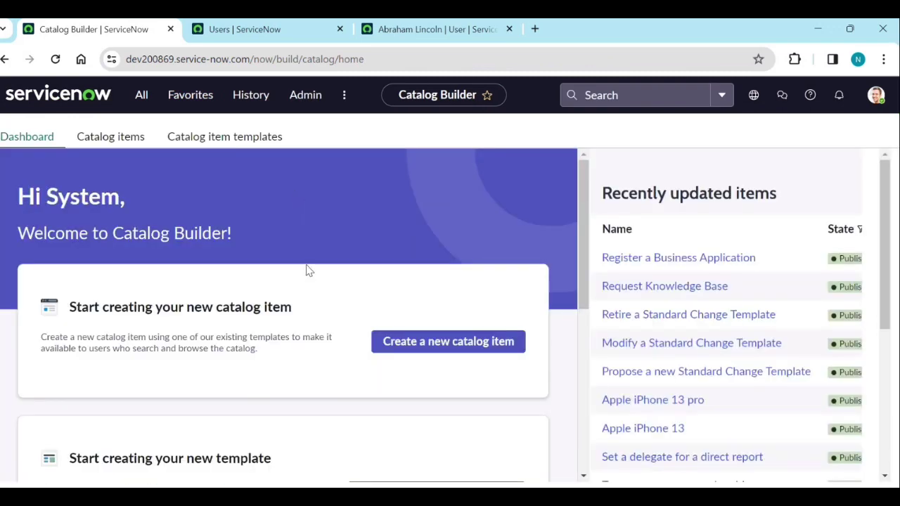
- Look over the dashboard's creation options and recently updated items, and check the catalog item templates list for the submitted template
{"action": "scroll", "coordinate": [307, 289], "scroll_direction": "down", "scroll_amount": 2}
{"action": "scroll", "coordinate": [309, 312], "scroll_direction": "down", "scroll_amount": 1}
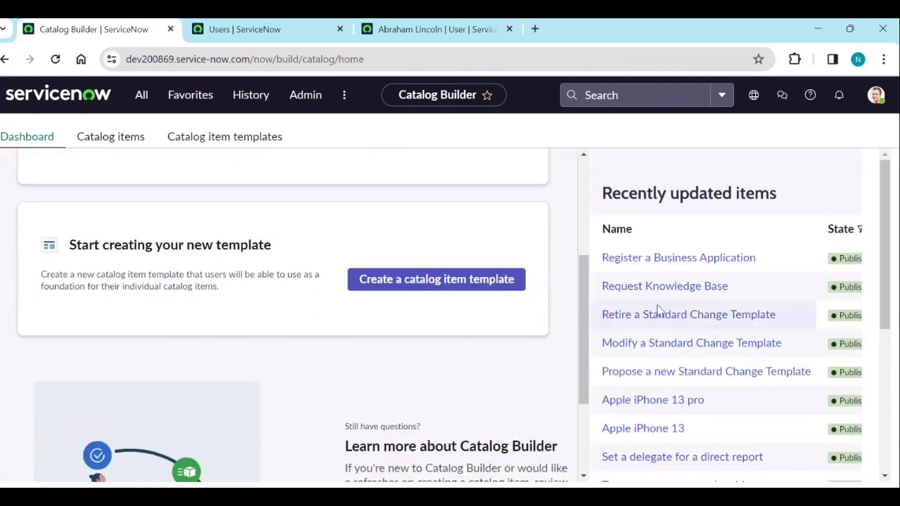
{"action": "scroll", "coordinate": [682, 312], "scroll_direction": "down", "scroll_amount": 3}
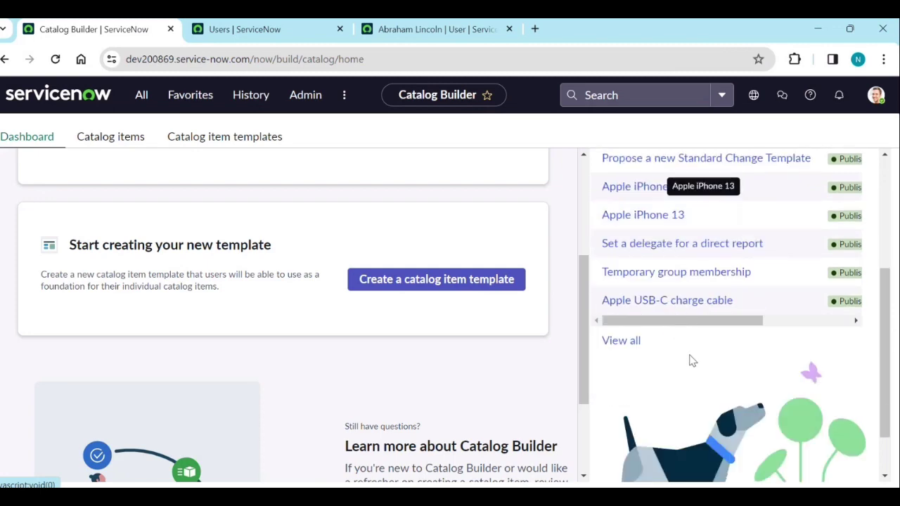
{"action": "scroll", "coordinate": [683, 316], "scroll_direction": "up", "scroll_amount": 3}
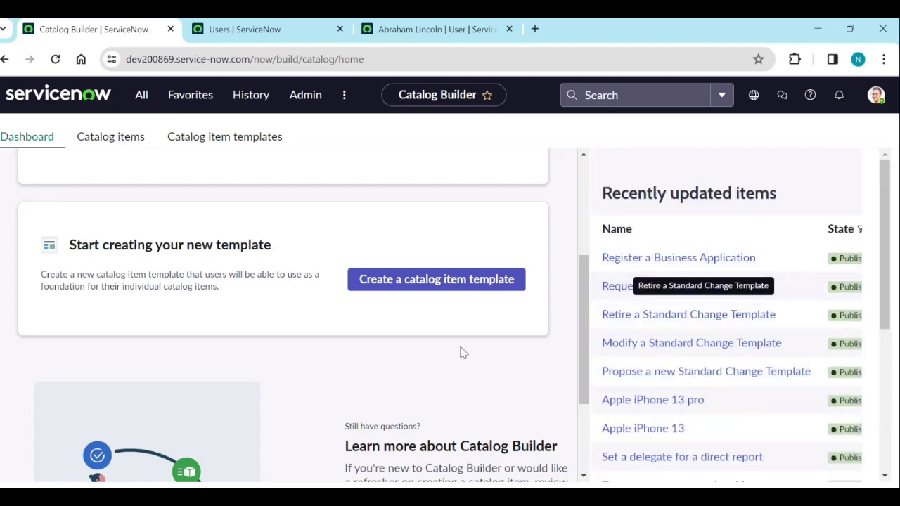
{"action": "scroll", "coordinate": [457, 359], "scroll_direction": "down", "scroll_amount": 2}
{"action": "scroll", "coordinate": [452, 363], "scroll_direction": "up", "scroll_amount": 4}
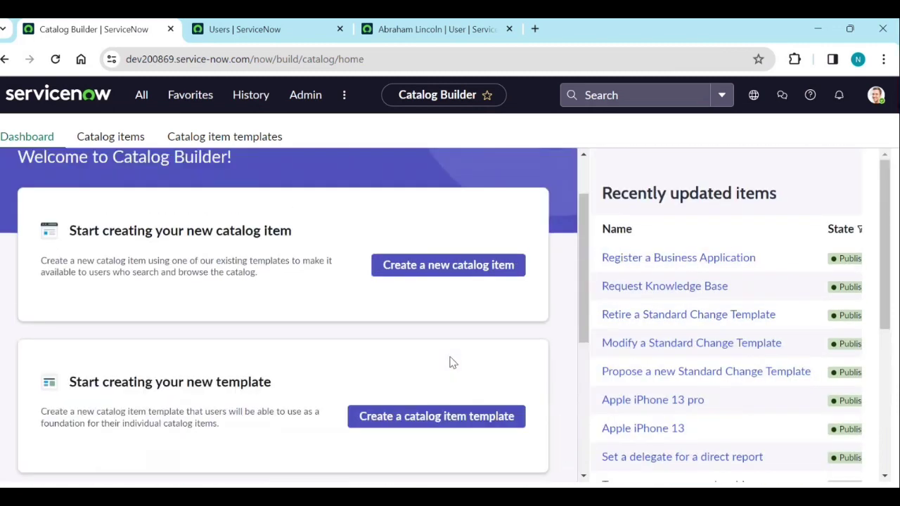
{"action": "left_click", "coordinate": [233, 138]}
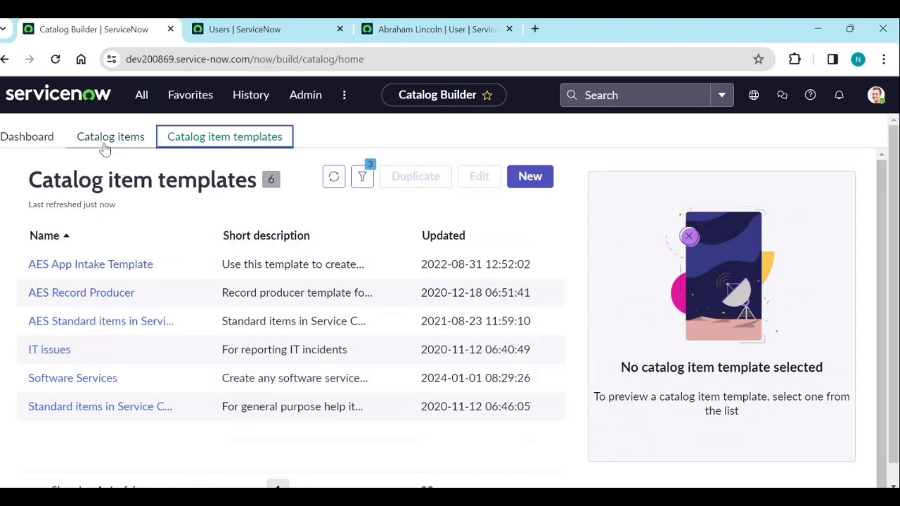
- Start a new catalog item template from the dashboard with Record Producer as the item type
{"action": "left_click", "coordinate": [19, 138]}
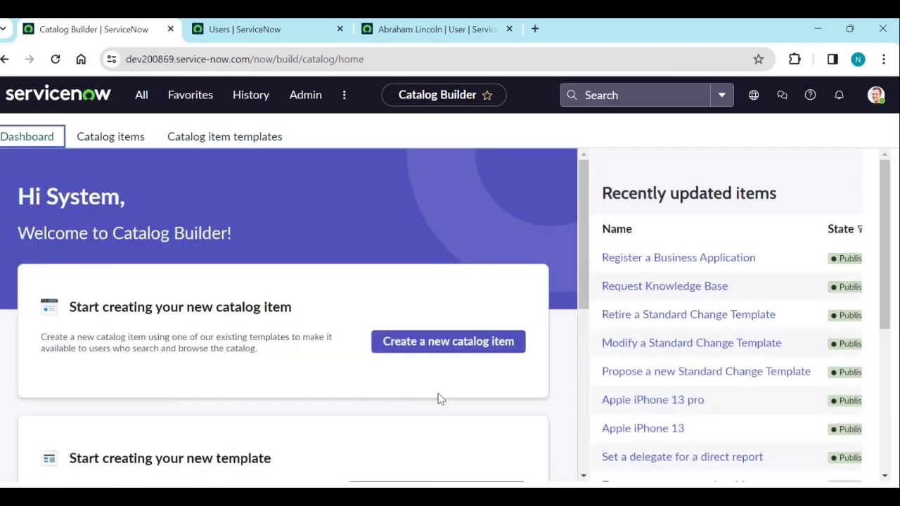
{"action": "scroll", "coordinate": [440, 398], "scroll_direction": "down", "scroll_amount": 2}
{"action": "left_click", "coordinate": [428, 353]}
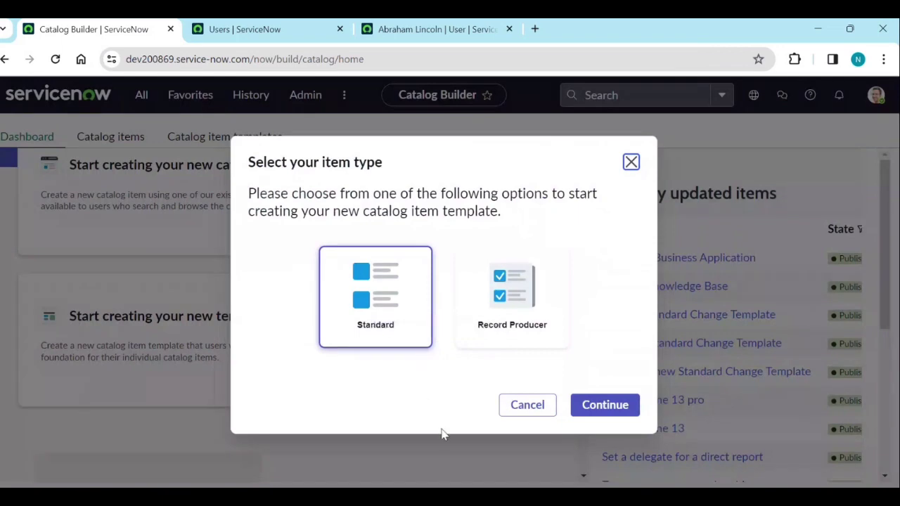
{"action": "left_click", "coordinate": [518, 320]}
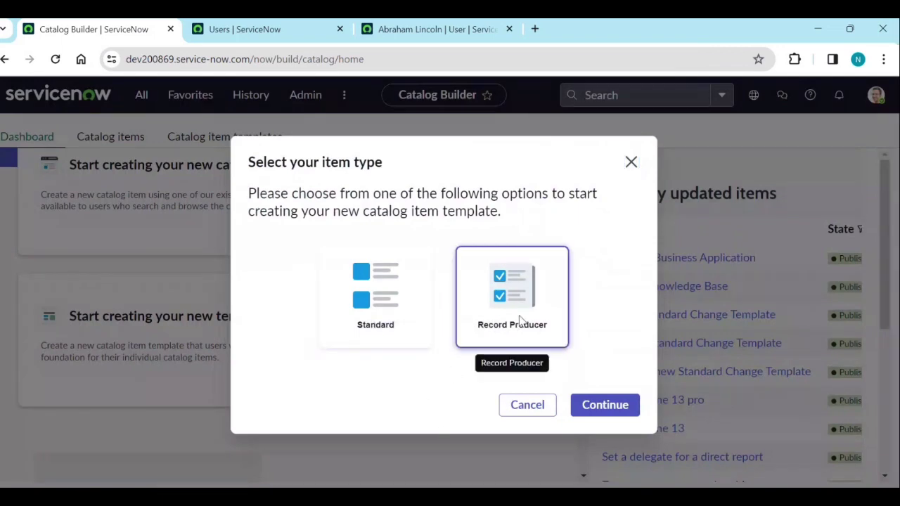
{"action": "left_click", "coordinate": [610, 411]}
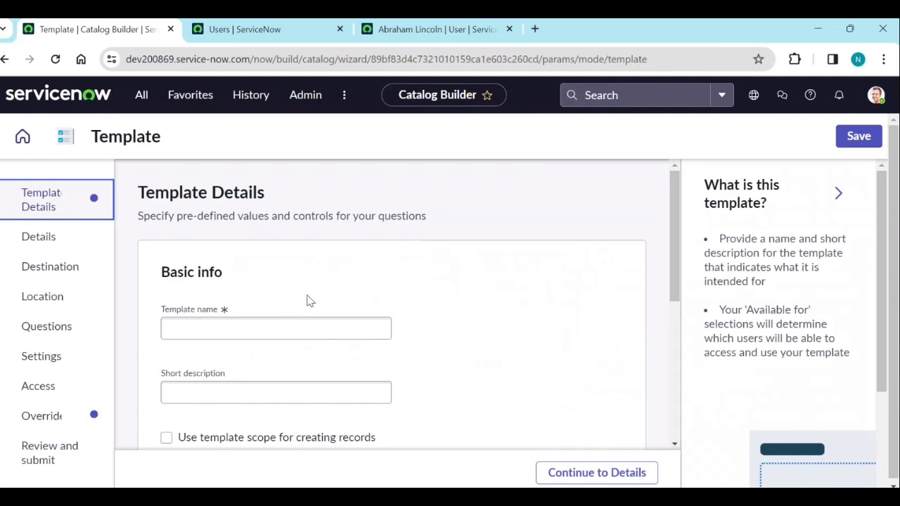
- Set the Record Producer template's record submission table to Incident and return to the dashboard without saving
{"action": "left_click", "coordinate": [57, 273]}
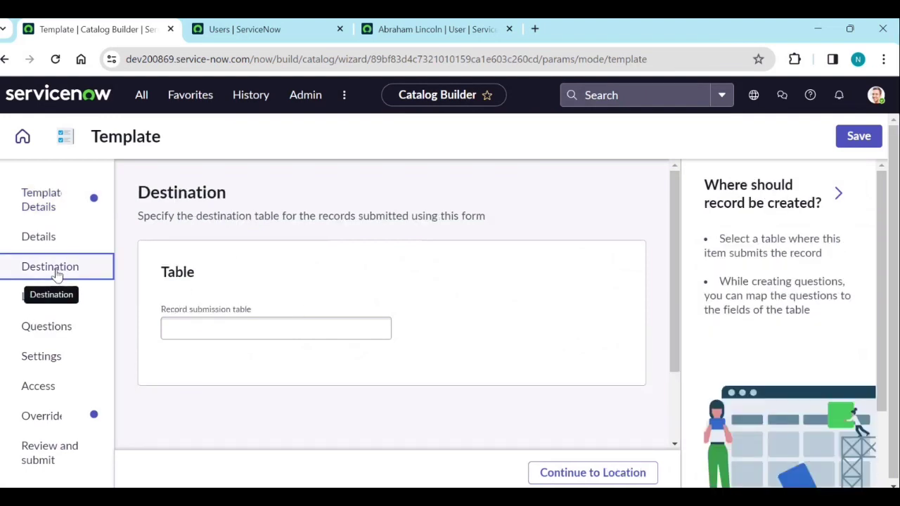
{"action": "left_click", "coordinate": [199, 337]}
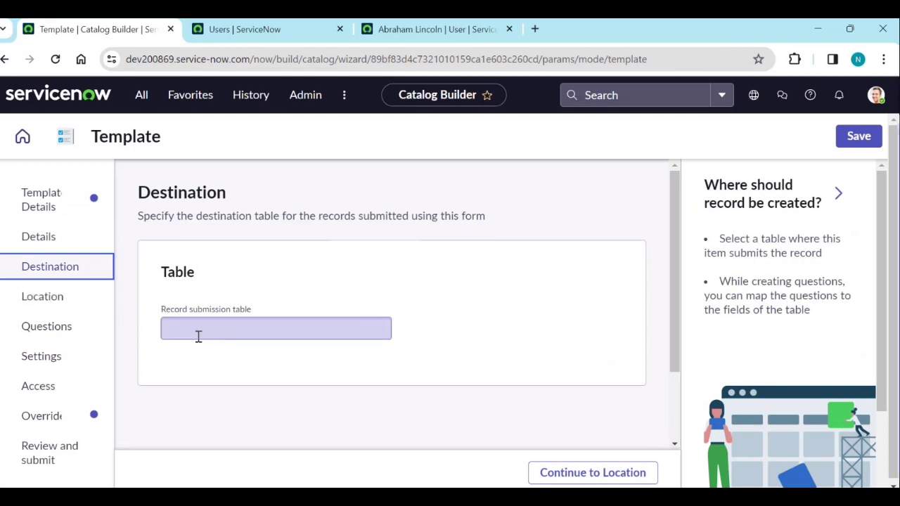
{"action": "left_click", "coordinate": [198, 337]}
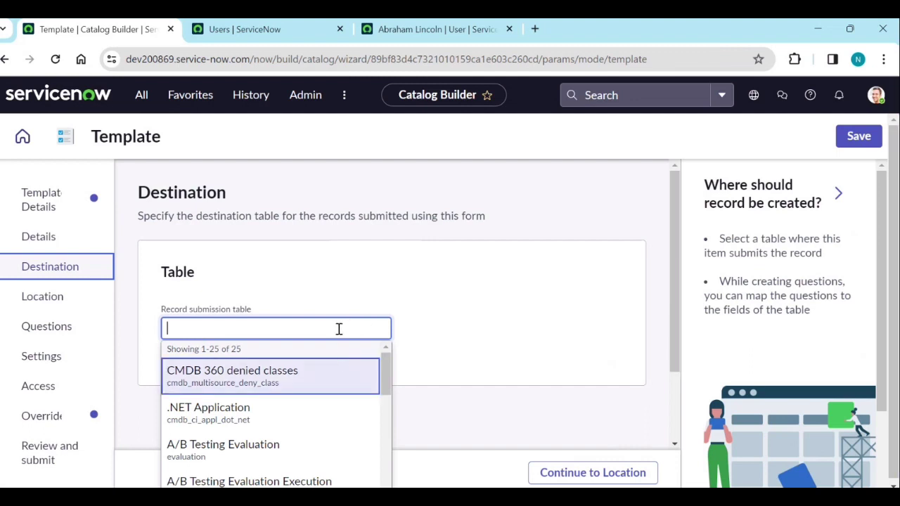
{"action": "type", "text": "inc"}
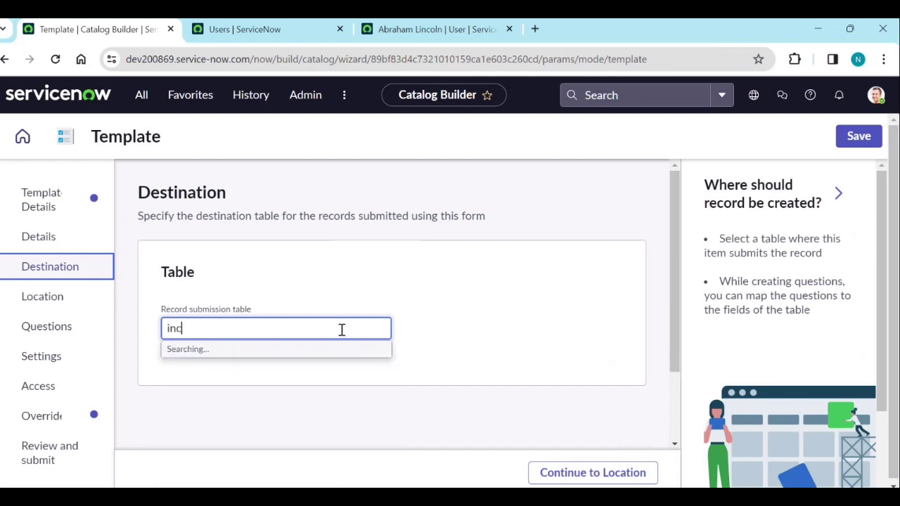
{"action": "scroll", "coordinate": [225, 450], "scroll_direction": "down", "scroll_amount": 5}
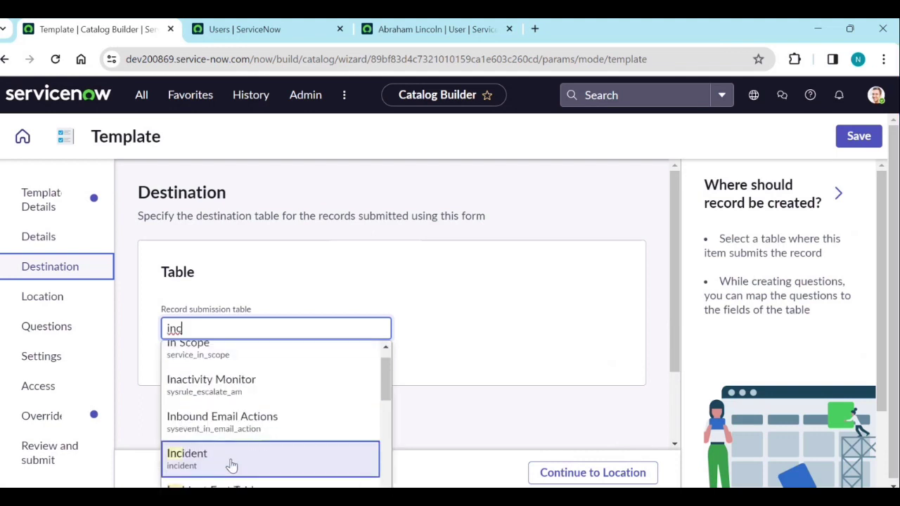
{"action": "scroll", "coordinate": [216, 422], "scroll_direction": "up", "scroll_amount": 2}
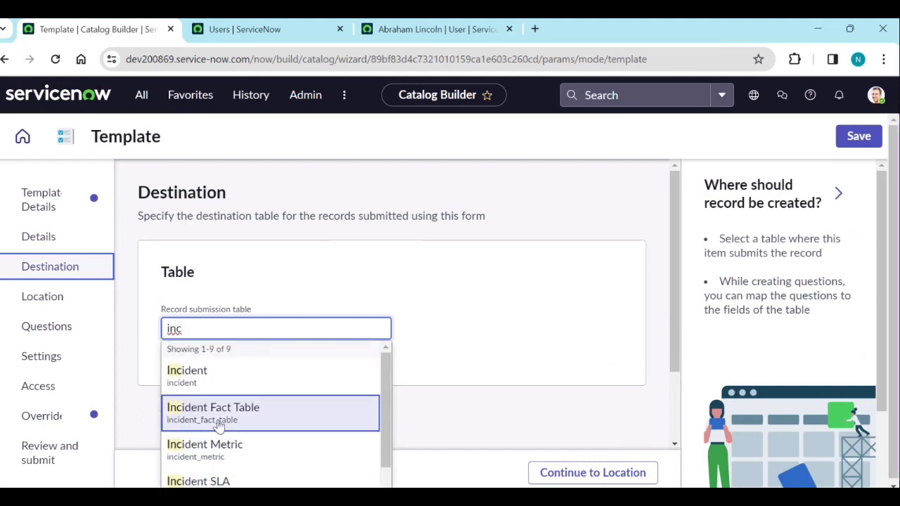
{"action": "left_click", "coordinate": [213, 383]}
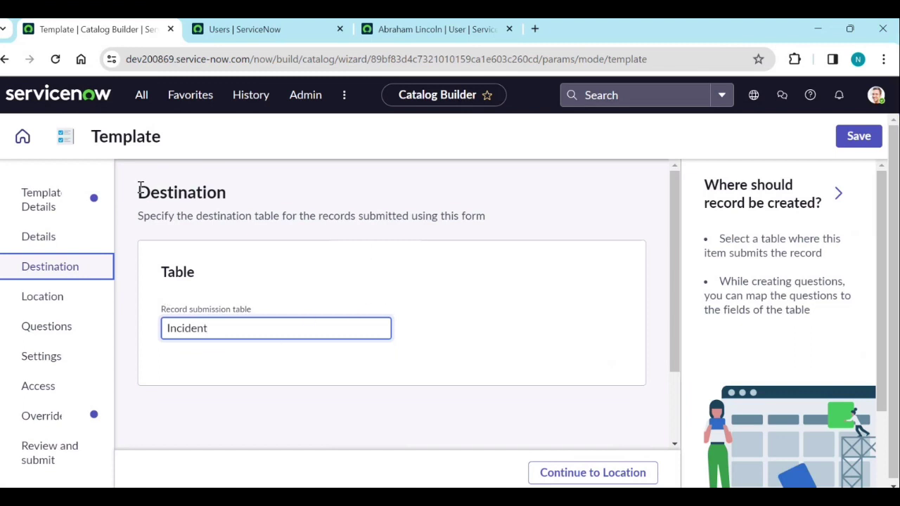
{"action": "left_click", "coordinate": [14, 144]}
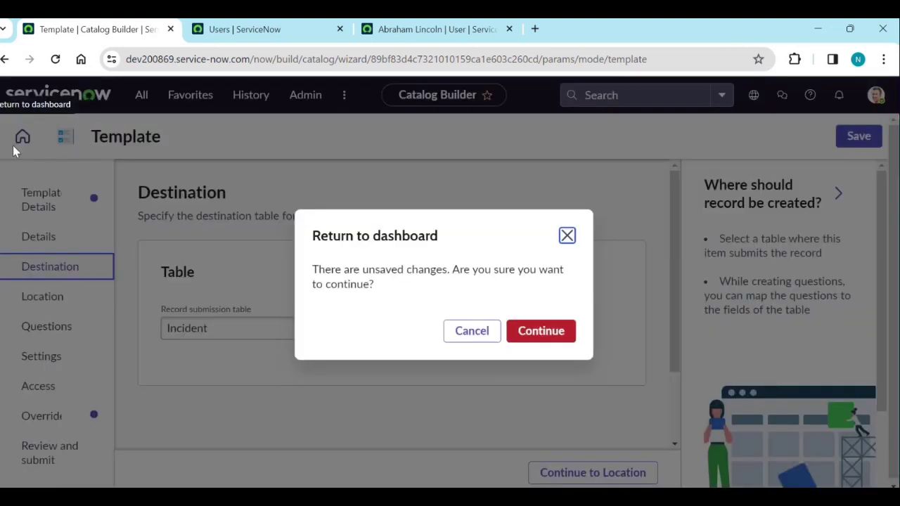
{"action": "left_click", "coordinate": [540, 331]}
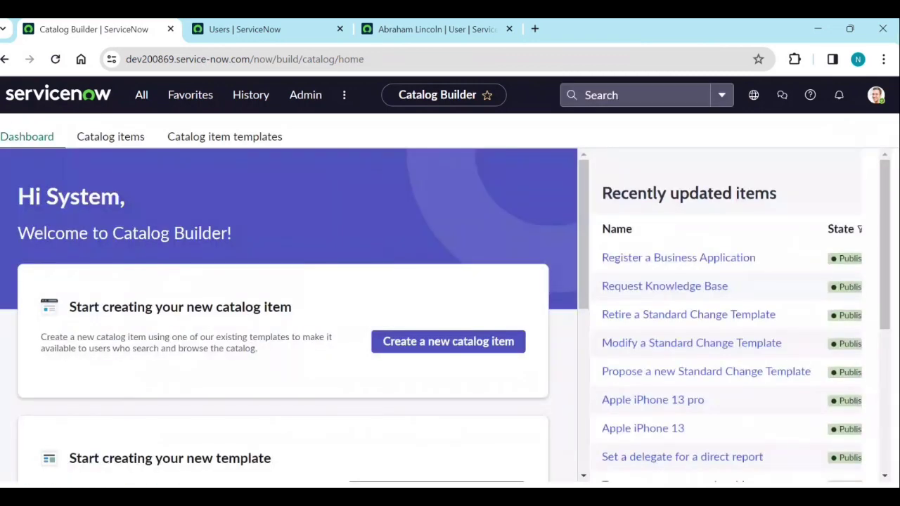
- Impersonate the recently impersonated user whose user record is open in the third browser tab
{"action": "left_click", "coordinate": [876, 95]}
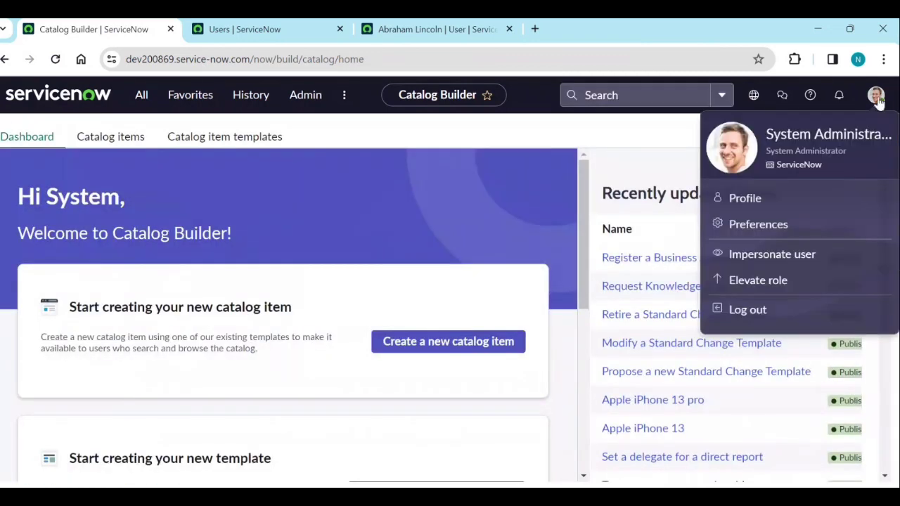
{"action": "left_click", "coordinate": [791, 251]}
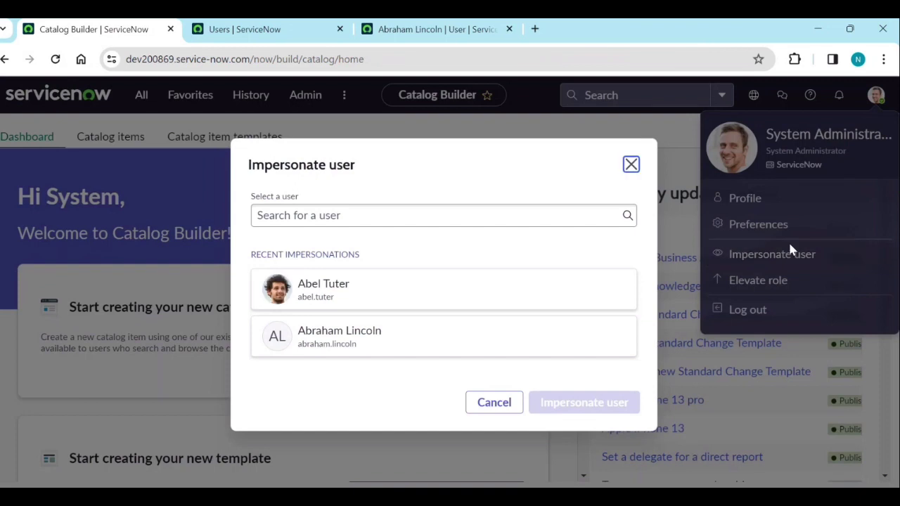
{"action": "left_click", "coordinate": [352, 332]}
{"action": "left_click", "coordinate": [602, 410]}
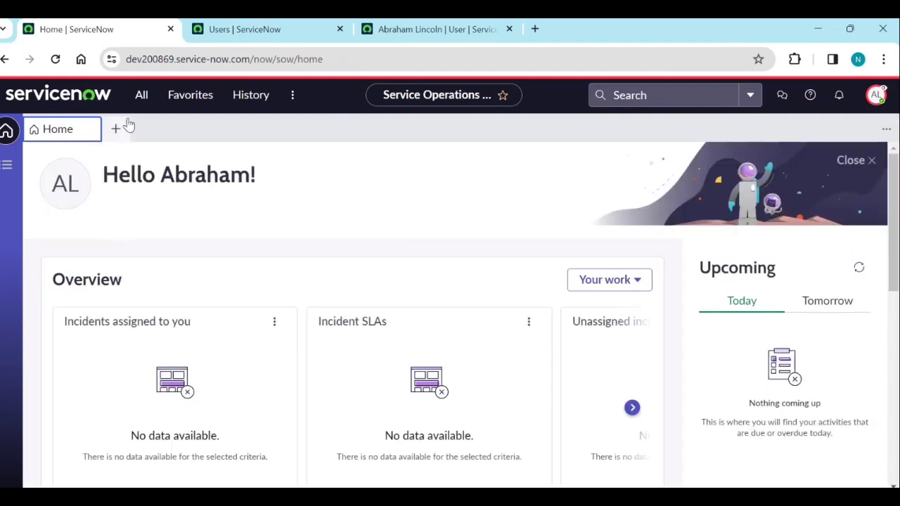
- Open the impersonated user's navigation history to find Catalog Builder
{"action": "left_click", "coordinate": [145, 100]}
{"action": "left_click", "coordinate": [244, 97]}
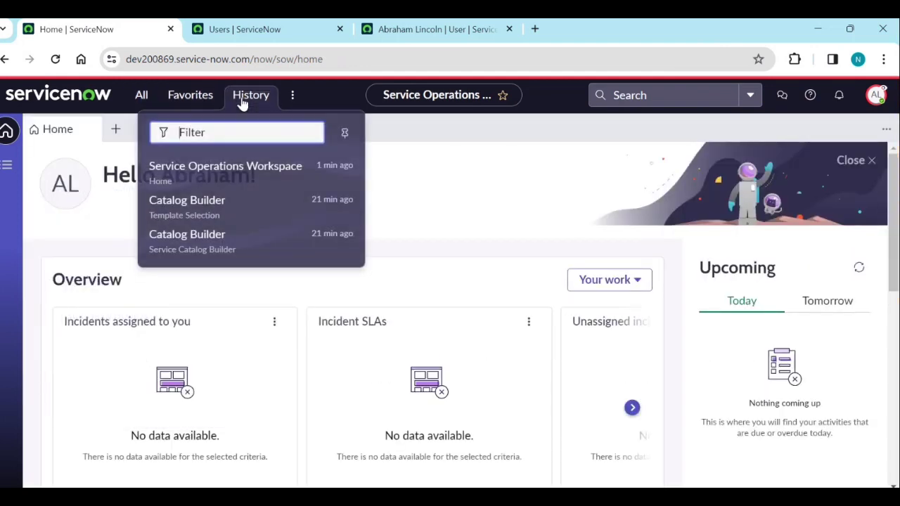
- Open Catalog Builder's template selection and select the Software Services item template
{"action": "left_click", "coordinate": [202, 206]}
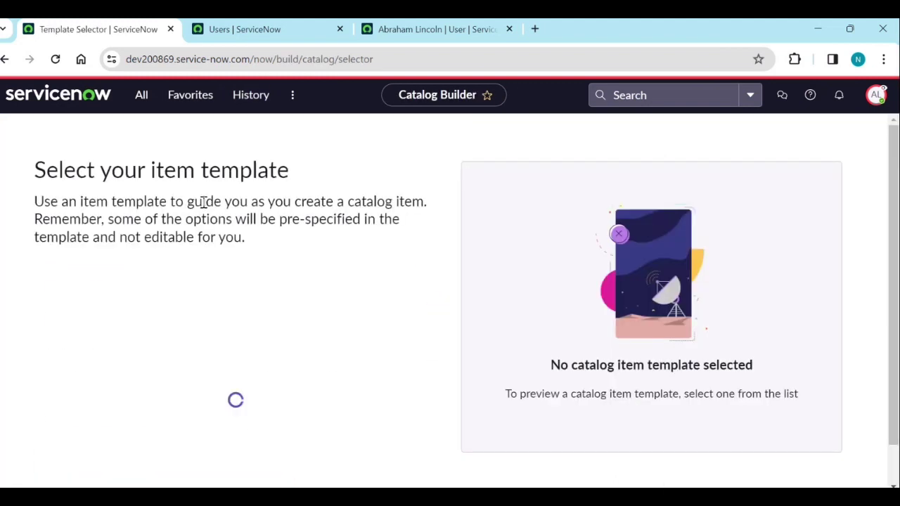
{"action": "scroll", "coordinate": [267, 331], "scroll_direction": "down", "scroll_amount": 1}
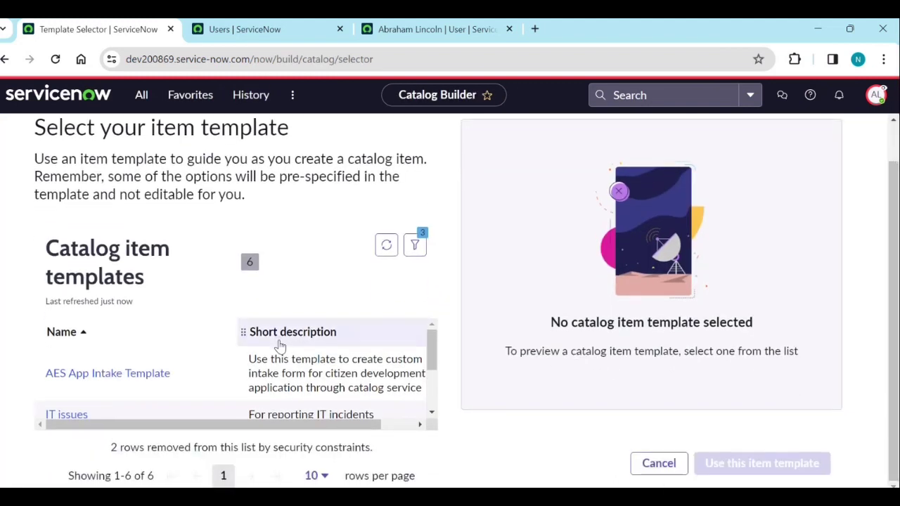
{"action": "scroll", "coordinate": [116, 380], "scroll_direction": "down", "scroll_amount": 1}
{"action": "scroll", "coordinate": [140, 386], "scroll_direction": "down", "scroll_amount": 2}
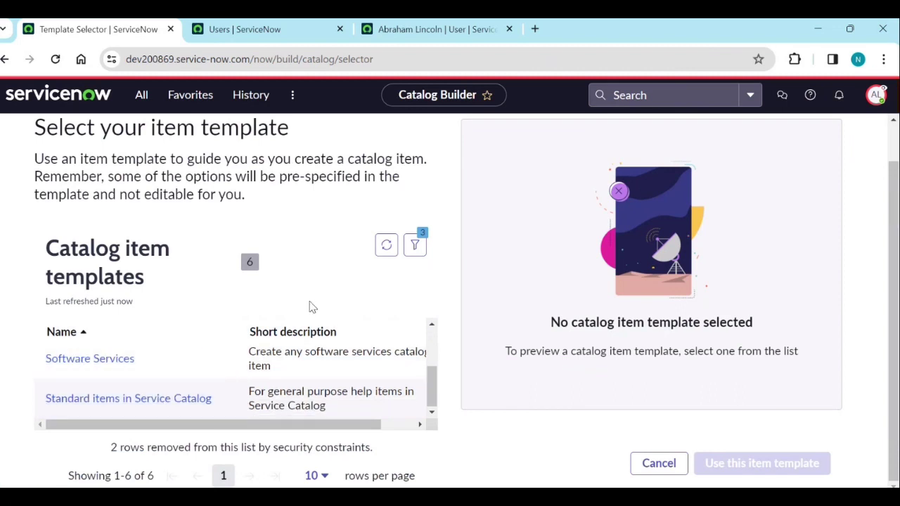
{"action": "left_click", "coordinate": [96, 361]}
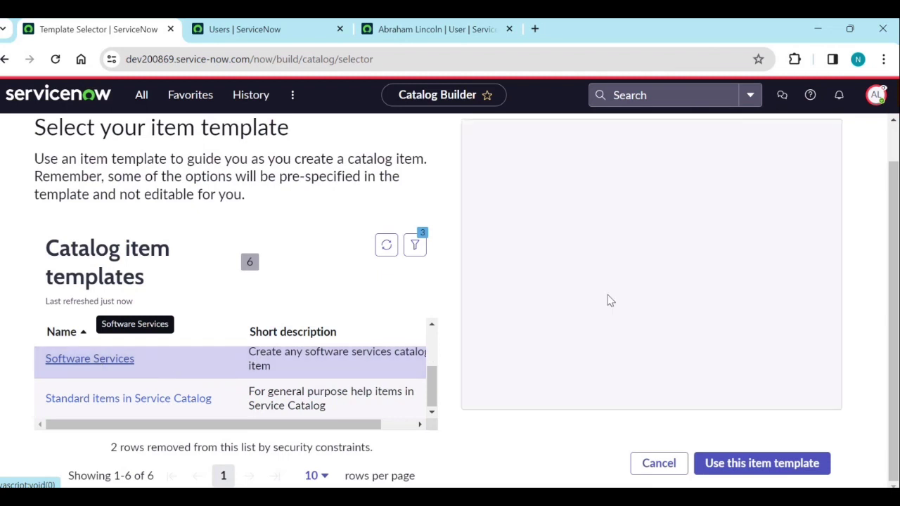
- Review the Software Services template preview through to Fulfillment and create a catalog item from this template
{"action": "scroll", "coordinate": [612, 239], "scroll_direction": "down", "scroll_amount": 1}
{"action": "scroll", "coordinate": [612, 254], "scroll_direction": "down", "scroll_amount": 5}
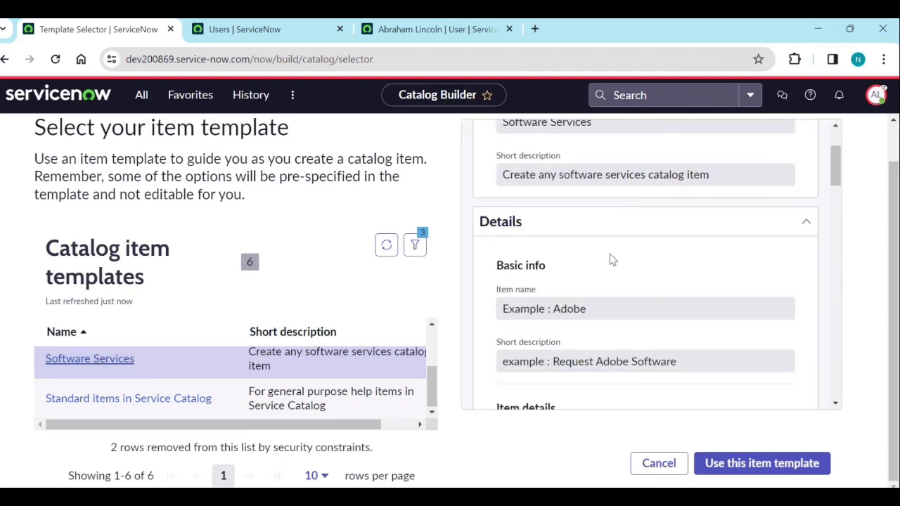
{"action": "scroll", "coordinate": [612, 282], "scroll_direction": "down", "scroll_amount": 8}
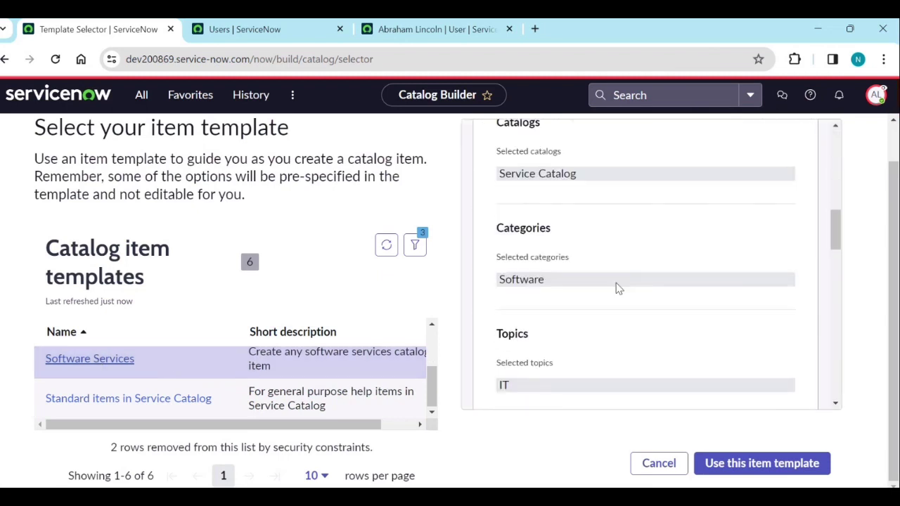
{"action": "scroll", "coordinate": [619, 299], "scroll_direction": "down", "scroll_amount": 4}
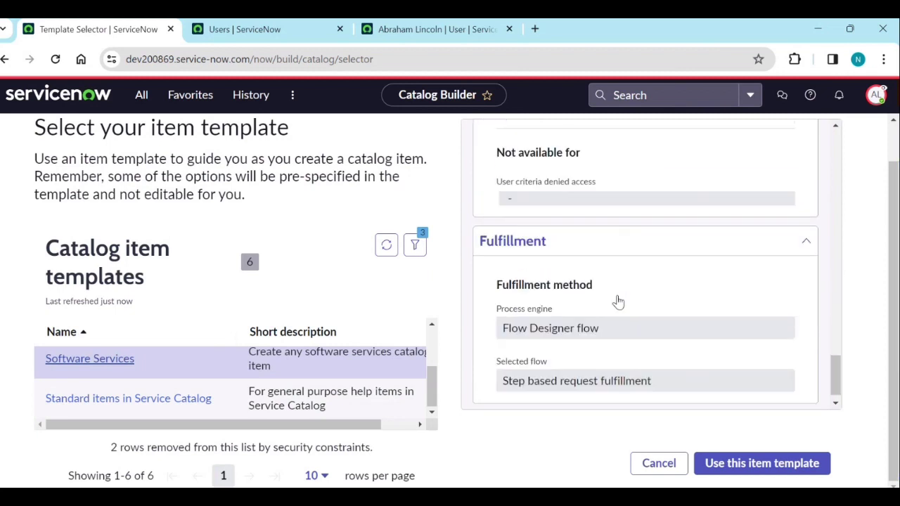
{"action": "left_click", "coordinate": [723, 469]}
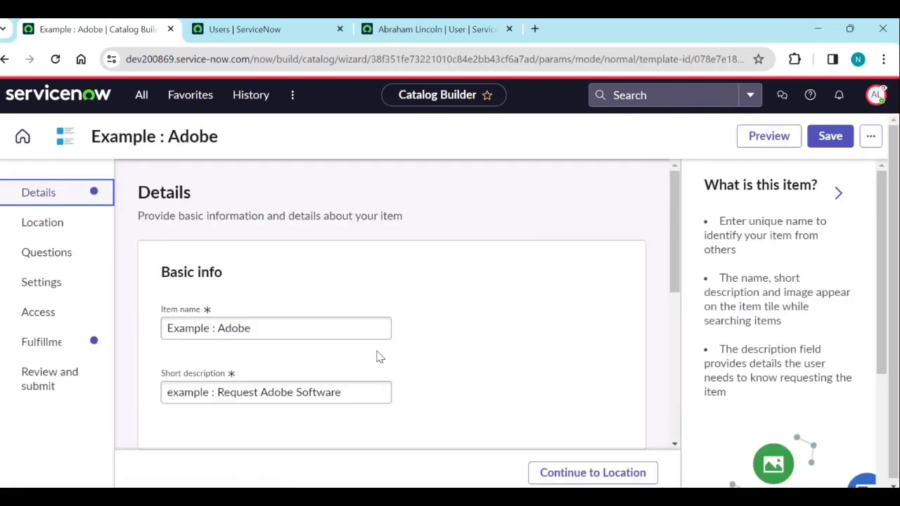
- Set the item name to "Adobe V5" and remove the "example :" prefix from the short description
{"action": "triple_click", "coordinate": [265, 327]}
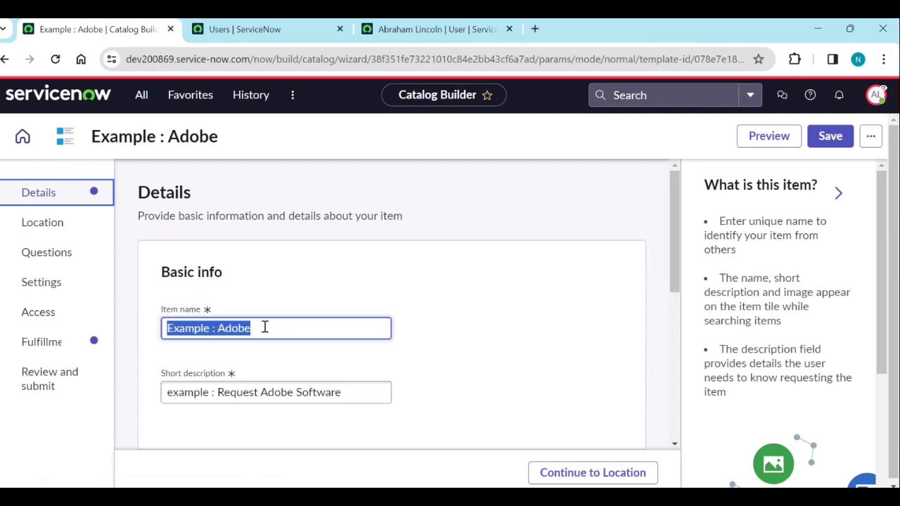
{"action": "type", "text": "Adobe V5"}
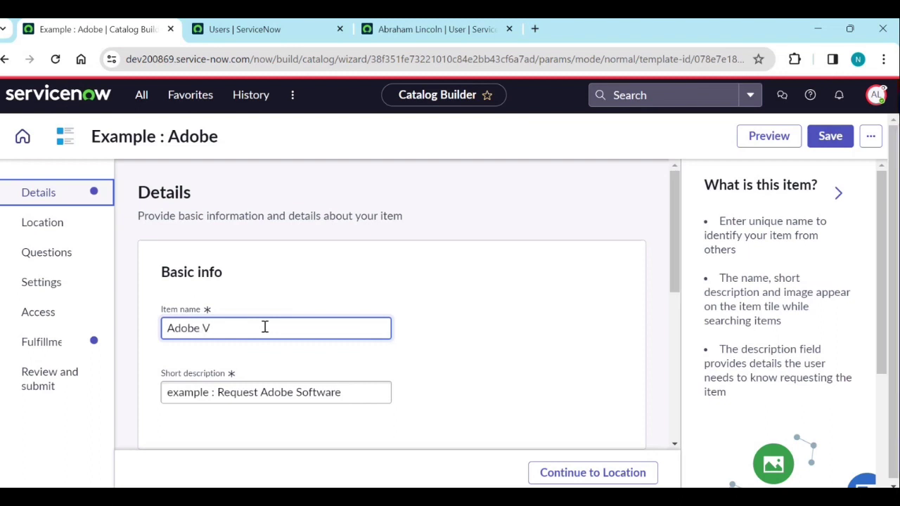
{"action": "left_click", "coordinate": [218, 393]}
{"action": "key", "text": "BackSpace"}
{"action": "key", "text": "BackSpace"}
{"action": "key", "text": "BackSpace"}
{"action": "key", "text": "BackSpace"}
{"action": "key", "text": "BackSpace"}
{"action": "key", "text": "BackSpace"}
{"action": "key", "text": "BackSpace"}
{"action": "key", "text": "BackSpace"}
{"action": "key", "text": "BackSpace"}
{"action": "key", "text": "BackSpace"}
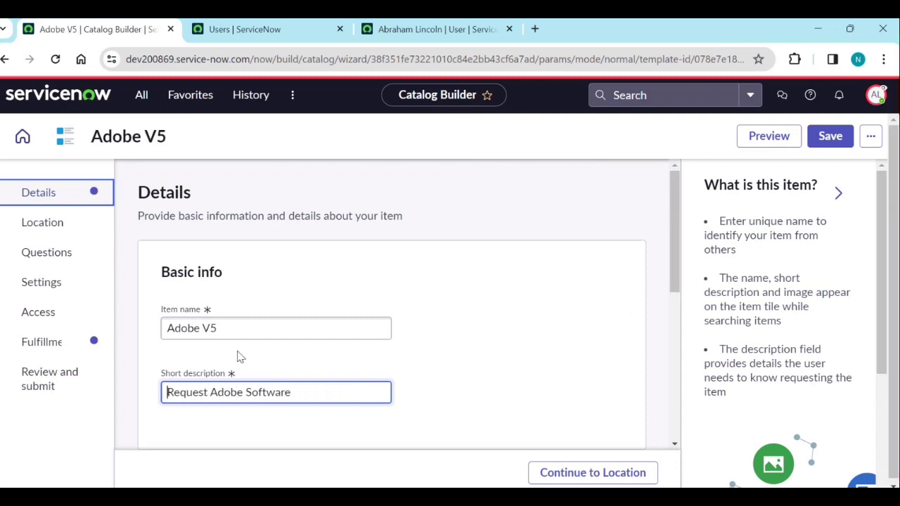
- Replace "Adobe" in the item name so that it reads "7Zip V5"
{"action": "left_click", "coordinate": [200, 328]}
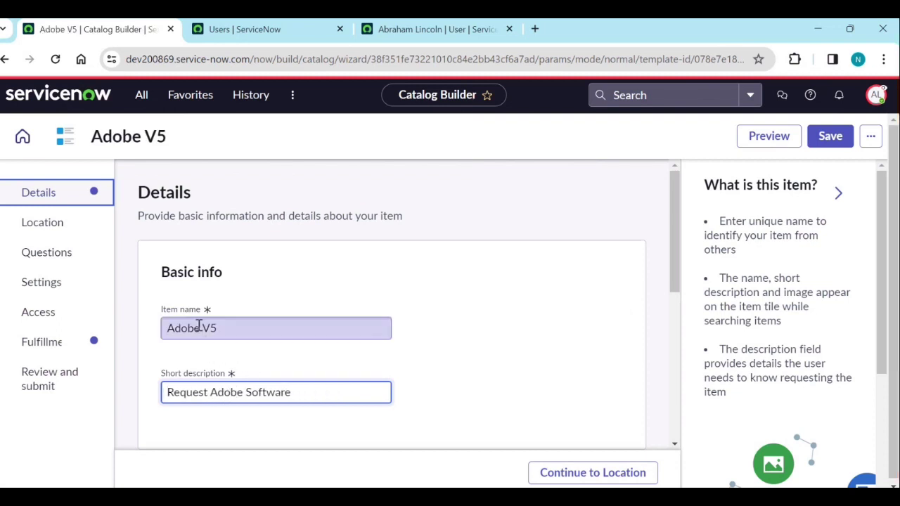
{"action": "left_click_drag", "start_coordinate": [200, 328], "coordinate": [149, 332]}
{"action": "type", "text": "&zip"}
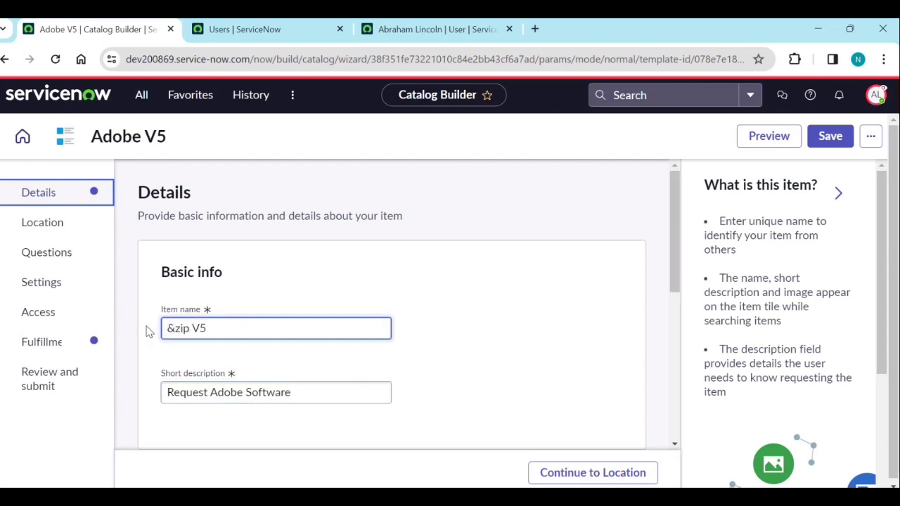
{"action": "key", "text": "BackSpace"}
{"action": "key", "text": "BackSpace"}
{"action": "key", "text": "BackSpace"}
{"action": "key", "text": "BackSpace"}
{"action": "type", "text": "7"}
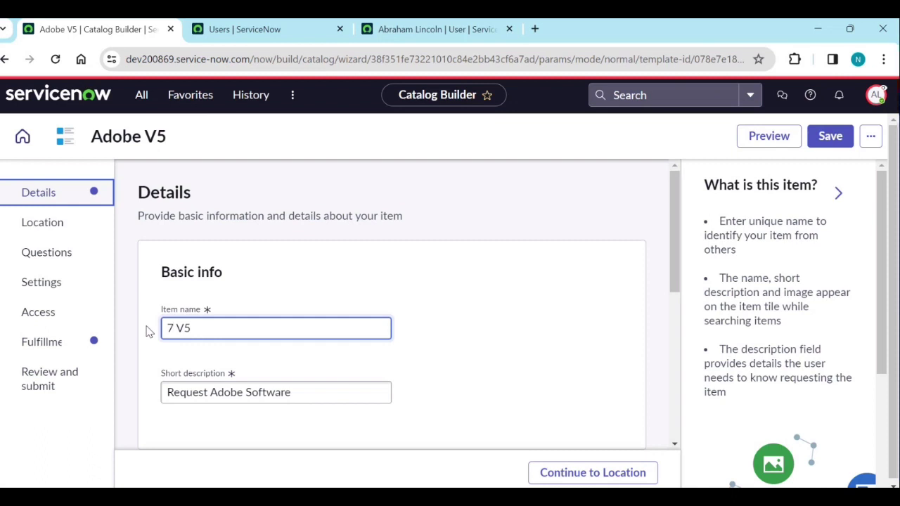
{"action": "type", "text": "Zip"}
- Replace "Adobe" with "7Zip" in the short description
{"action": "double_click", "coordinate": [232, 391]}
{"action": "type", "text": "&"}
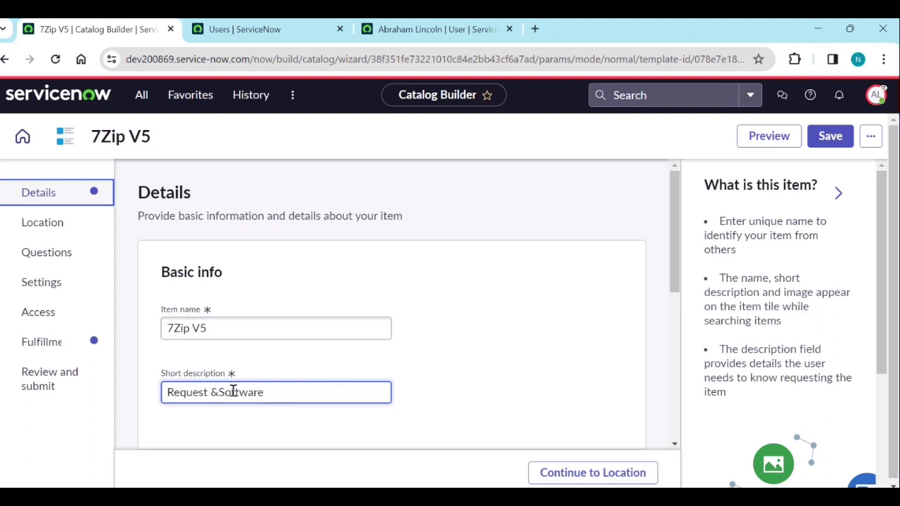
{"action": "key", "text": "BackSpace"}
{"action": "type", "text": "7Zip"}
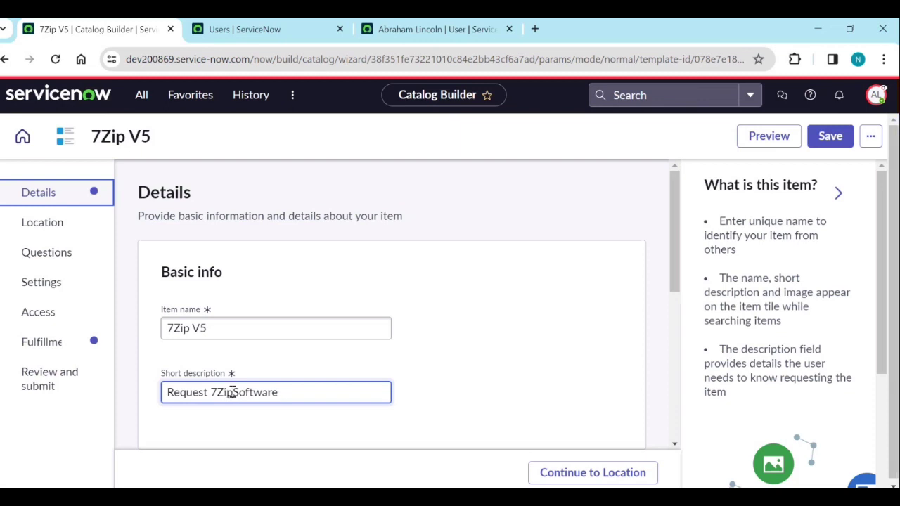
- Continue to the Location section and review the item's catalog, category and topic assignments
{"action": "left_click", "coordinate": [576, 471]}
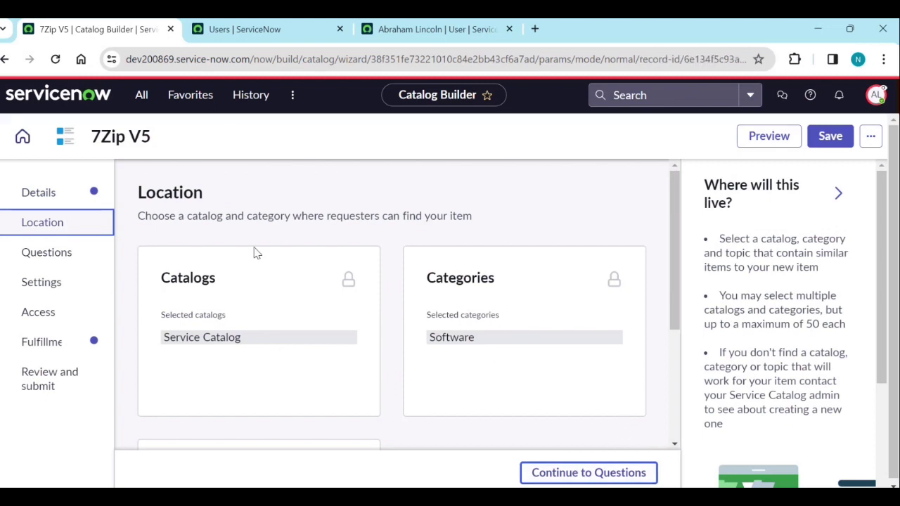
{"action": "scroll", "coordinate": [366, 302], "scroll_direction": "down", "scroll_amount": 3}
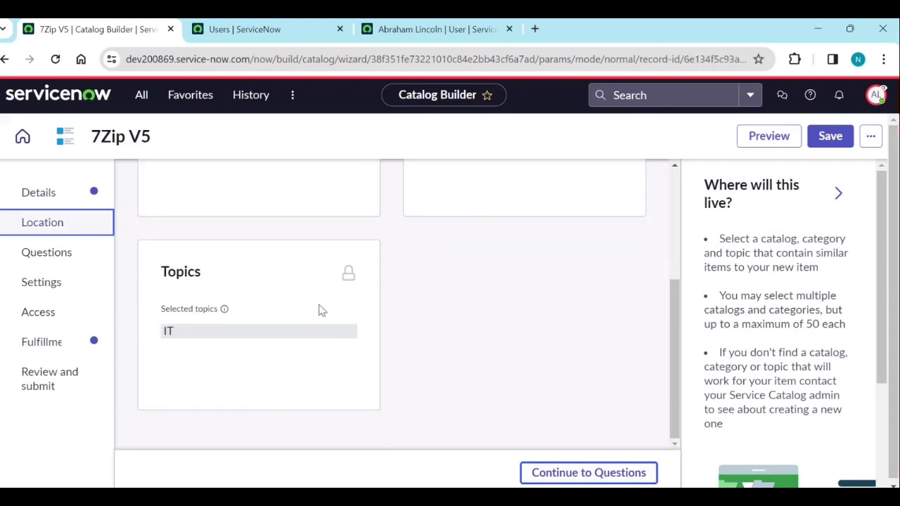
{"action": "scroll", "coordinate": [323, 310], "scroll_direction": "up", "scroll_amount": 3}
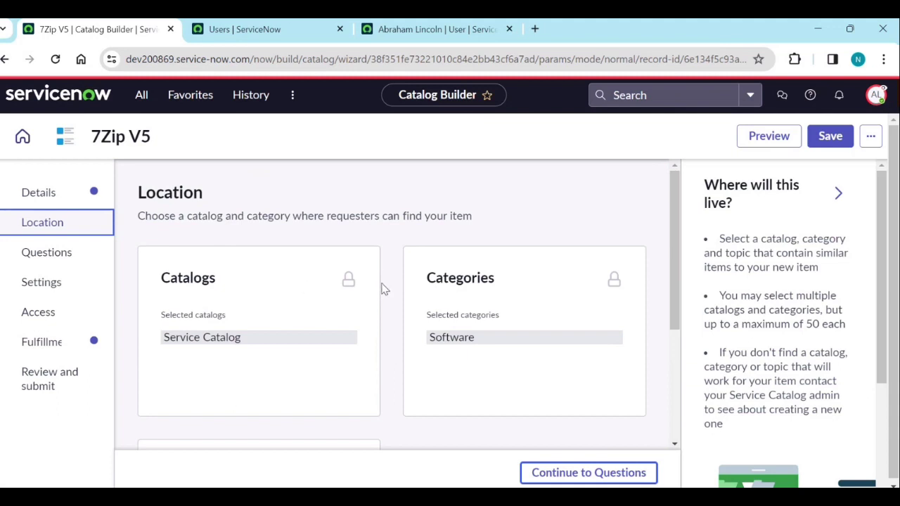
- Continue to the Questions section and look through the questions in the Standard Employee Questions set
{"action": "left_click", "coordinate": [584, 472]}
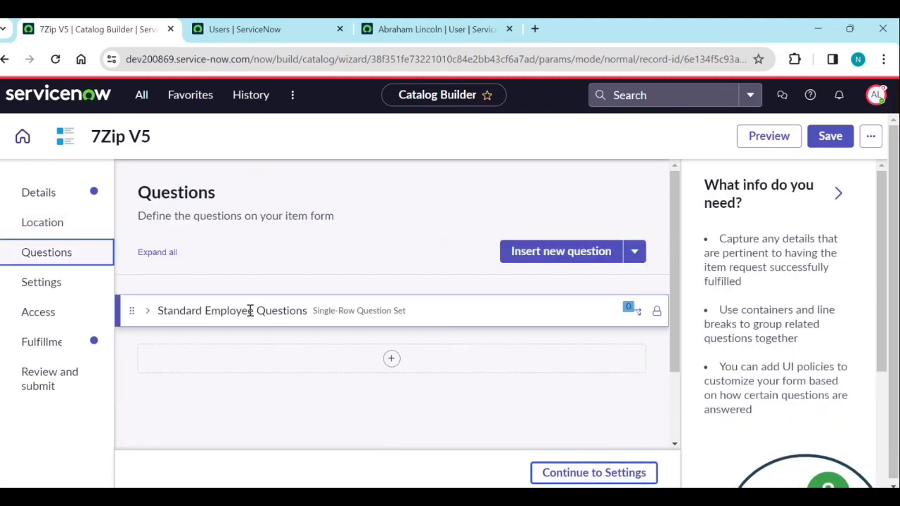
{"action": "left_click", "coordinate": [147, 312]}
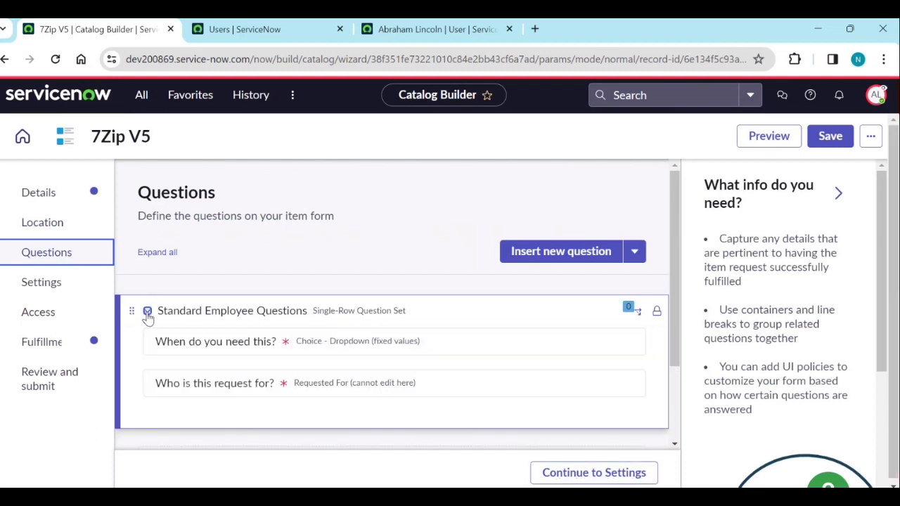
{"action": "left_click", "coordinate": [147, 312]}
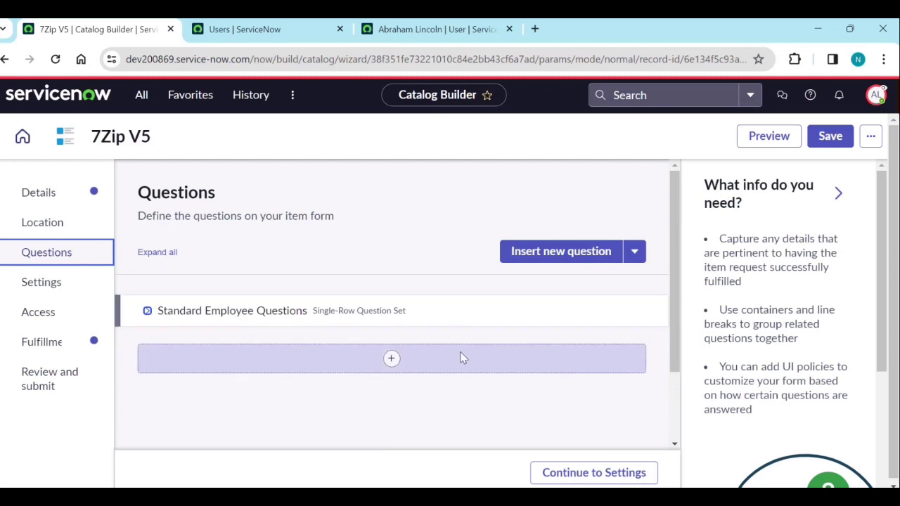
- Check which other form elements can be inserted and start creating a new question
{"action": "left_click", "coordinate": [636, 256]}
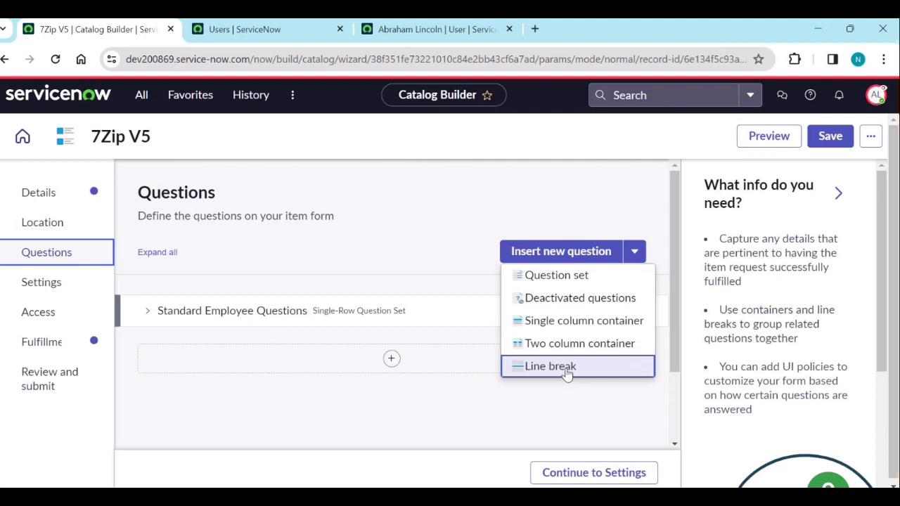
{"action": "left_click", "coordinate": [540, 253]}
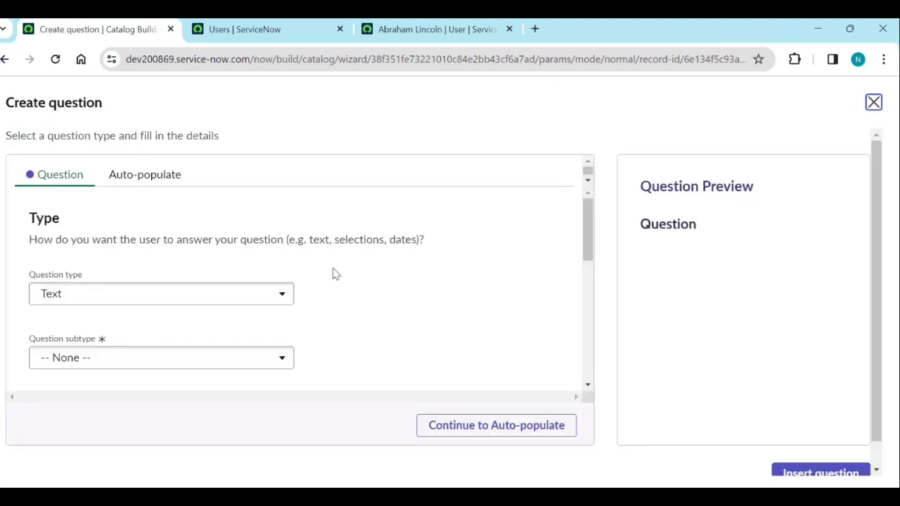
{"action": "scroll", "coordinate": [292, 281], "scroll_direction": "down", "scroll_amount": 2}
{"action": "scroll", "coordinate": [293, 312], "scroll_direction": "up", "scroll_amount": 2}
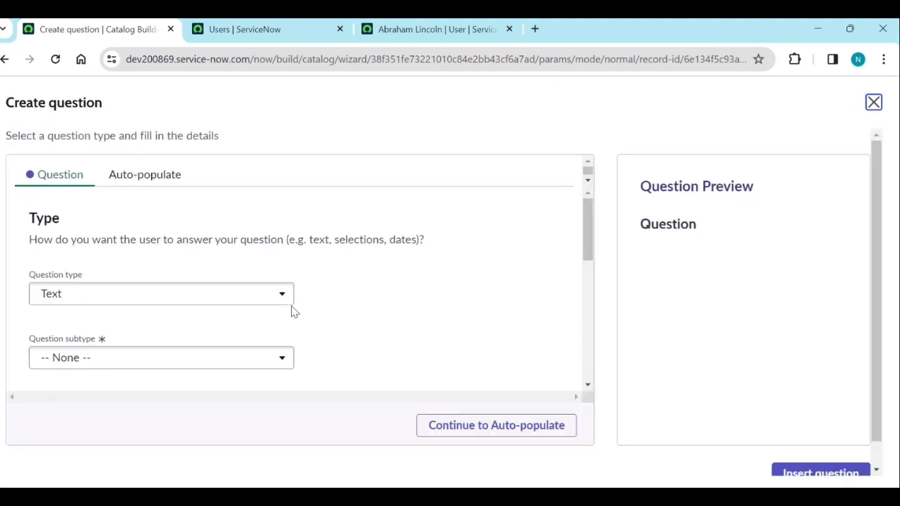
- Examine the available question types and the subtypes offered for a Text question
{"action": "left_click", "coordinate": [139, 302]}
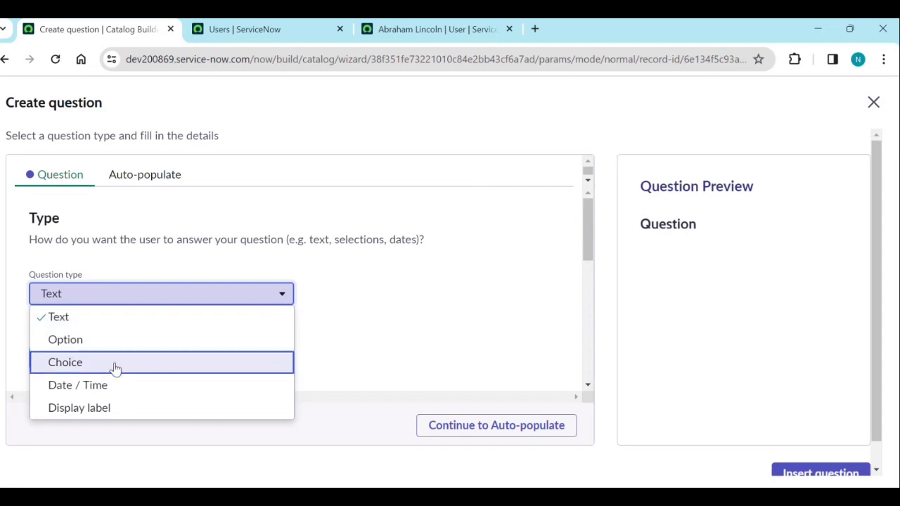
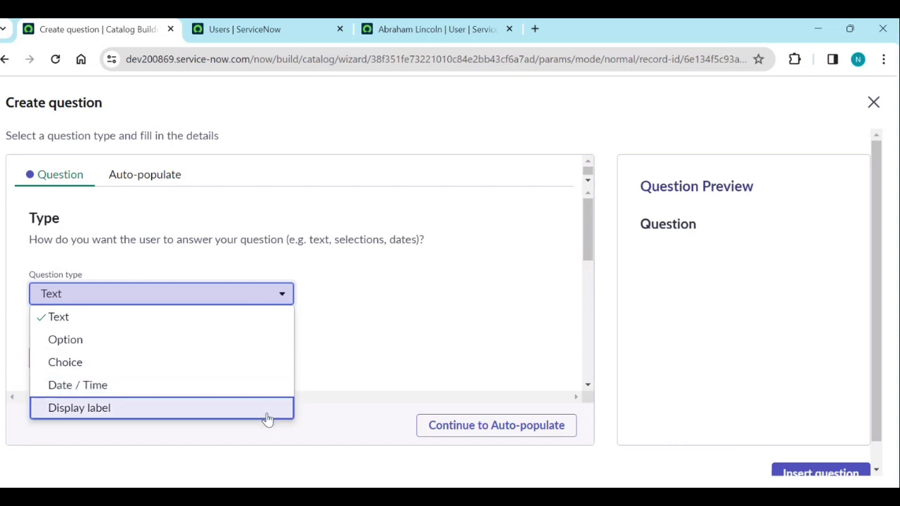
{"action": "left_click", "coordinate": [476, 345]}
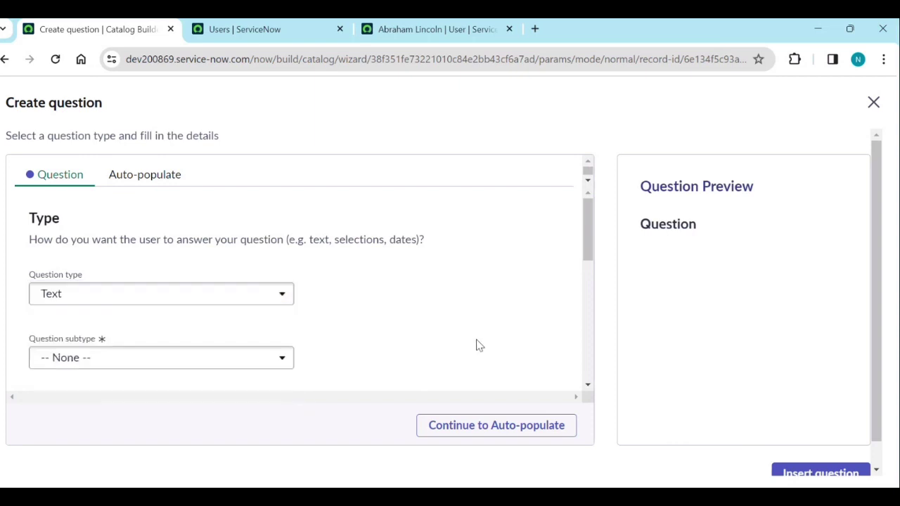
{"action": "left_click", "coordinate": [198, 301]}
{"action": "left_click", "coordinate": [199, 307]}
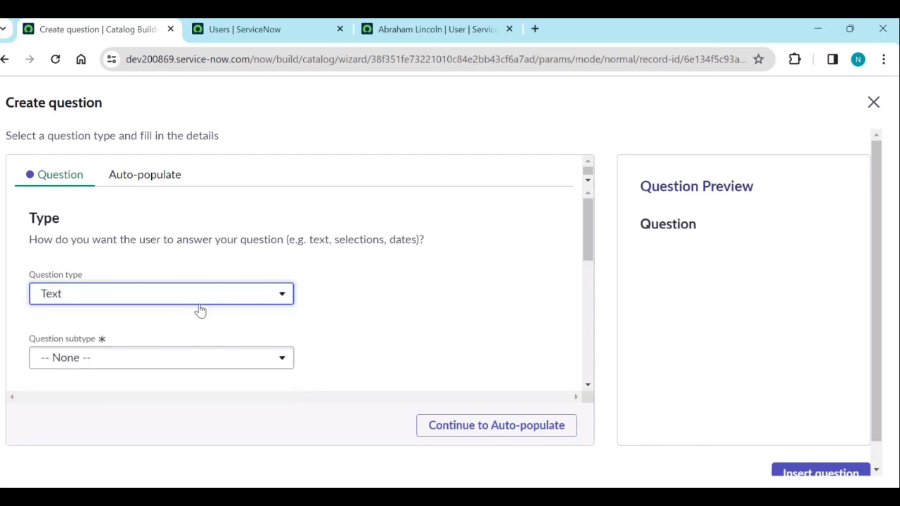
{"action": "scroll", "coordinate": [200, 310], "scroll_direction": "down", "scroll_amount": 1}
{"action": "left_click", "coordinate": [200, 294]}
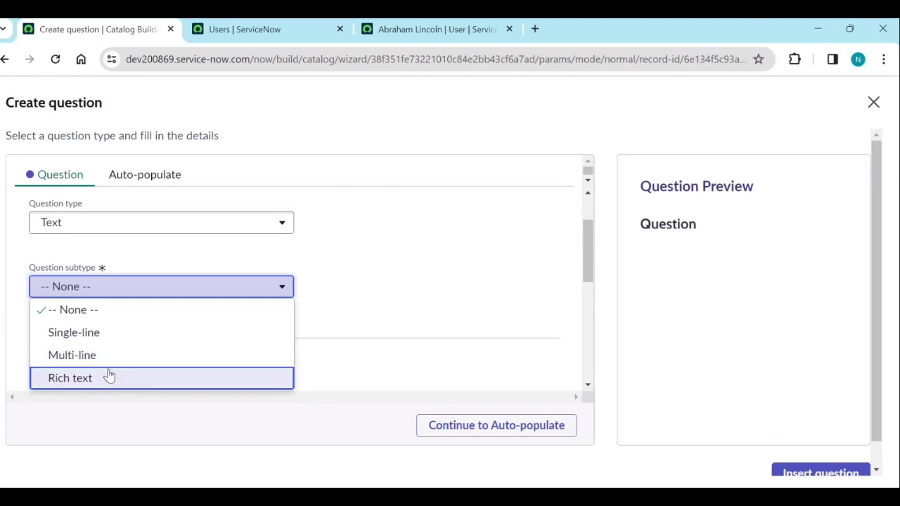
{"action": "left_click", "coordinate": [432, 252]}
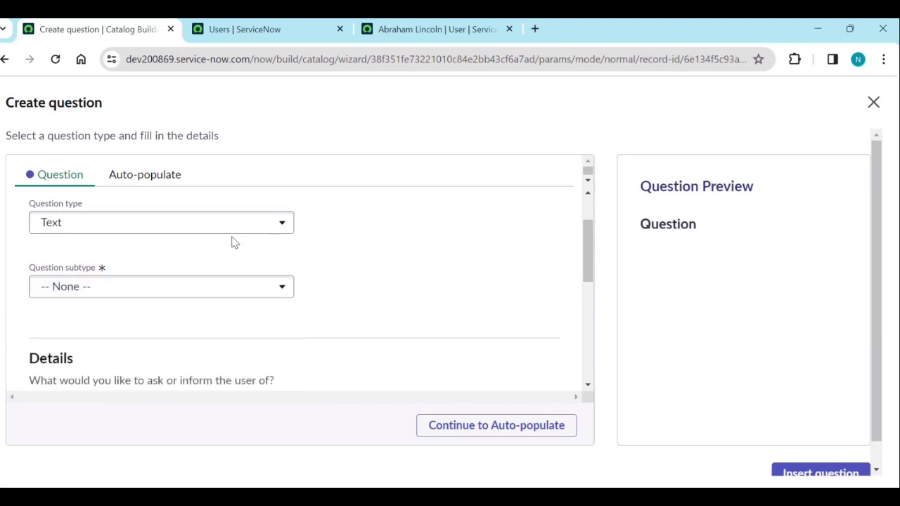
- Set the question type to Option and check its available subtypes
{"action": "left_click", "coordinate": [234, 235]}
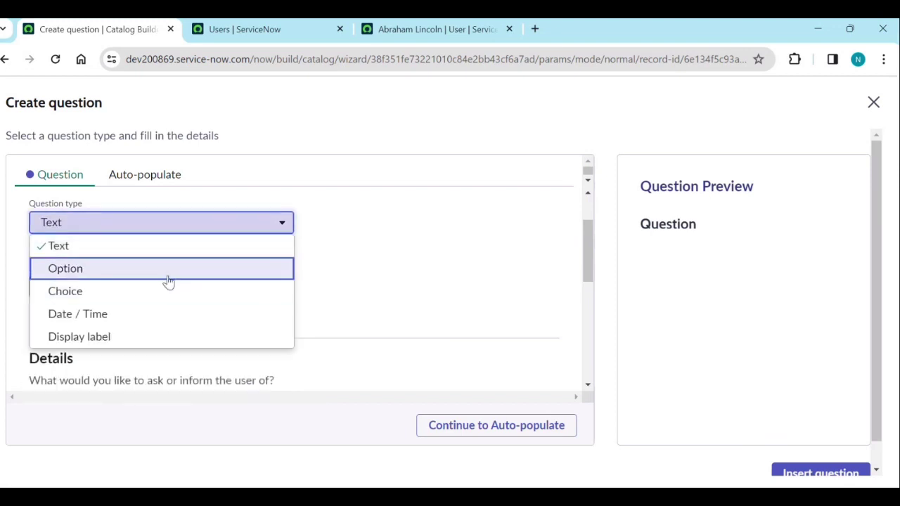
{"action": "left_click", "coordinate": [169, 276]}
{"action": "left_click", "coordinate": [167, 285]}
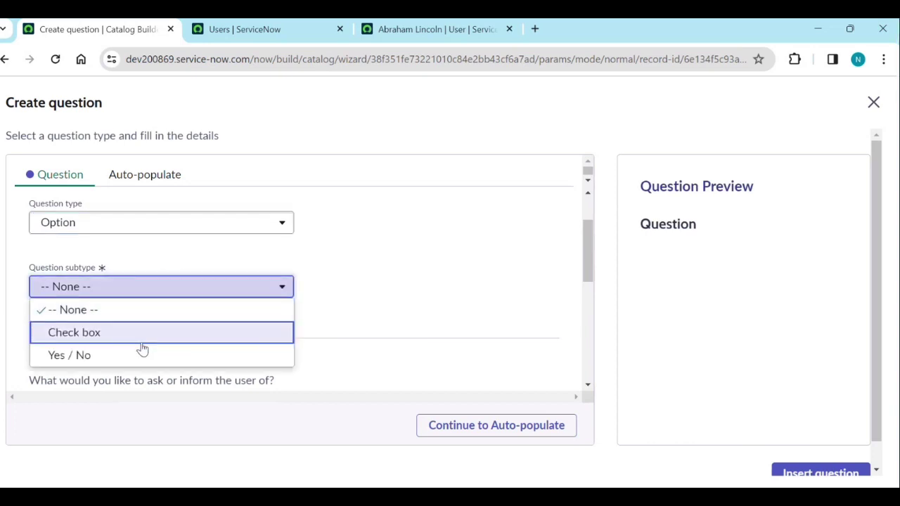
{"action": "left_click", "coordinate": [185, 234]}
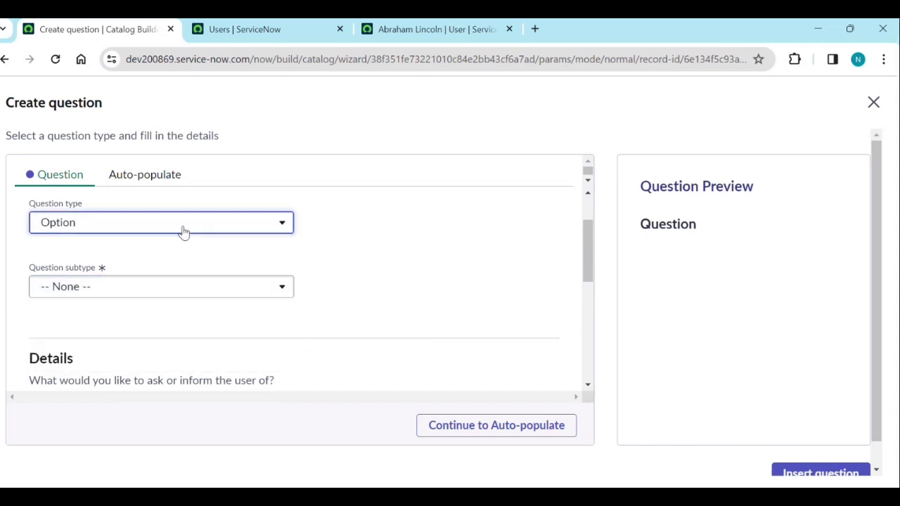
- Examine the subtypes offered for the Date / Time, Display label and Choice question types
{"action": "left_click", "coordinate": [184, 233]}
{"action": "left_click", "coordinate": [126, 316]}
{"action": "left_click", "coordinate": [136, 294]}
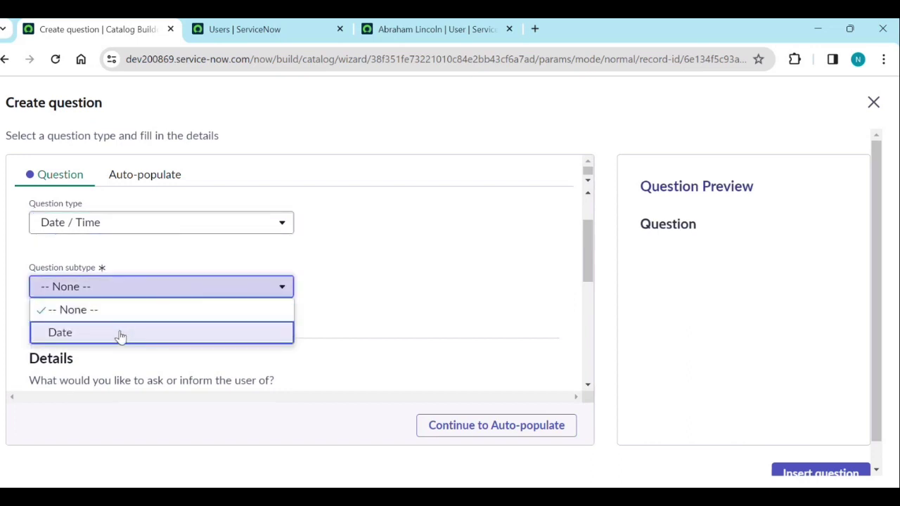
{"action": "left_click", "coordinate": [176, 225]}
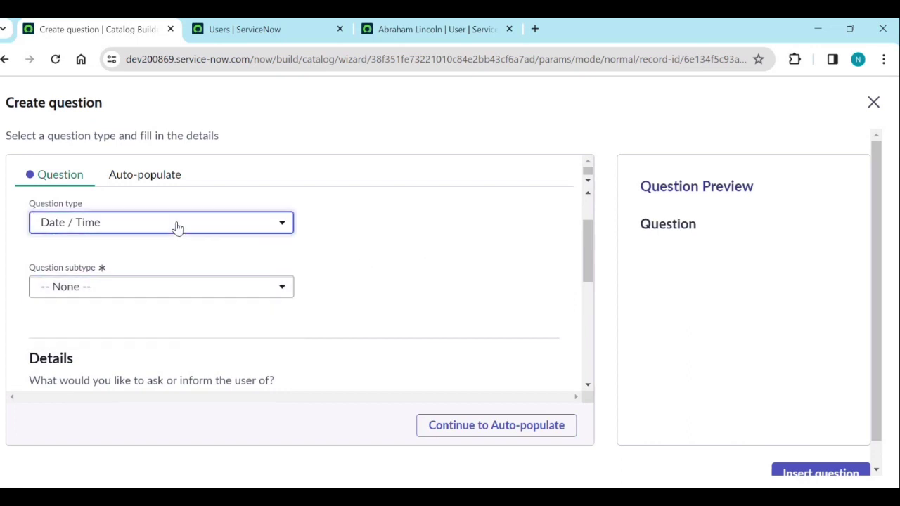
{"action": "left_click", "coordinate": [96, 337]}
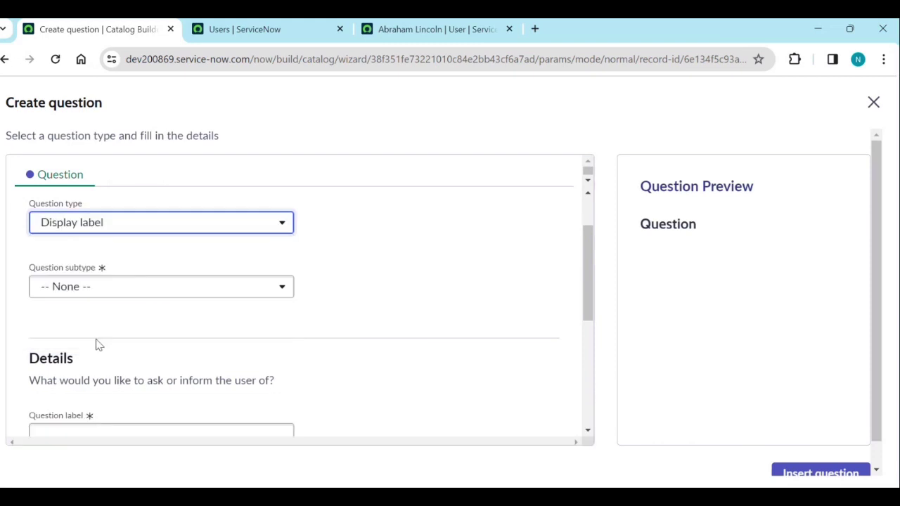
{"action": "left_click", "coordinate": [152, 289]}
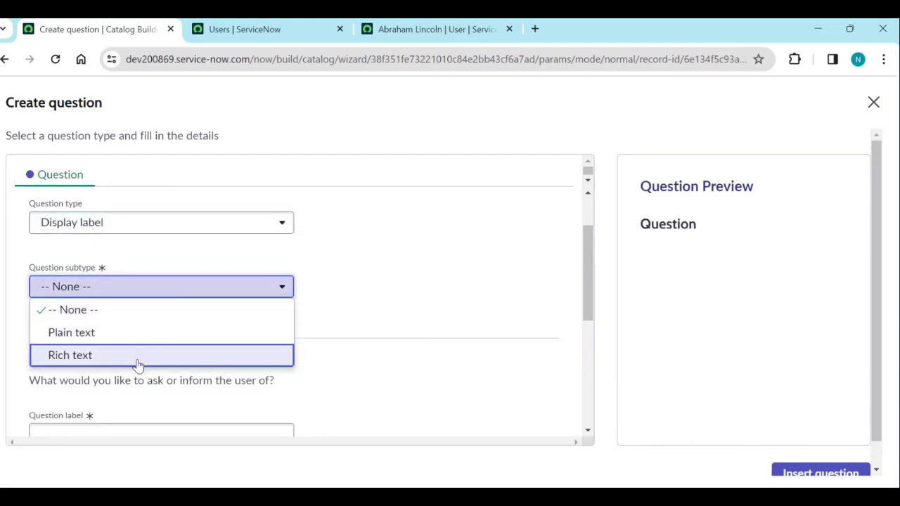
{"action": "left_click", "coordinate": [179, 224]}
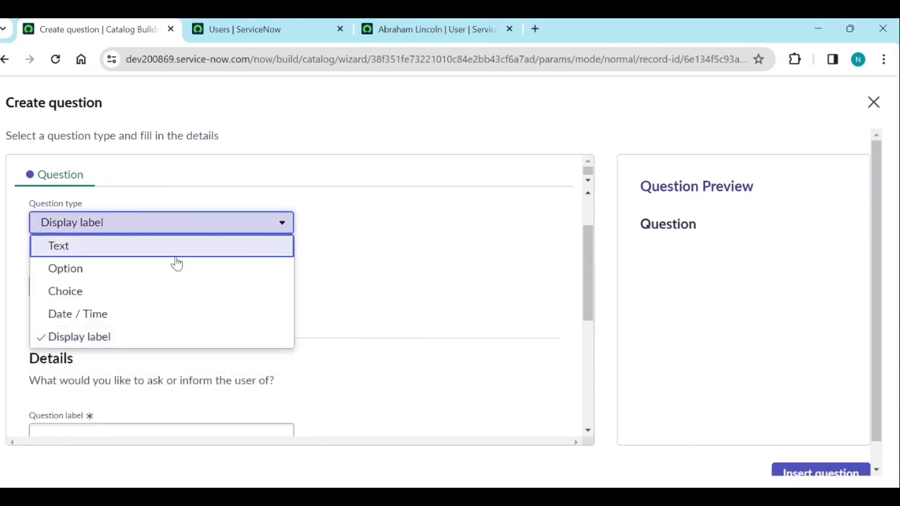
{"action": "left_click", "coordinate": [142, 291]}
{"action": "left_click", "coordinate": [141, 287]}
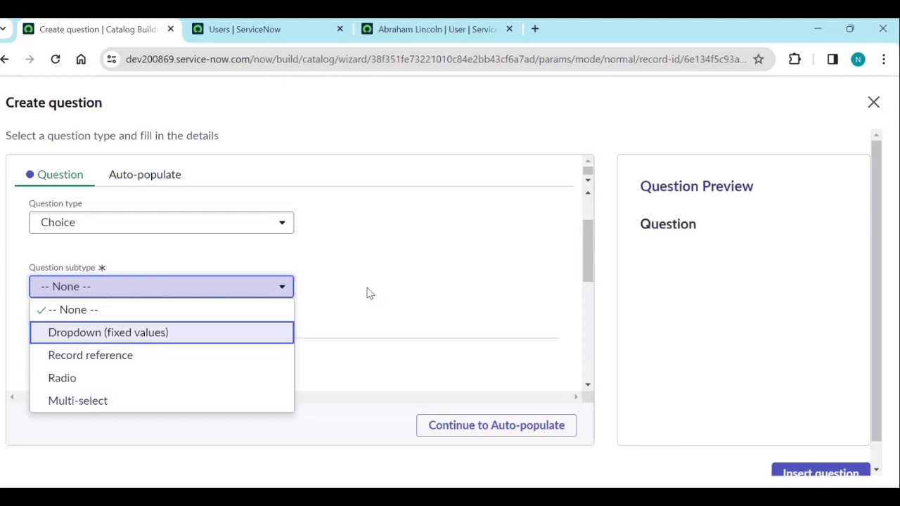
- Set the question type to Text with the Single-line subtype and label the question "Describe why it is needed"
{"action": "left_click", "coordinate": [193, 225]}
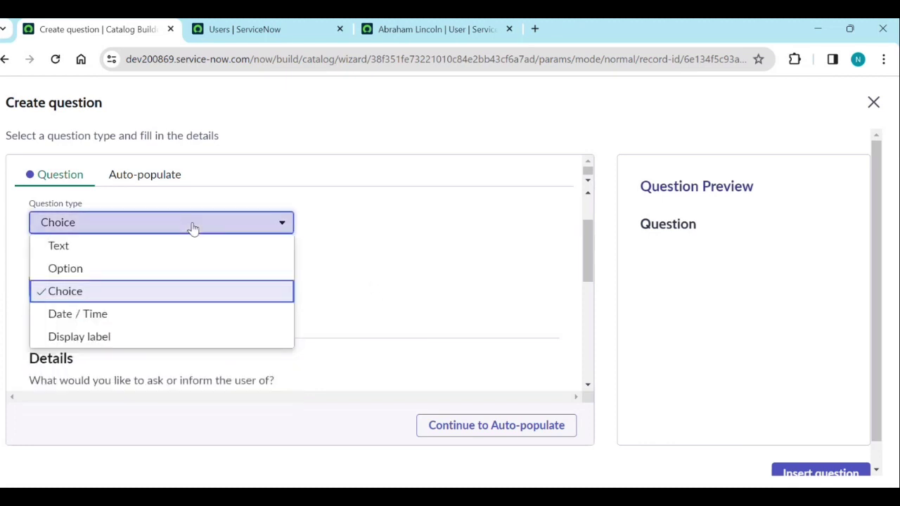
{"action": "left_click", "coordinate": [156, 253]}
{"action": "left_click", "coordinate": [133, 288]}
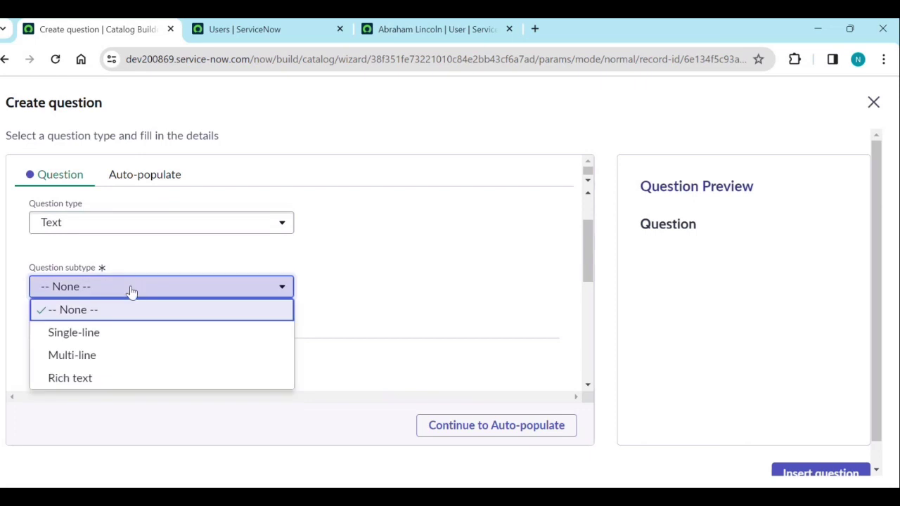
{"action": "left_click", "coordinate": [116, 333]}
{"action": "scroll", "coordinate": [180, 330], "scroll_direction": "down", "scroll_amount": 1}
{"action": "left_click", "coordinate": [113, 370]}
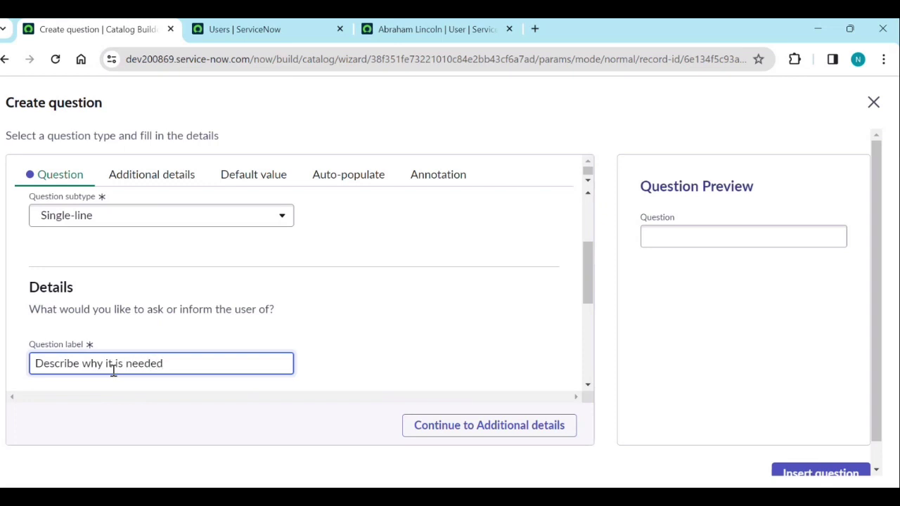
- Change the question subtype to Multi-line and insert the question into the item form
{"action": "left_click", "coordinate": [260, 218]}
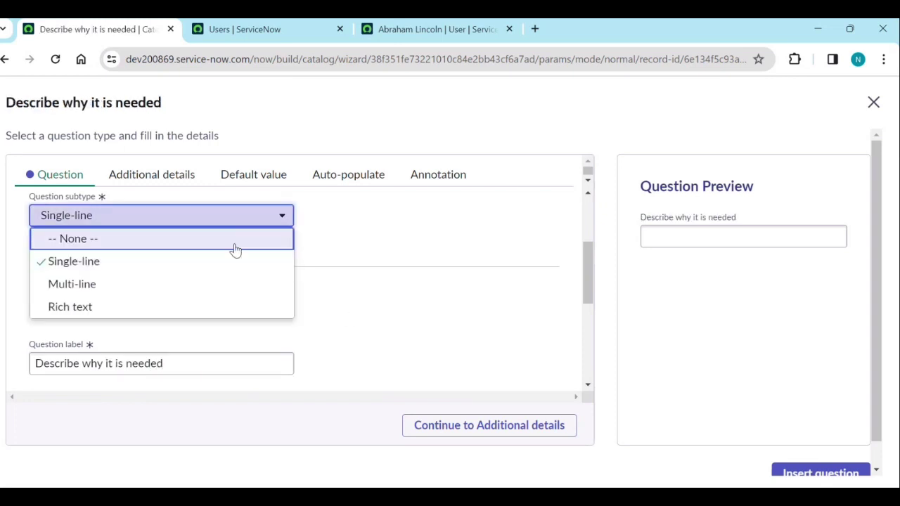
{"action": "left_click", "coordinate": [200, 284]}
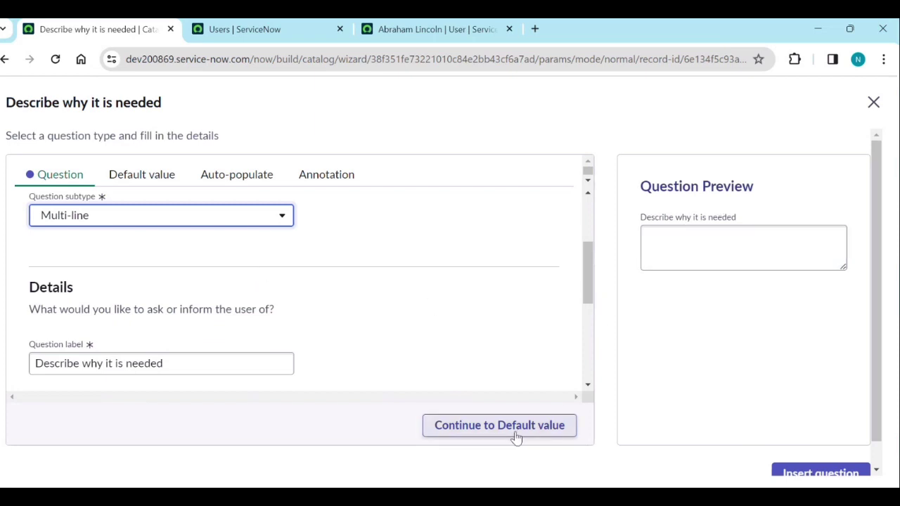
{"action": "scroll", "coordinate": [688, 401], "scroll_direction": "down", "scroll_amount": 1}
{"action": "left_click", "coordinate": [792, 455]}
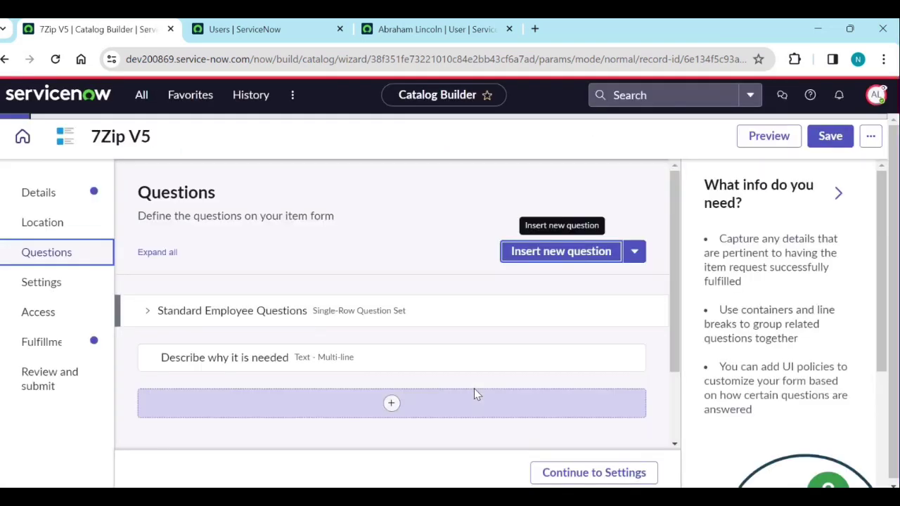
- Insert a two column container titled "Detail Information" below the "Describe why it is needed" question
{"action": "scroll", "coordinate": [433, 355], "scroll_direction": "down", "scroll_amount": 1}
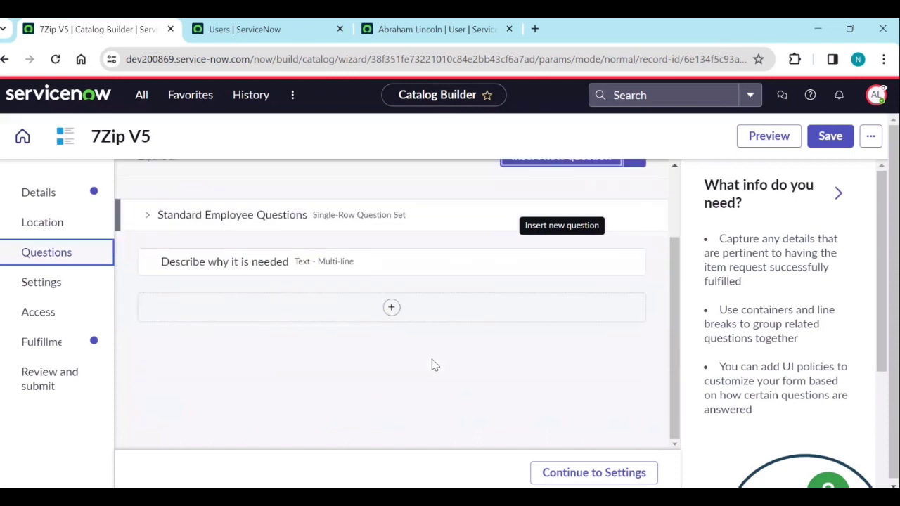
{"action": "left_click", "coordinate": [388, 318]}
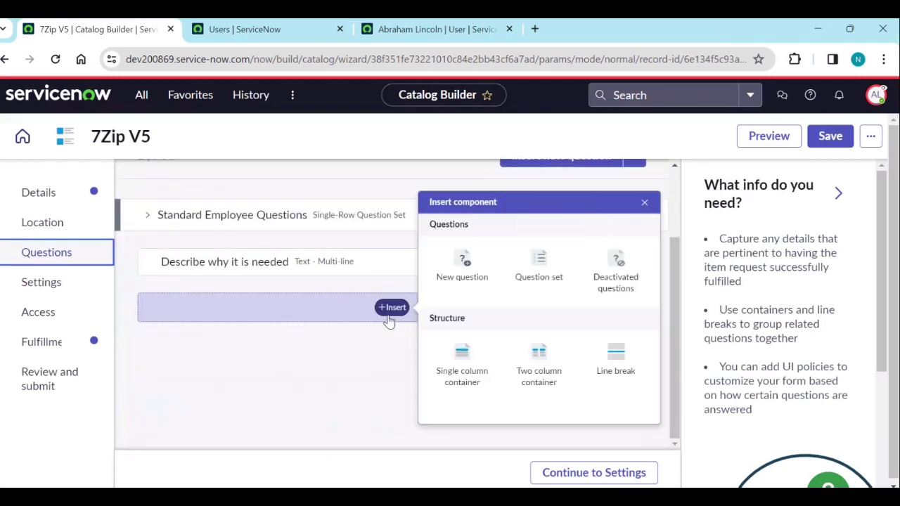
{"action": "left_click", "coordinate": [549, 369]}
{"action": "left_click", "coordinate": [396, 280]}
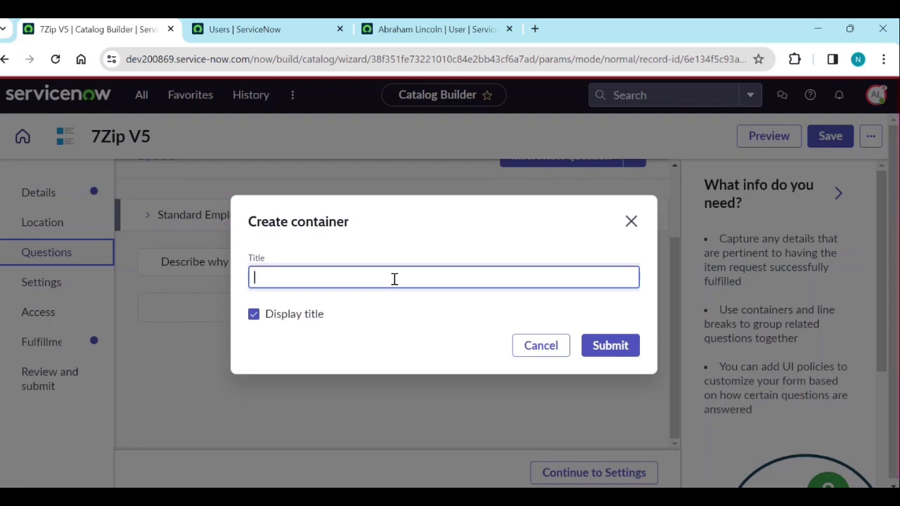
{"action": "type", "text": "WHen"}
{"action": "key", "text": "BackSpace"}
{"action": "key", "text": "BackSpace"}
{"action": "key", "text": "BackSpace"}
{"action": "type", "text": "DetailsInformation"}
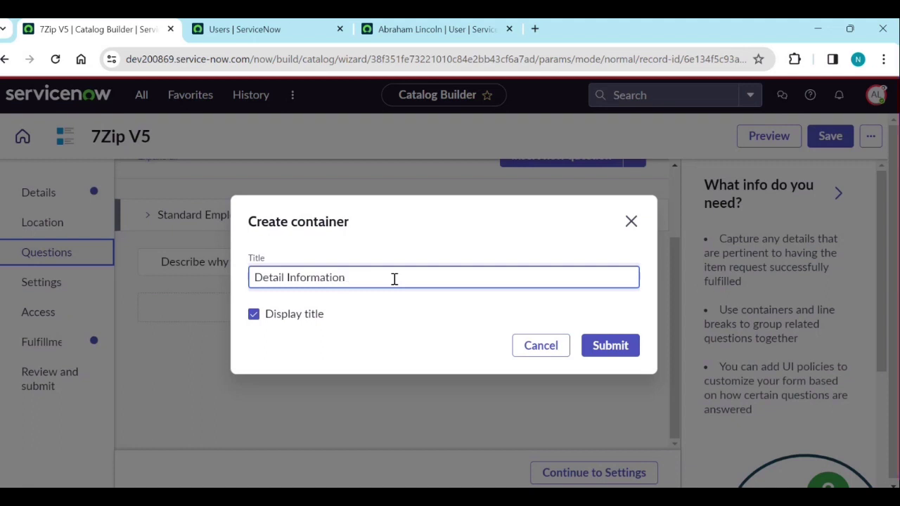
{"action": "left_click", "coordinate": [609, 346]}
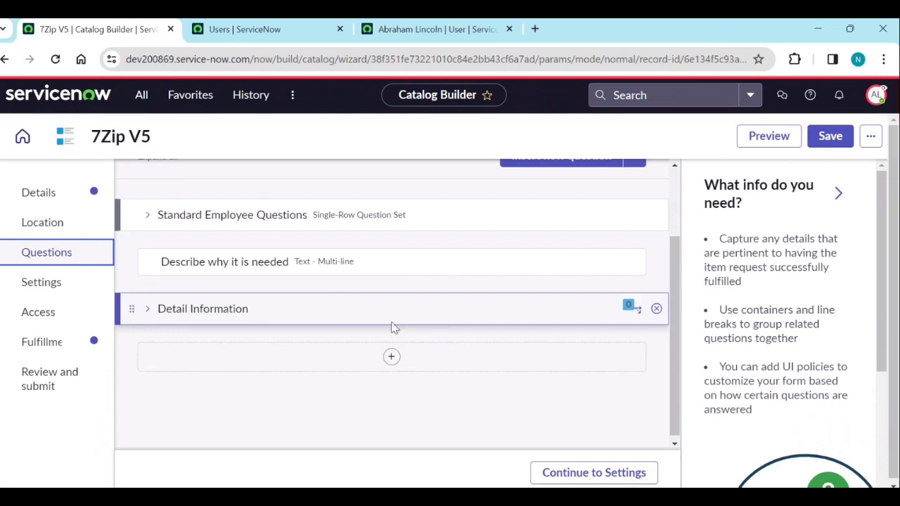
- Start a new question with the type Date / Time and the subtype Date
{"action": "left_click", "coordinate": [391, 358]}
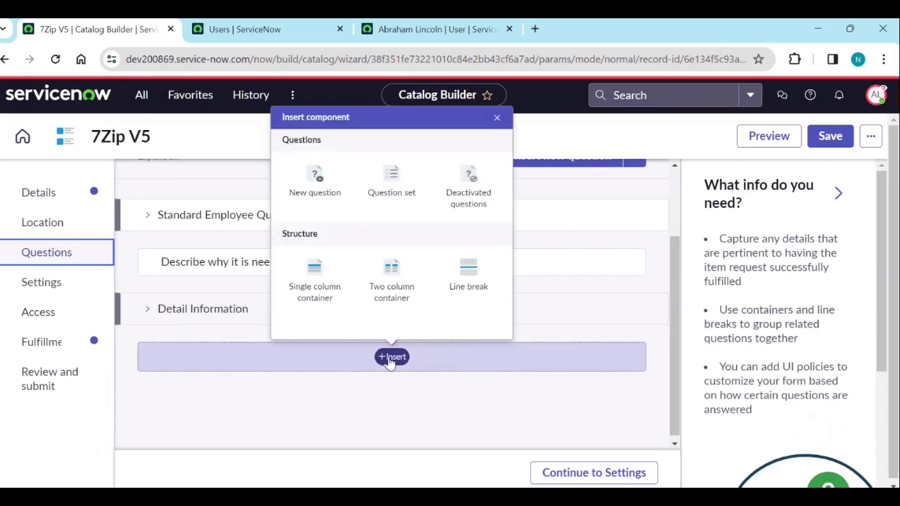
{"action": "left_click", "coordinate": [571, 443]}
{"action": "scroll", "coordinate": [570, 337], "scroll_direction": "up", "scroll_amount": 2}
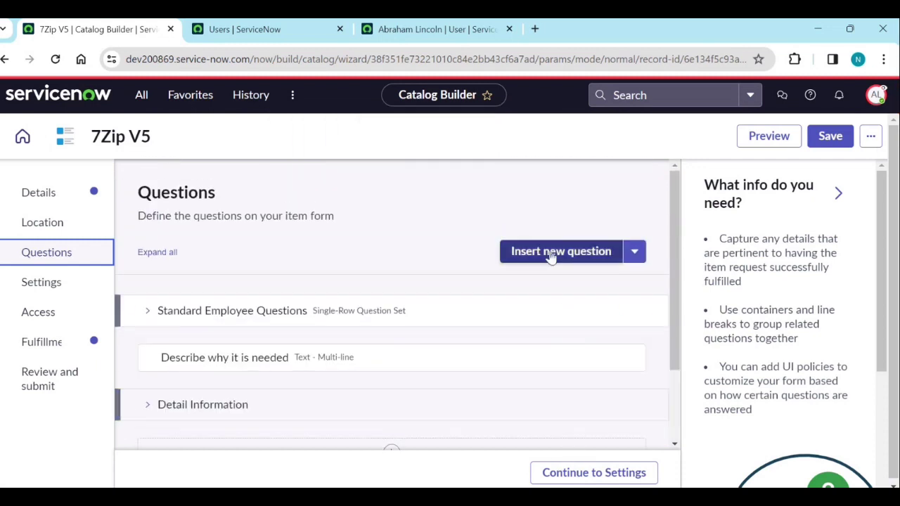
{"action": "left_click", "coordinate": [552, 253]}
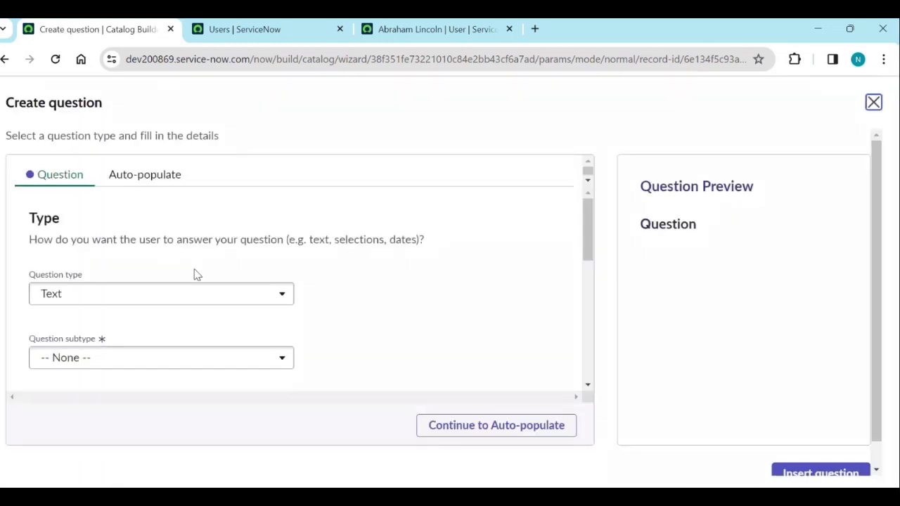
{"action": "left_click", "coordinate": [177, 293]}
{"action": "left_click", "coordinate": [112, 382]}
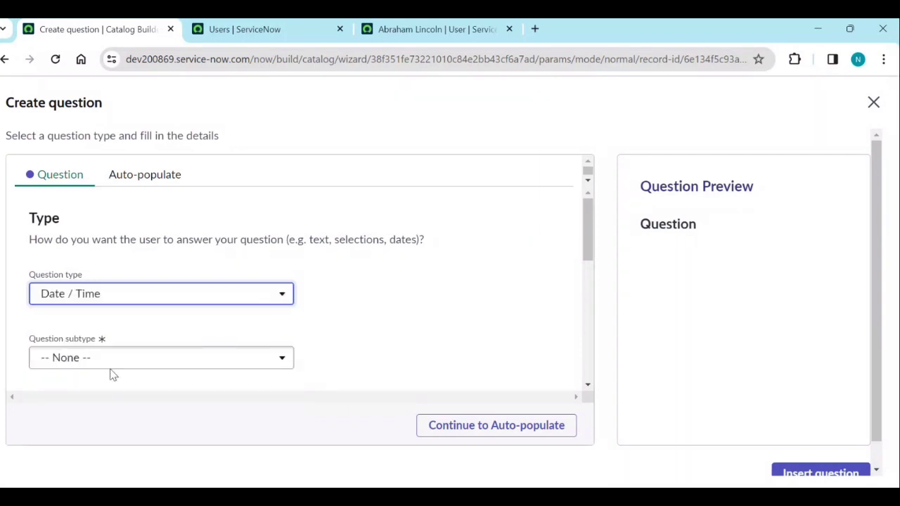
{"action": "left_click", "coordinate": [109, 363]}
{"action": "left_click", "coordinate": [97, 407]}
- Label the date question "When it is needed" and make it mandatory
{"action": "scroll", "coordinate": [189, 360], "scroll_direction": "down", "scroll_amount": 2}
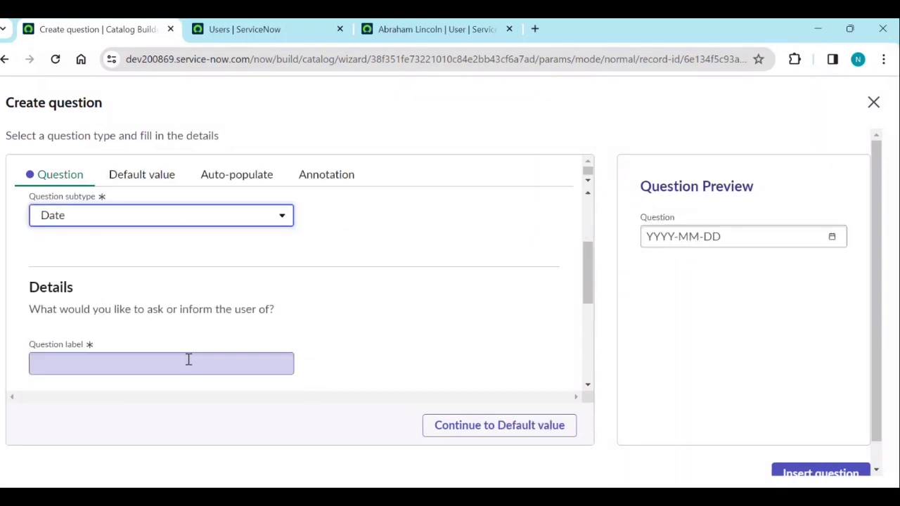
{"action": "scroll", "coordinate": [123, 359], "scroll_direction": "down", "scroll_amount": 1}
{"action": "left_click", "coordinate": [99, 292]}
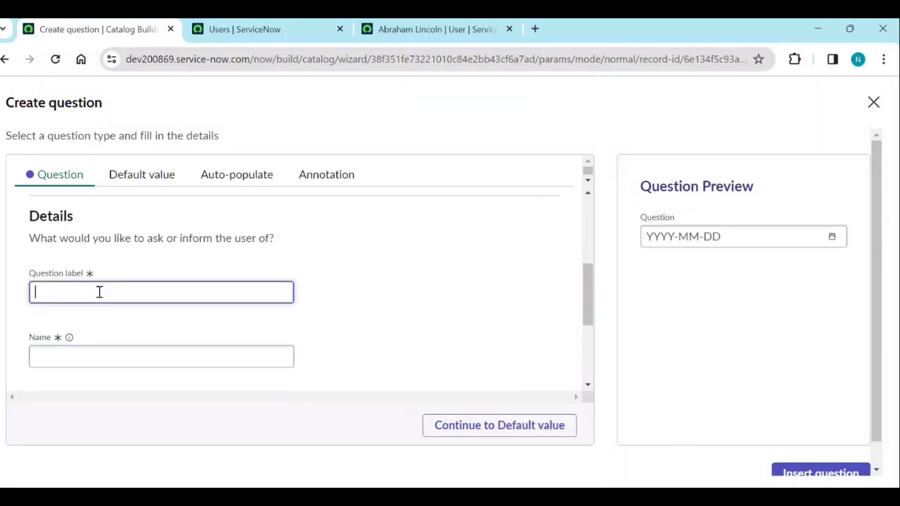
{"action": "type", "text": "When it is nee"}
{"action": "type", "text": "ded"}
{"action": "scroll", "coordinate": [354, 348], "scroll_direction": "down", "scroll_amount": 1}
{"action": "left_click", "coordinate": [438, 306]}
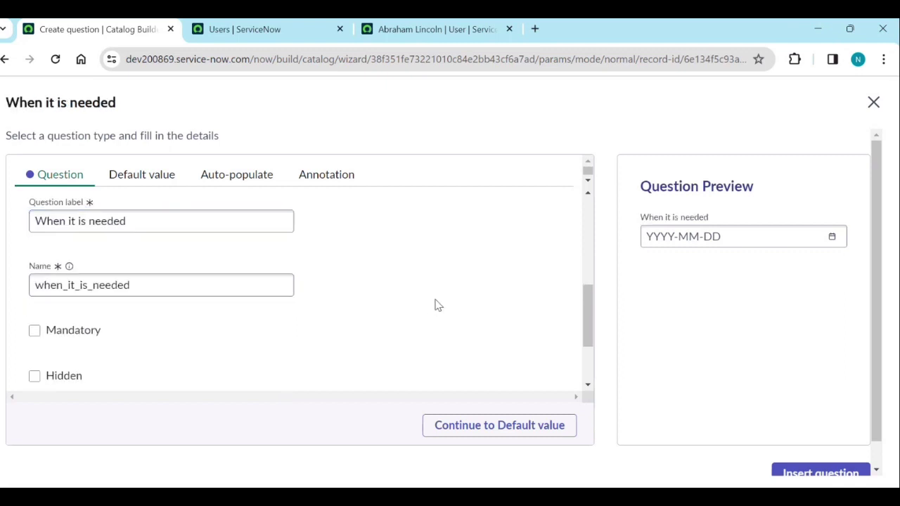
{"action": "scroll", "coordinate": [175, 310], "scroll_direction": "down", "scroll_amount": 1}
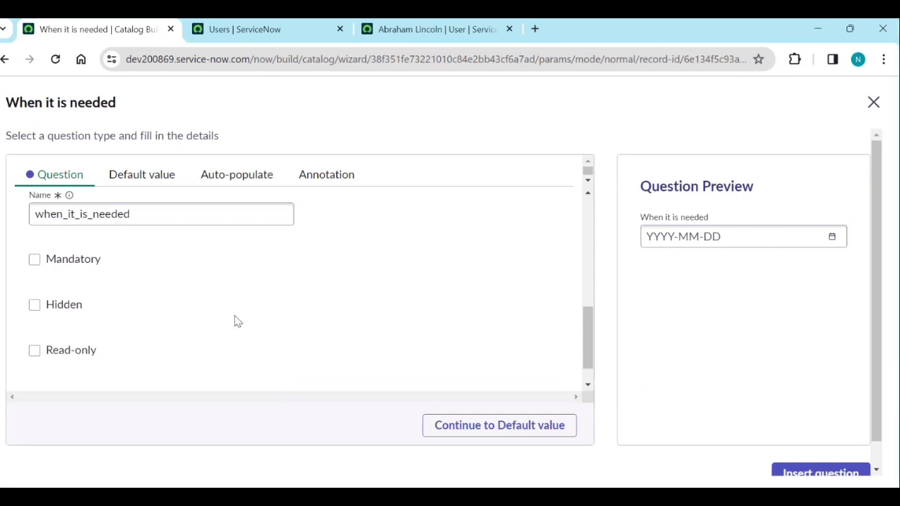
{"action": "left_click", "coordinate": [35, 260]}
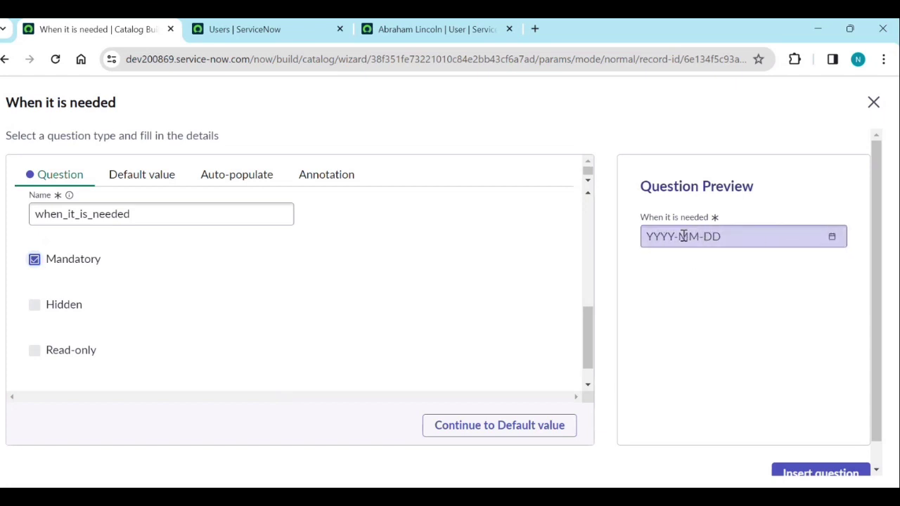
- Try out the date picker in the question preview, then insert the "When it is needed" question
{"action": "left_click", "coordinate": [833, 239]}
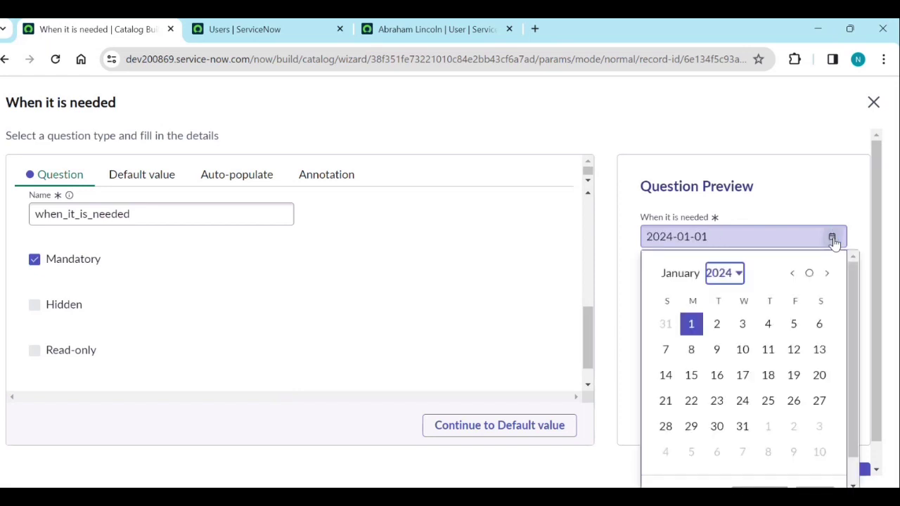
{"action": "left_click", "coordinate": [833, 239]}
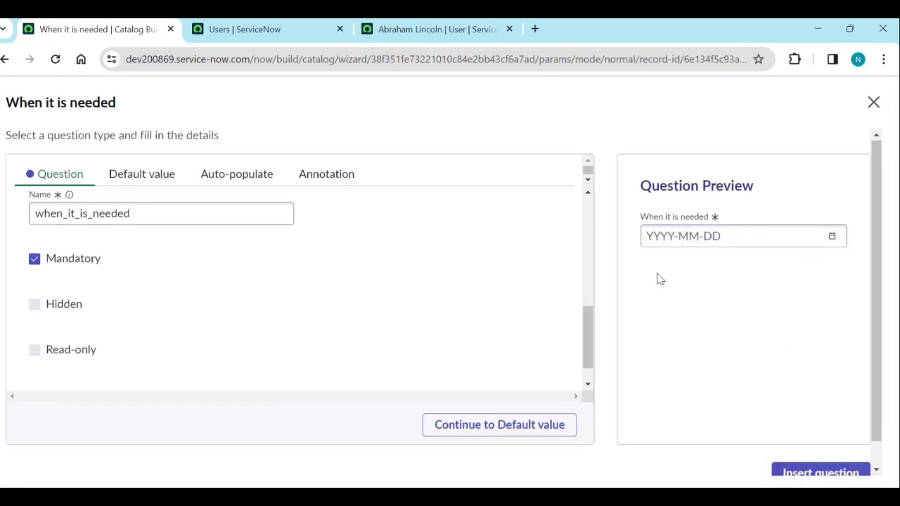
{"action": "scroll", "coordinate": [661, 279], "scroll_direction": "down", "scroll_amount": 1}
{"action": "scroll", "coordinate": [583, 295], "scroll_direction": "down", "scroll_amount": 1}
{"action": "left_click", "coordinate": [817, 446]}
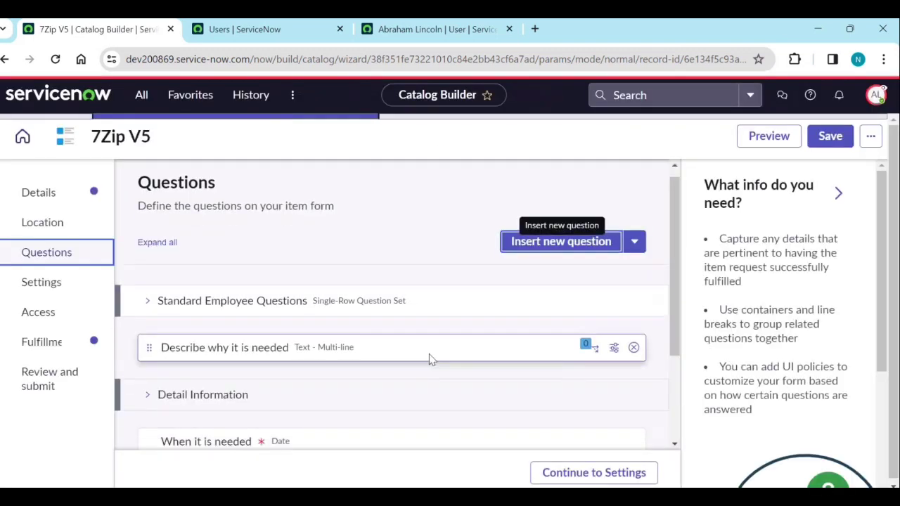
- Start a new question with the type Option and the subtype Yes / No
{"action": "scroll", "coordinate": [429, 354], "scroll_direction": "down", "scroll_amount": 2}
{"action": "left_click", "coordinate": [388, 351]}
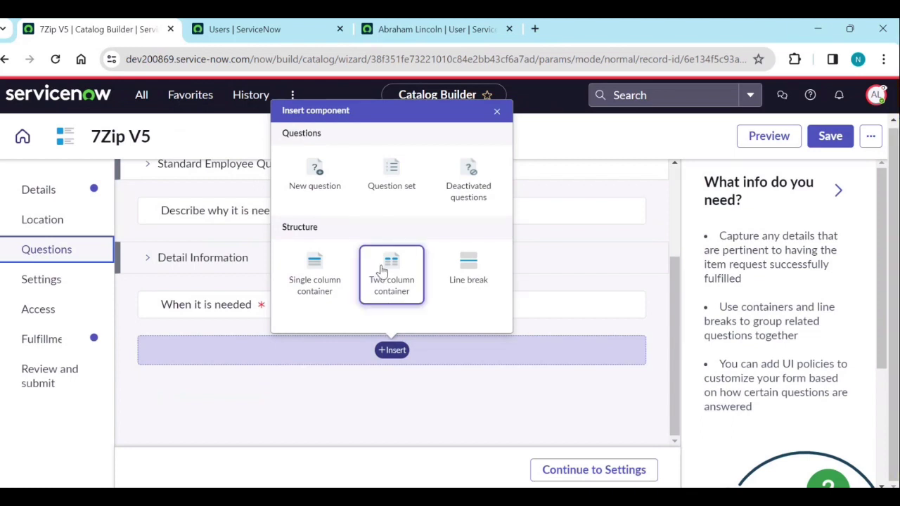
{"action": "scroll", "coordinate": [601, 255], "scroll_direction": "up", "scroll_amount": 3}
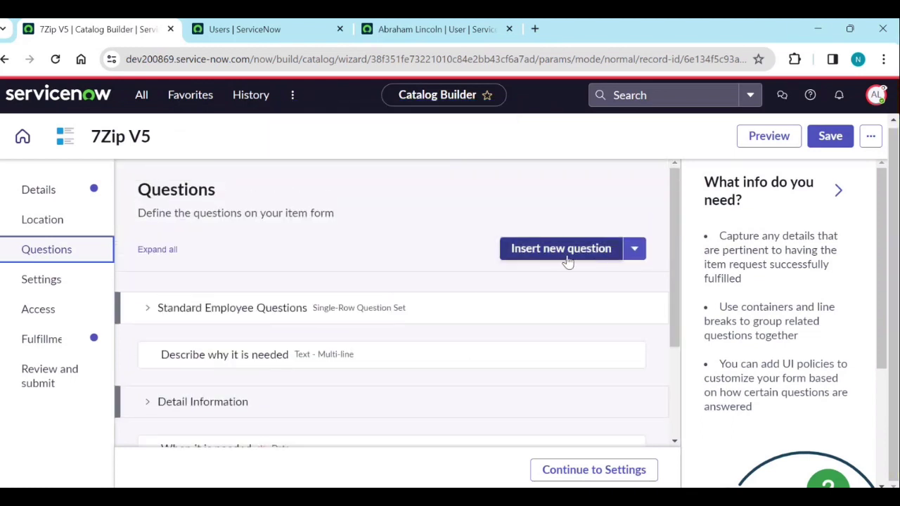
{"action": "left_click", "coordinate": [566, 253]}
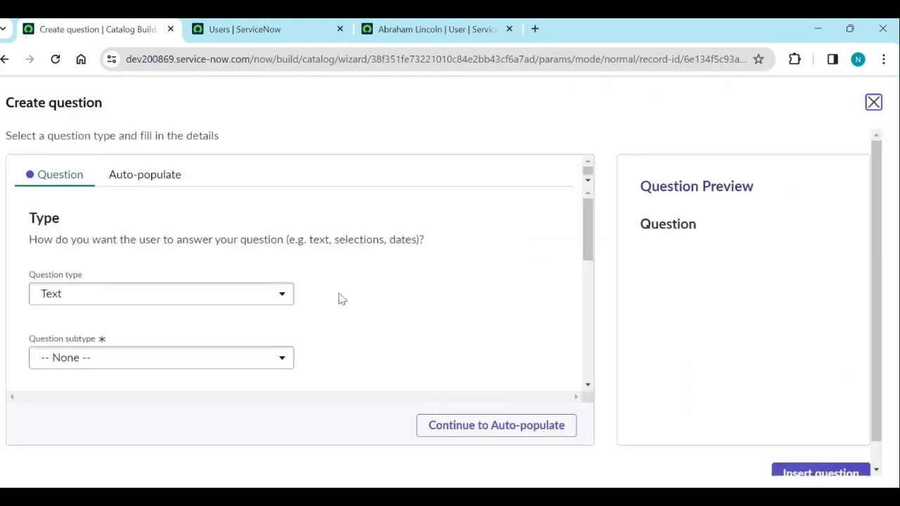
{"action": "left_click", "coordinate": [209, 299]}
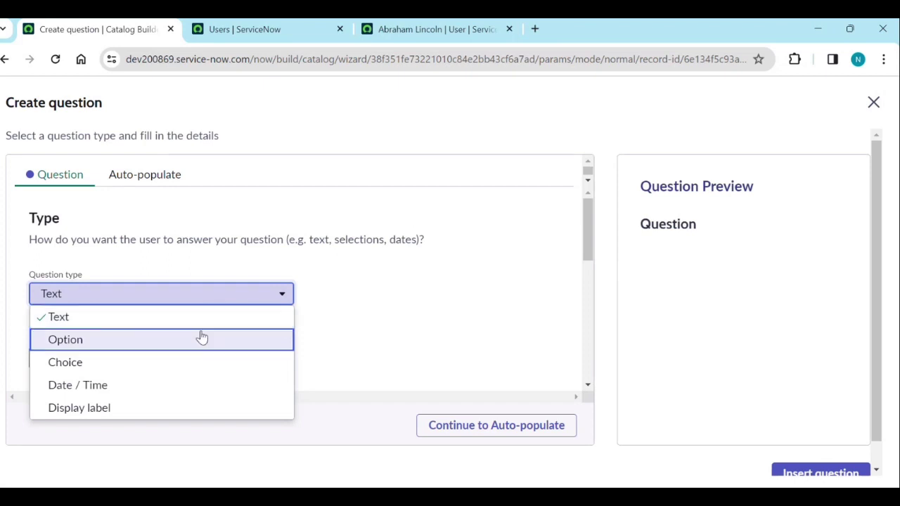
{"action": "left_click", "coordinate": [202, 338]}
{"action": "scroll", "coordinate": [215, 309], "scroll_direction": "down", "scroll_amount": 2}
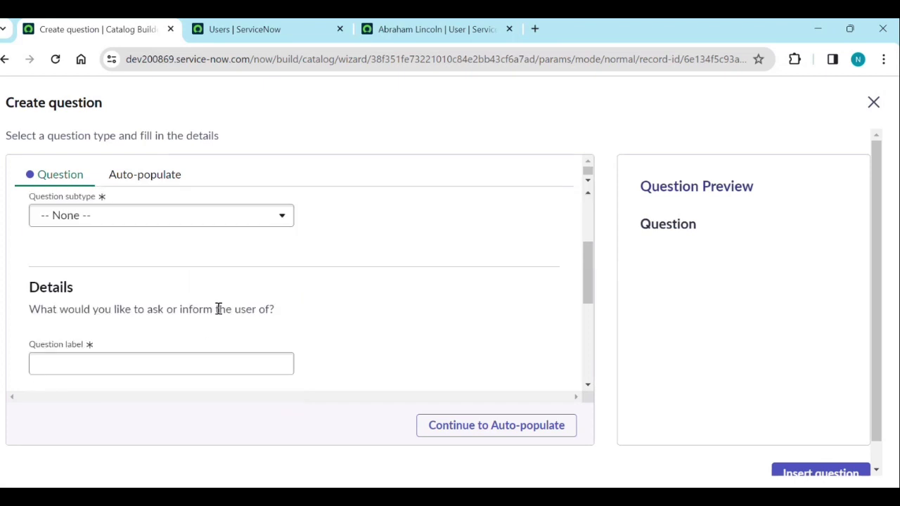
{"action": "scroll", "coordinate": [219, 291], "scroll_direction": "up", "scroll_amount": 1}
{"action": "left_click", "coordinate": [213, 292]}
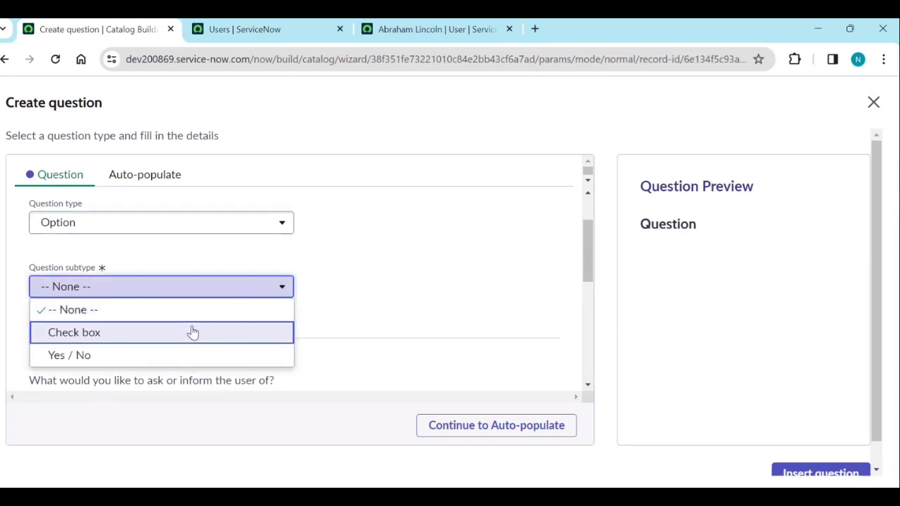
{"action": "left_click", "coordinate": [198, 353]}
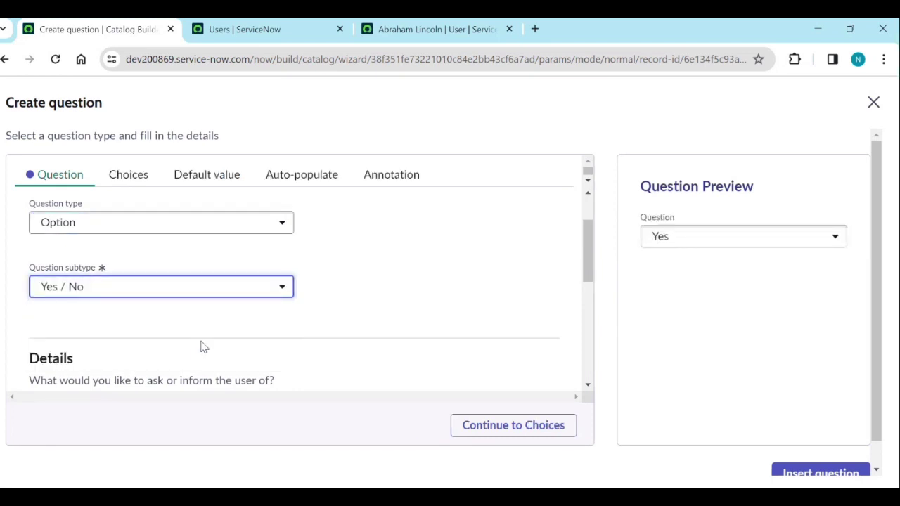
- Label the Yes / No question "Shall we uninstall the other applications"
{"action": "scroll", "coordinate": [288, 300], "scroll_direction": "down", "scroll_amount": 2}
{"action": "left_click", "coordinate": [157, 297]}
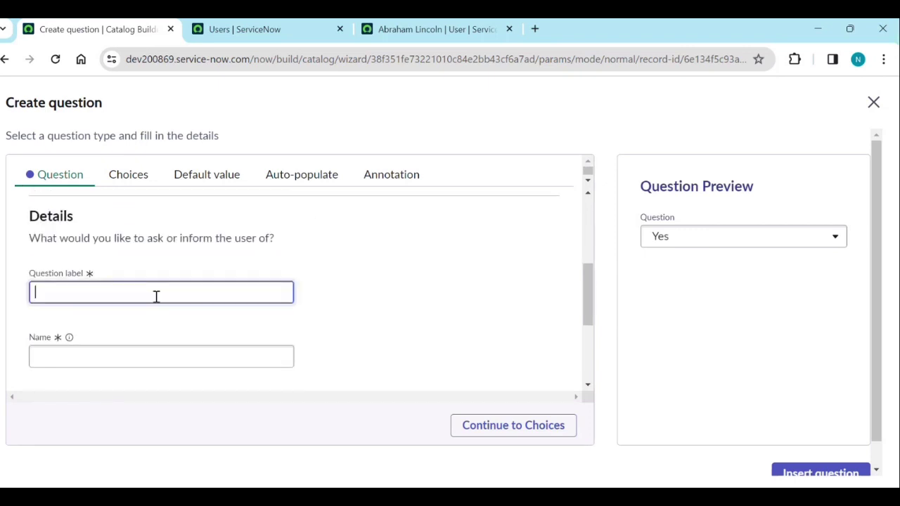
{"action": "type", "text": "Do"}
{"action": "type", "text": "Shall we un"}
{"action": "type", "text": "is"}
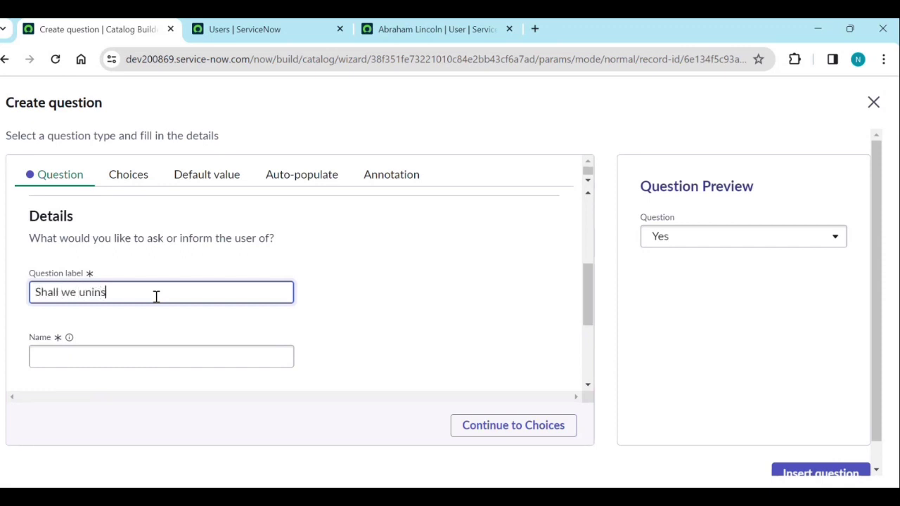
{"action": "type", "text": "stall the"}
{"action": "type", "text": "other applicat"}
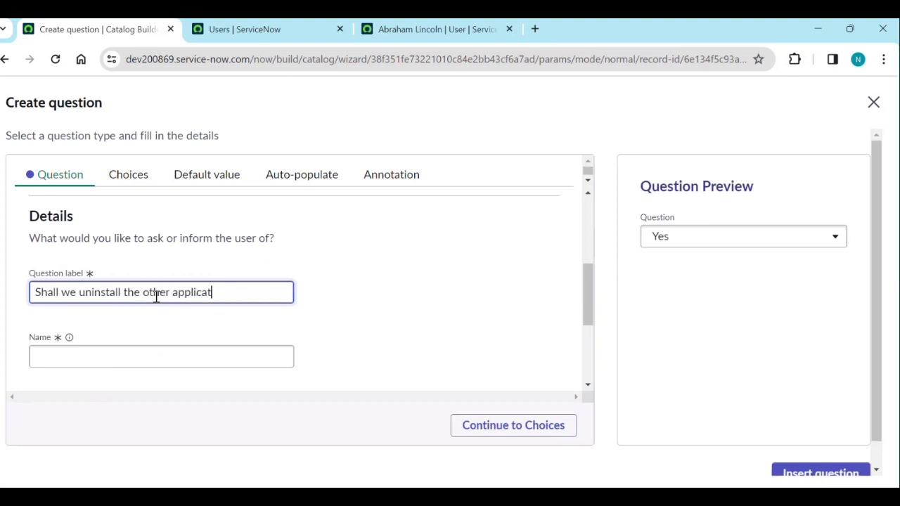
{"action": "type", "text": "uioons"}
{"action": "left_click", "coordinate": [344, 330]}
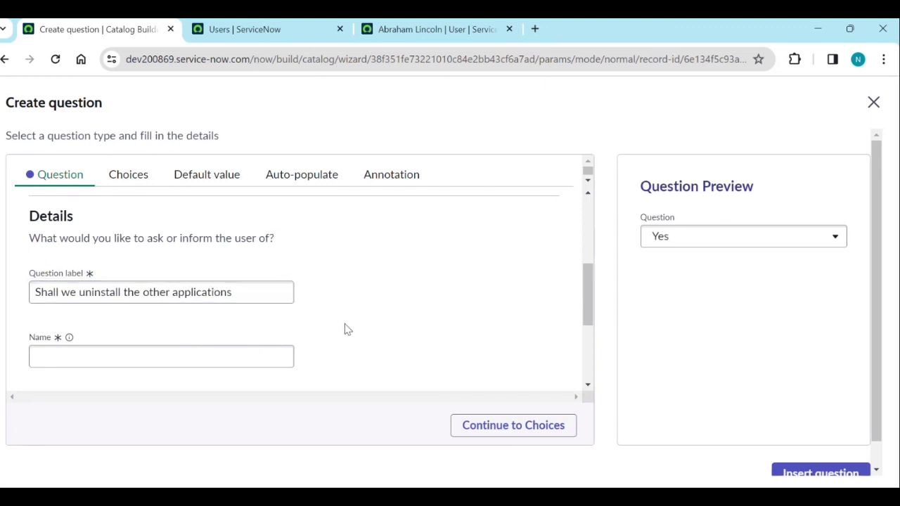
{"action": "scroll", "coordinate": [443, 374], "scroll_direction": "down", "scroll_amount": 2}
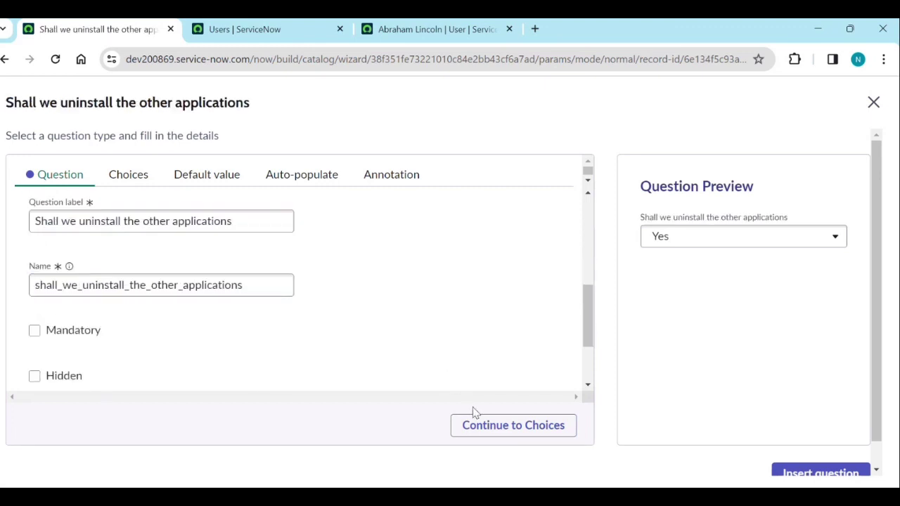
- Include the none choice for the uninstall question and check its answer list in the question preview
{"action": "scroll", "coordinate": [474, 408], "scroll_direction": "down", "scroll_amount": 1}
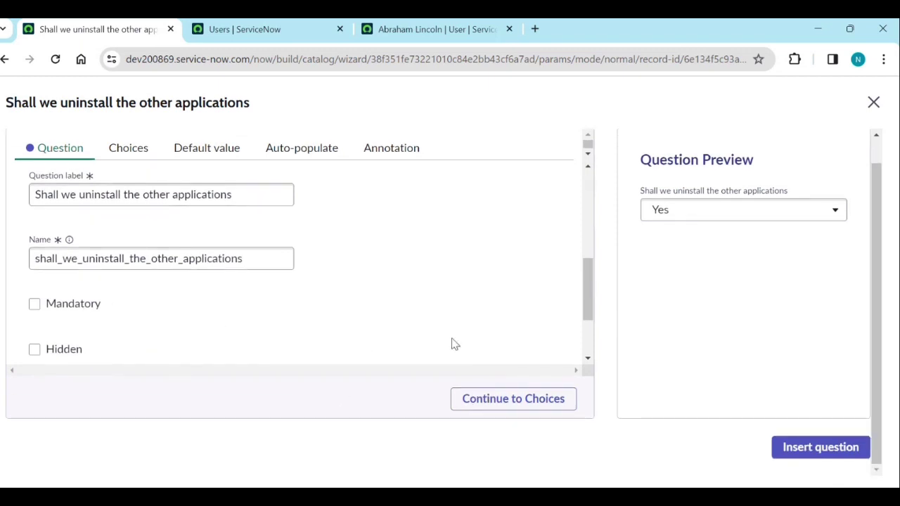
{"action": "left_click", "coordinate": [500, 406]}
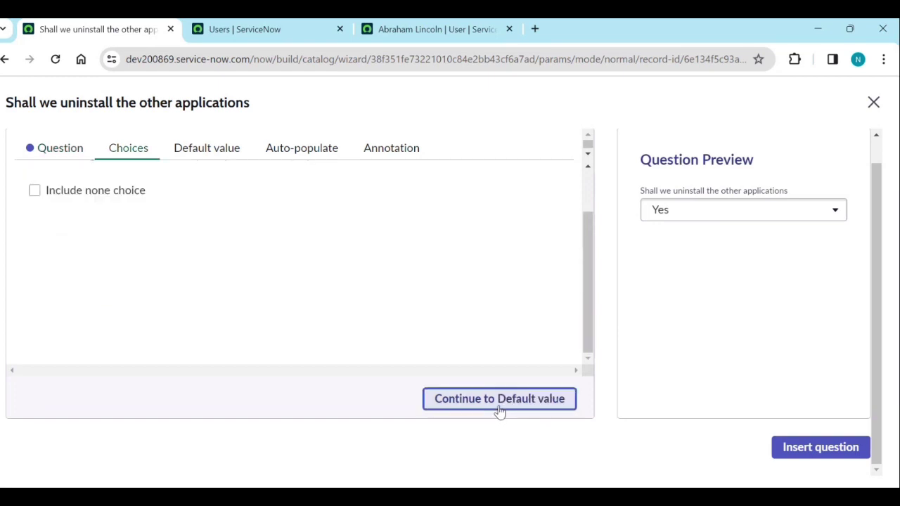
{"action": "left_click", "coordinate": [34, 191]}
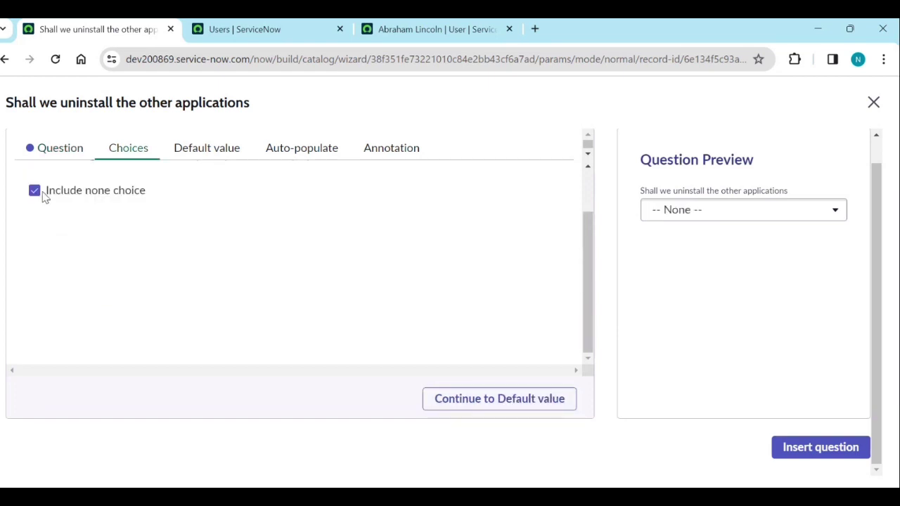
{"action": "left_click", "coordinate": [729, 217]}
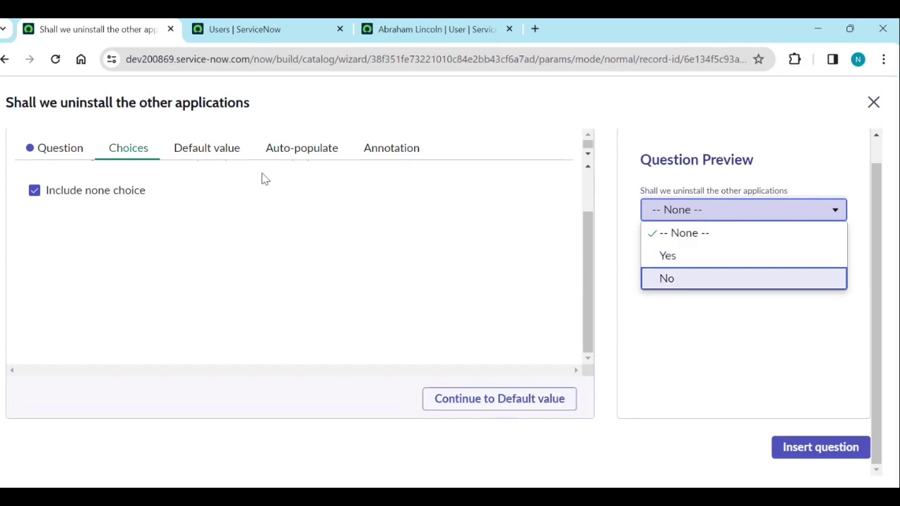
- Look through the questions that auto-populate can depend on for the uninstall question
{"action": "left_click", "coordinate": [314, 158]}
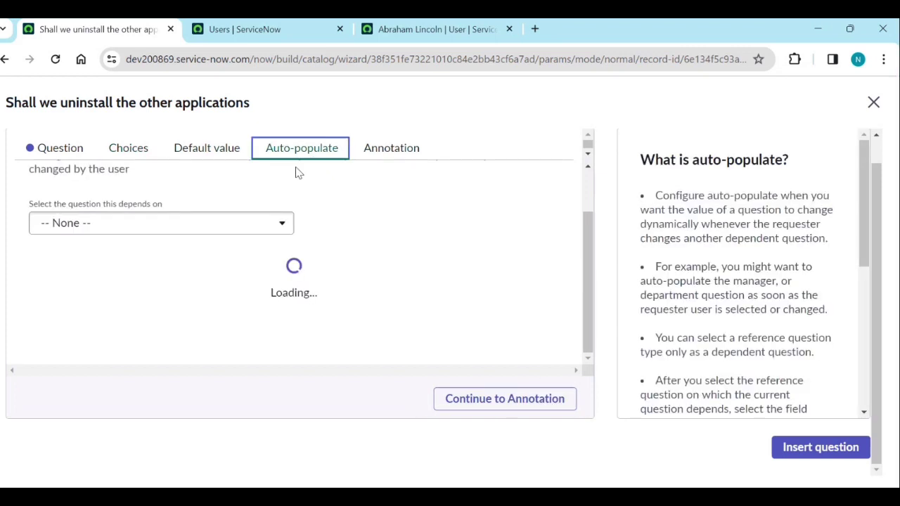
{"action": "left_click", "coordinate": [103, 229]}
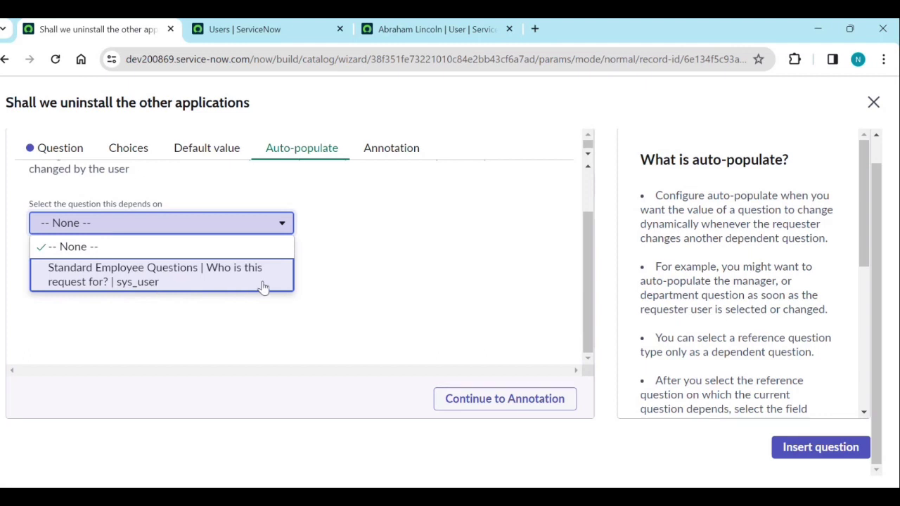
{"action": "left_click", "coordinate": [432, 287]}
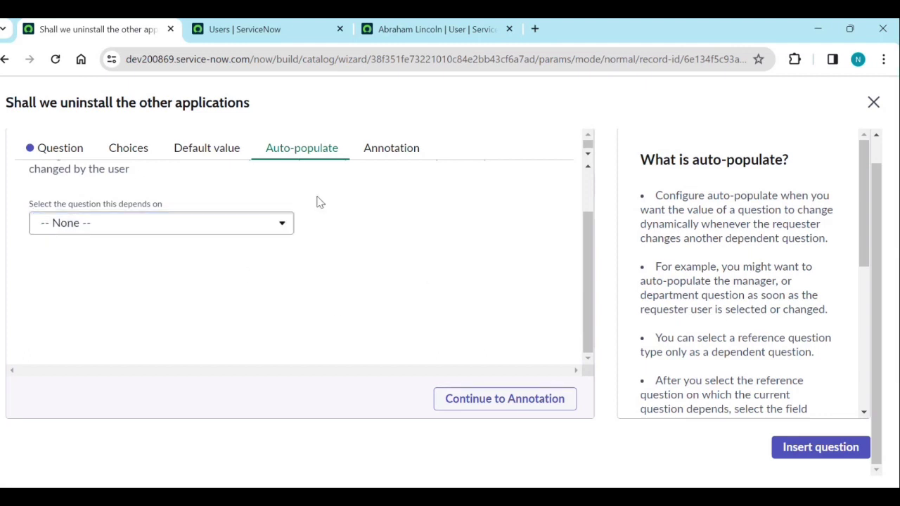
- Show the instructions "test test" beside the question label and insert the uninstall question into the form
{"action": "left_click", "coordinate": [388, 161]}
{"action": "scroll", "coordinate": [232, 263], "scroll_direction": "up", "scroll_amount": 1}
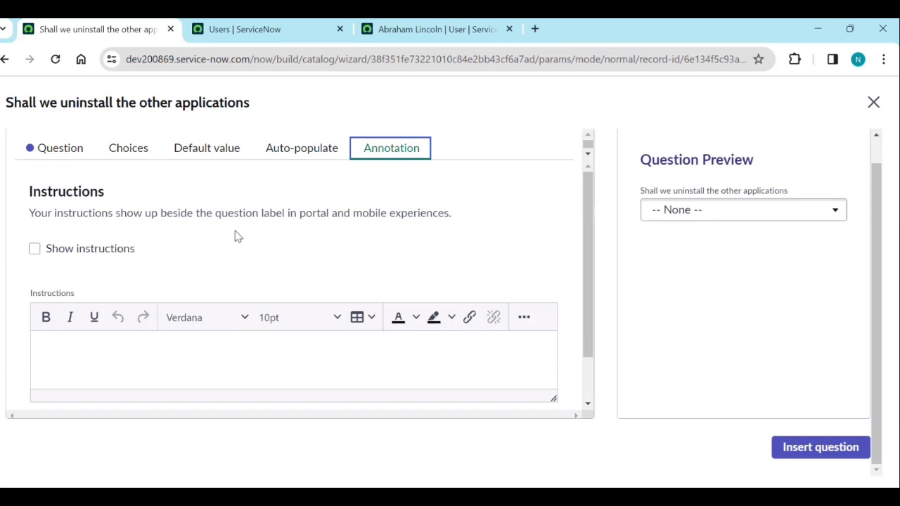
{"action": "left_click", "coordinate": [33, 253]}
{"action": "left_click", "coordinate": [77, 345]}
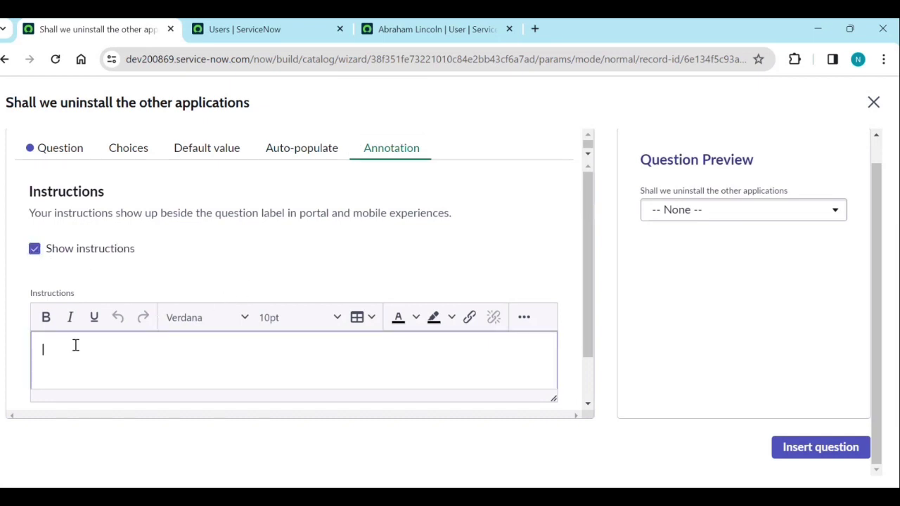
{"action": "type", "text": "test test"}
{"action": "left_click", "coordinate": [644, 318]}
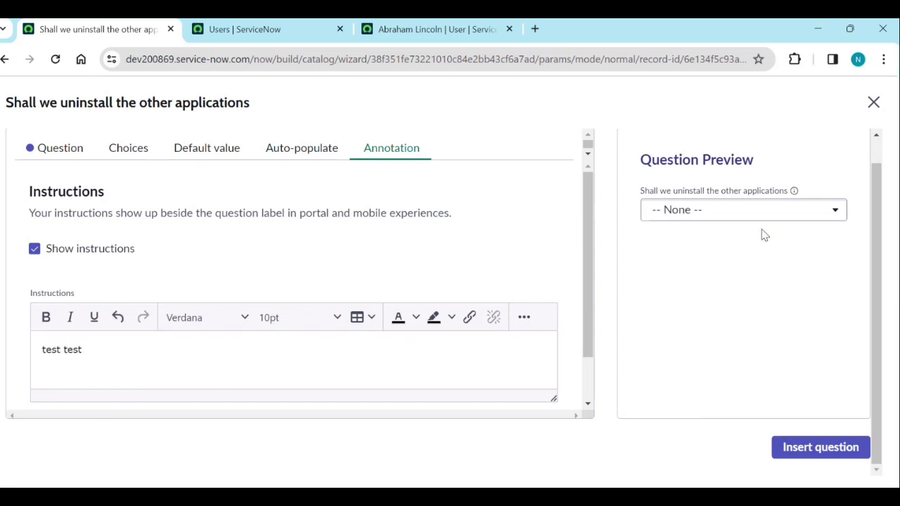
{"action": "mouse_move", "coordinate": [794, 193]}
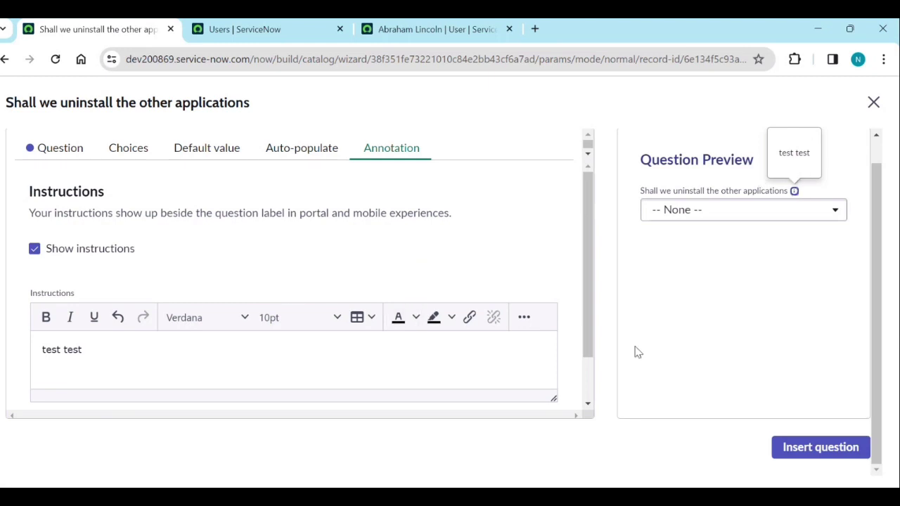
{"action": "left_click", "coordinate": [804, 450]}
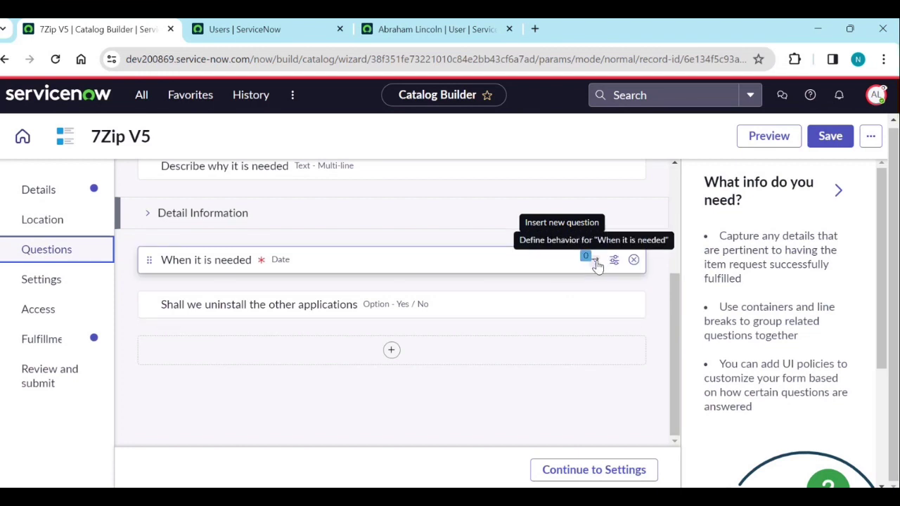
- Define a new dynamic behavior for the uninstall question that sets both mandatory and visible to Yes
{"action": "left_click", "coordinate": [594, 307]}
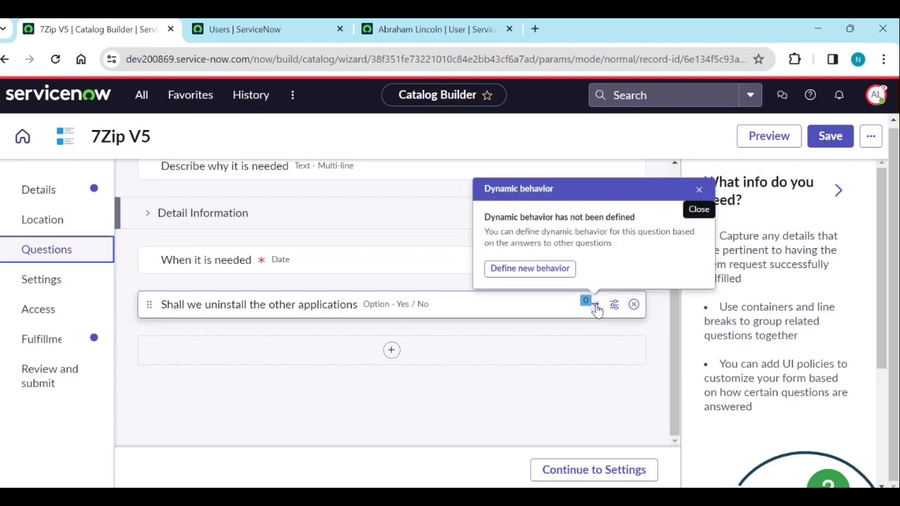
{"action": "left_click", "coordinate": [535, 269]}
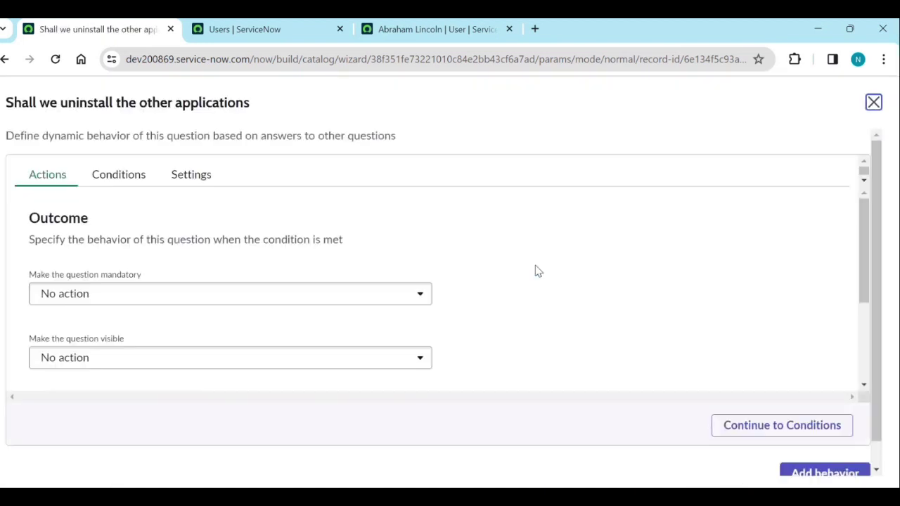
{"action": "left_click", "coordinate": [105, 298]}
{"action": "left_click", "coordinate": [75, 340]}
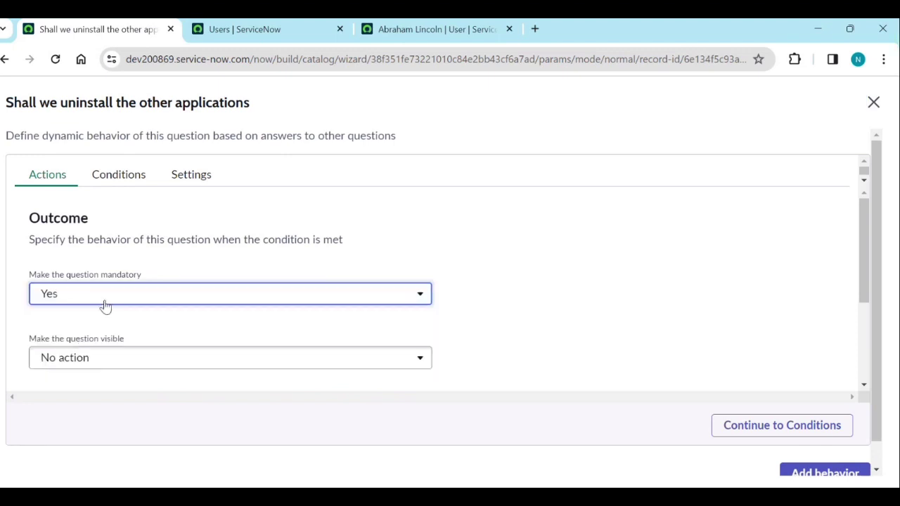
{"action": "scroll", "coordinate": [105, 298], "scroll_direction": "down", "scroll_amount": 2}
{"action": "left_click", "coordinate": [112, 227]}
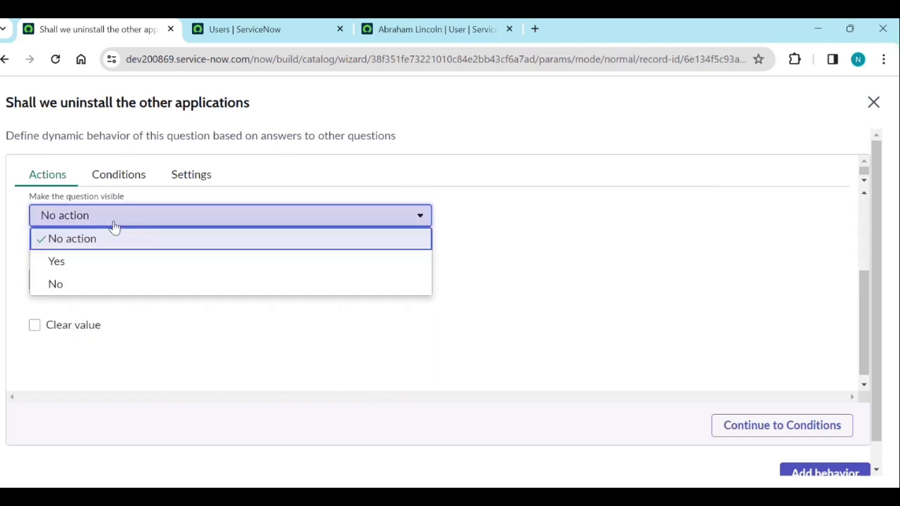
{"action": "left_click", "coordinate": [112, 265]}
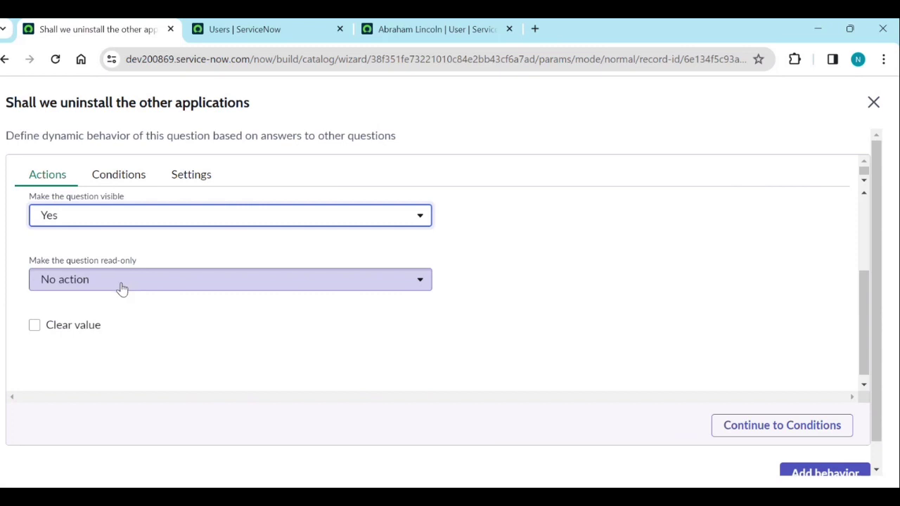
{"action": "scroll", "coordinate": [661, 373], "scroll_direction": "up", "scroll_amount": 2}
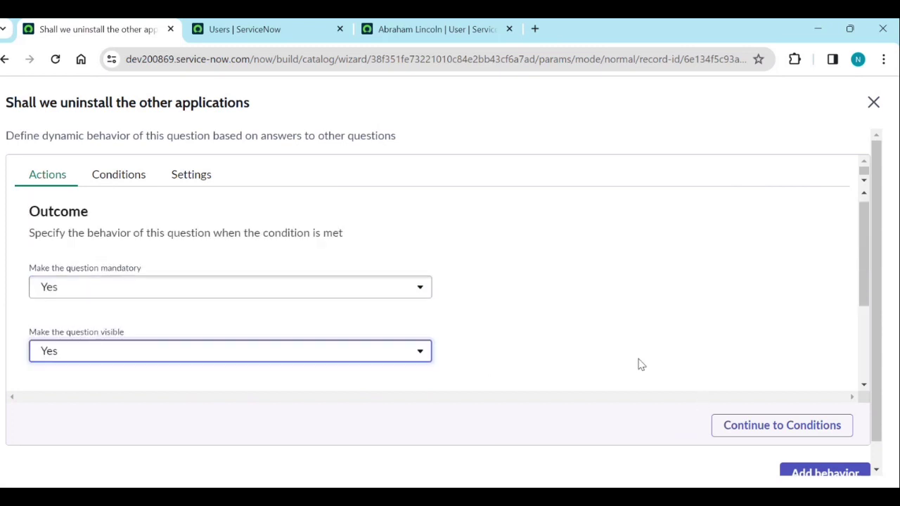
- Set the uninstall question's dynamic behavior condition to when_it_is_needed is not empty
{"action": "left_click", "coordinate": [135, 181]}
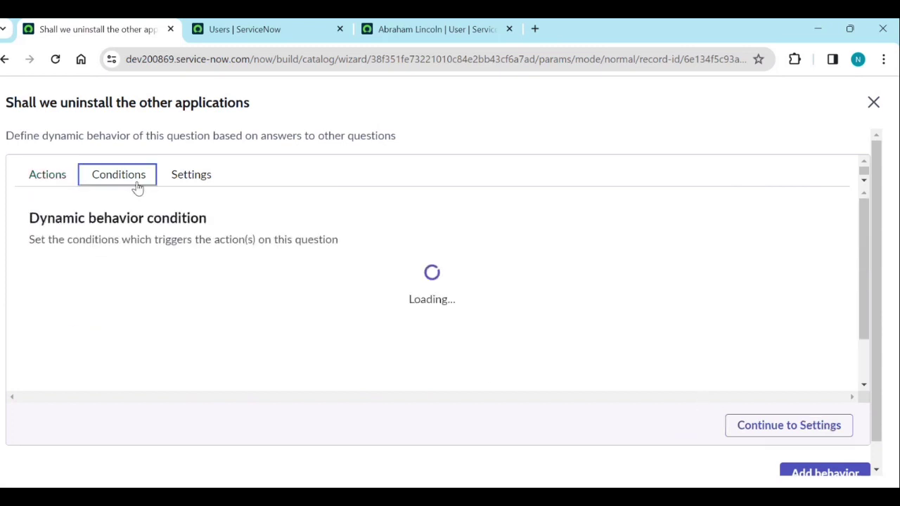
{"action": "left_click", "coordinate": [216, 314]}
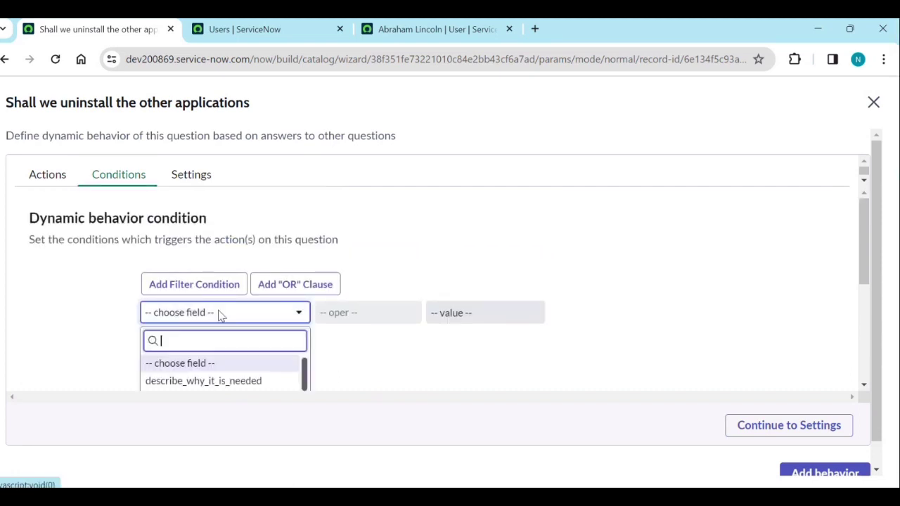
{"action": "scroll", "coordinate": [262, 325], "scroll_direction": "down", "scroll_amount": 3}
{"action": "scroll", "coordinate": [264, 325], "scroll_direction": "down", "scroll_amount": 1}
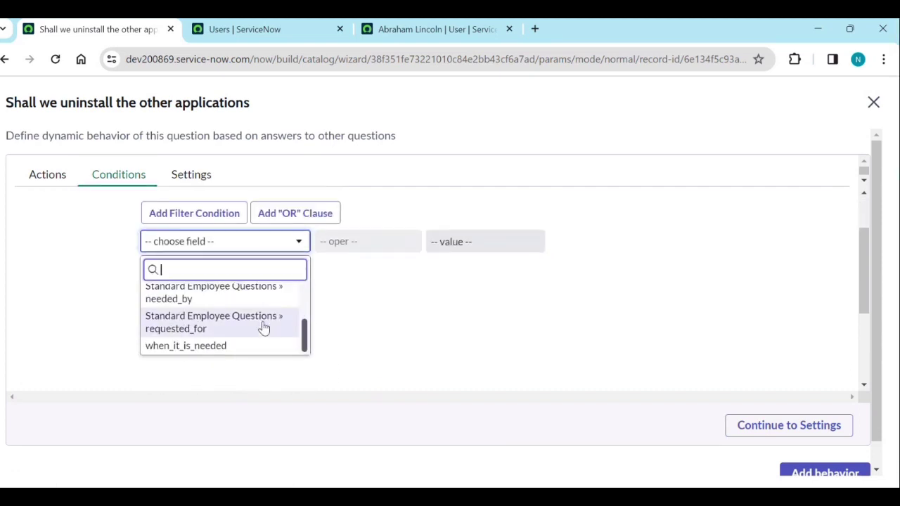
{"action": "key", "text": "Return"}
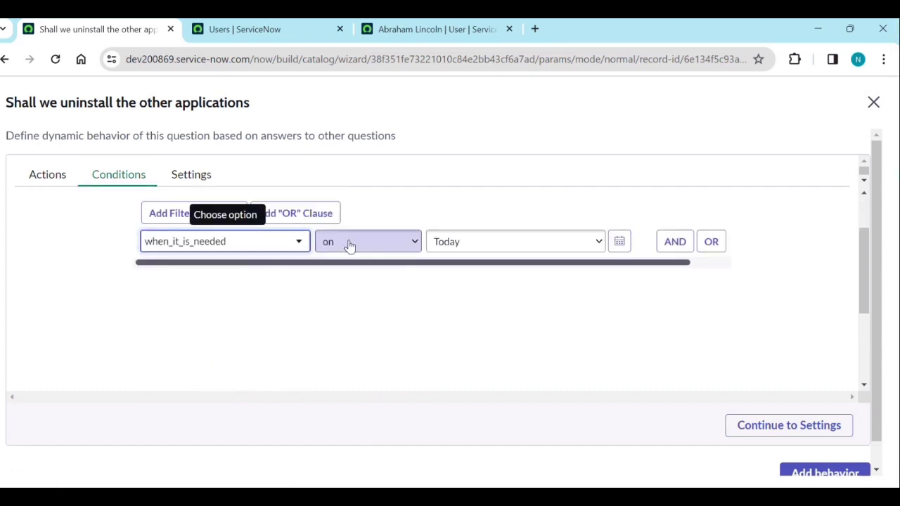
{"action": "left_click", "coordinate": [347, 246]}
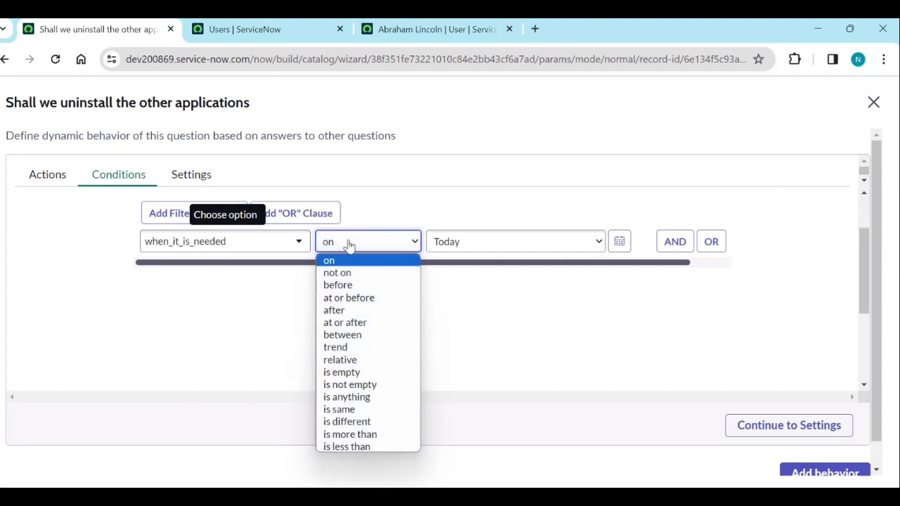
{"action": "left_click", "coordinate": [363, 384]}
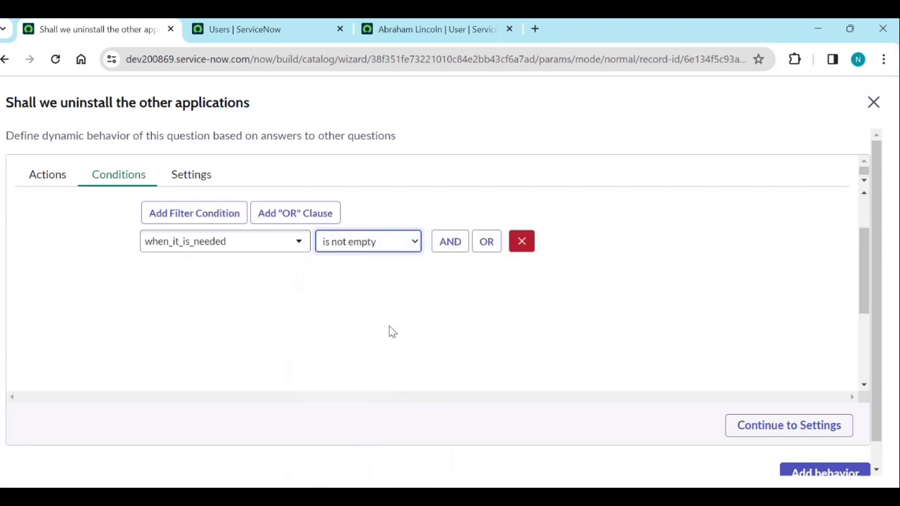
- Check the behavior's applicability settings, keep all three scenarios, and add the behavior to the uninstall question
{"action": "scroll", "coordinate": [756, 441], "scroll_direction": "down", "scroll_amount": 1}
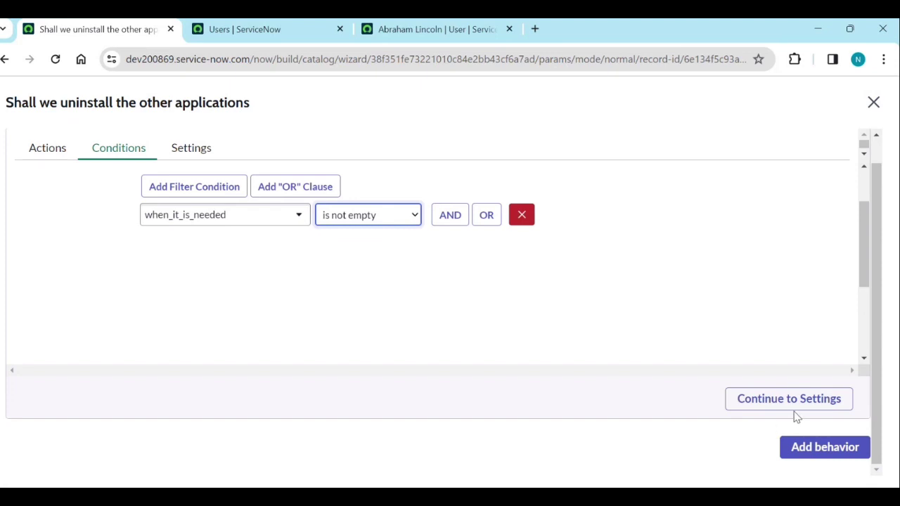
{"action": "left_click", "coordinate": [194, 153]}
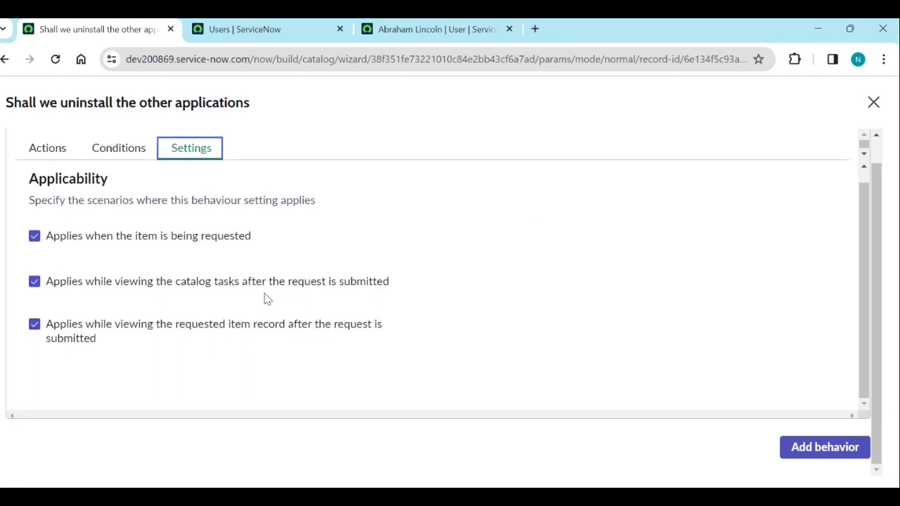
{"action": "left_click", "coordinate": [822, 451]}
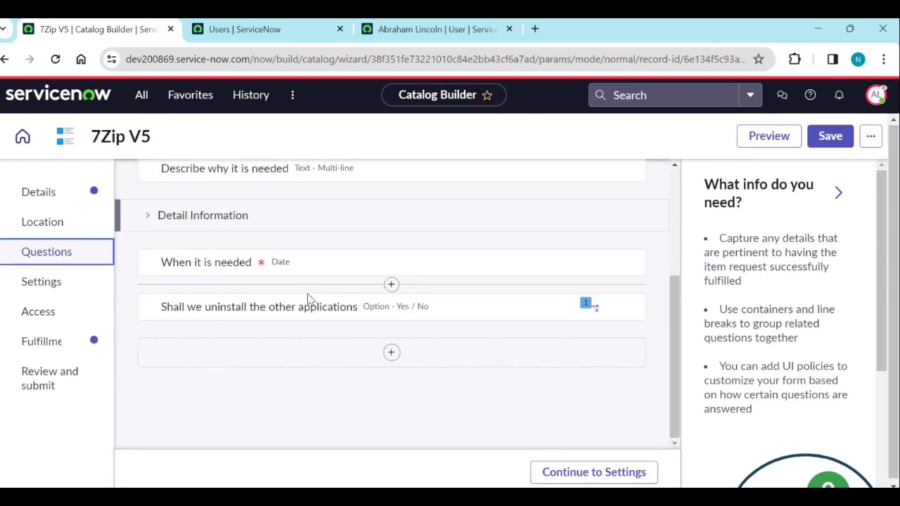
- Preview the item in Portal, set When it is needed to 2024-01-02, and check the uninstall question's answer list
{"action": "left_click", "coordinate": [767, 147]}
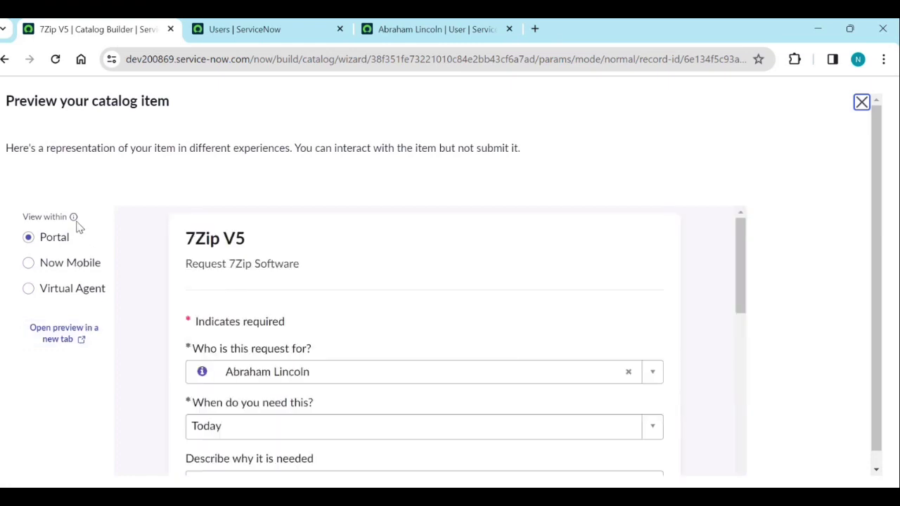
{"action": "scroll", "coordinate": [389, 299], "scroll_direction": "down", "scroll_amount": 2}
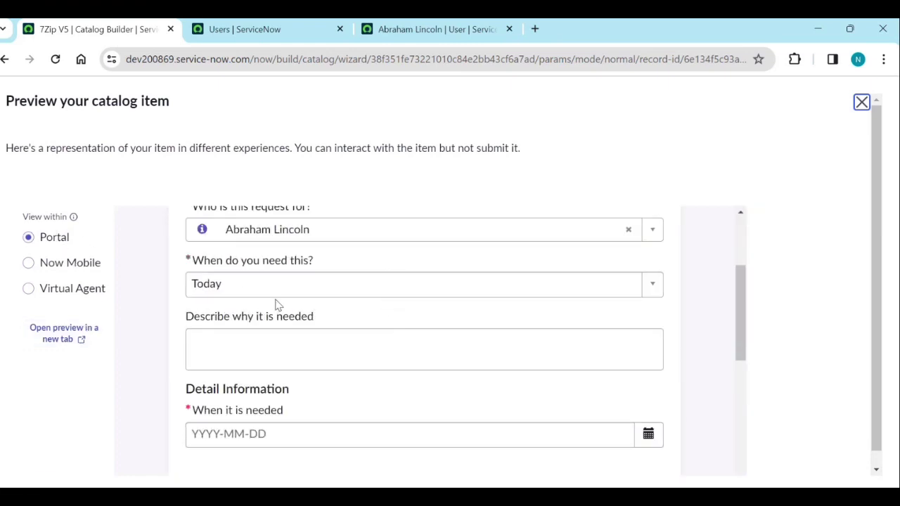
{"action": "scroll", "coordinate": [276, 303], "scroll_direction": "down", "scroll_amount": 2}
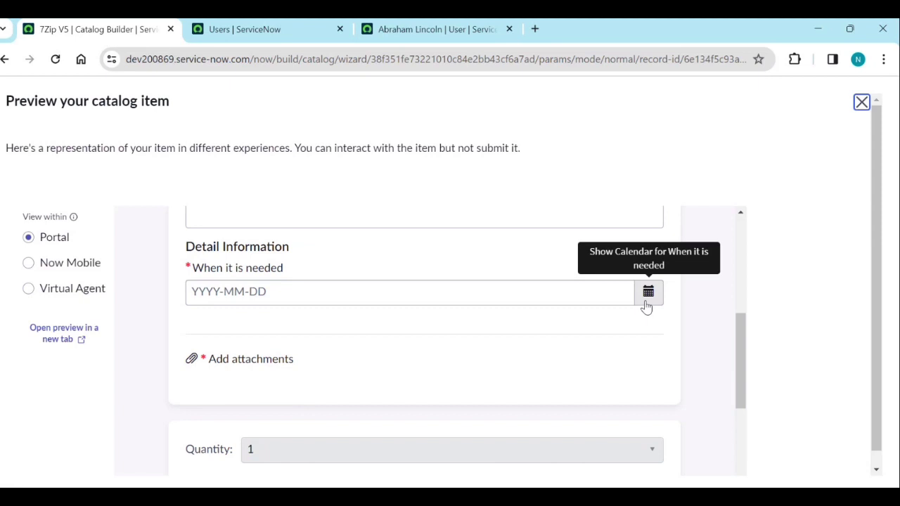
{"action": "left_click", "coordinate": [646, 307]}
{"action": "left_click", "coordinate": [553, 365]}
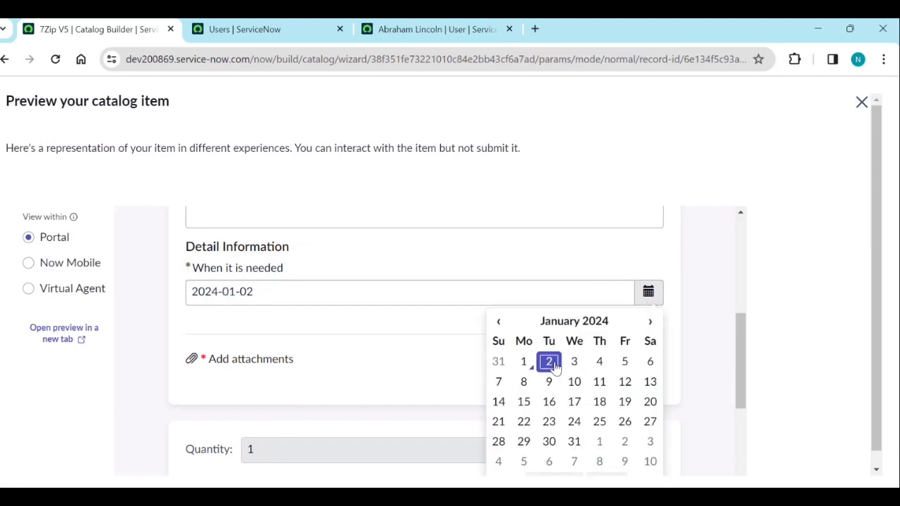
{"action": "left_click", "coordinate": [432, 339]}
{"action": "left_click", "coordinate": [453, 357]}
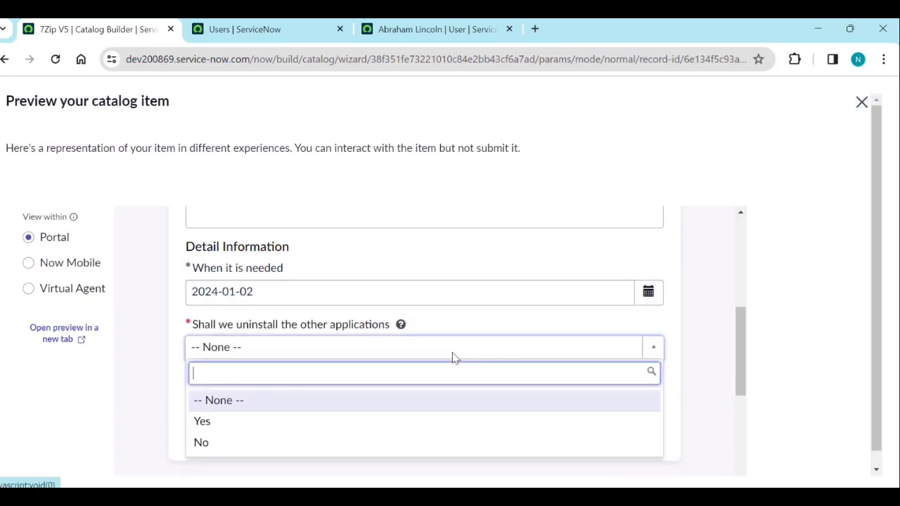
{"action": "left_click", "coordinate": [453, 358]}
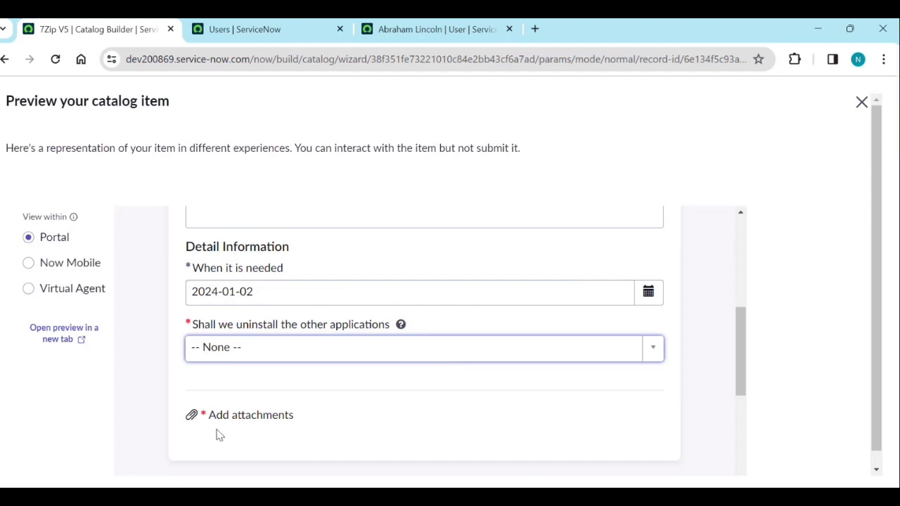
- Look through the rest of the Portal preview, including the attachment, quantity and required information areas
{"action": "scroll", "coordinate": [254, 382], "scroll_direction": "down", "scroll_amount": 2}
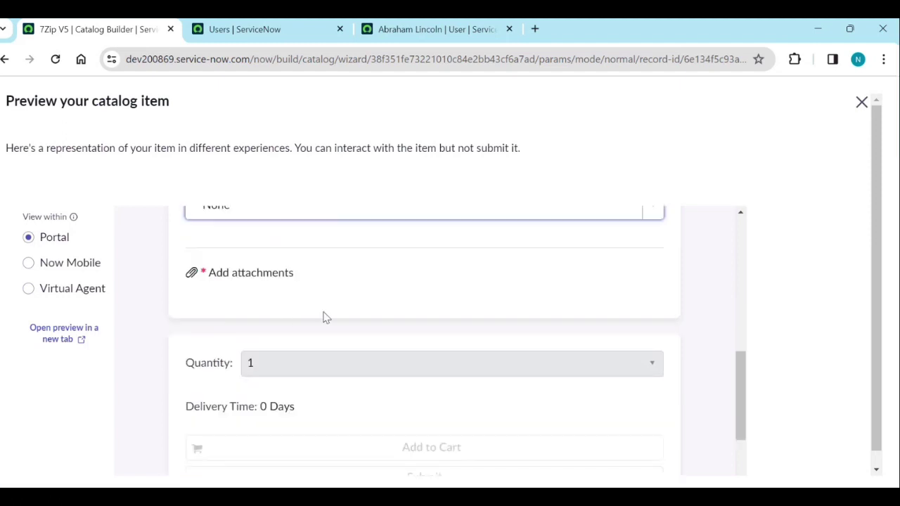
{"action": "scroll", "coordinate": [326, 318], "scroll_direction": "down", "scroll_amount": 1}
{"action": "scroll", "coordinate": [366, 373], "scroll_direction": "down", "scroll_amount": 1}
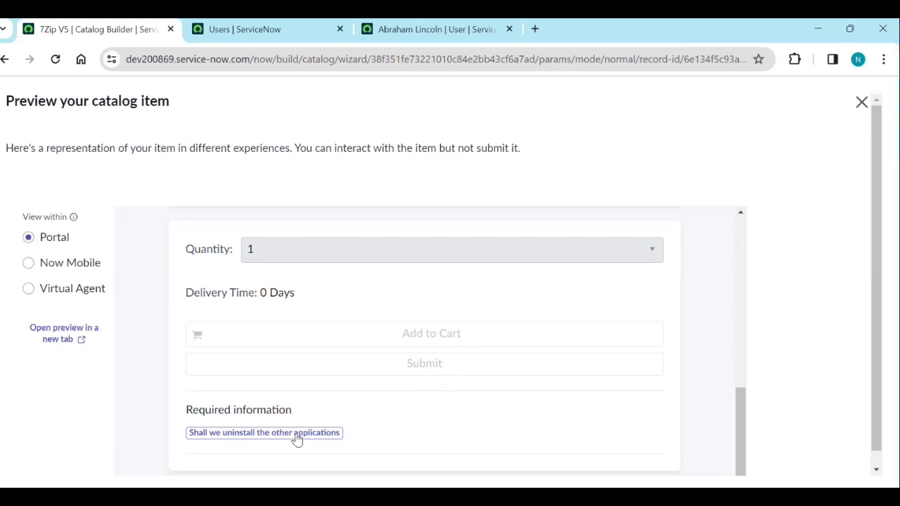
{"action": "scroll", "coordinate": [316, 382], "scroll_direction": "up", "scroll_amount": 6}
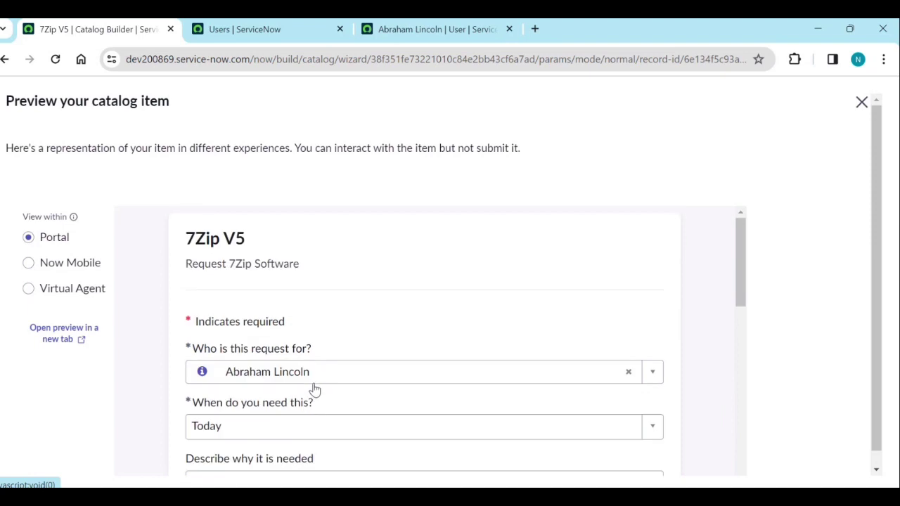
{"action": "scroll", "coordinate": [267, 384], "scroll_direction": "down", "scroll_amount": 2}
- View the catalog item preview within Now Mobile and look through its questions
{"action": "left_click", "coordinate": [28, 264]}
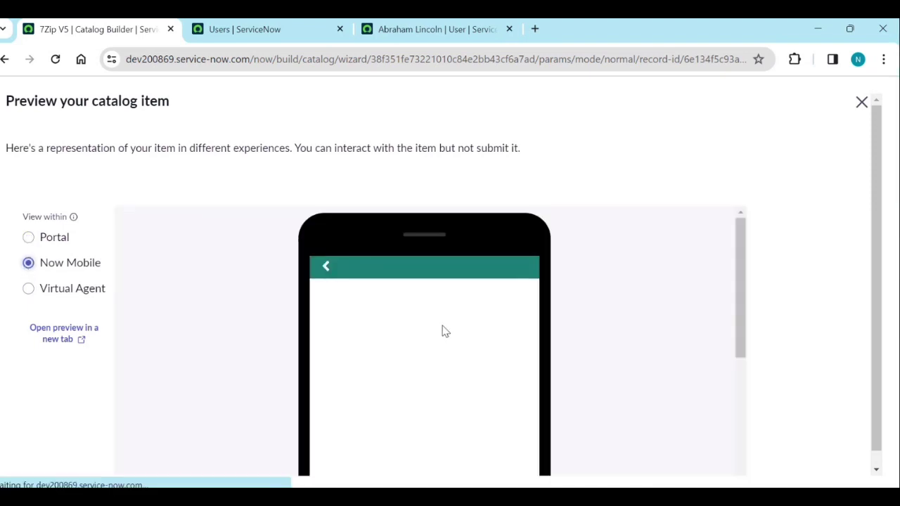
{"action": "scroll", "coordinate": [442, 330], "scroll_direction": "down", "scroll_amount": 5}
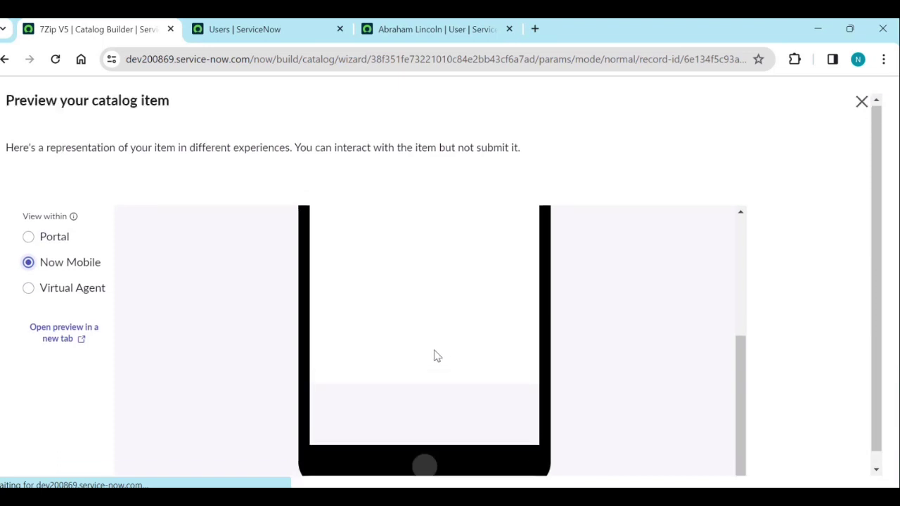
{"action": "scroll", "coordinate": [592, 310], "scroll_direction": "up", "scroll_amount": 5}
{"action": "scroll", "coordinate": [484, 365], "scroll_direction": "down", "scroll_amount": 6}
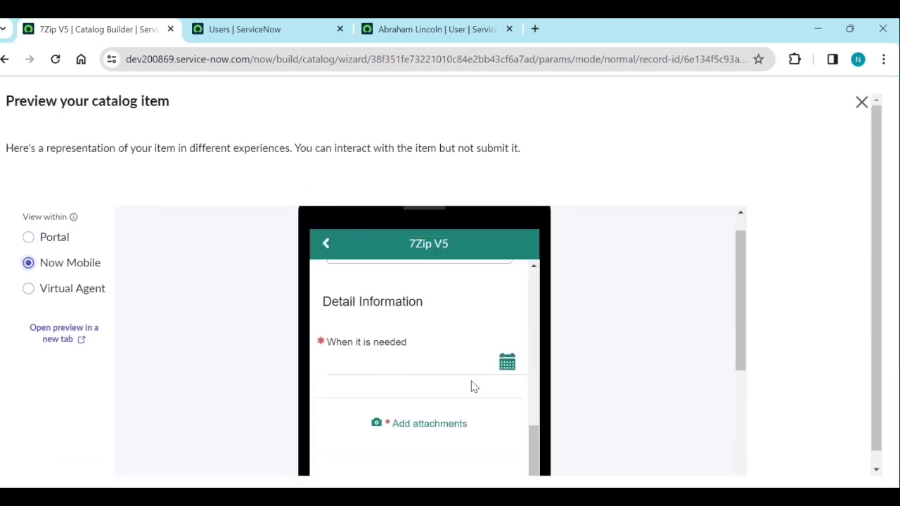
- View the Virtual Agent preview with its example request conversation, and close the item preview
{"action": "left_click", "coordinate": [66, 290]}
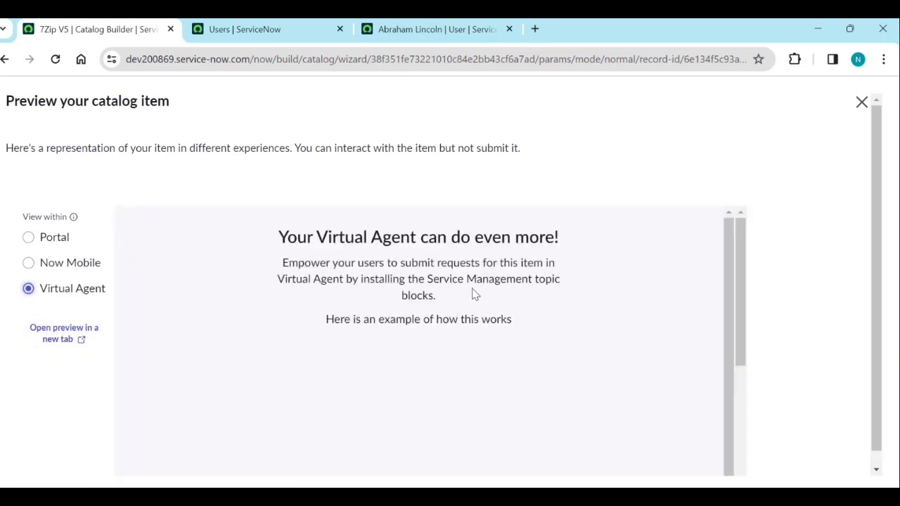
{"action": "scroll", "coordinate": [426, 339], "scroll_direction": "down", "scroll_amount": 2}
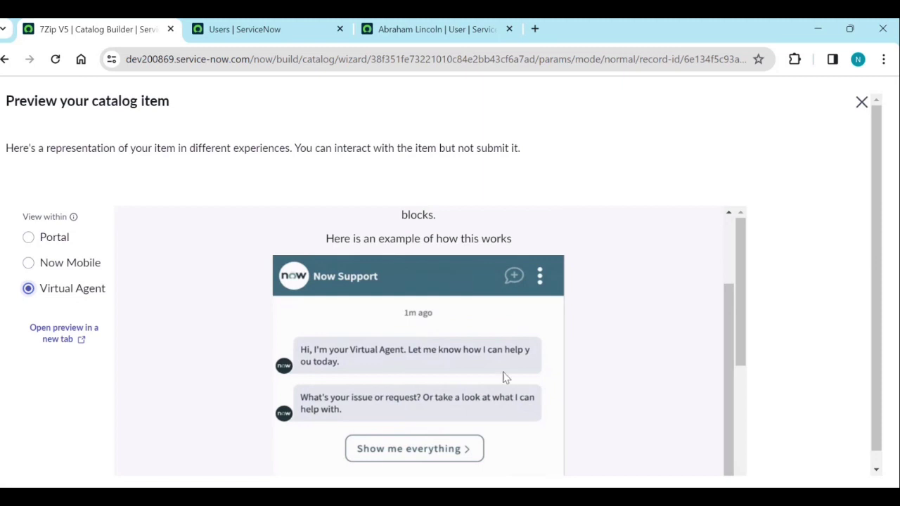
{"action": "type", "text": "parking pe"}
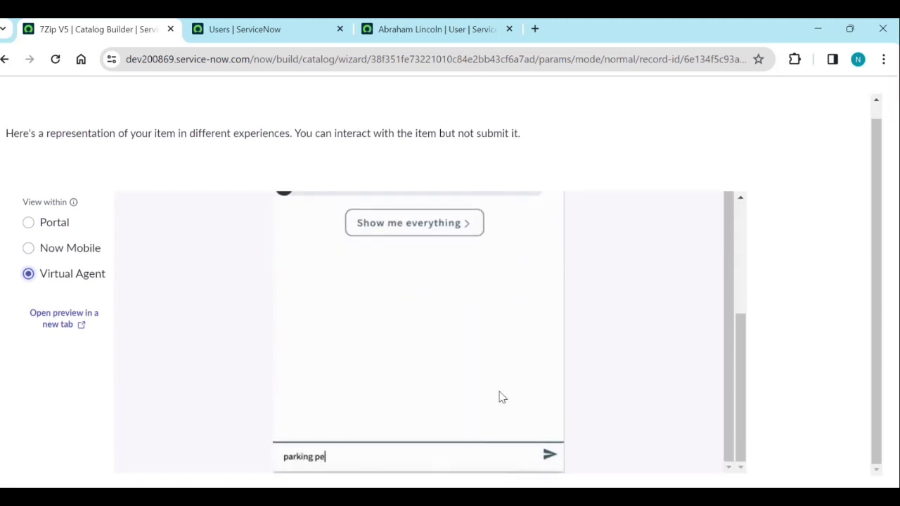
{"action": "type", "text": "rmit"}
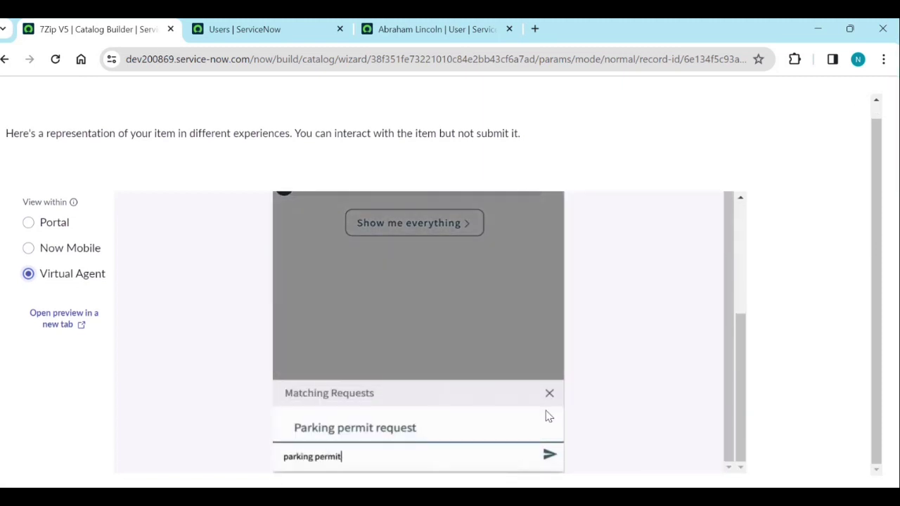
{"action": "key", "text": "Return"}
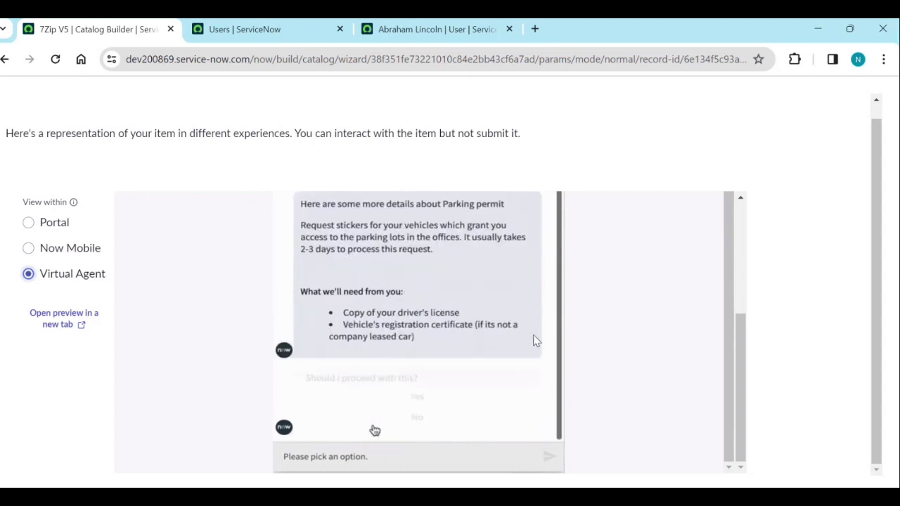
{"action": "left_click", "coordinate": [403, 402]}
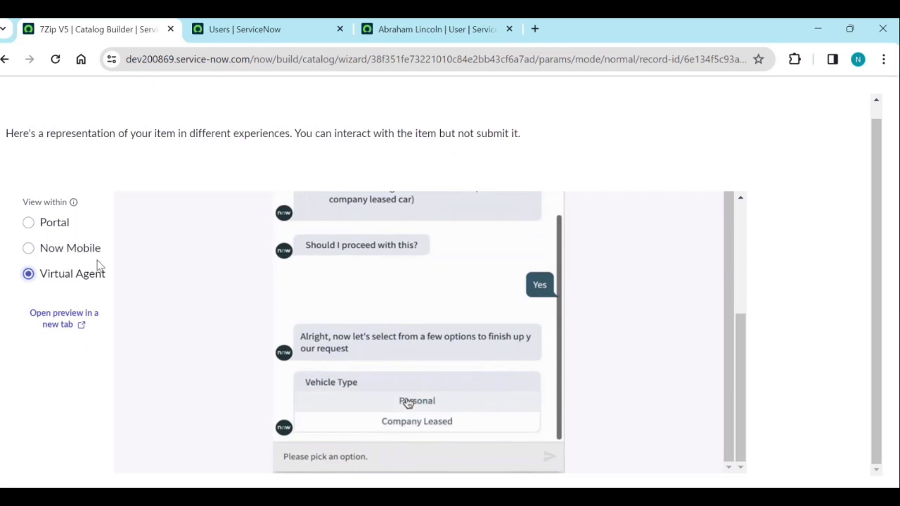
{"action": "left_click", "coordinate": [396, 437]}
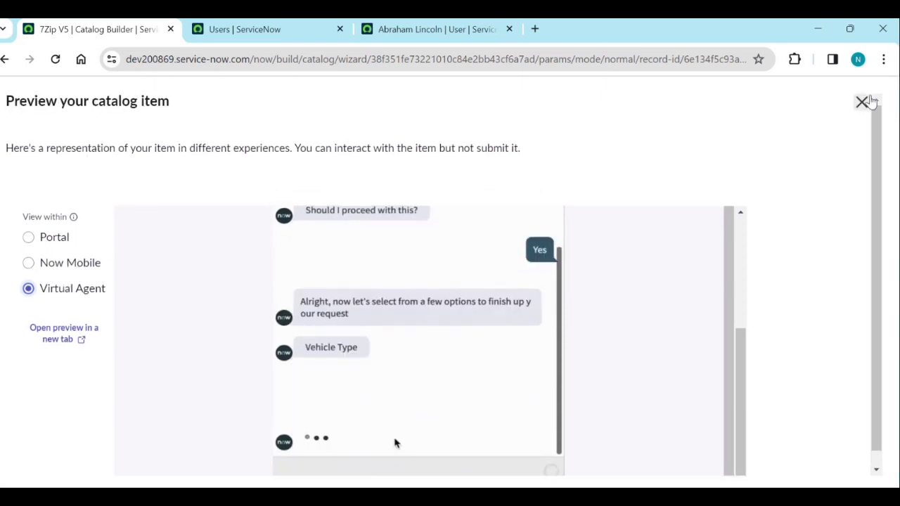
{"action": "left_click", "coordinate": [861, 102]}
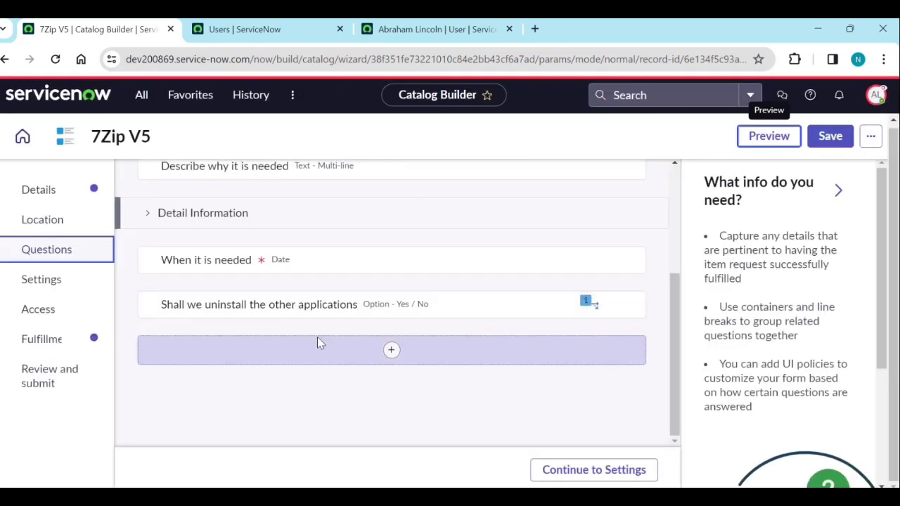
- Continue to the item's Settings and switch the mandatory attachment option off and back on
{"action": "left_click", "coordinate": [569, 471]}
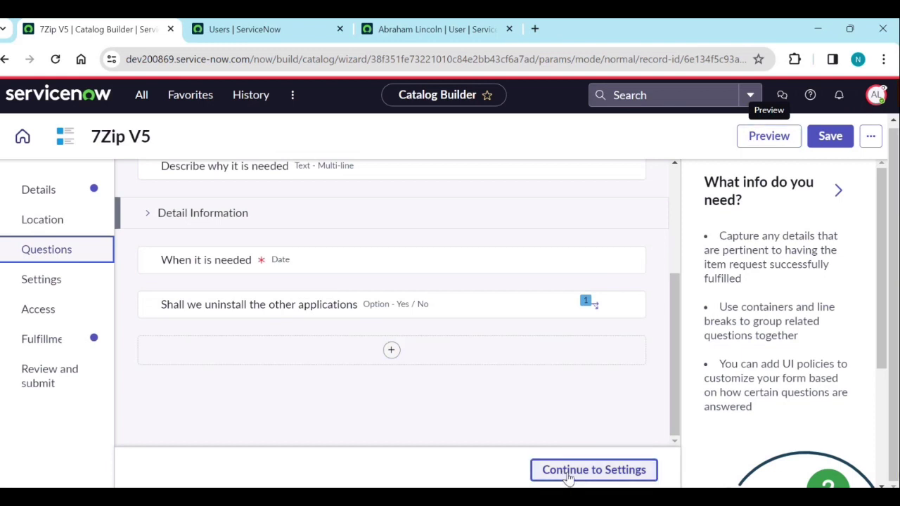
{"action": "scroll", "coordinate": [239, 337], "scroll_direction": "down", "scroll_amount": 2}
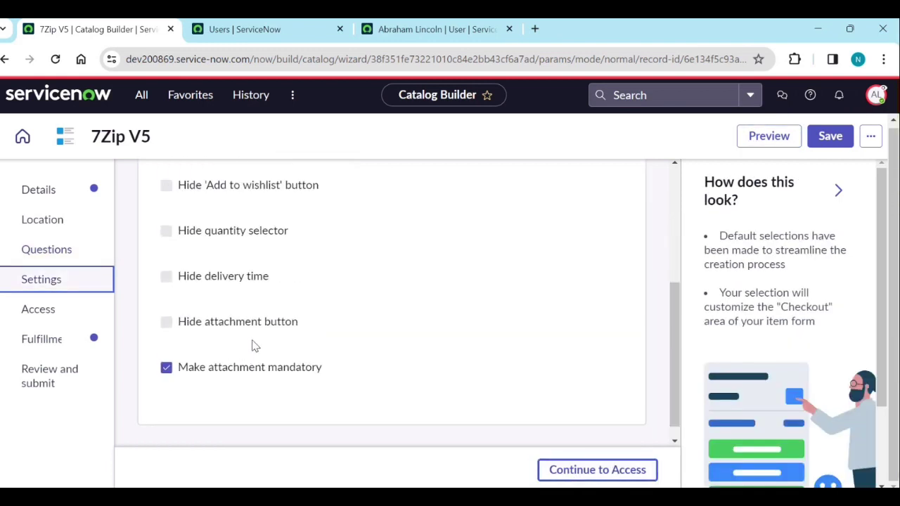
{"action": "left_click", "coordinate": [167, 362]}
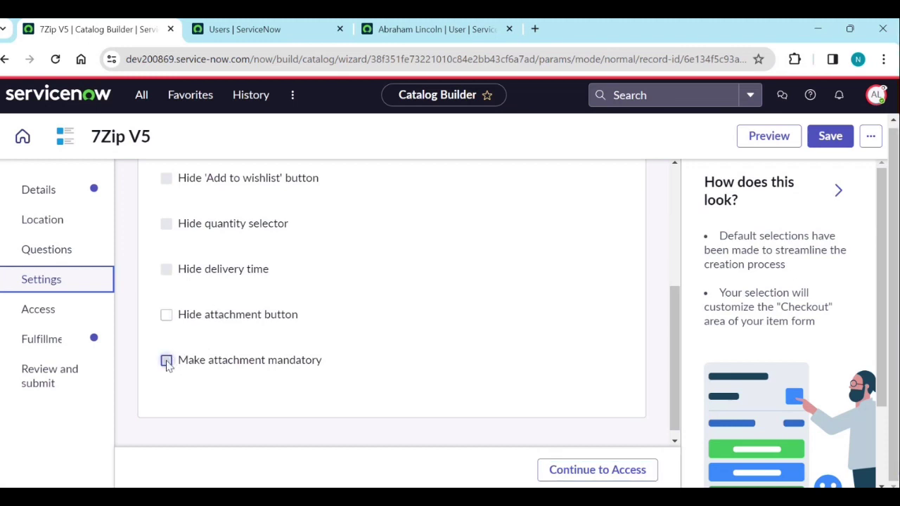
{"action": "left_click", "coordinate": [166, 361]}
{"action": "left_click", "coordinate": [476, 369]}
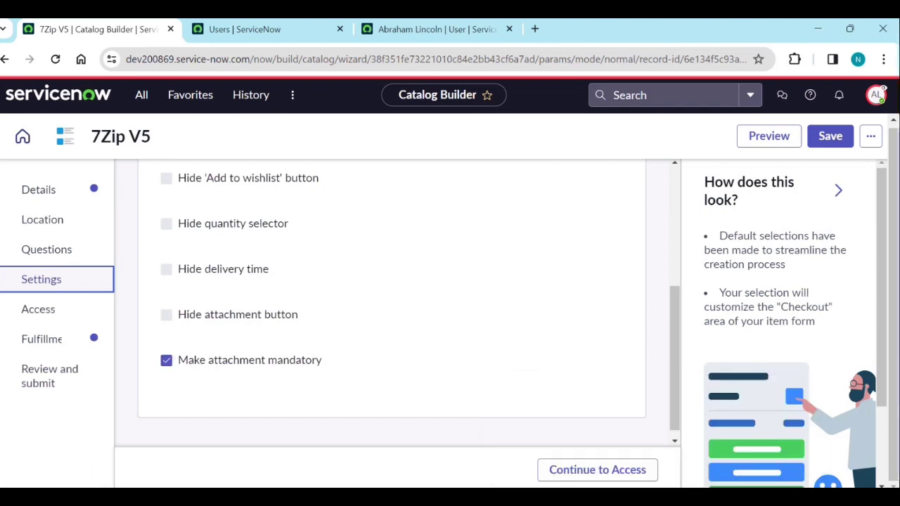
- Look over the item's Access criteria and continue to the Steps section of Fulfillment
{"action": "left_click", "coordinate": [597, 470]}
{"action": "scroll", "coordinate": [432, 269], "scroll_direction": "up", "scroll_amount": 2}
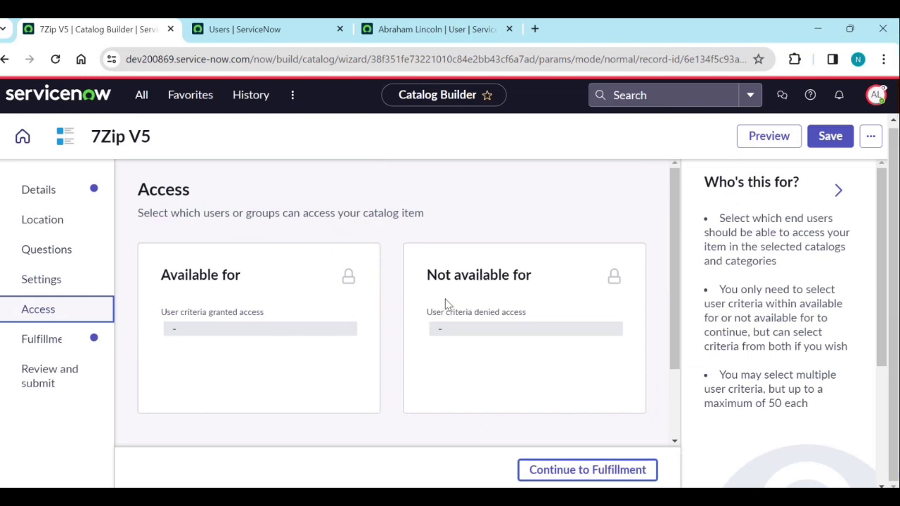
{"action": "left_click", "coordinate": [550, 470]}
{"action": "scroll", "coordinate": [542, 411], "scroll_direction": "down", "scroll_amount": 4}
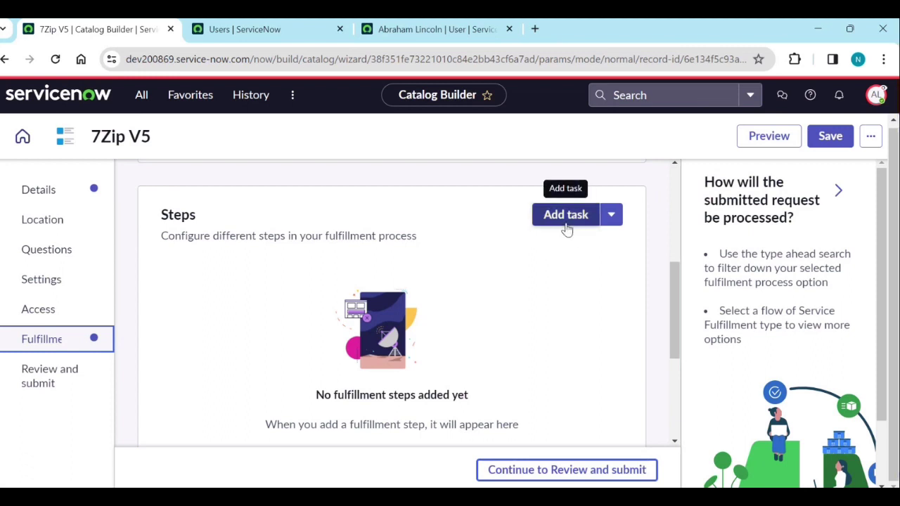
- Add a manager approval step to the fulfillment process with its default run settings
{"action": "left_click", "coordinate": [613, 216]}
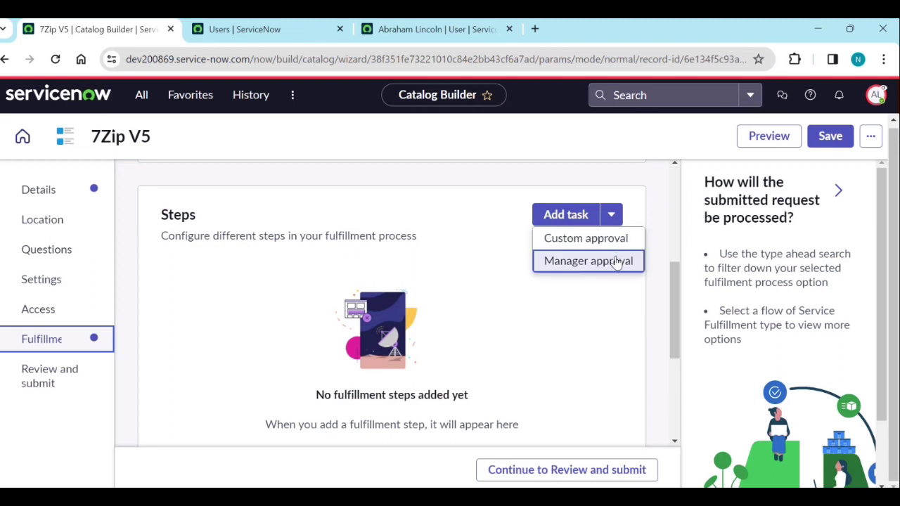
{"action": "left_click", "coordinate": [618, 262]}
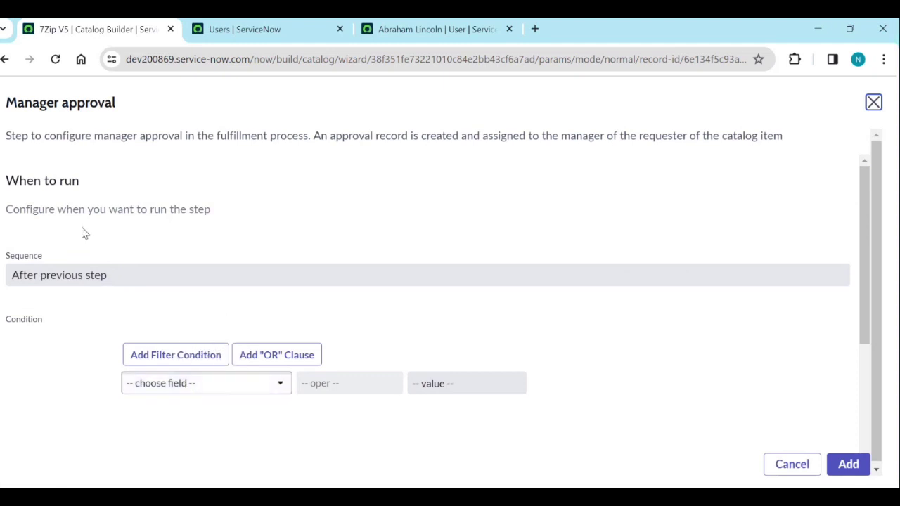
{"action": "left_click", "coordinate": [847, 465]}
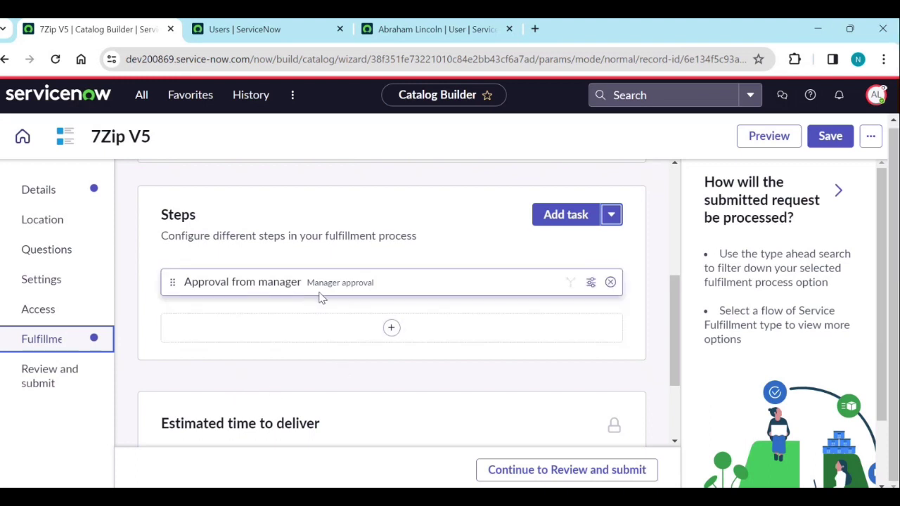
- Add a custom approval fulfillment step with the first listed user as approver, set to run after the previous step
{"action": "left_click", "coordinate": [611, 217]}
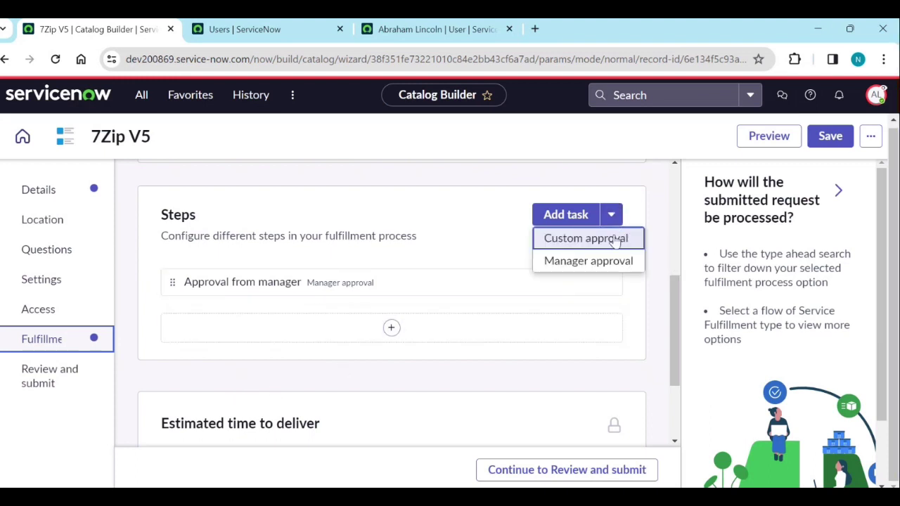
{"action": "left_click", "coordinate": [616, 240]}
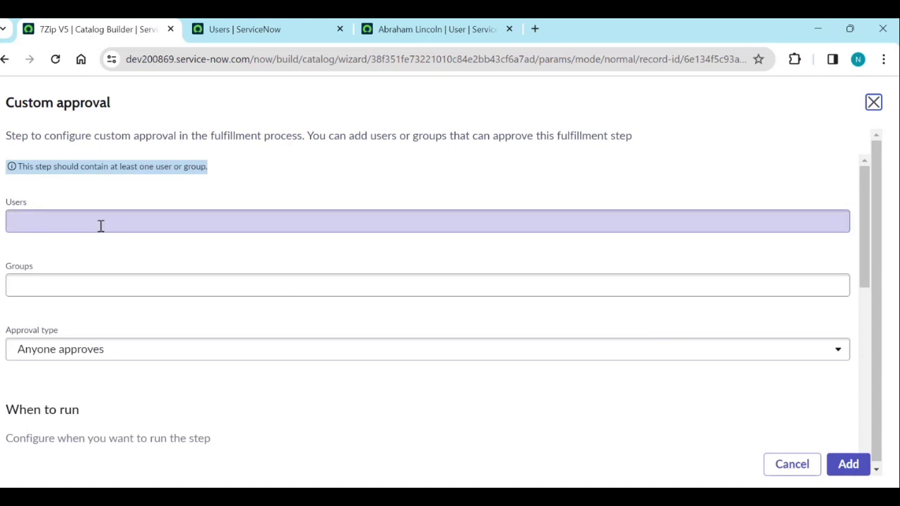
{"action": "left_click", "coordinate": [109, 283]}
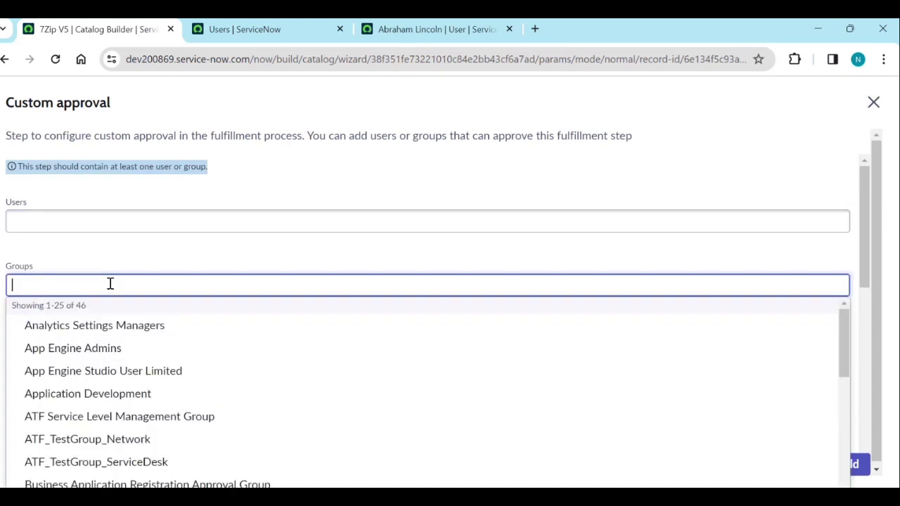
{"action": "left_click", "coordinate": [150, 223]}
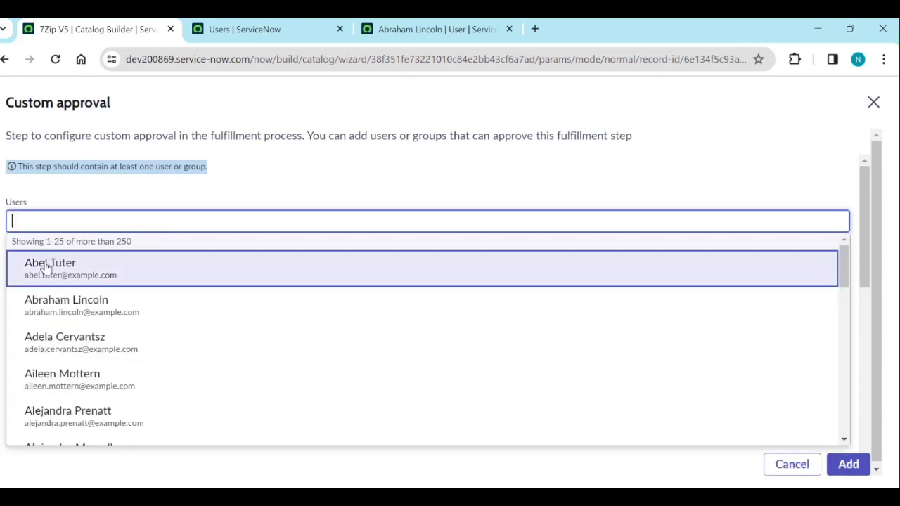
{"action": "left_click", "coordinate": [46, 266]}
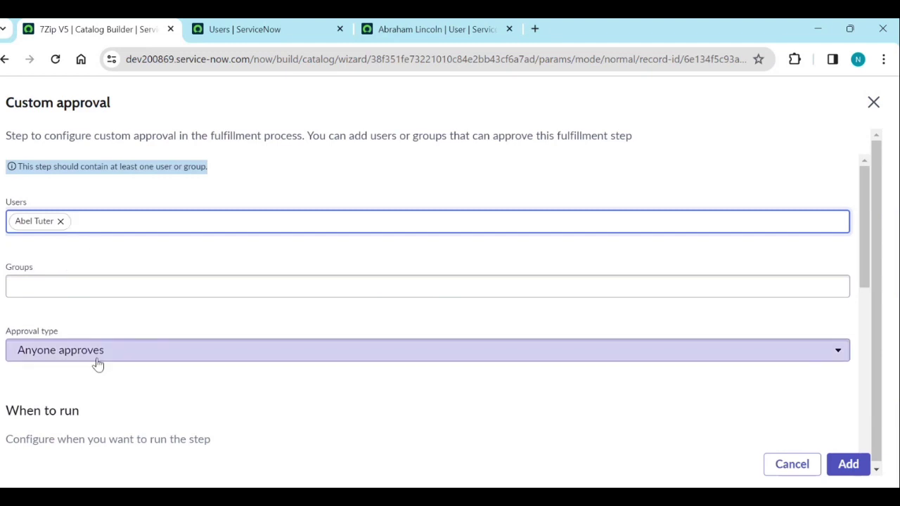
{"action": "scroll", "coordinate": [141, 365], "scroll_direction": "down", "scroll_amount": 2}
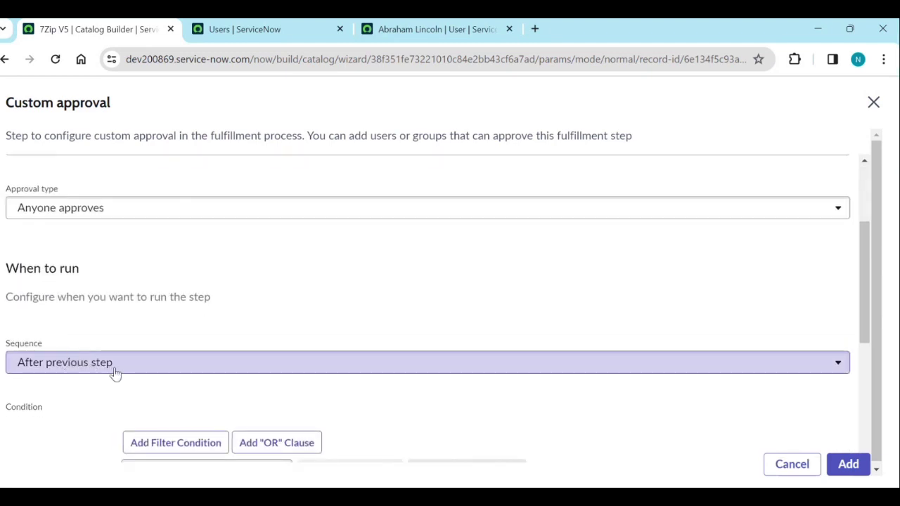
{"action": "left_click", "coordinate": [156, 370]}
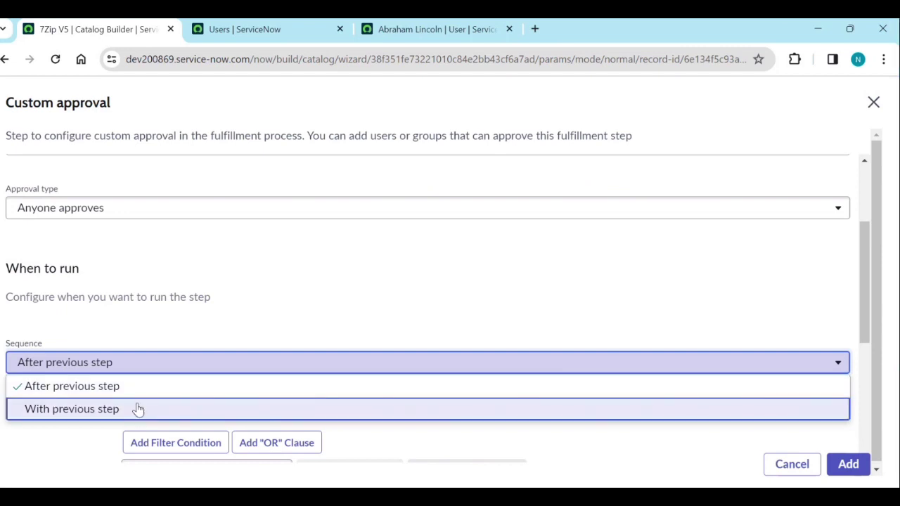
{"action": "left_click", "coordinate": [149, 397]}
{"action": "scroll", "coordinate": [132, 418], "scroll_direction": "down", "scroll_amount": 1}
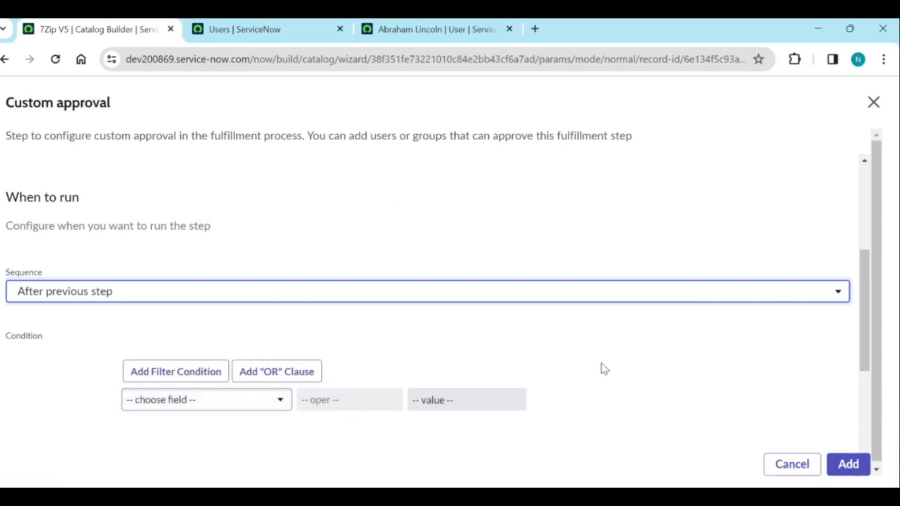
{"action": "scroll", "coordinate": [599, 366], "scroll_direction": "up", "scroll_amount": 3}
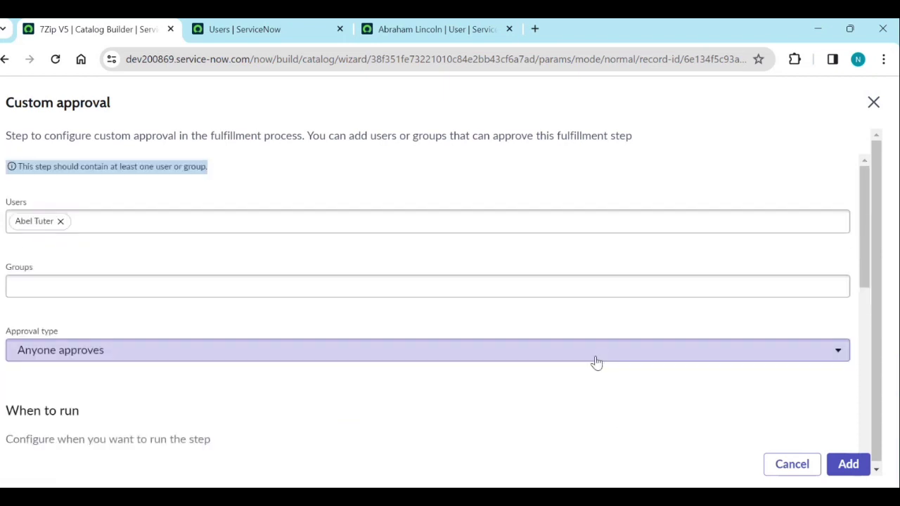
{"action": "left_click", "coordinate": [845, 467]}
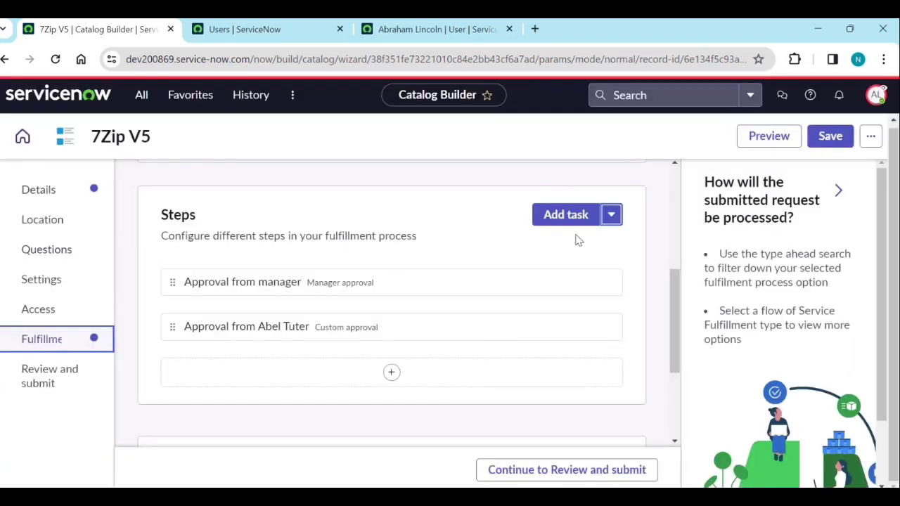
- Start a fulfillment task with "Request to install 7zip application on user device" as both its short description and description
{"action": "left_click", "coordinate": [564, 218]}
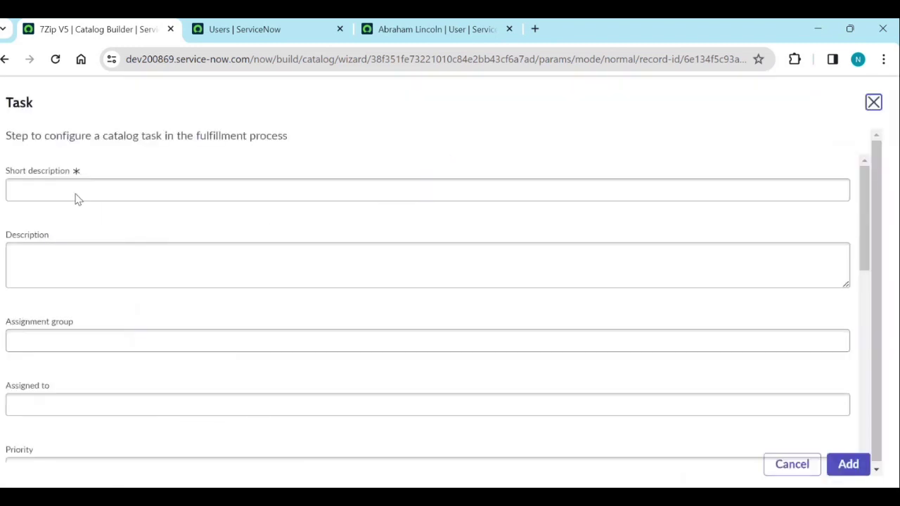
{"action": "left_click", "coordinate": [77, 198]}
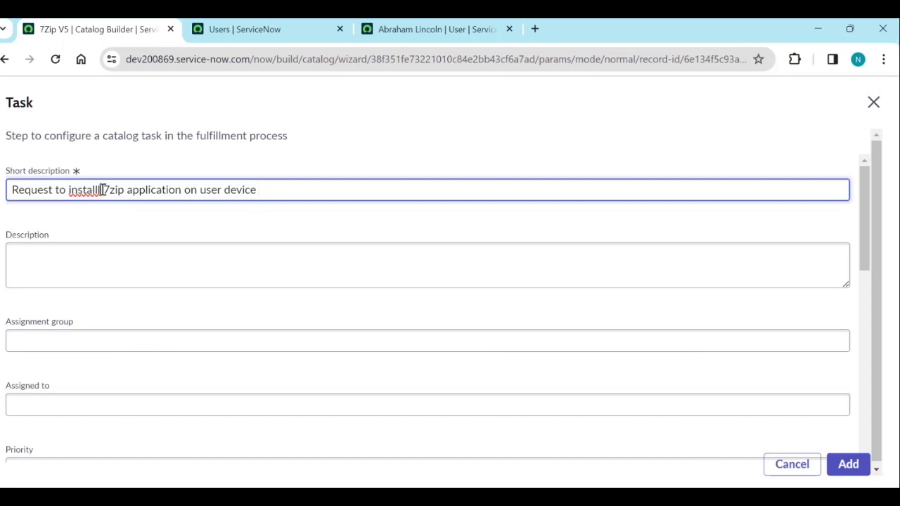
{"action": "key", "text": "BackSpace"}
{"action": "triple_click", "coordinate": [182, 195]}
{"action": "key", "text": "ctrl+c"}
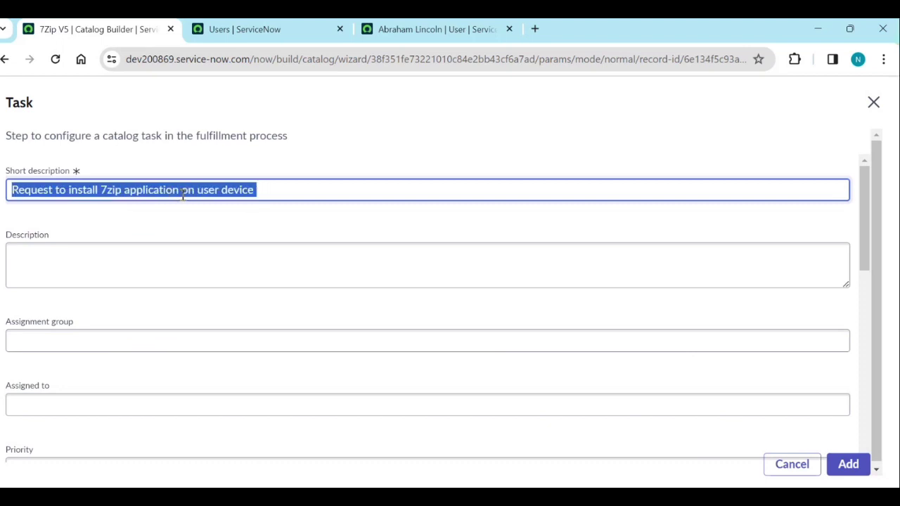
{"action": "left_click", "coordinate": [157, 272]}
{"action": "key", "text": "ctrl+v"}
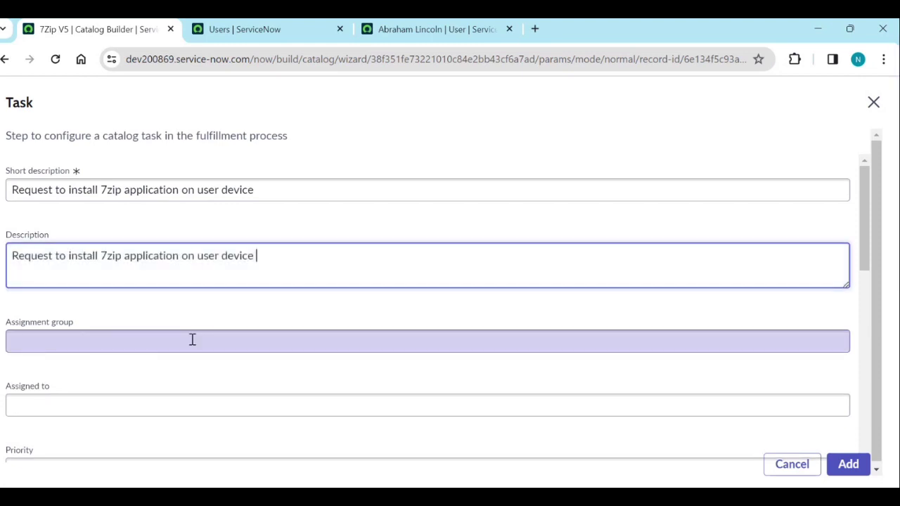
- Set the task's assignment group to Software
{"action": "left_click", "coordinate": [193, 340]}
{"action": "scroll", "coordinate": [187, 413], "scroll_direction": "down", "scroll_amount": 5}
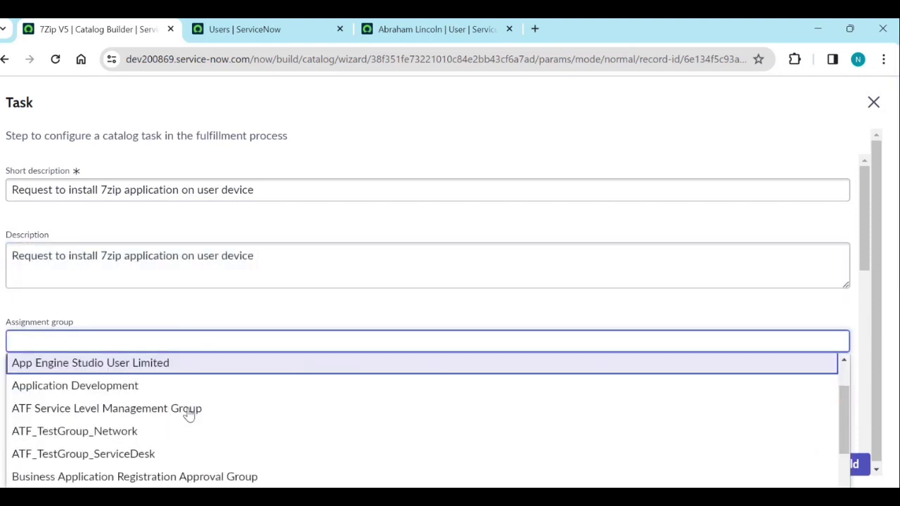
{"action": "scroll", "coordinate": [187, 415], "scroll_direction": "down", "scroll_amount": 3}
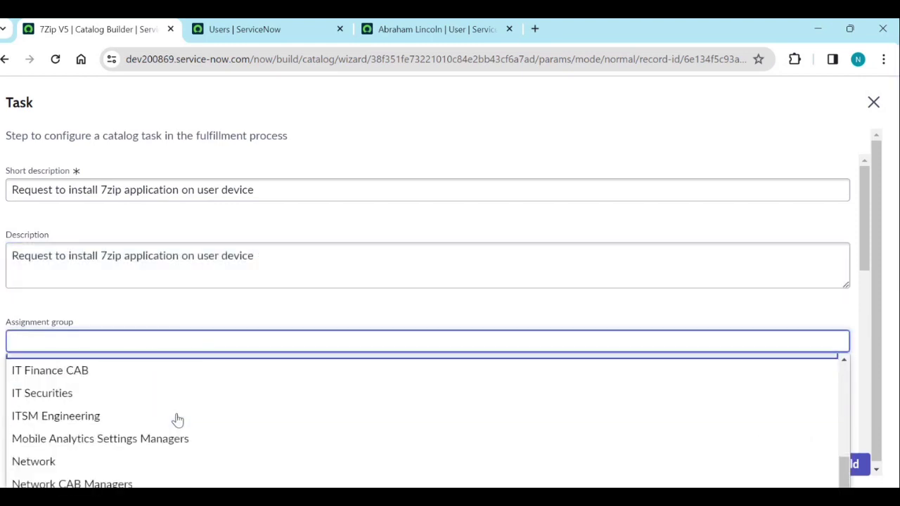
{"action": "scroll", "coordinate": [179, 420], "scroll_direction": "down", "scroll_amount": 3}
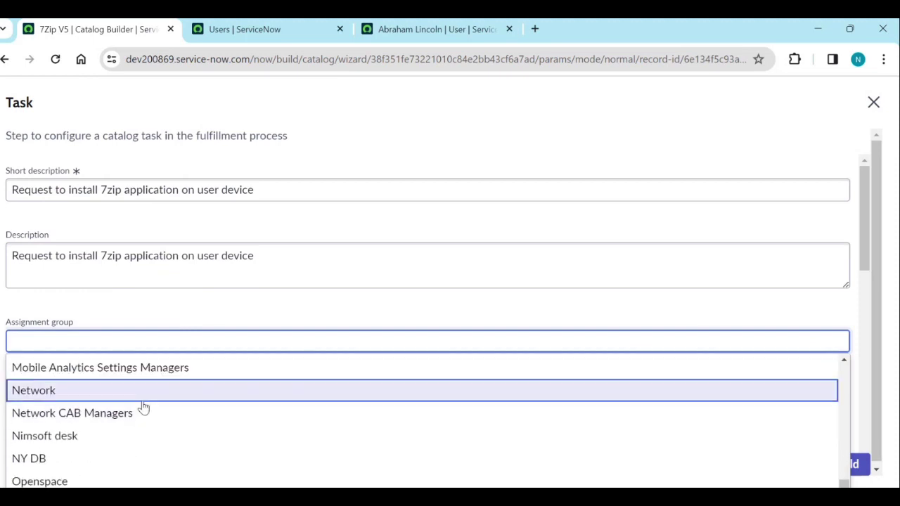
{"action": "scroll", "coordinate": [143, 408], "scroll_direction": "down", "scroll_amount": 1}
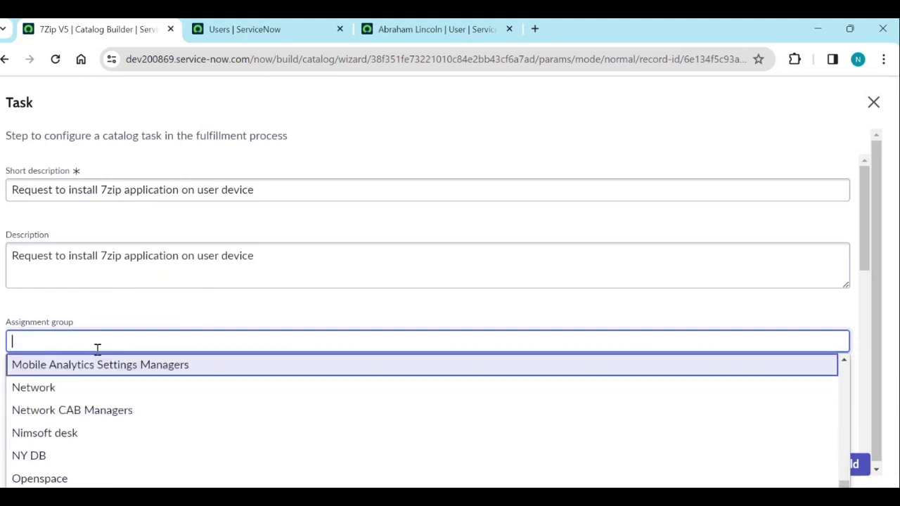
{"action": "type", "text": "of"}
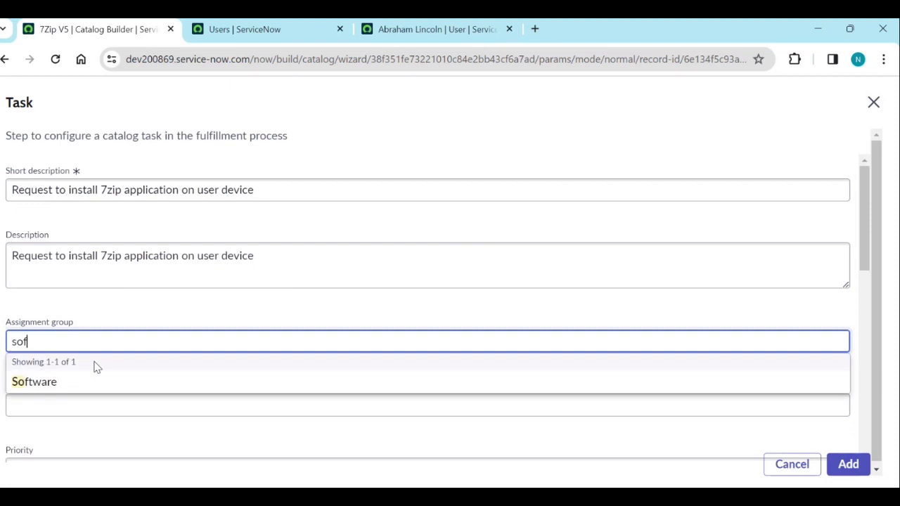
{"action": "left_click", "coordinate": [63, 381]}
- Leave the task unassigned to any individual, set its priority to 3 - Moderate and add it to the fulfillment steps
{"action": "scroll", "coordinate": [113, 366], "scroll_direction": "down", "scroll_amount": 2}
{"action": "left_click", "coordinate": [110, 263]}
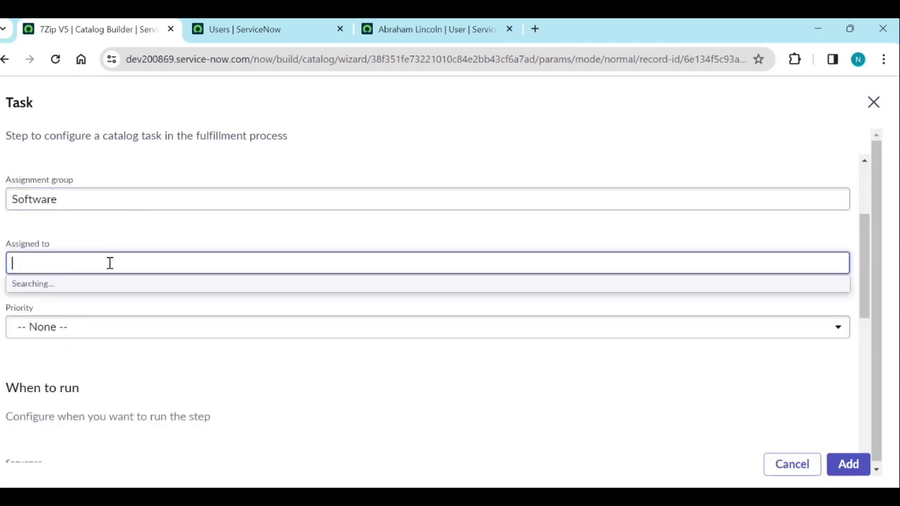
{"action": "left_click", "coordinate": [247, 238]}
{"action": "left_click", "coordinate": [201, 330]}
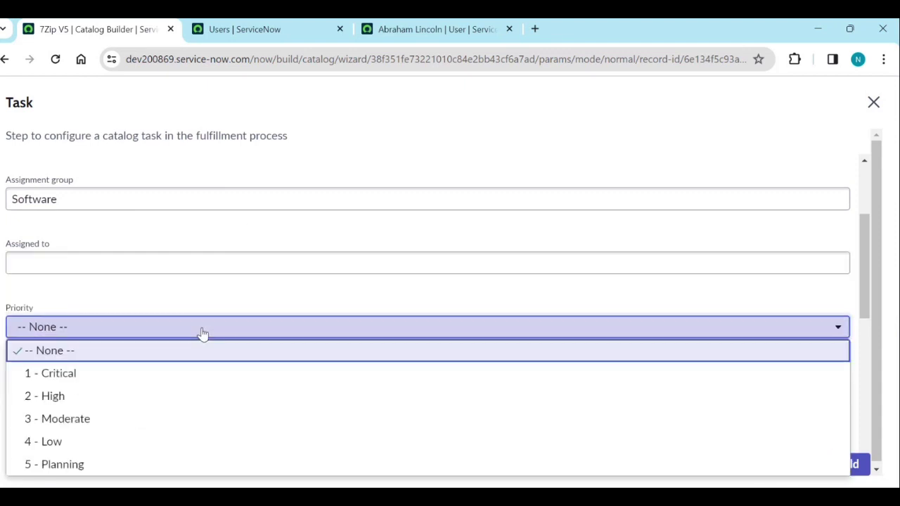
{"action": "left_click", "coordinate": [112, 418]}
{"action": "scroll", "coordinate": [163, 401], "scroll_direction": "down", "scroll_amount": 2}
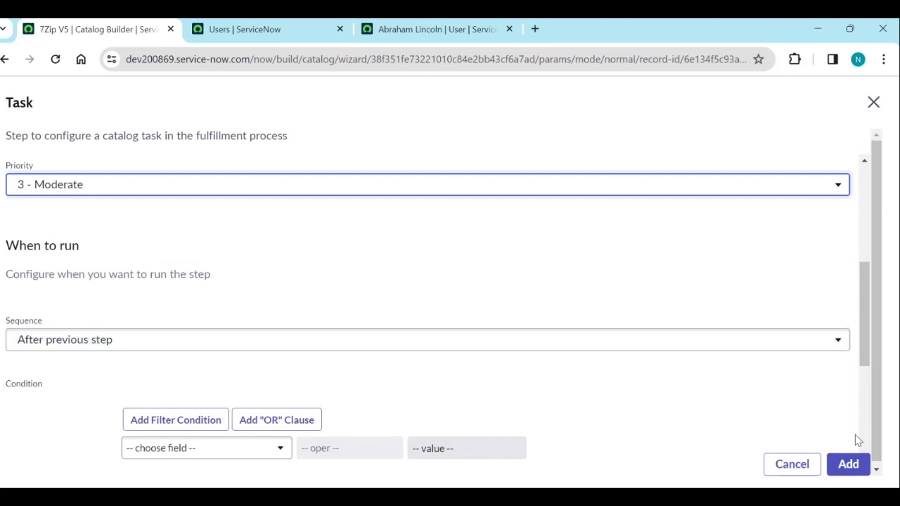
{"action": "left_click", "coordinate": [841, 467]}
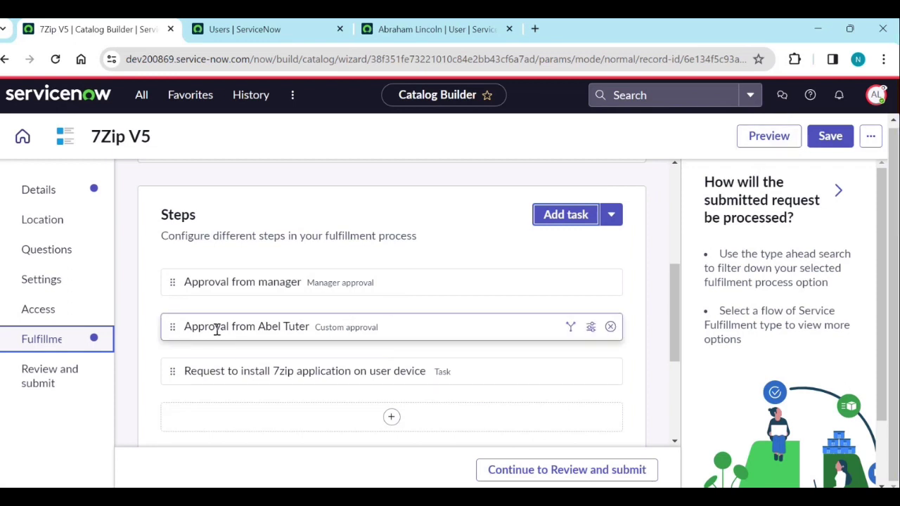
- Continue to Review and submit, look through the item's summary and try to submit the item
{"action": "scroll", "coordinate": [380, 317], "scroll_direction": "down", "scroll_amount": 2}
{"action": "scroll", "coordinate": [563, 288], "scroll_direction": "down", "scroll_amount": 2}
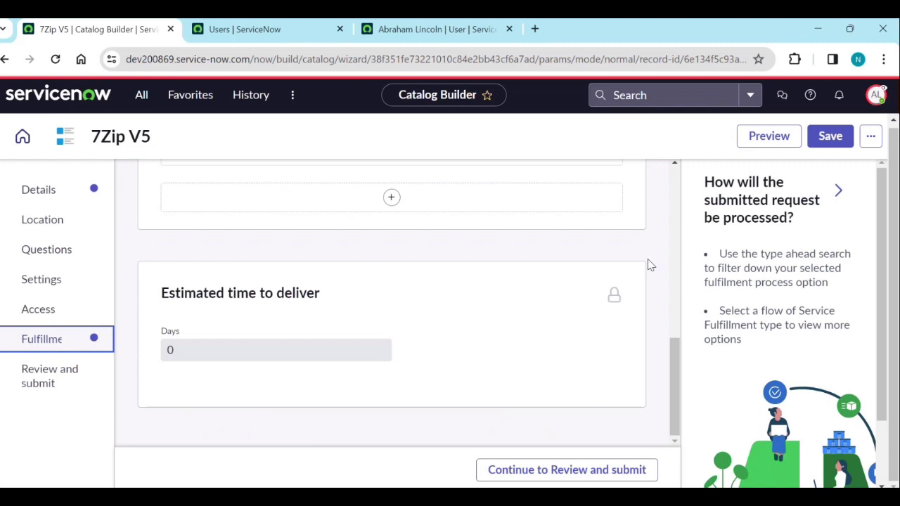
{"action": "left_click", "coordinate": [593, 470]}
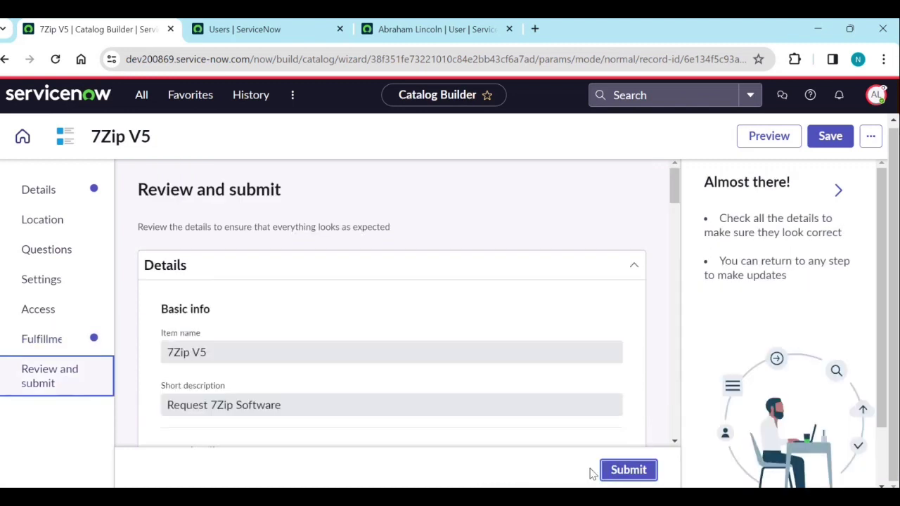
{"action": "scroll", "coordinate": [534, 366], "scroll_direction": "down", "scroll_amount": 9}
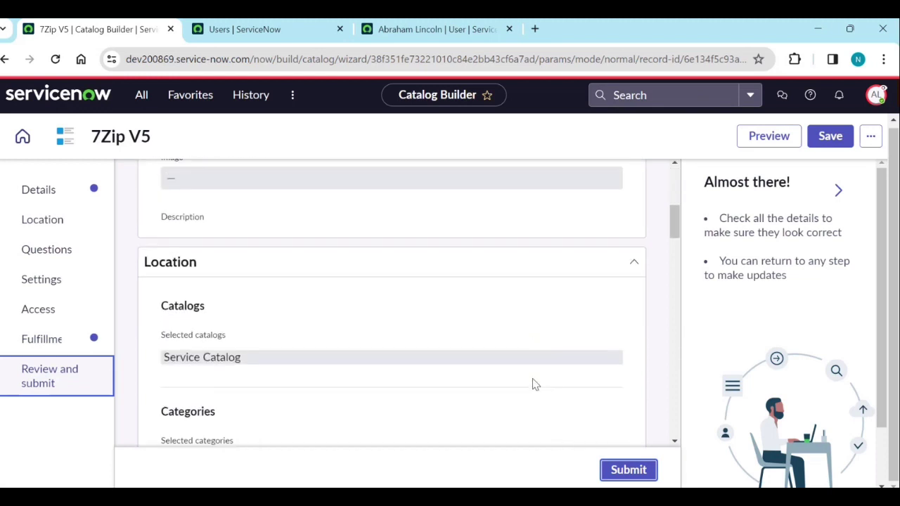
{"action": "scroll", "coordinate": [531, 383], "scroll_direction": "down", "scroll_amount": 12}
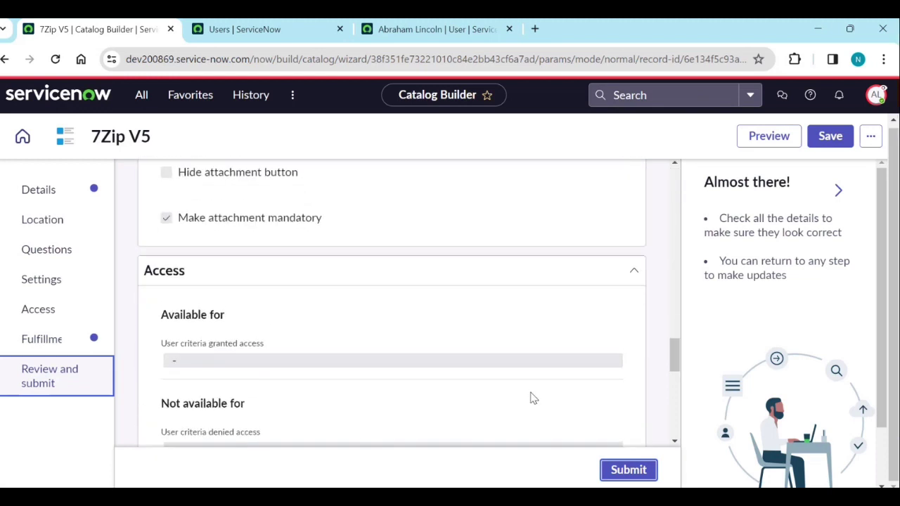
{"action": "scroll", "coordinate": [532, 398], "scroll_direction": "down", "scroll_amount": 2}
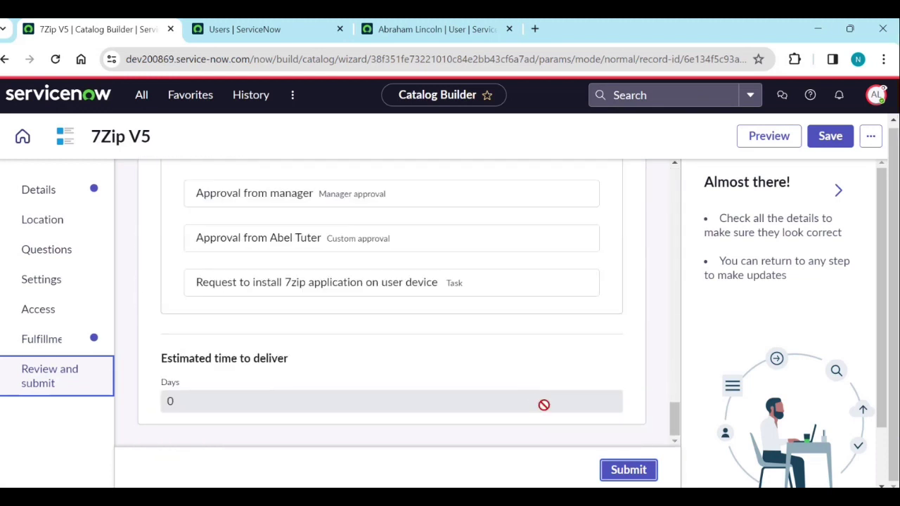
{"action": "left_click", "coordinate": [613, 470]}
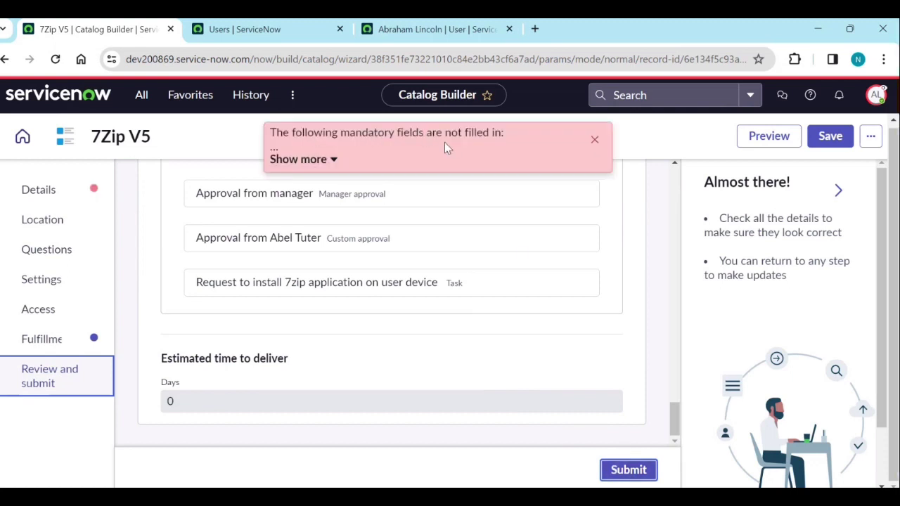
{"action": "left_click", "coordinate": [594, 140]}
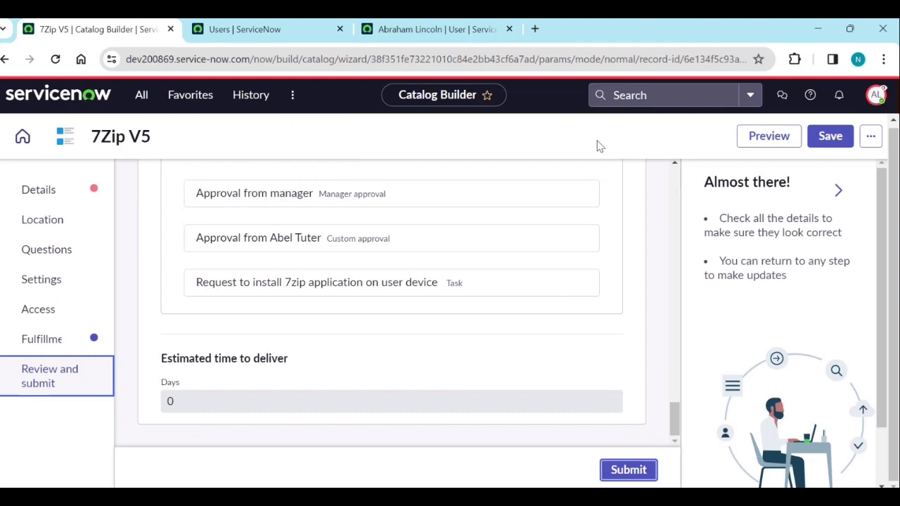
- Fill in the missing mandatory description in the item's Details with the short description's text, "Request 7Zip Software"
{"action": "left_click", "coordinate": [38, 191]}
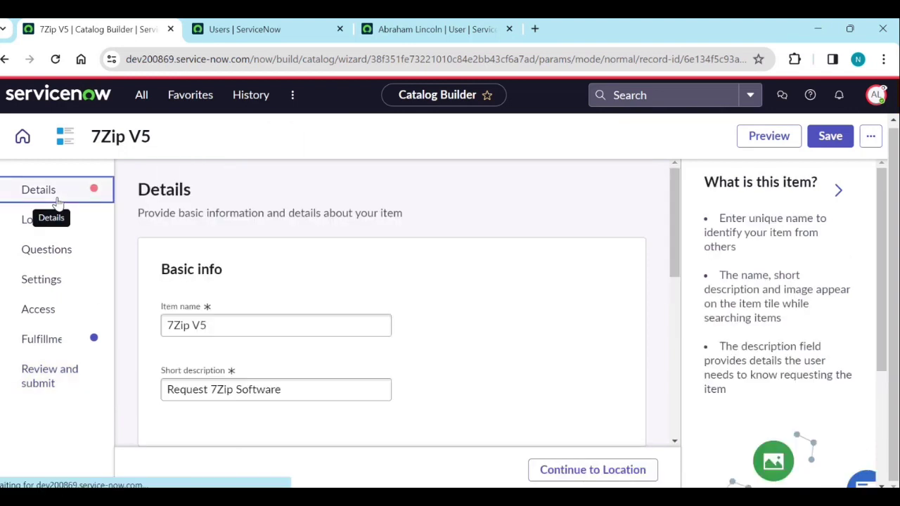
{"action": "scroll", "coordinate": [360, 361], "scroll_direction": "down", "scroll_amount": 3}
{"action": "scroll", "coordinate": [361, 361], "scroll_direction": "down", "scroll_amount": 2}
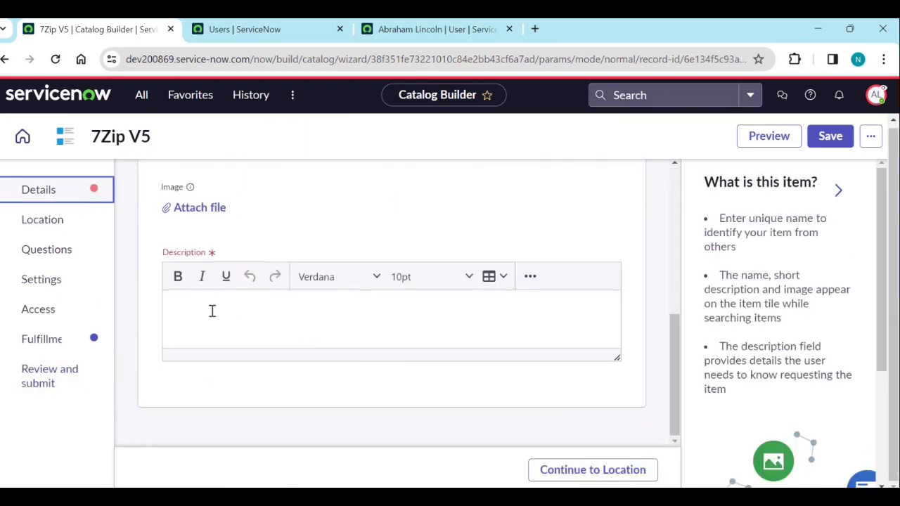
{"action": "left_click", "coordinate": [204, 307]}
{"action": "scroll", "coordinate": [298, 313], "scroll_direction": "up", "scroll_amount": 5}
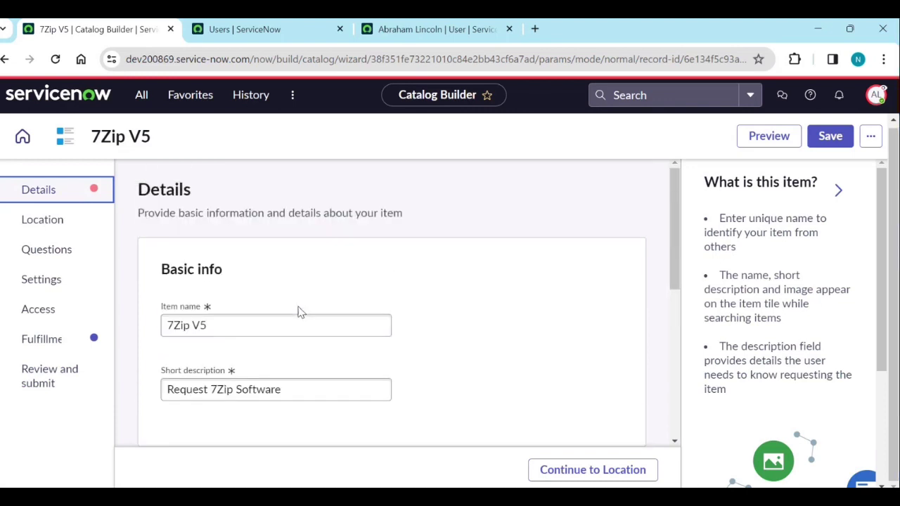
{"action": "left_click", "coordinate": [307, 392]}
{"action": "key", "text": "ctrl+a"}
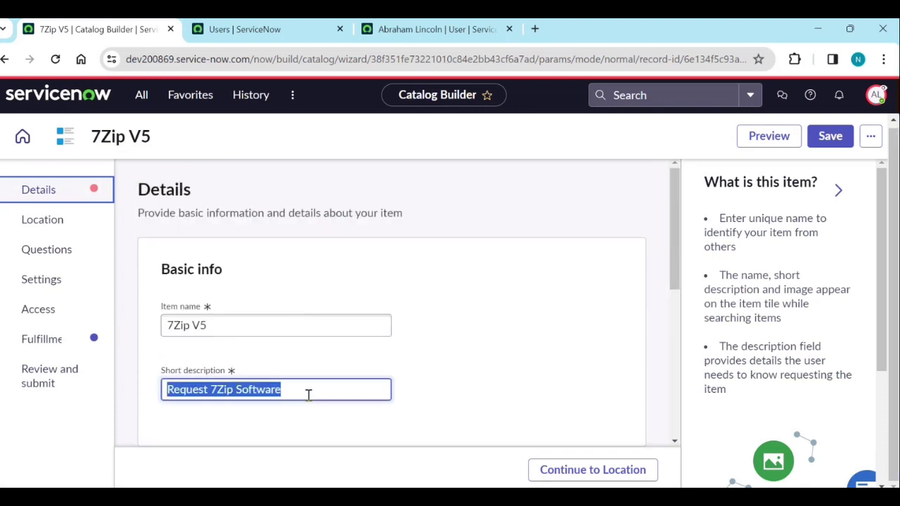
{"action": "key", "text": "ctrl+c"}
{"action": "scroll", "coordinate": [309, 401], "scroll_direction": "down", "scroll_amount": 4}
{"action": "left_click", "coordinate": [255, 394]}
{"action": "key", "text": "ctrl+v"}
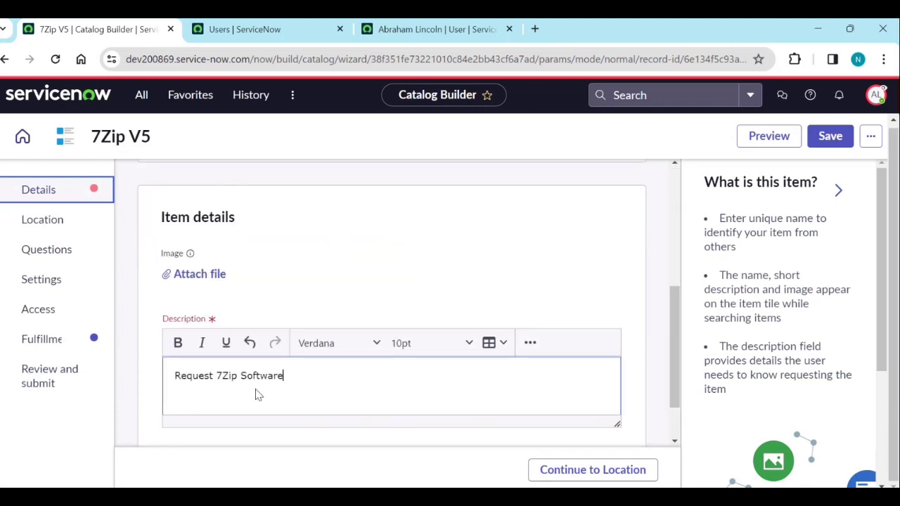
{"action": "left_click", "coordinate": [478, 280]}
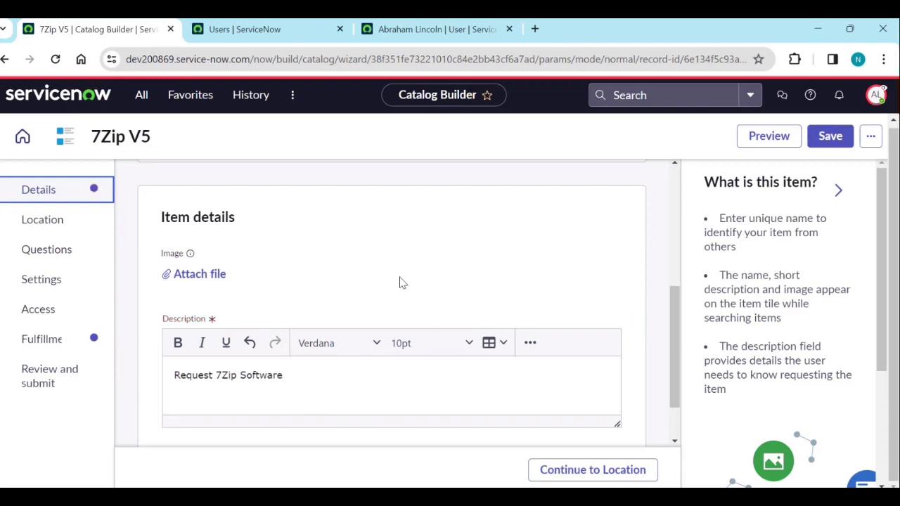
- Proceed from Fulfillment to Review and submit, submit the 7Zip V5 item and return to the dashboard
{"action": "left_click", "coordinate": [53, 345]}
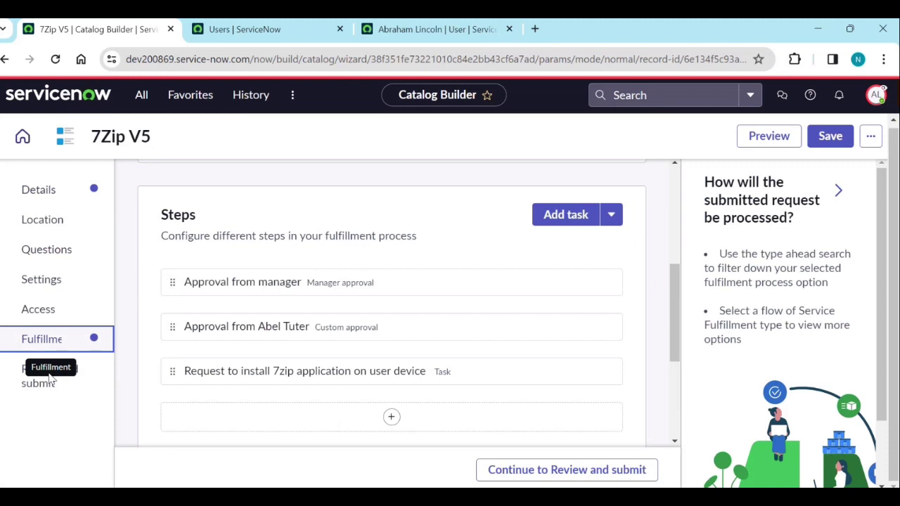
{"action": "left_click", "coordinate": [553, 472]}
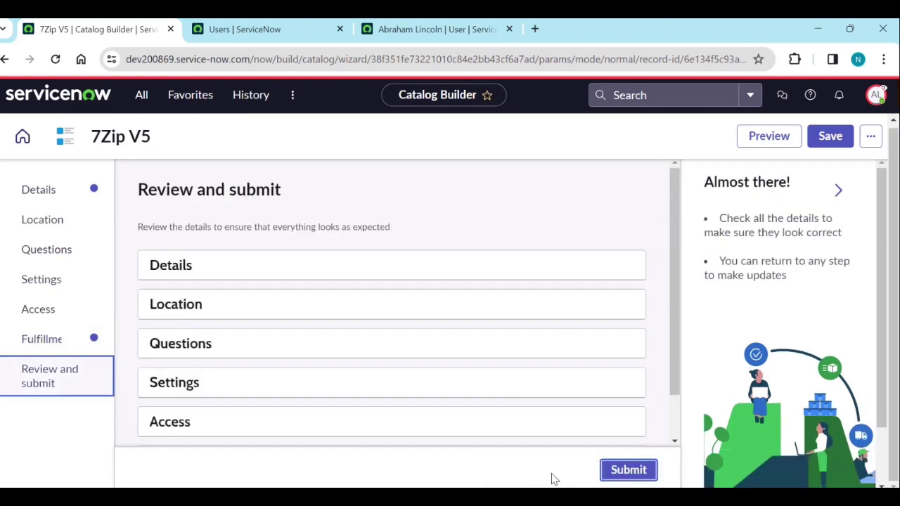
{"action": "left_click", "coordinate": [626, 470]}
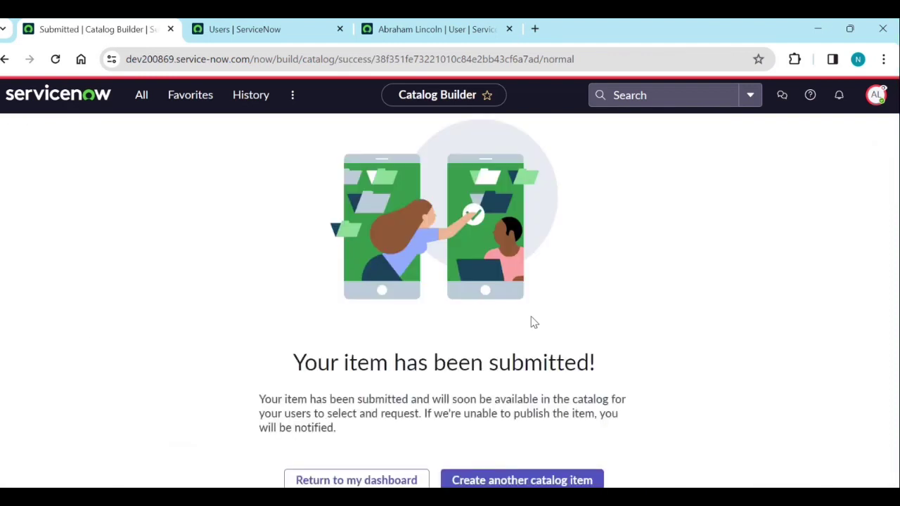
{"action": "left_click", "coordinate": [392, 479]}
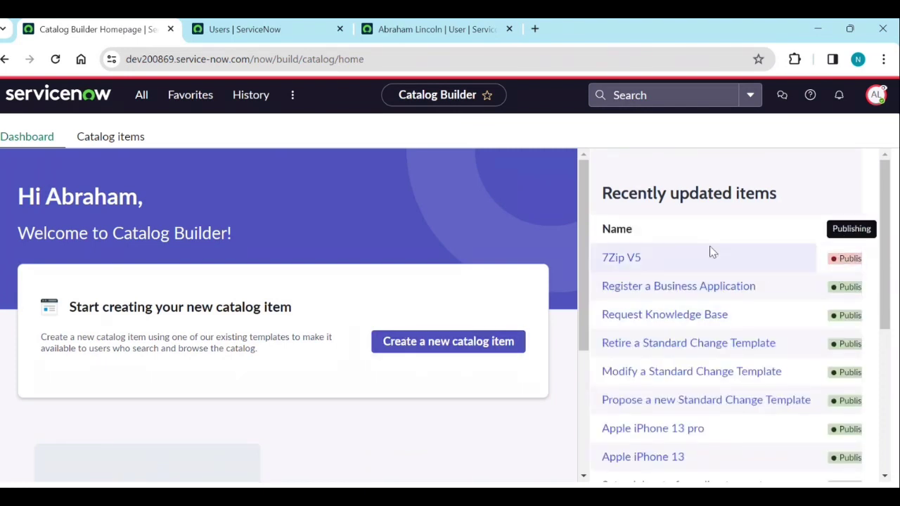
- Bring up the full list of catalog items and try to open Register a Business Application
{"action": "scroll", "coordinate": [495, 339], "scroll_direction": "down", "scroll_amount": 3}
{"action": "scroll", "coordinate": [467, 351], "scroll_direction": "up", "scroll_amount": 4}
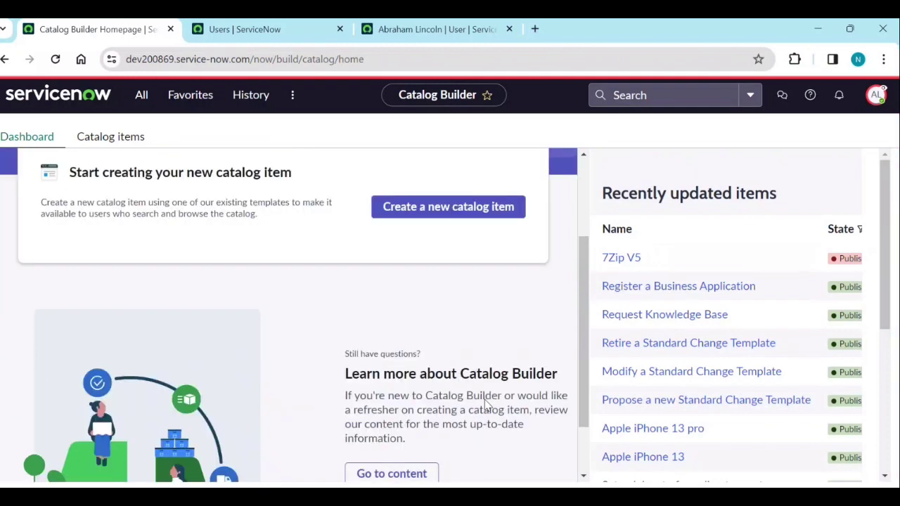
{"action": "left_click", "coordinate": [96, 136]}
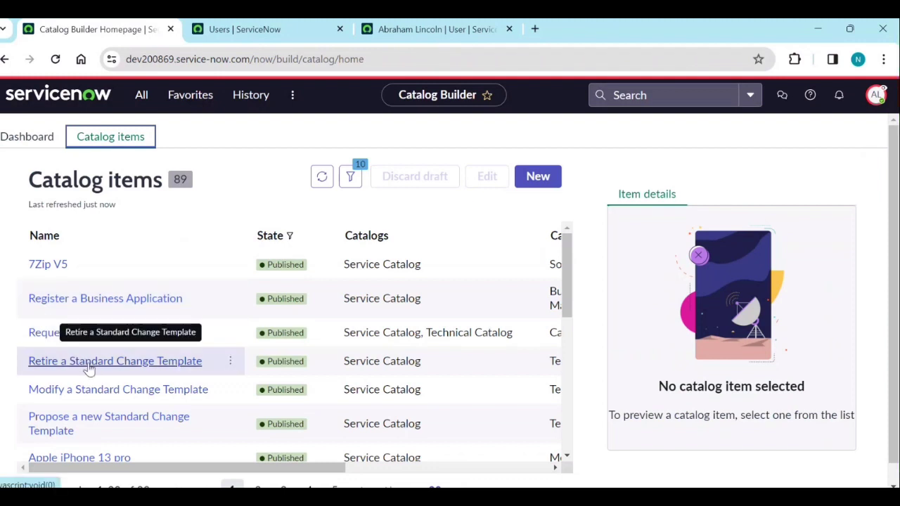
{"action": "left_click", "coordinate": [100, 307]}
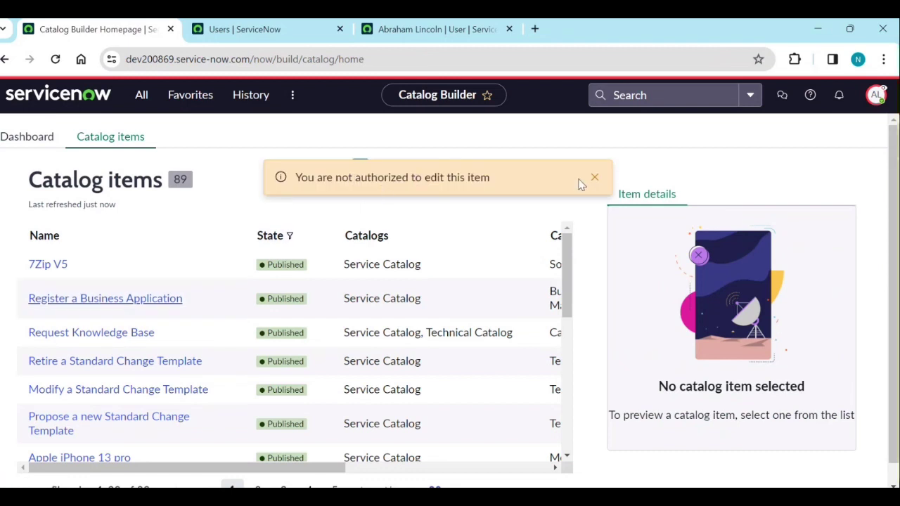
{"action": "left_click", "coordinate": [594, 177]}
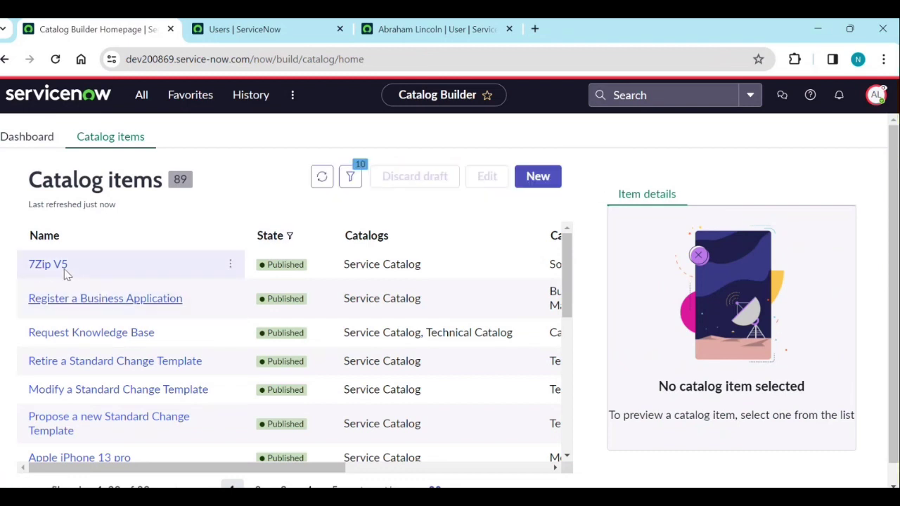
- Select 7Zip V5 in the catalog items list and review its item details down to the Location section
{"action": "left_click", "coordinate": [42, 269]}
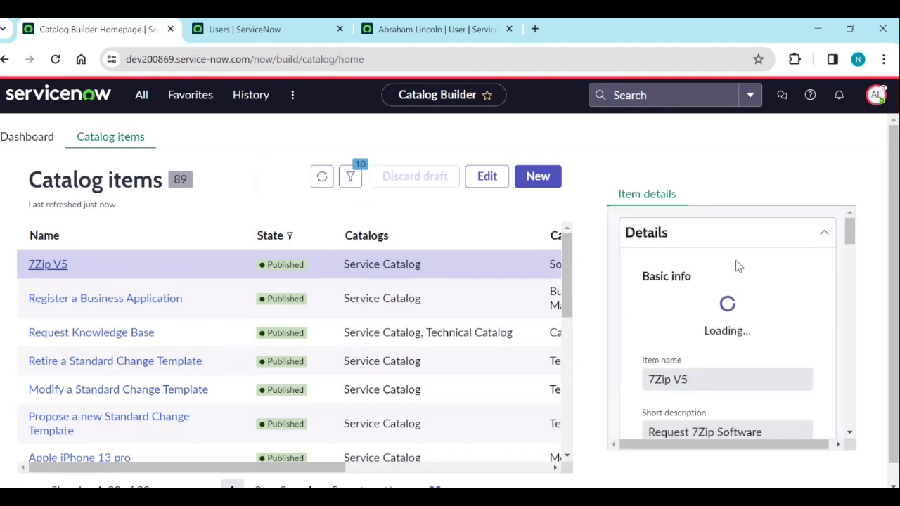
{"action": "scroll", "coordinate": [745, 358], "scroll_direction": "down", "scroll_amount": 3}
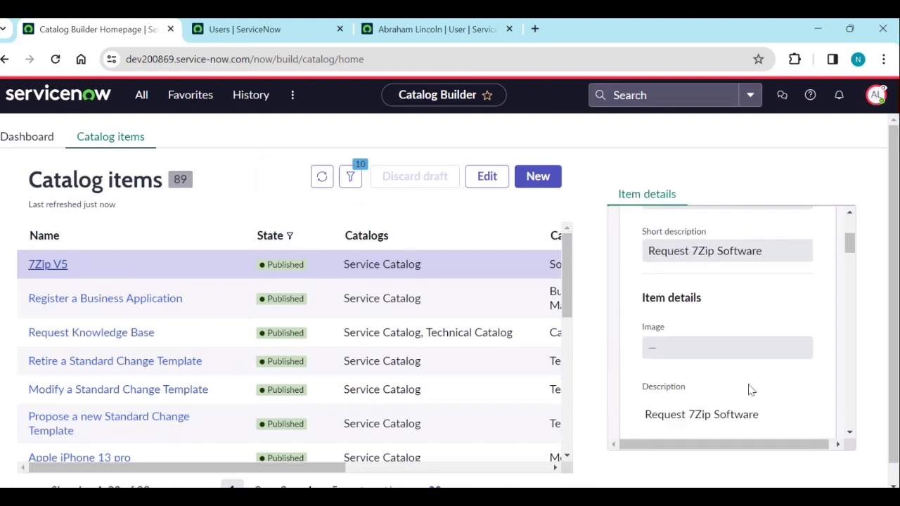
{"action": "scroll", "coordinate": [749, 390], "scroll_direction": "down", "scroll_amount": 5}
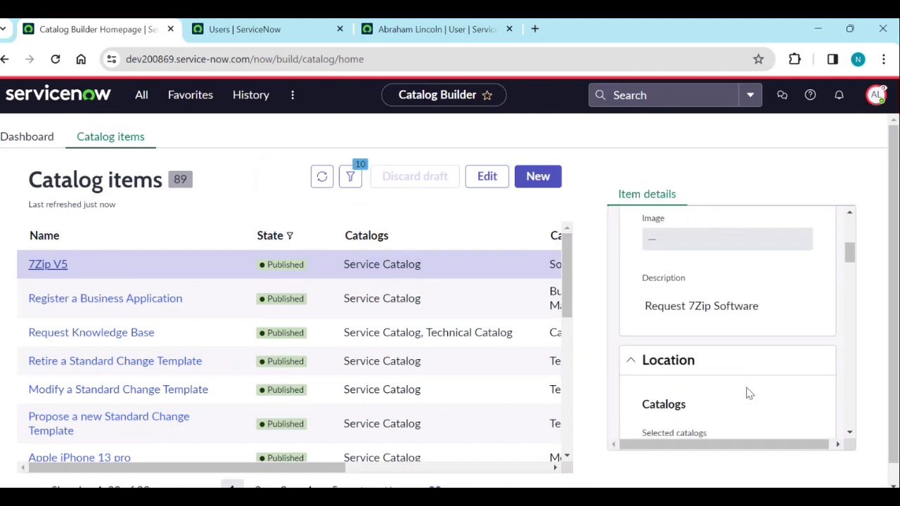
- Open 7Zip V5 for editing, save it with its existing details and submit it again from Review and submit
{"action": "left_click", "coordinate": [481, 182]}
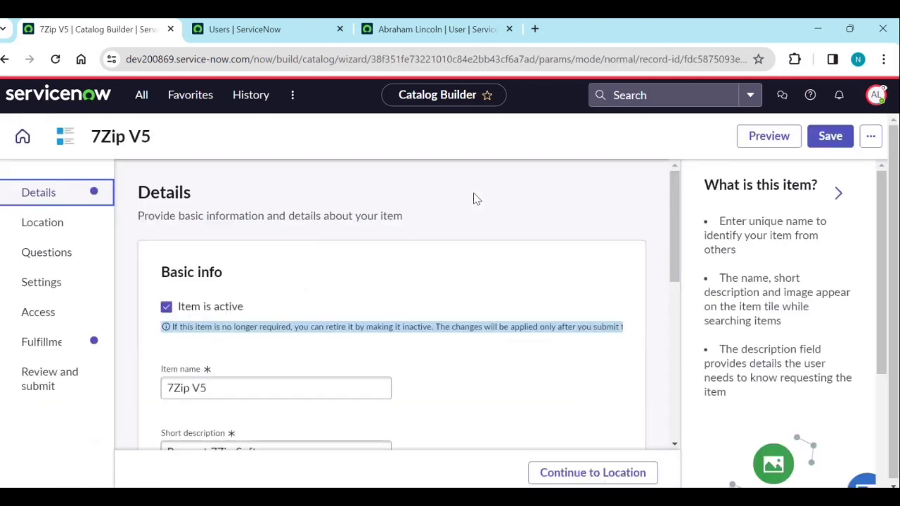
{"action": "left_click", "coordinate": [829, 135]}
{"action": "scroll", "coordinate": [483, 284], "scroll_direction": "down", "scroll_amount": 5}
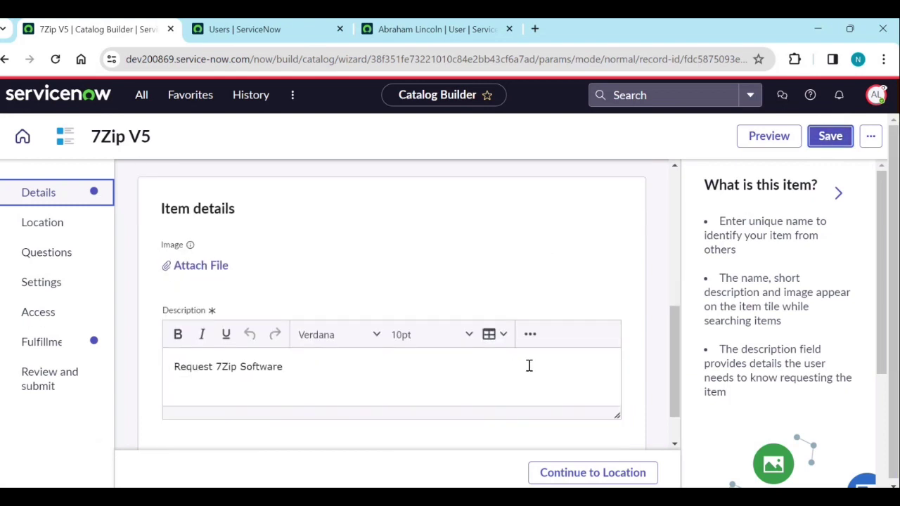
{"action": "left_click", "coordinate": [55, 389]}
{"action": "left_click", "coordinate": [629, 476]}
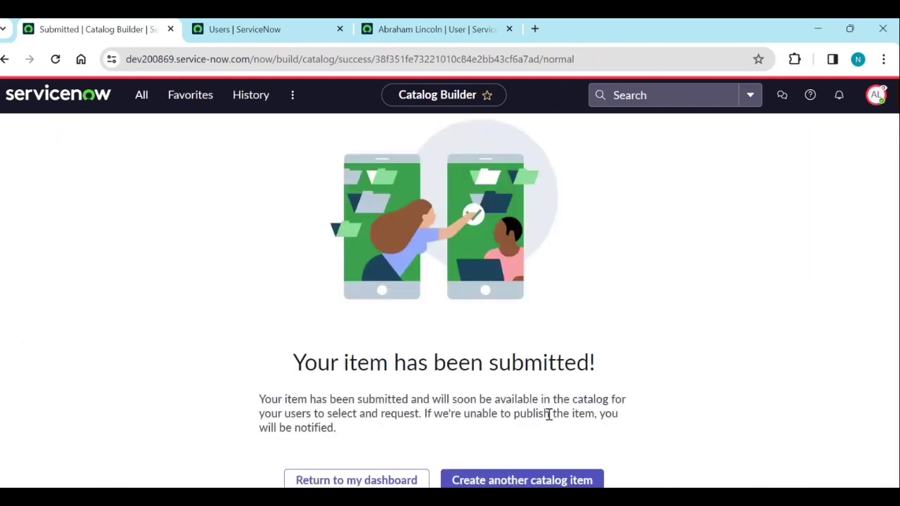
- Return to the dashboard, check the state of 7Zip V5 among the catalog items and reload the page
{"action": "left_click", "coordinate": [356, 480]}
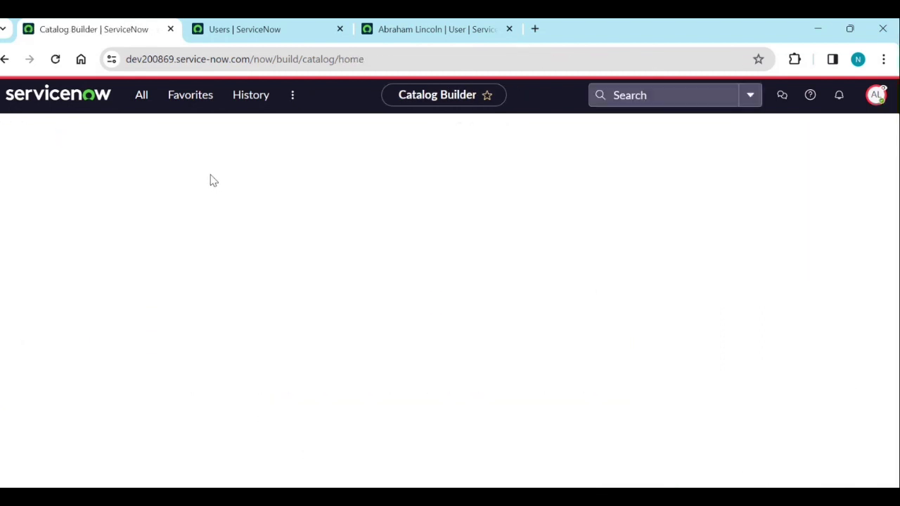
{"action": "left_click", "coordinate": [124, 143]}
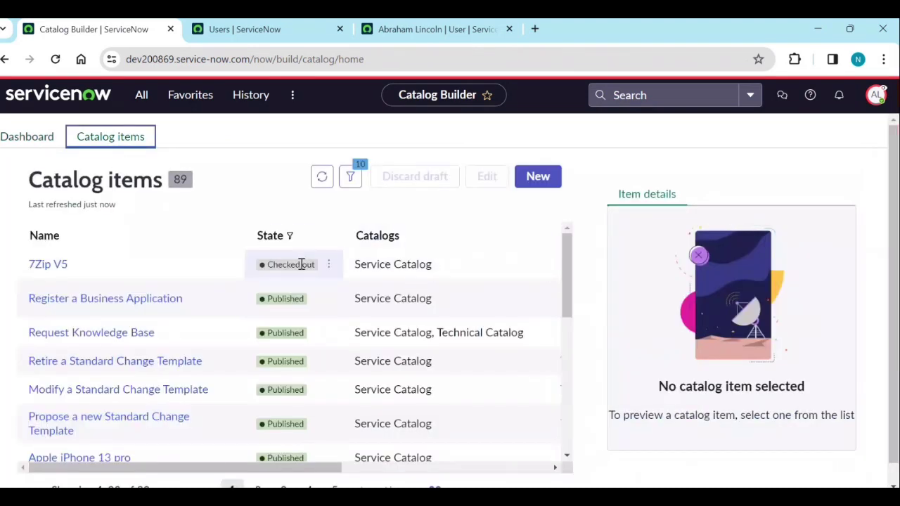
{"action": "left_click", "coordinate": [168, 277]}
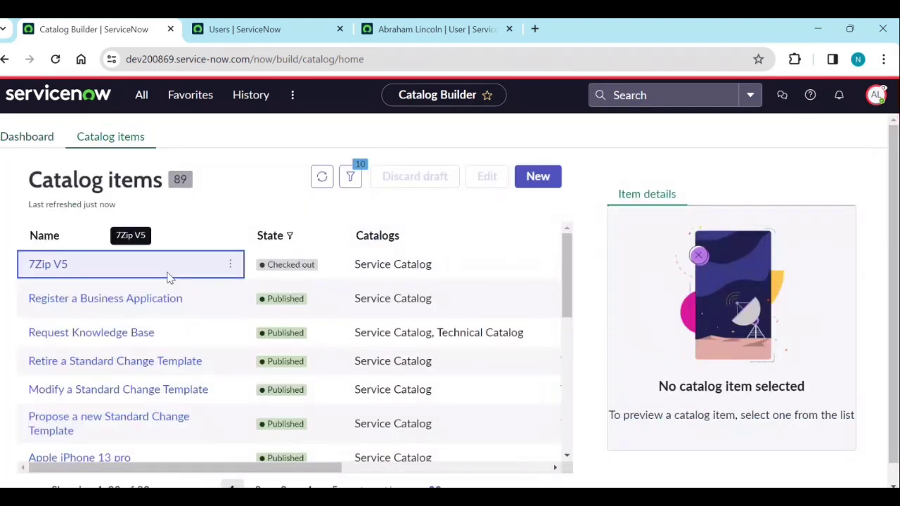
{"action": "left_click", "coordinate": [54, 276]}
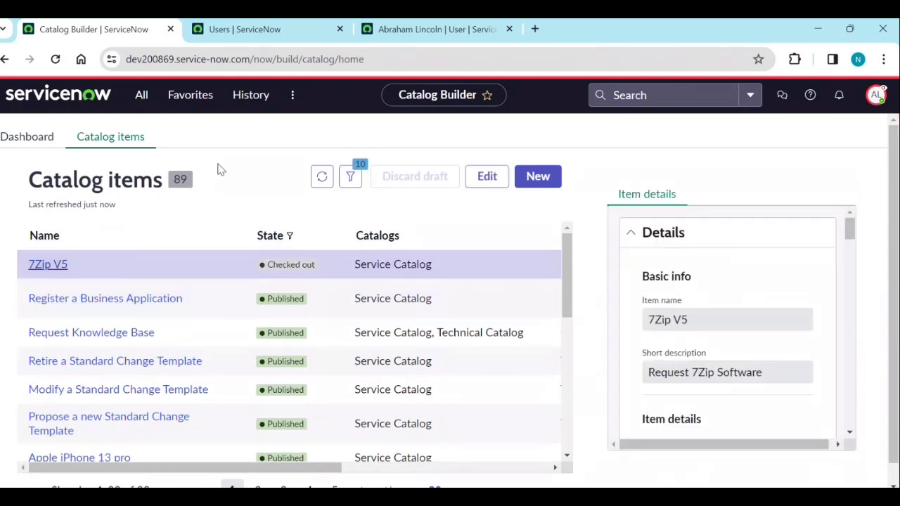
{"action": "left_click", "coordinate": [56, 60]}
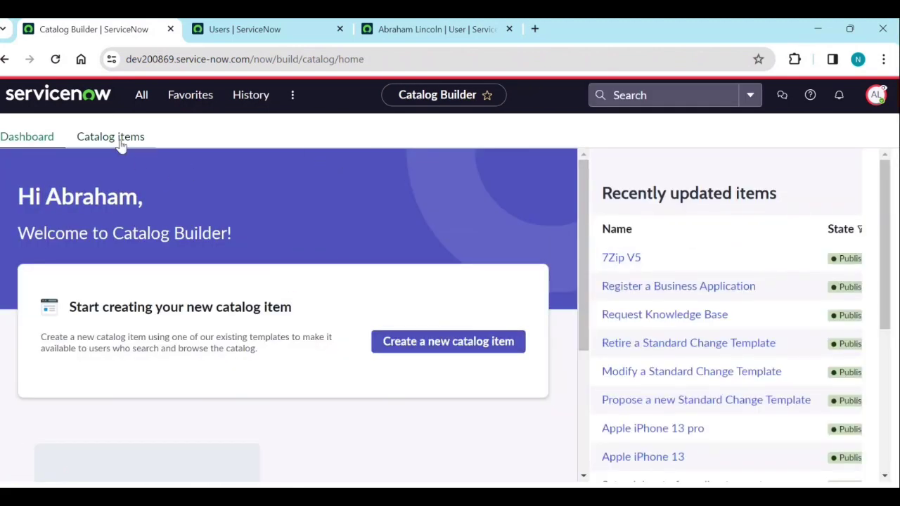
- End the current impersonation and impersonate the other recent user, the one set as the item's custom approver
{"action": "left_click", "coordinate": [877, 97]}
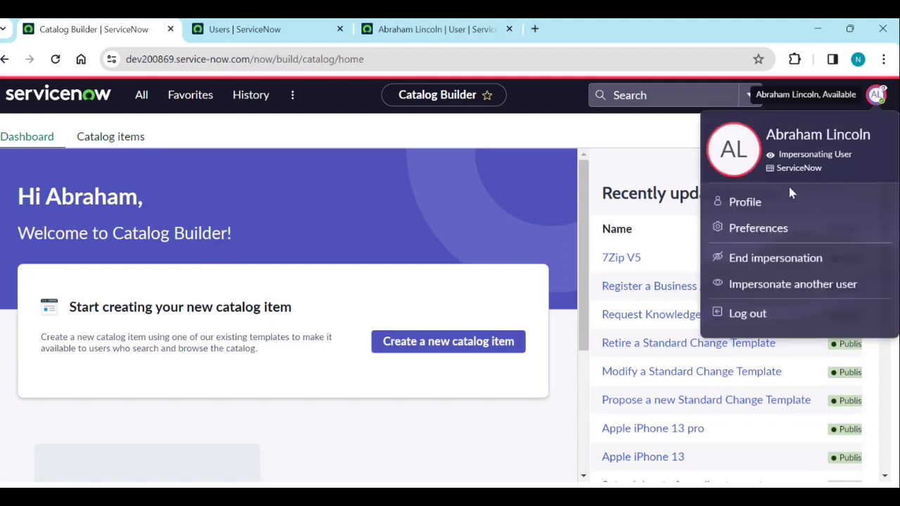
{"action": "left_click", "coordinate": [772, 259]}
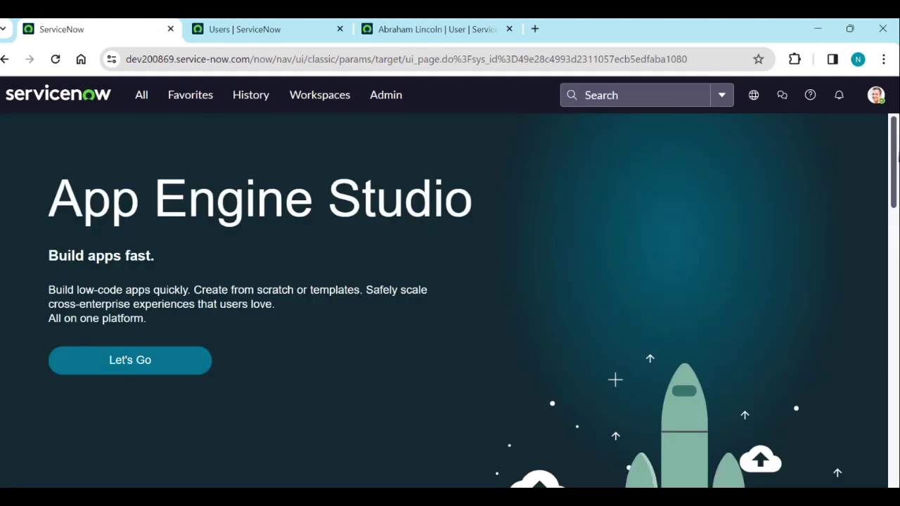
{"action": "left_click", "coordinate": [870, 97]}
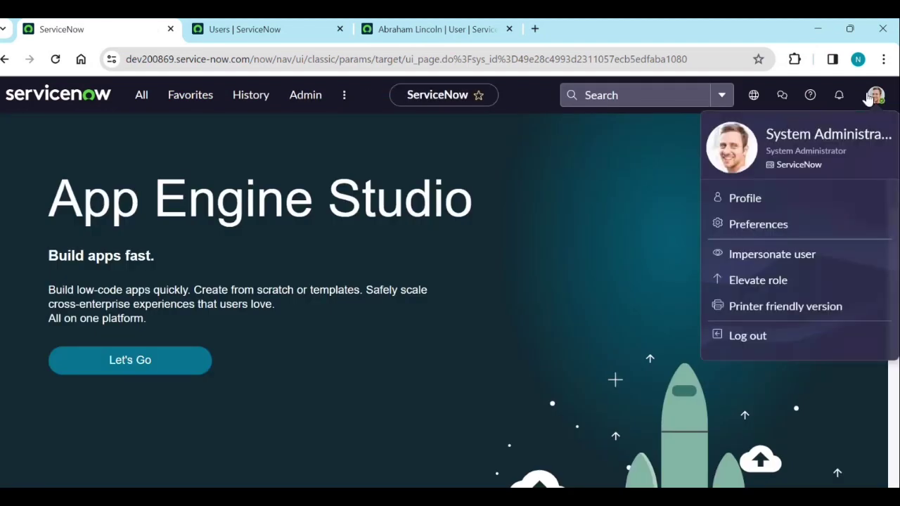
{"action": "left_click", "coordinate": [771, 255]}
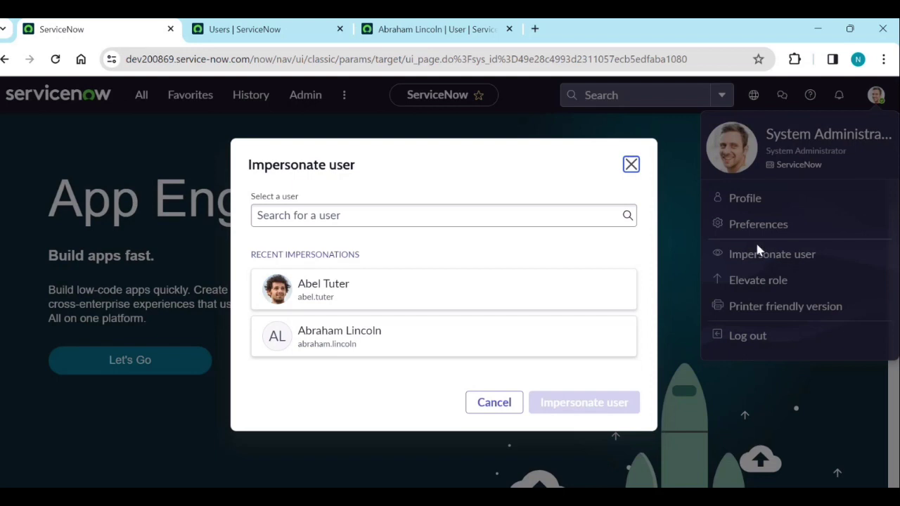
{"action": "left_click", "coordinate": [347, 303]}
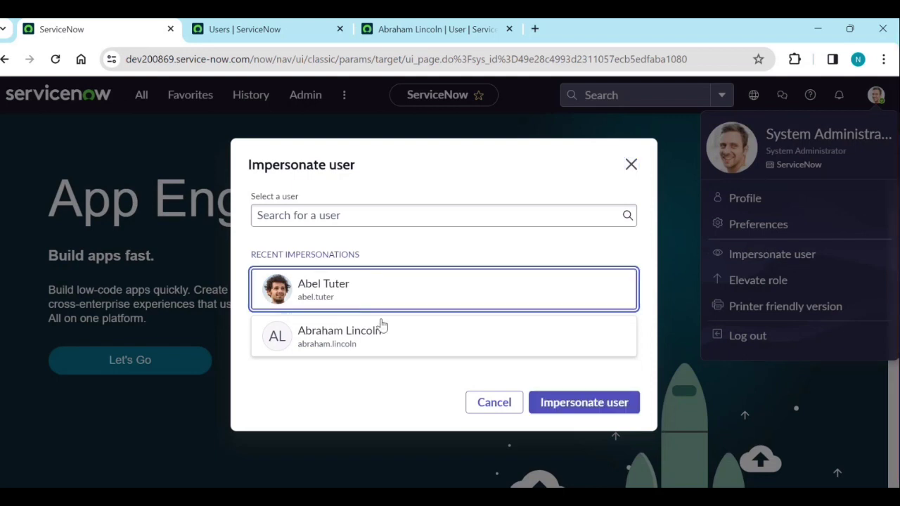
{"action": "left_click", "coordinate": [575, 403]}
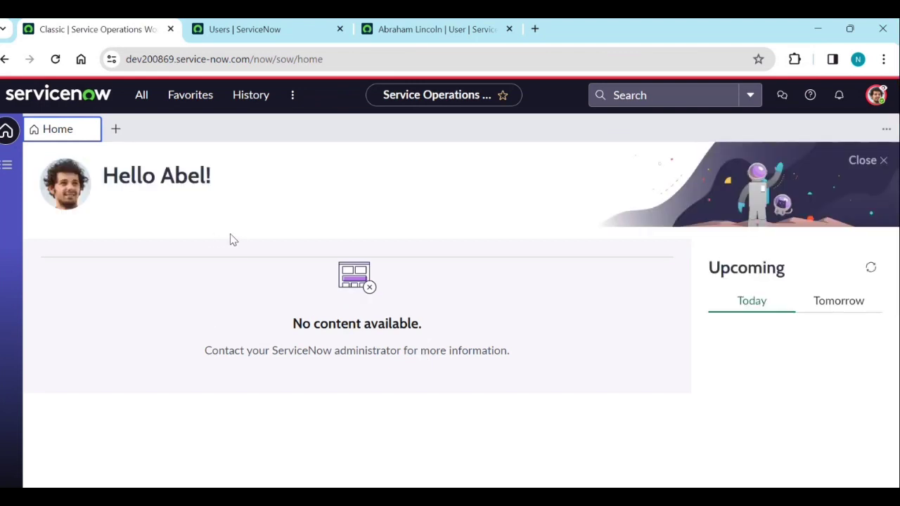
- Open the 7Zip V5 request form from the Software category of the Service Catalog
{"action": "left_click", "coordinate": [141, 99]}
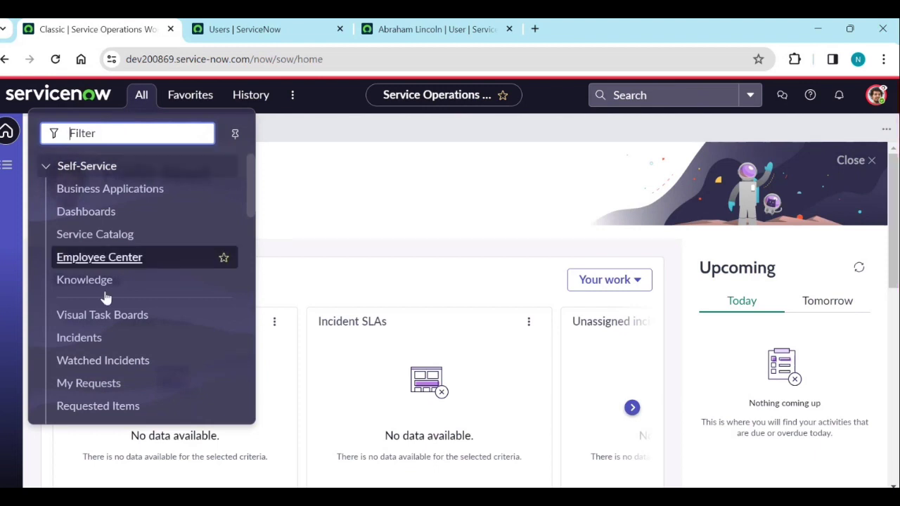
{"action": "left_click", "coordinate": [102, 235]}
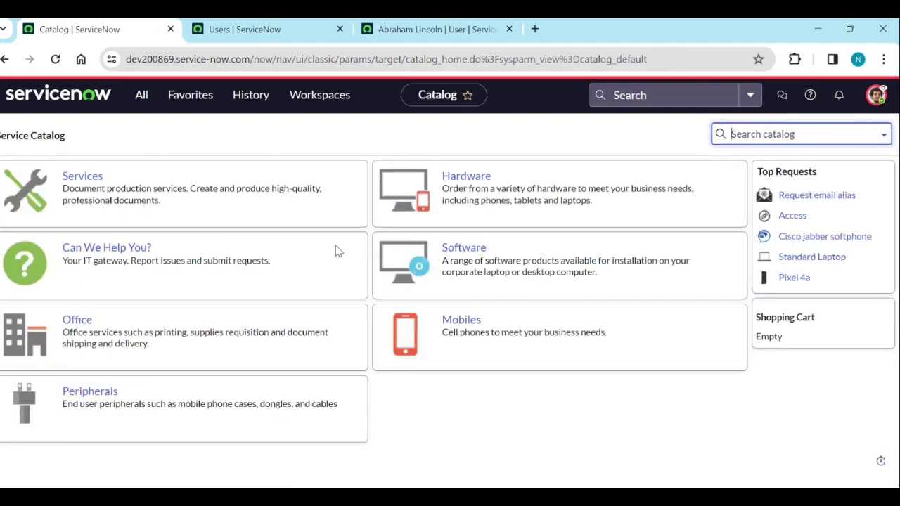
{"action": "left_click", "coordinate": [467, 251]}
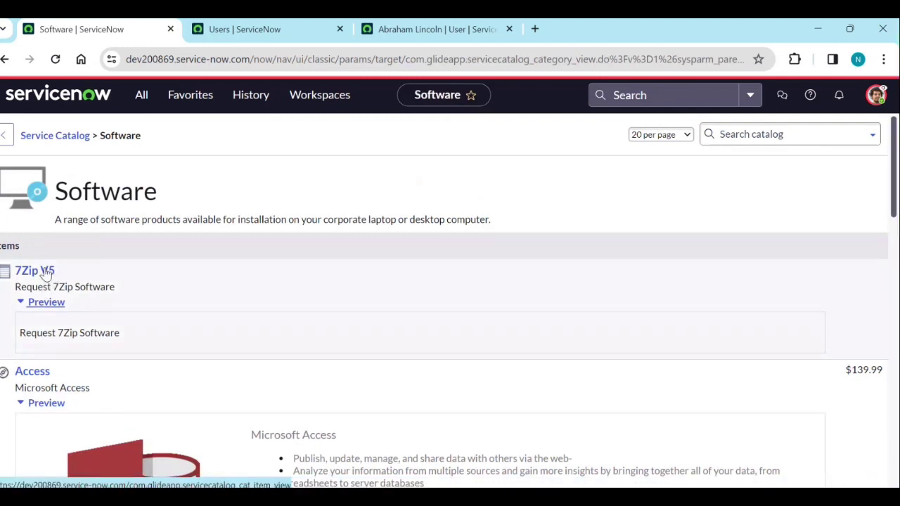
{"action": "left_click", "coordinate": [48, 273]}
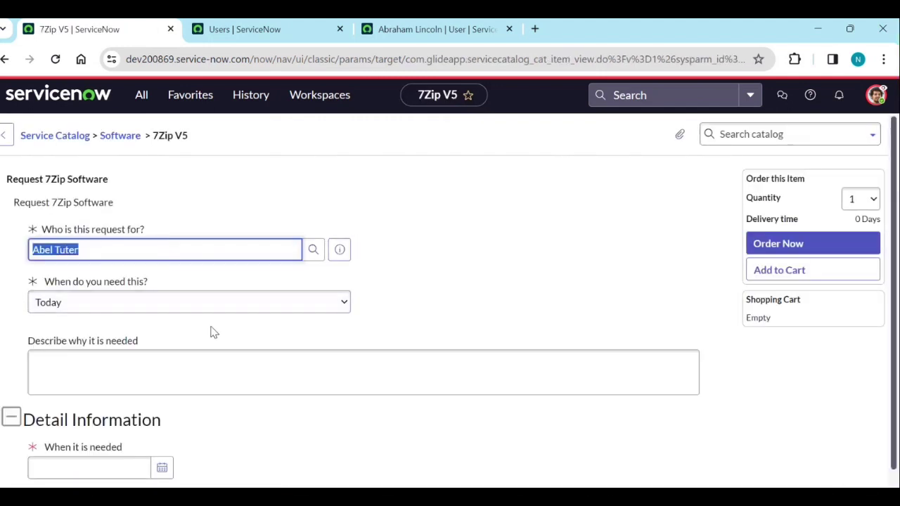
- Set the needed date to 2024-01-09, answer No to uninstalling the other applications, and order the 7Zip V5 item
{"action": "left_click", "coordinate": [162, 446]}
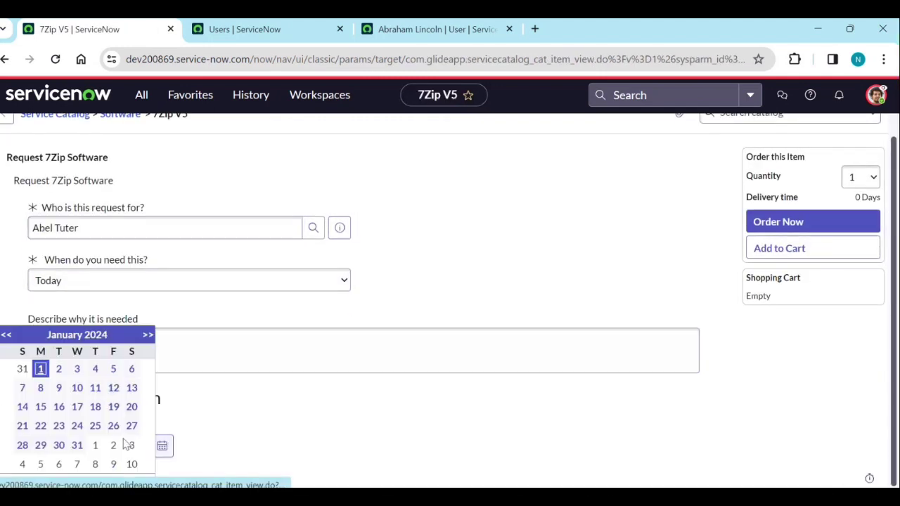
{"action": "left_click", "coordinate": [59, 388]}
{"action": "scroll", "coordinate": [311, 415], "scroll_direction": "down", "scroll_amount": 1}
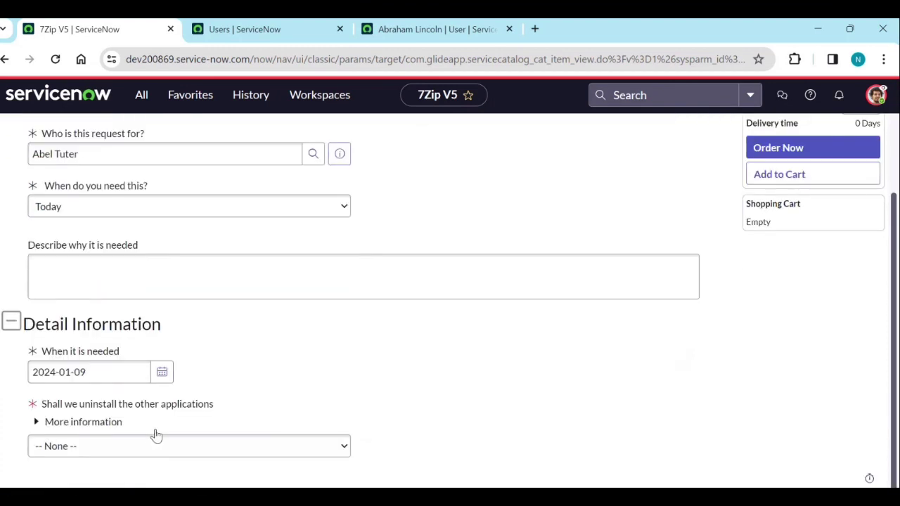
{"action": "left_click", "coordinate": [140, 450]}
{"action": "left_click", "coordinate": [111, 429]}
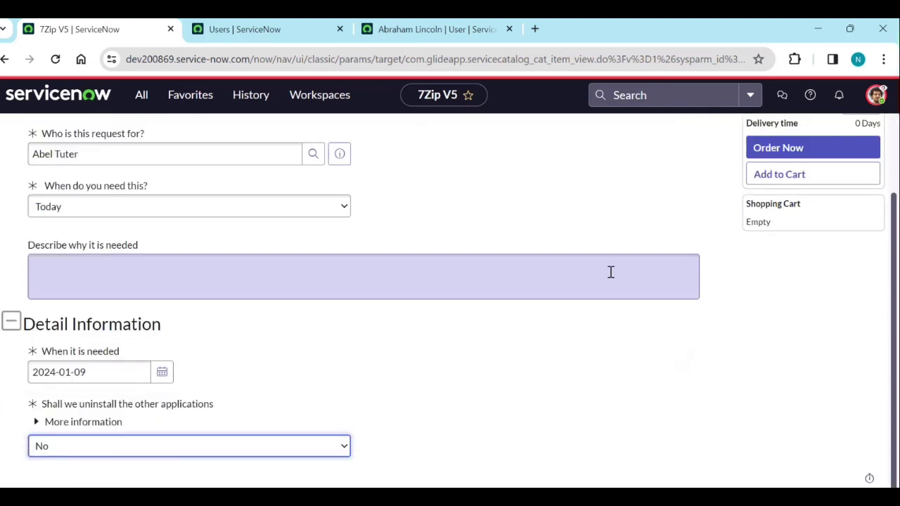
{"action": "scroll", "coordinate": [668, 267], "scroll_direction": "up", "scroll_amount": 2}
{"action": "left_click", "coordinate": [821, 243]}
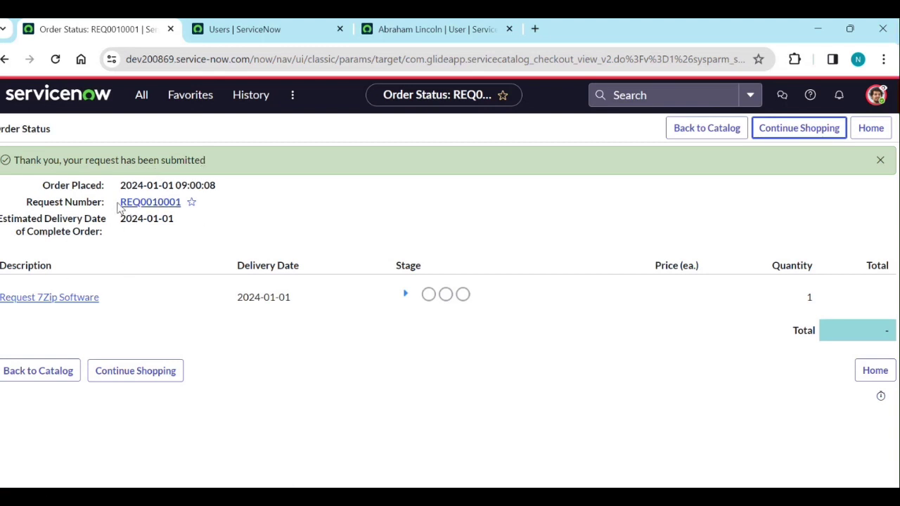
- Copy the submitted order's request number and end the impersonation
{"action": "left_click_drag", "start_coordinate": [121, 201], "coordinate": [183, 204]}
{"action": "key", "text": "ctrl+c"}
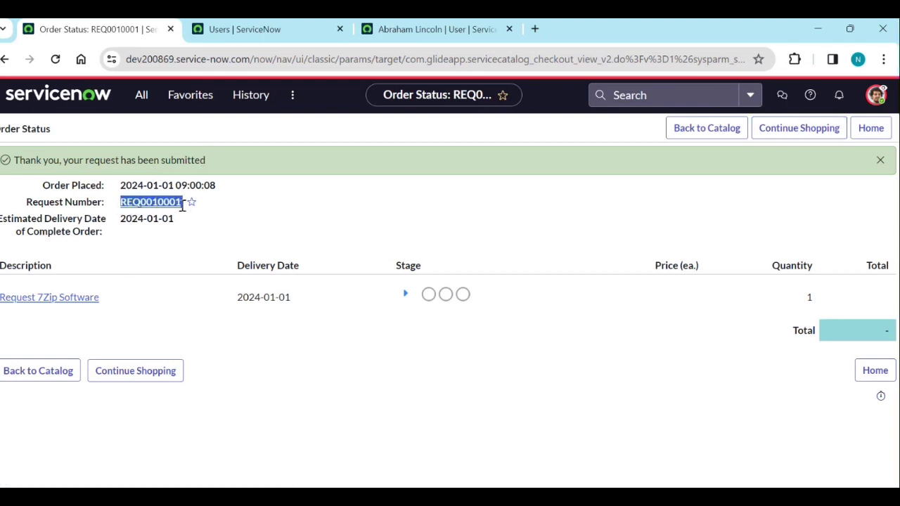
{"action": "left_click", "coordinate": [876, 95]}
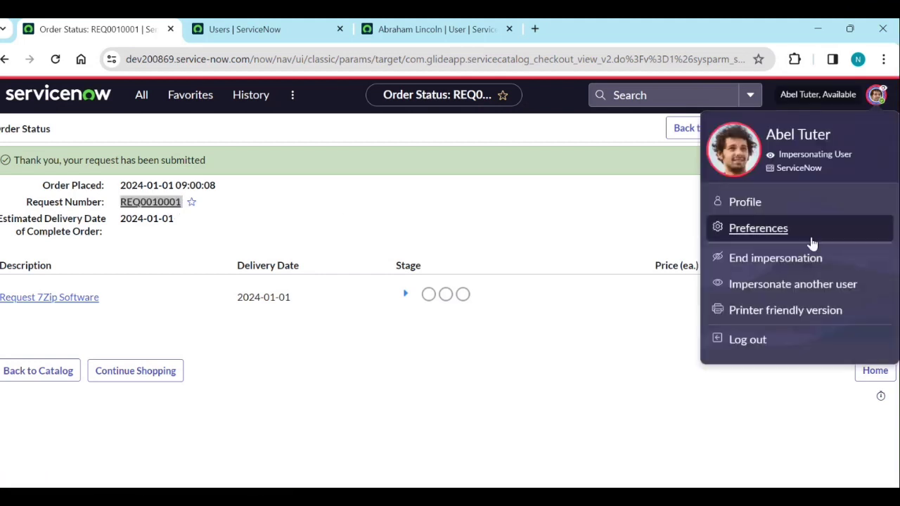
{"action": "left_click", "coordinate": [805, 259]}
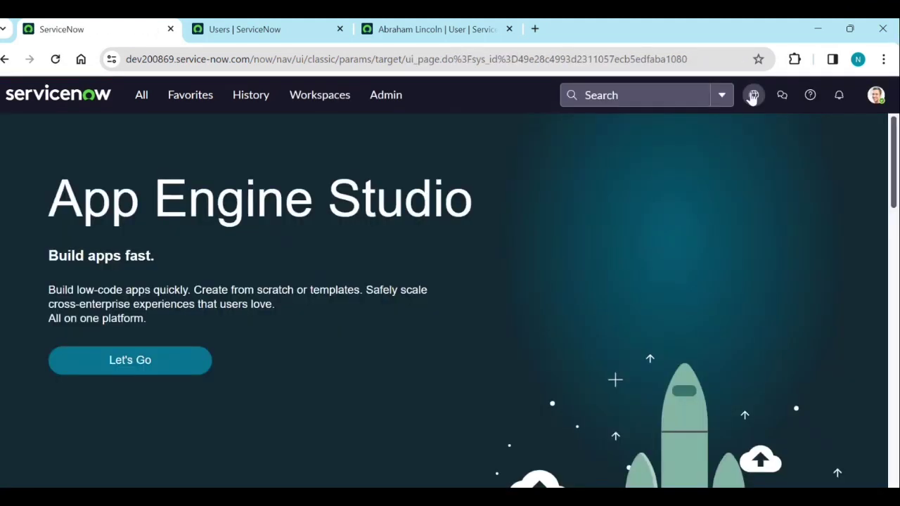
- Find the request globally by its copied number and open its 7Zip V5 requested item
{"action": "left_click", "coordinate": [664, 95]}
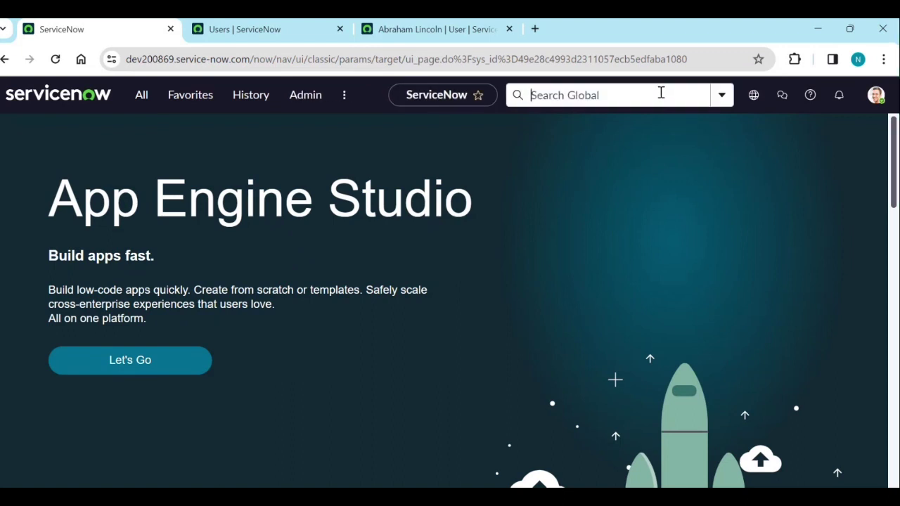
{"action": "key", "text": "ctrl+v"}
{"action": "key", "text": "Return"}
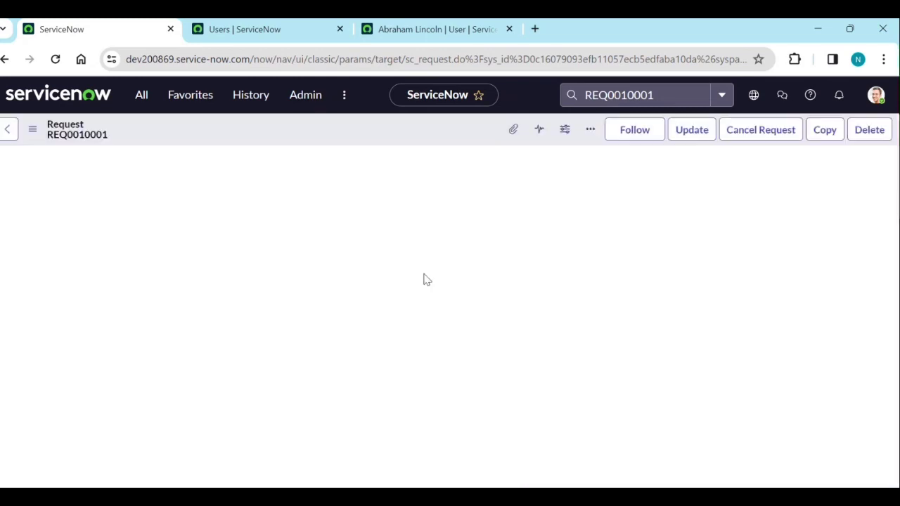
{"action": "scroll", "coordinate": [424, 280], "scroll_direction": "down", "scroll_amount": 4}
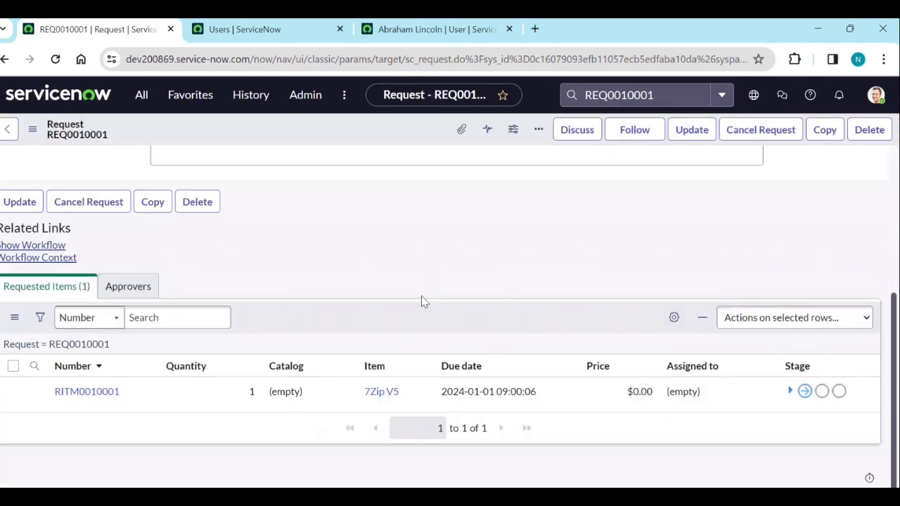
{"action": "left_click", "coordinate": [81, 391]}
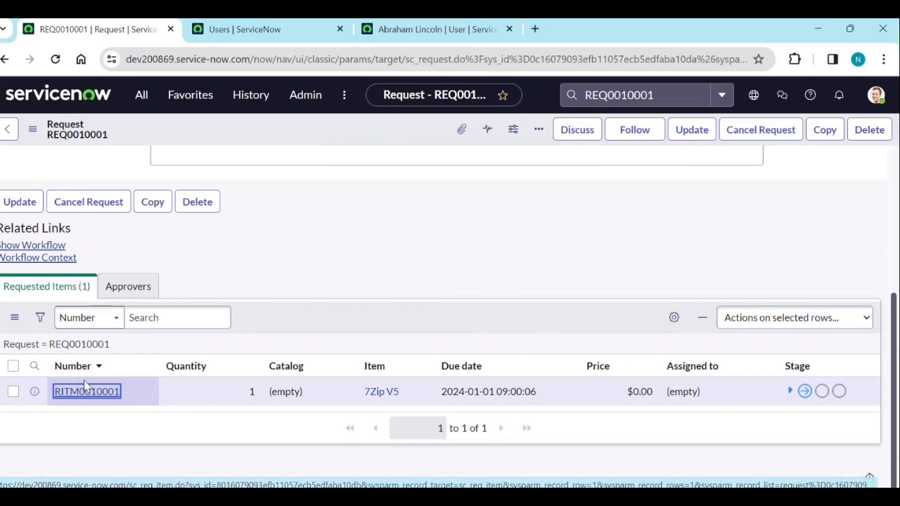
- Show the requested item's approvers and open the approval's state for editing without changing it
{"action": "scroll", "coordinate": [363, 317], "scroll_direction": "down", "scroll_amount": 15}
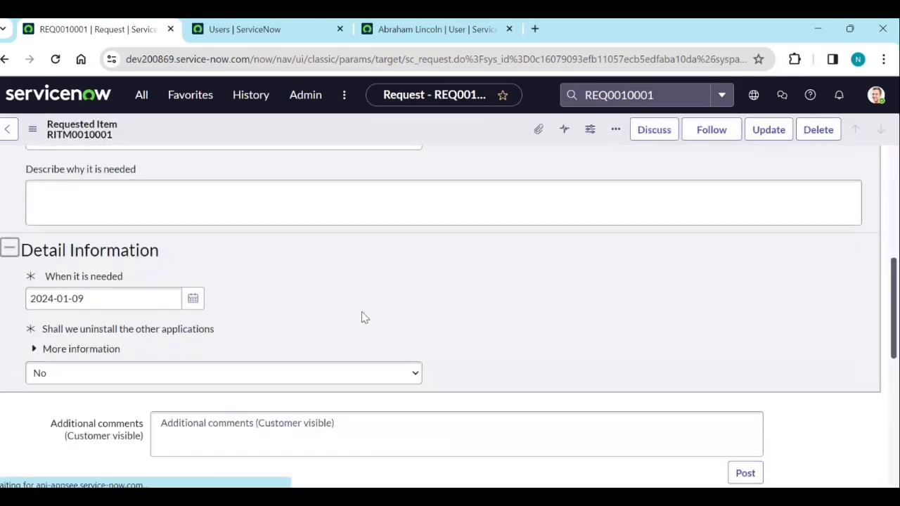
{"action": "left_click", "coordinate": [81, 268]}
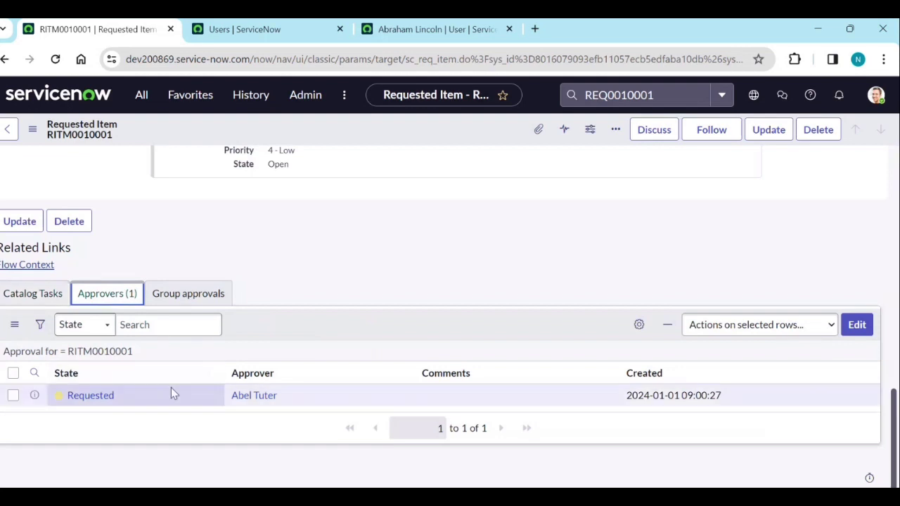
{"action": "double_click", "coordinate": [121, 396]}
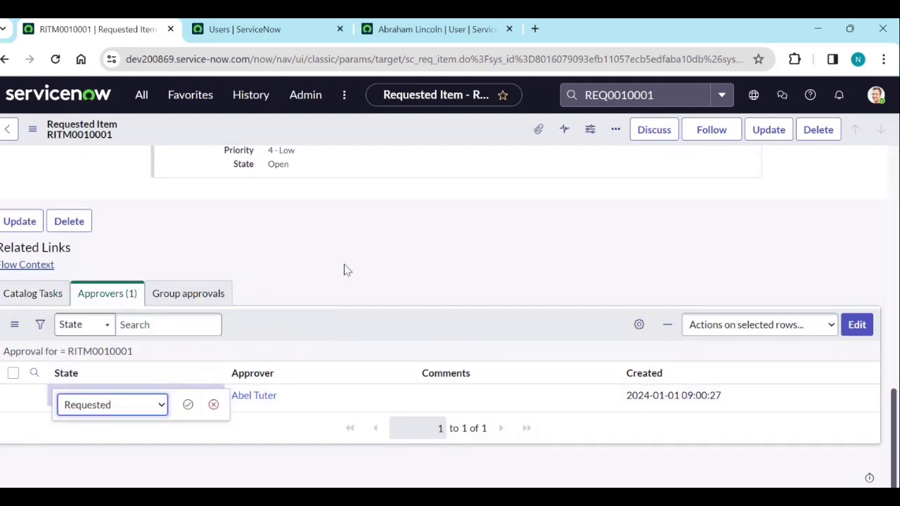
{"action": "left_click", "coordinate": [214, 406]}
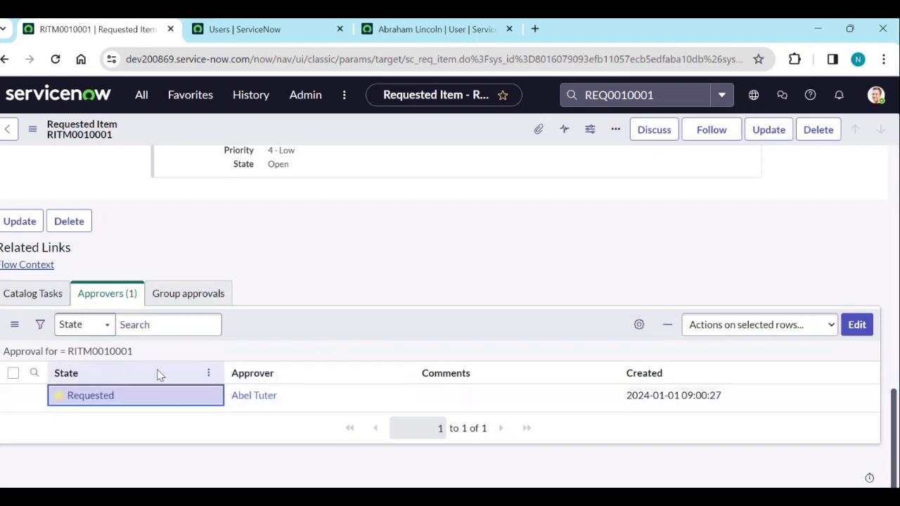
- Open the approver's user record in a separate tab and examine its XML fields and assigned roles
{"action": "left_click", "coordinate": [254, 401], "text": "ctrl"}
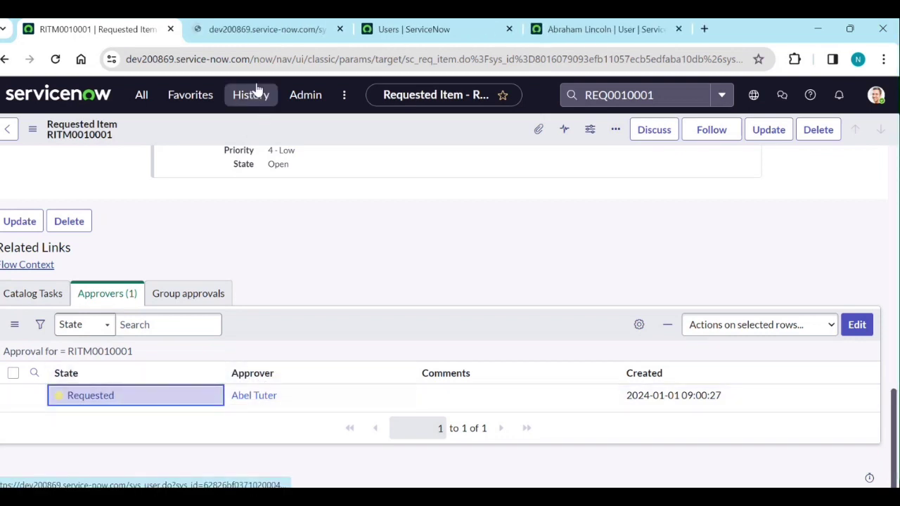
{"action": "scroll", "coordinate": [223, 253], "scroll_direction": "up", "scroll_amount": 10}
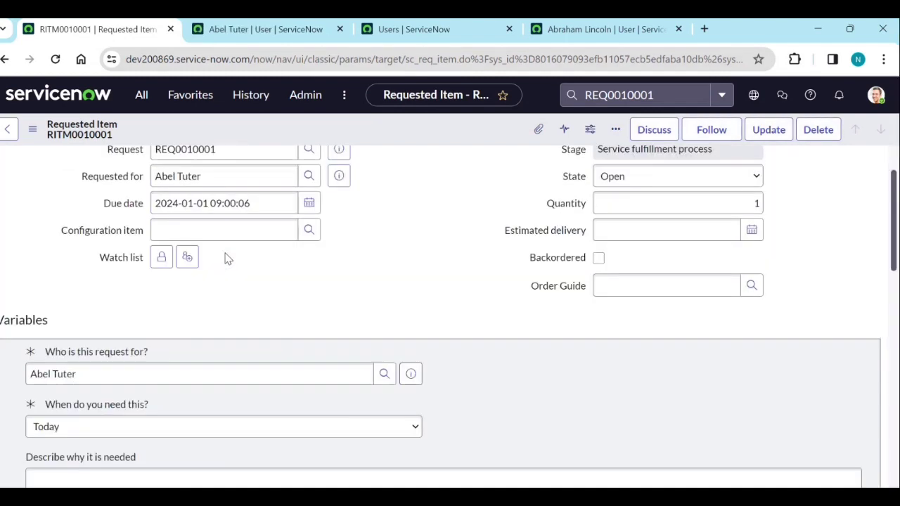
{"action": "scroll", "coordinate": [225, 246], "scroll_direction": "up", "scroll_amount": 2}
{"action": "left_click", "coordinate": [292, 29]}
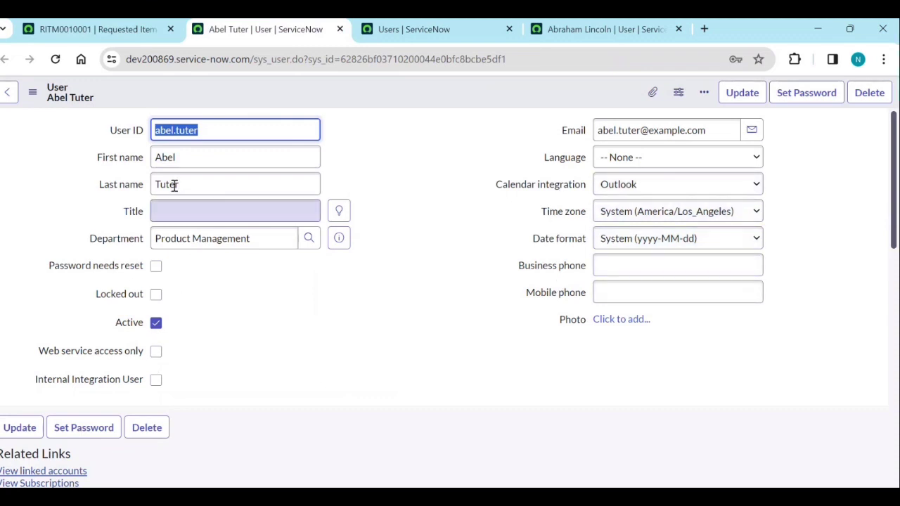
{"action": "left_click", "coordinate": [32, 92]}
{"action": "mouse_move", "coordinate": [62, 194]}
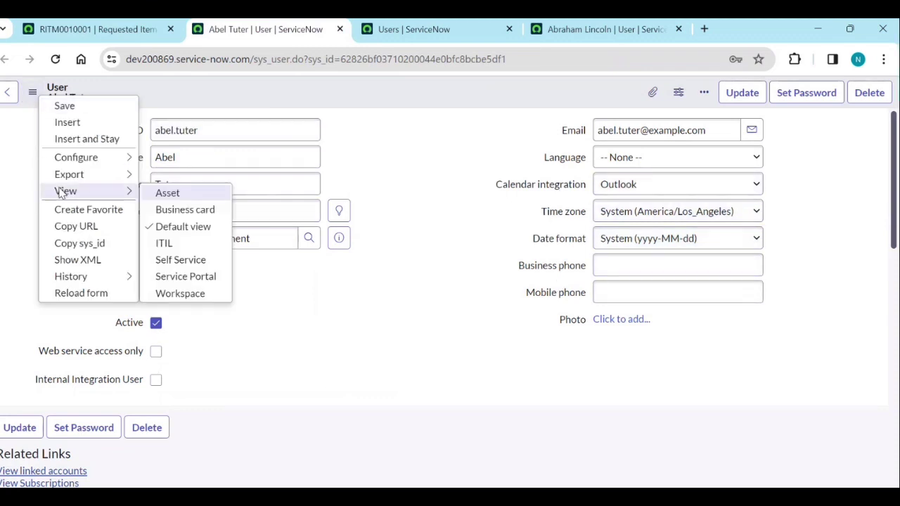
{"action": "left_click", "coordinate": [73, 263]}
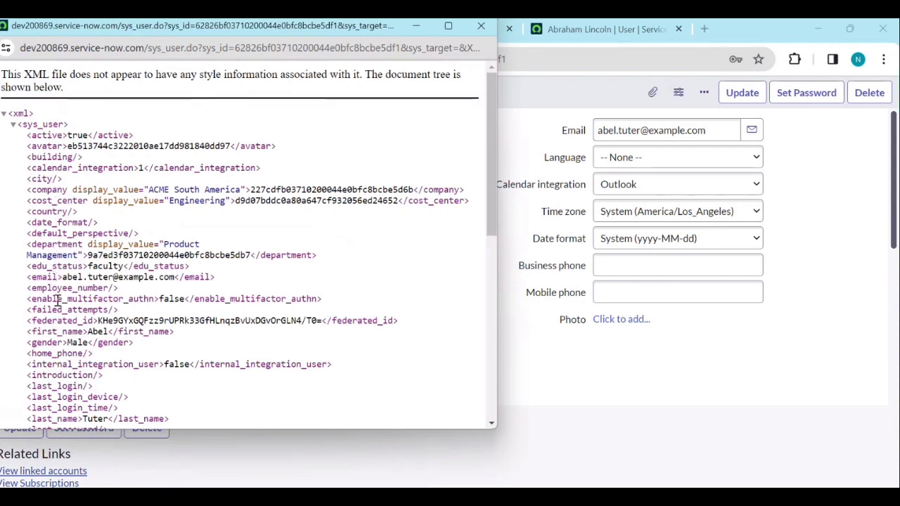
{"action": "scroll", "coordinate": [57, 304], "scroll_direction": "down", "scroll_amount": 3}
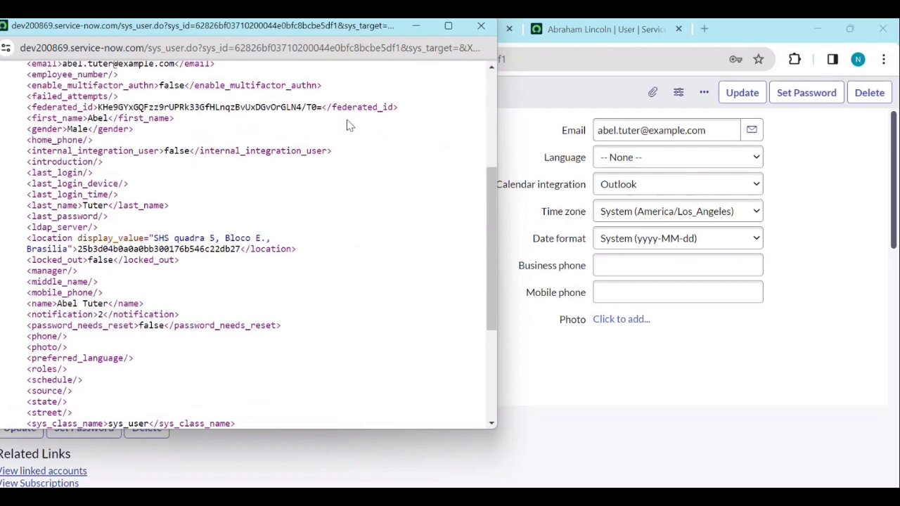
{"action": "left_click", "coordinate": [481, 26]}
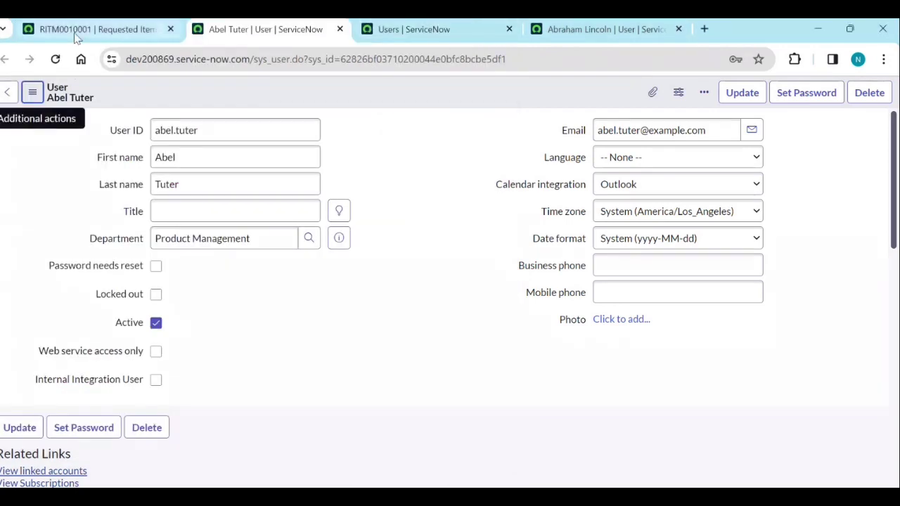
{"action": "scroll", "coordinate": [227, 327], "scroll_direction": "down", "scroll_amount": 3}
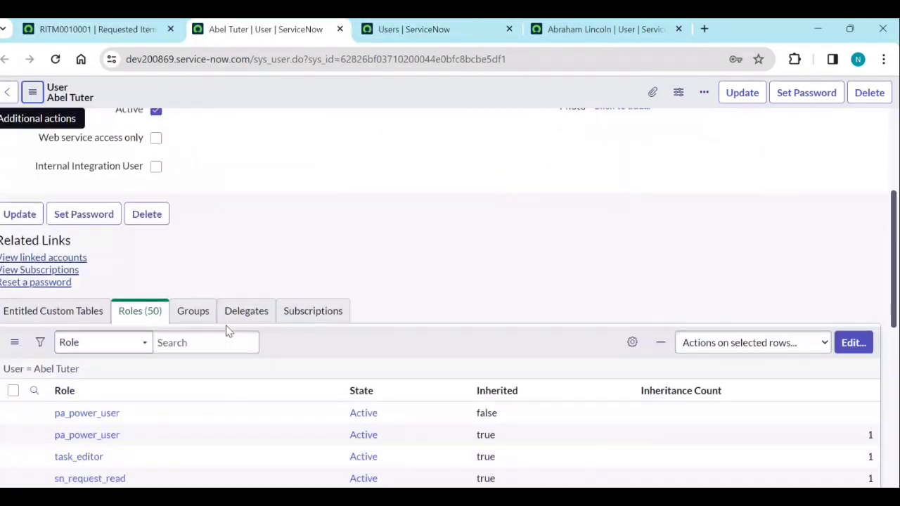
- Return to the requested item and set its approver's state to Approved
{"action": "left_click", "coordinate": [102, 27]}
{"action": "scroll", "coordinate": [195, 422], "scroll_direction": "down", "scroll_amount": 10}
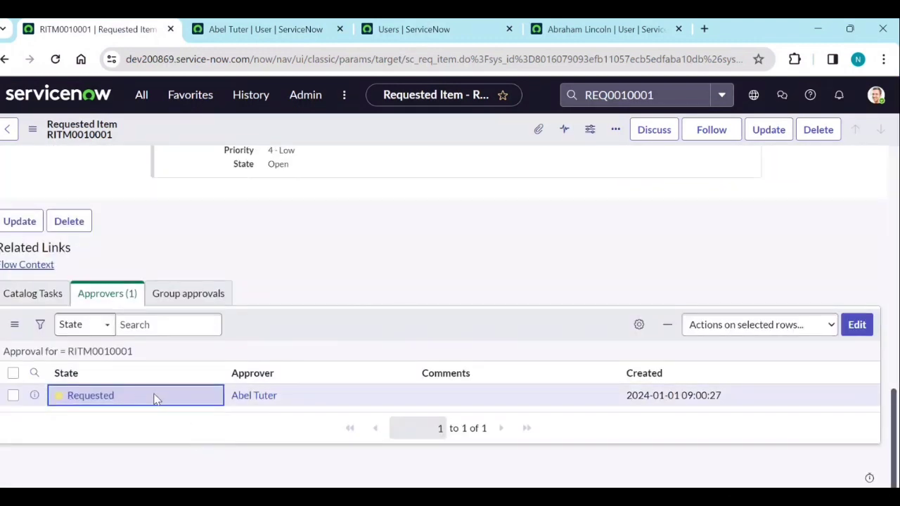
{"action": "double_click", "coordinate": [156, 399]}
{"action": "left_click", "coordinate": [133, 406]}
{"action": "left_click", "coordinate": [123, 446]}
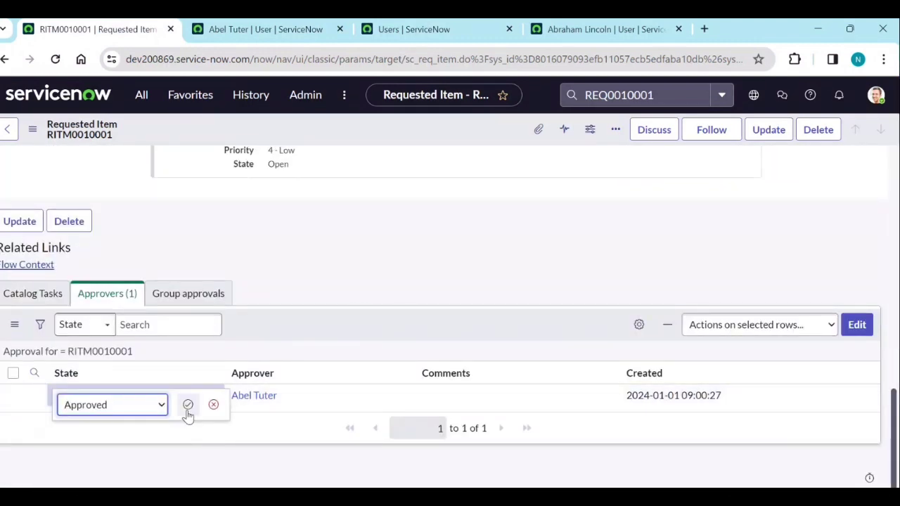
{"action": "left_click", "coordinate": [188, 406]}
- Refresh the requested item's catalog tasks and open the task for installing 7zip on the user device
{"action": "left_click", "coordinate": [46, 298]}
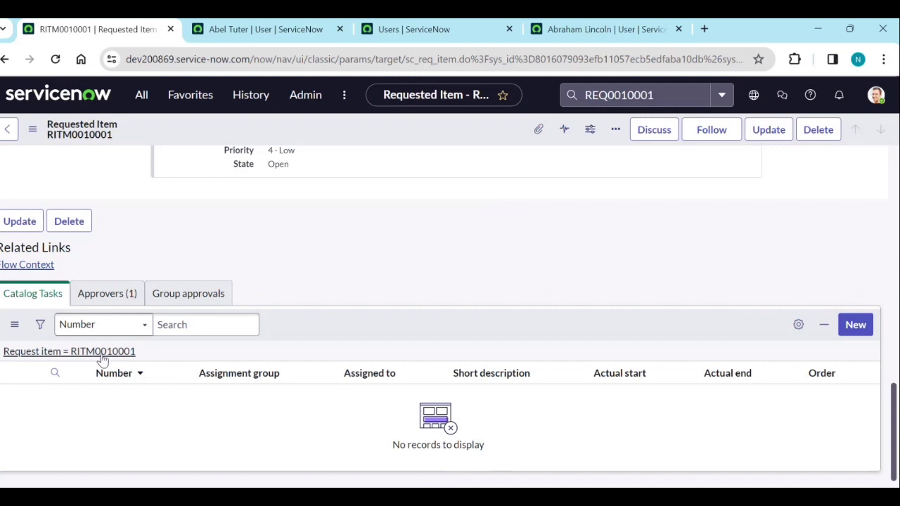
{"action": "left_click", "coordinate": [102, 352]}
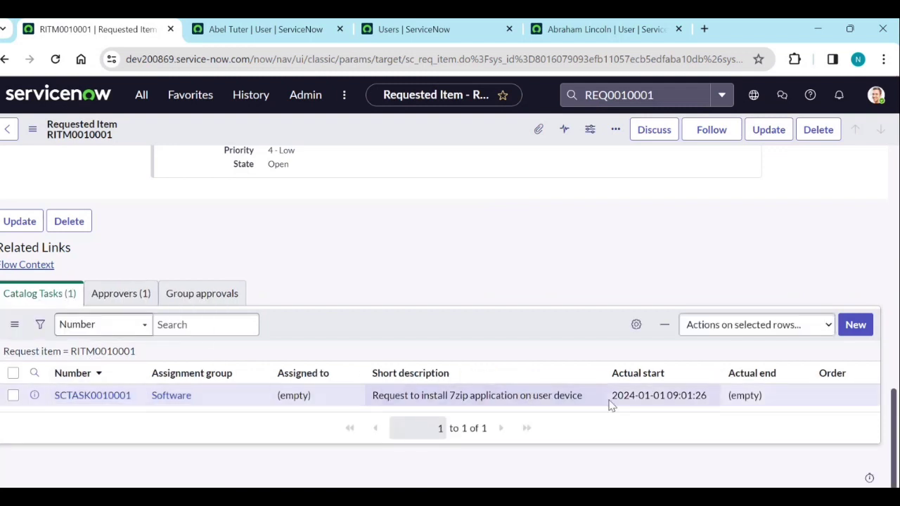
{"action": "left_click", "coordinate": [84, 398]}
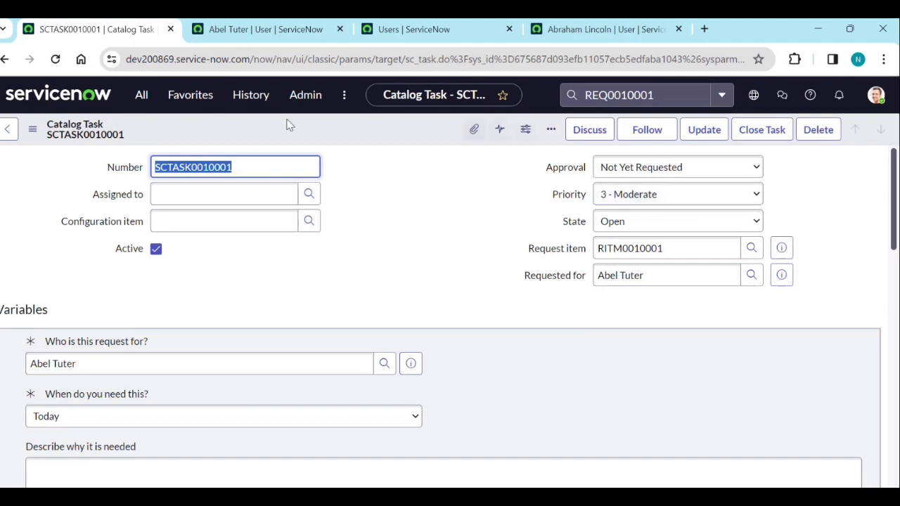
{"action": "left_click", "coordinate": [80, 98]}
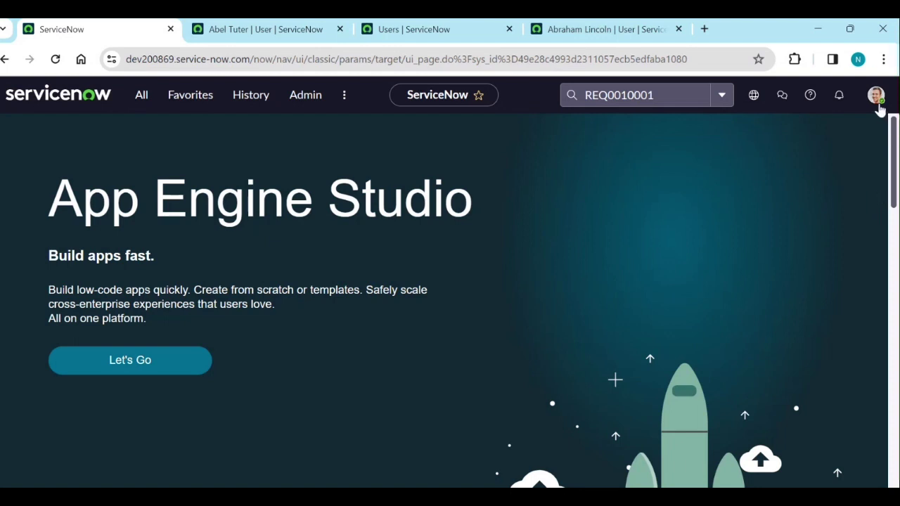
{"action": "left_click", "coordinate": [135, 104]}
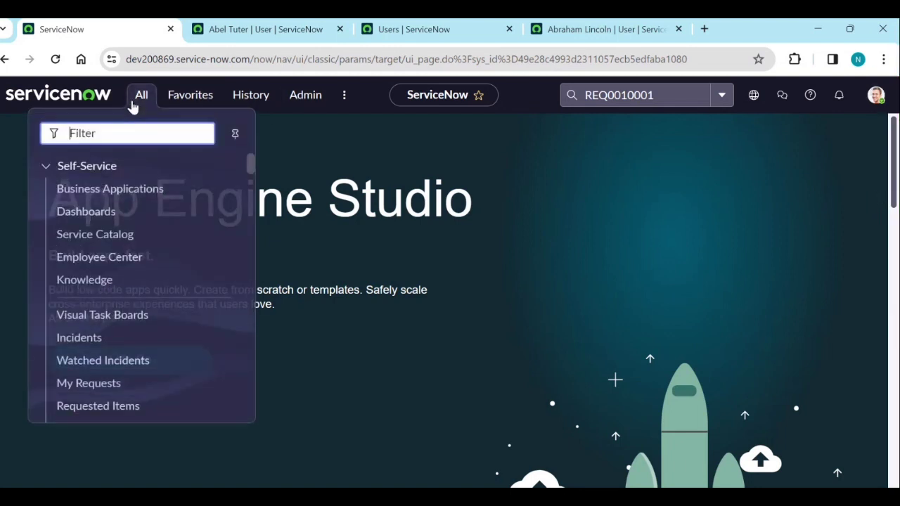
{"action": "type", "text": "i"}
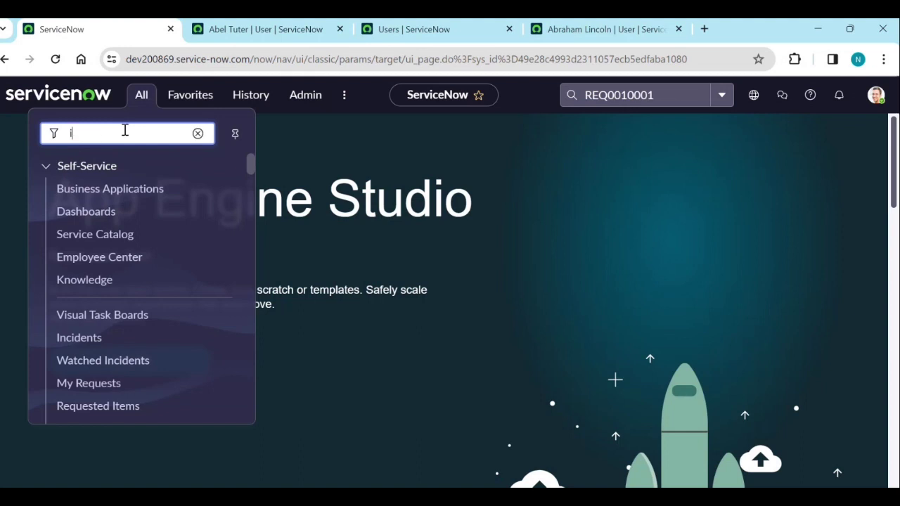
{"action": "key", "text": "BackSpace"}
{"action": "type", "text": "update s"}
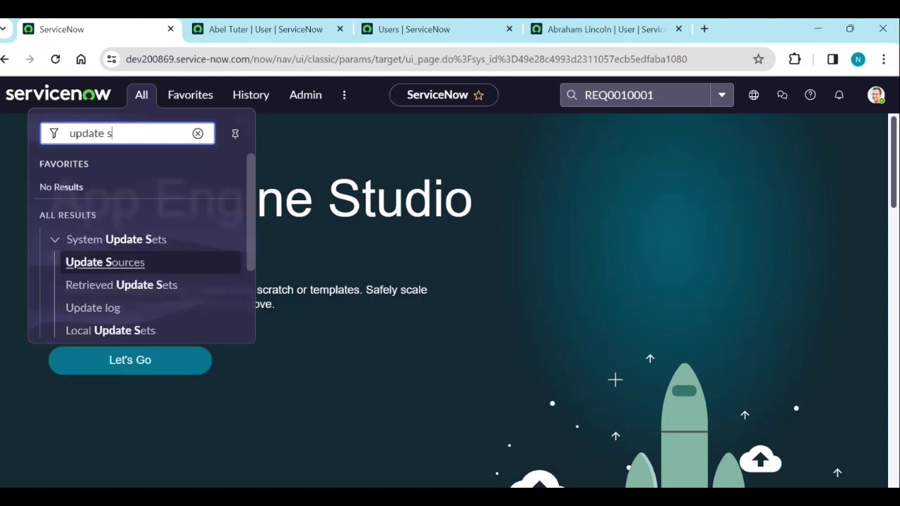
{"action": "left_click", "coordinate": [61, 331]}
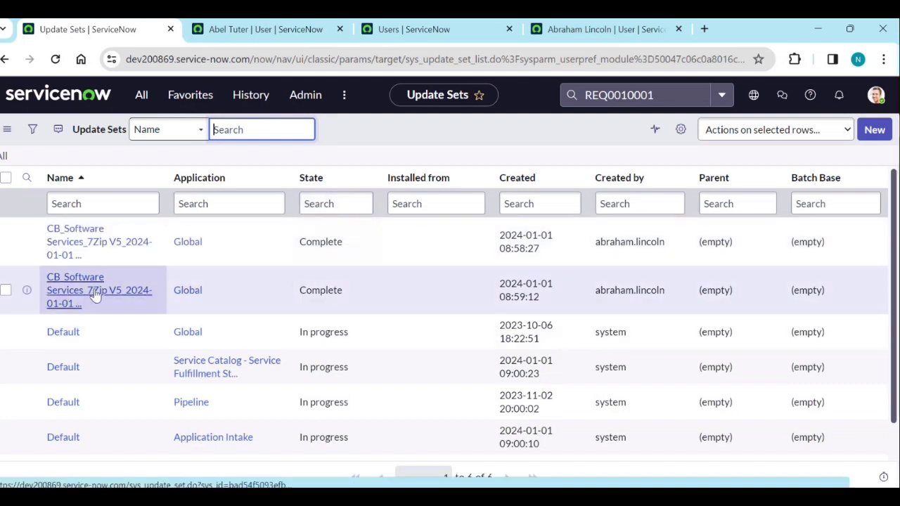
{"action": "left_click", "coordinate": [136, 298]}
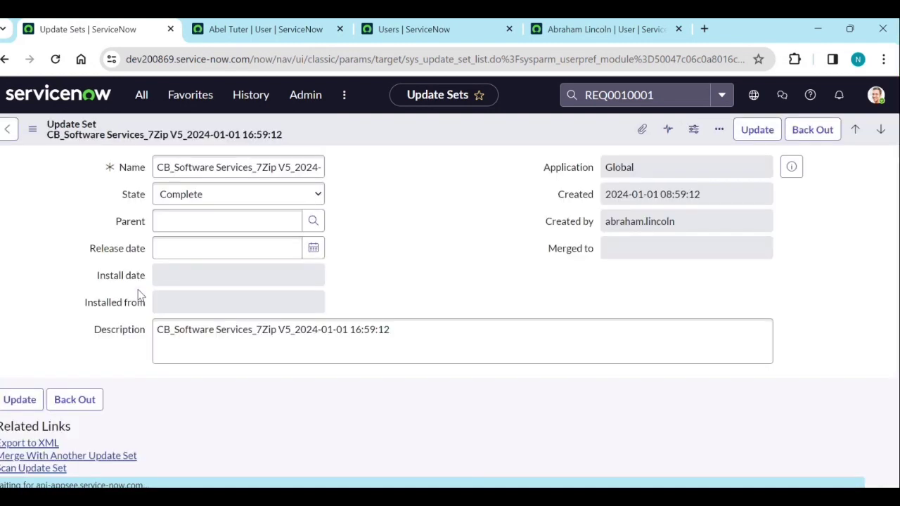
{"action": "scroll", "coordinate": [136, 316], "scroll_direction": "down", "scroll_amount": 7}
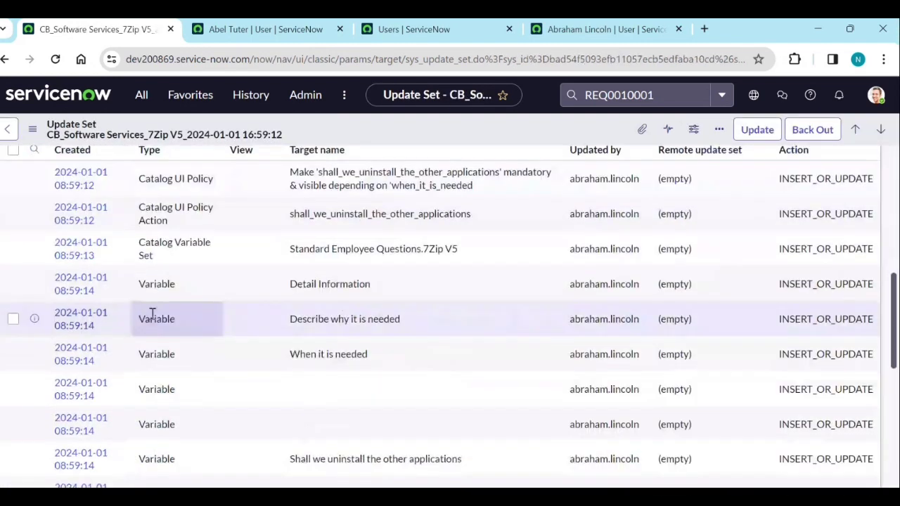
- Examine the remaining variable, catalog item and service fulfillment updates in the update set, and check its Created by field
{"action": "scroll", "coordinate": [170, 321], "scroll_direction": "down", "scroll_amount": 3}
{"action": "scroll", "coordinate": [168, 343], "scroll_direction": "down", "scroll_amount": 3}
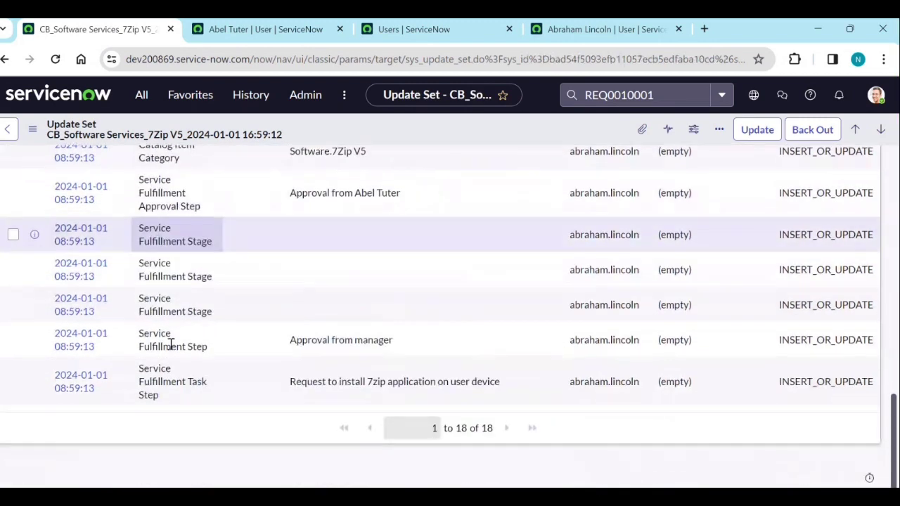
{"action": "scroll", "coordinate": [188, 337], "scroll_direction": "up", "scroll_amount": 2}
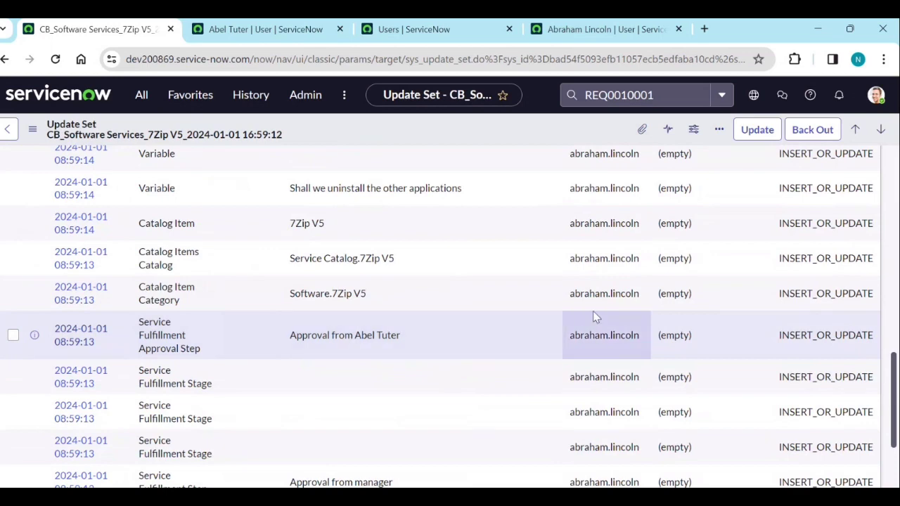
{"action": "scroll", "coordinate": [593, 316], "scroll_direction": "up", "scroll_amount": 10}
{"action": "left_click", "coordinate": [424, 242]}
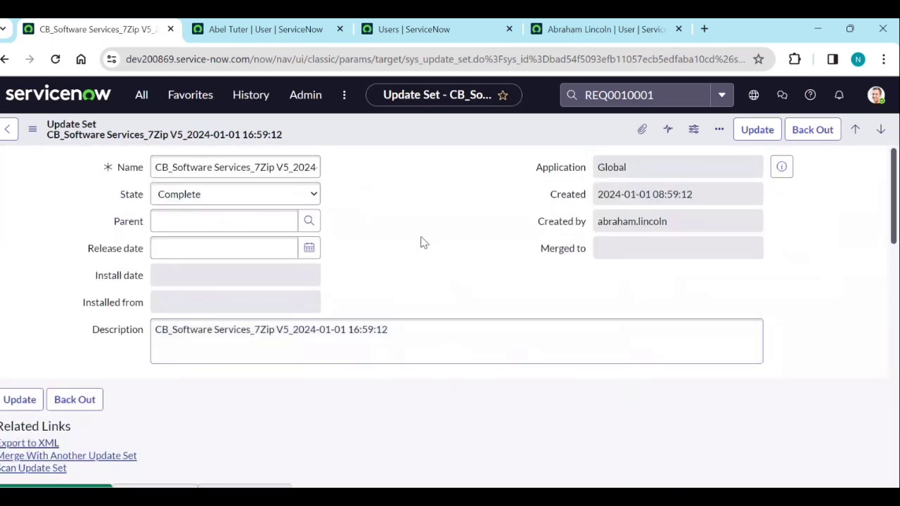
{"action": "left_click", "coordinate": [501, 223]}
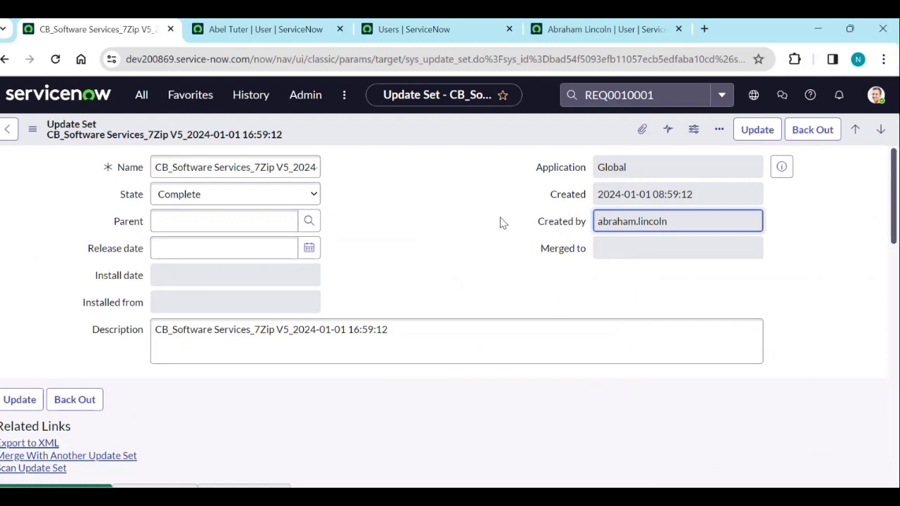
- Check the approver's user record in its separate tab and return to the 7Zip V5 update set
{"action": "left_click", "coordinate": [257, 31]}
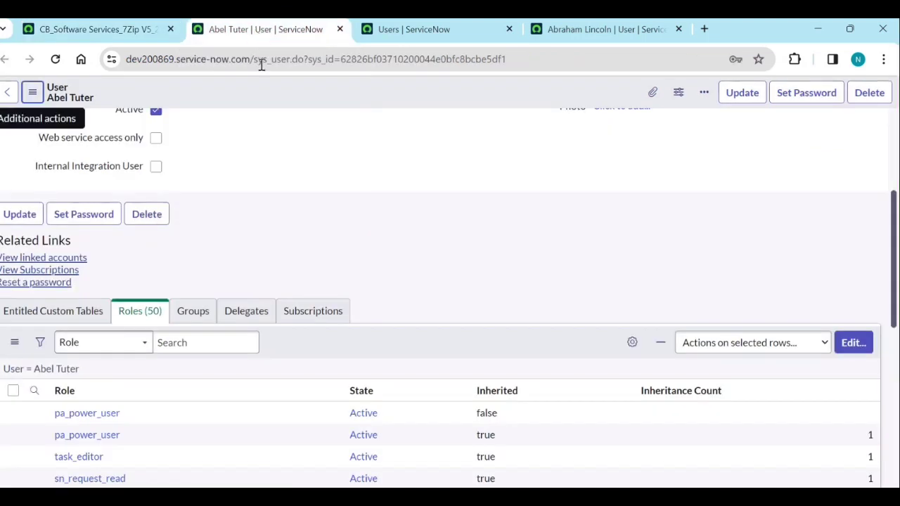
{"action": "scroll", "coordinate": [306, 203], "scroll_direction": "up", "scroll_amount": 3}
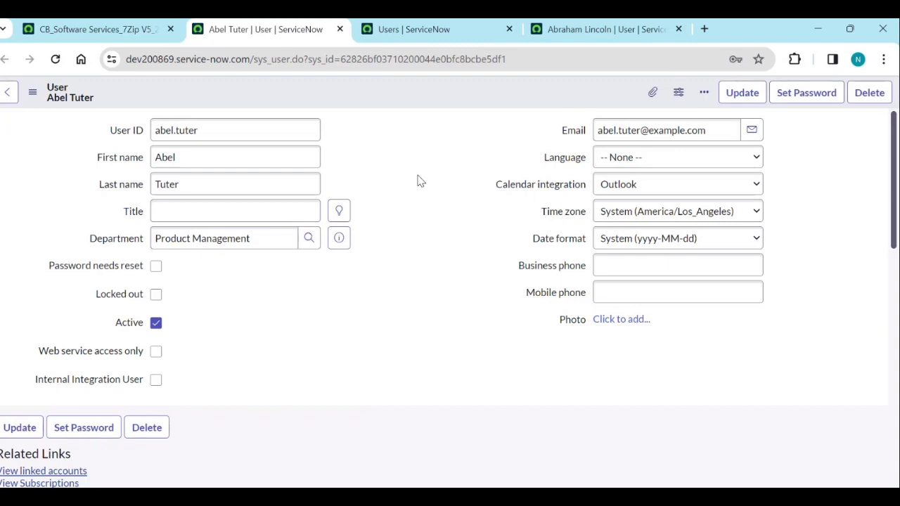
{"action": "left_click", "coordinate": [101, 31]}
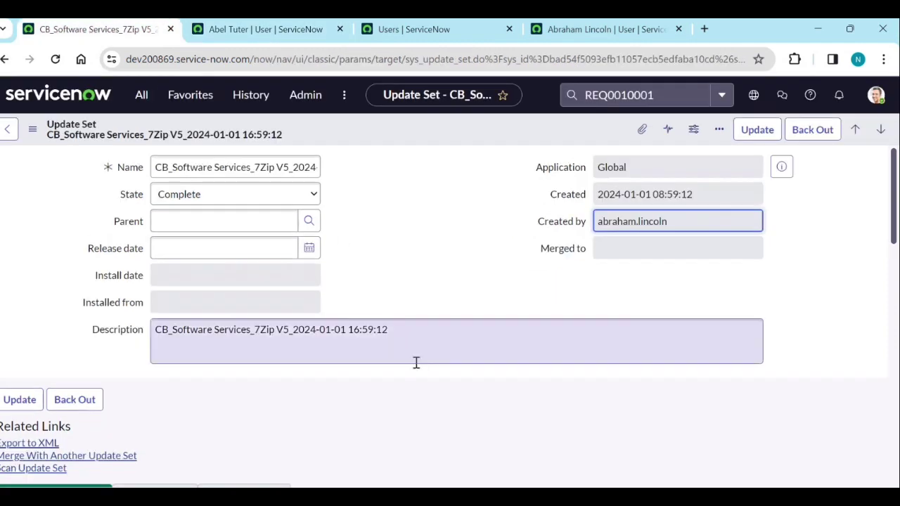
{"action": "left_click", "coordinate": [378, 237]}
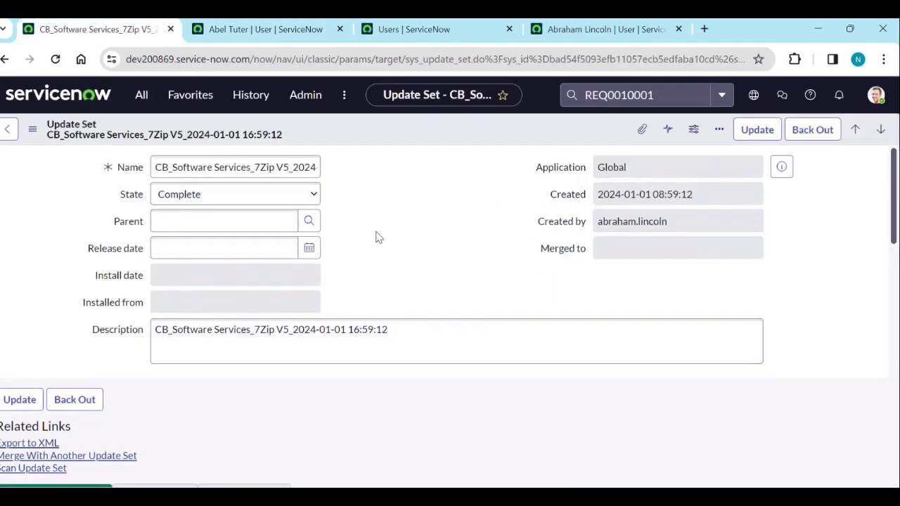